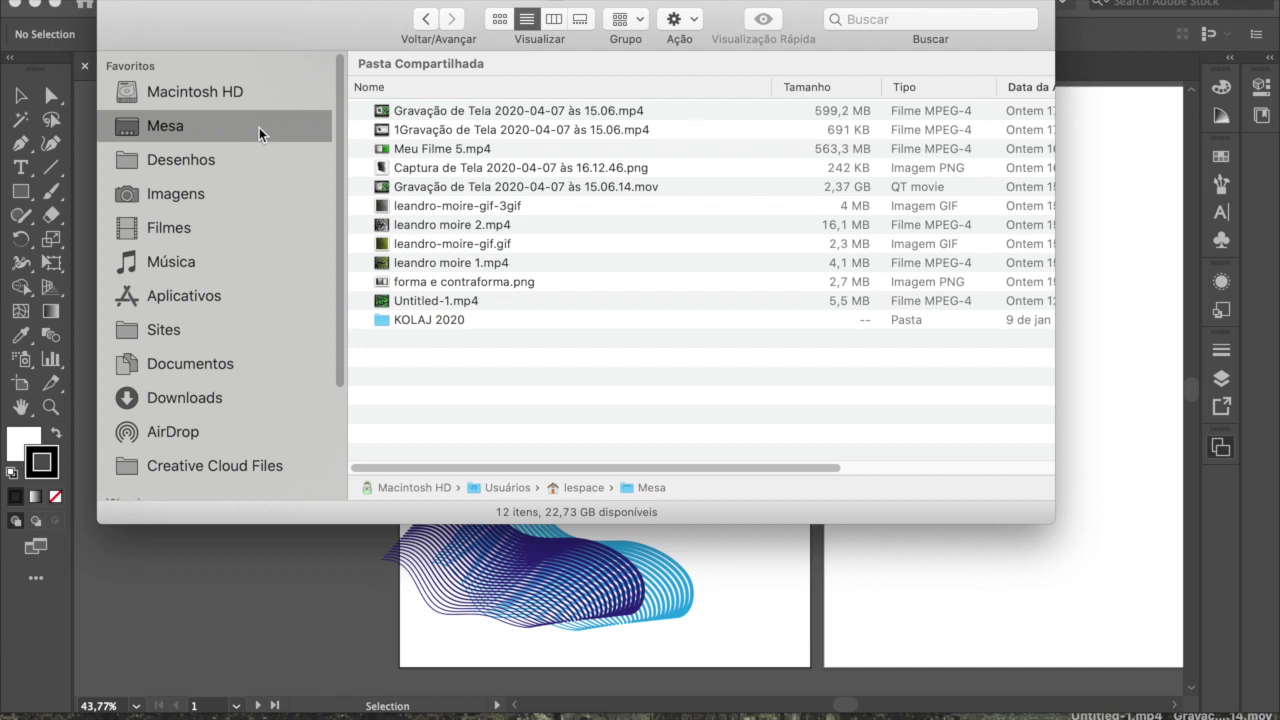
Preview the two animated moiré GIFs on the desktop, enlarging the second preview before closing it.
{"action": "left_click", "coordinate": [468, 250]}
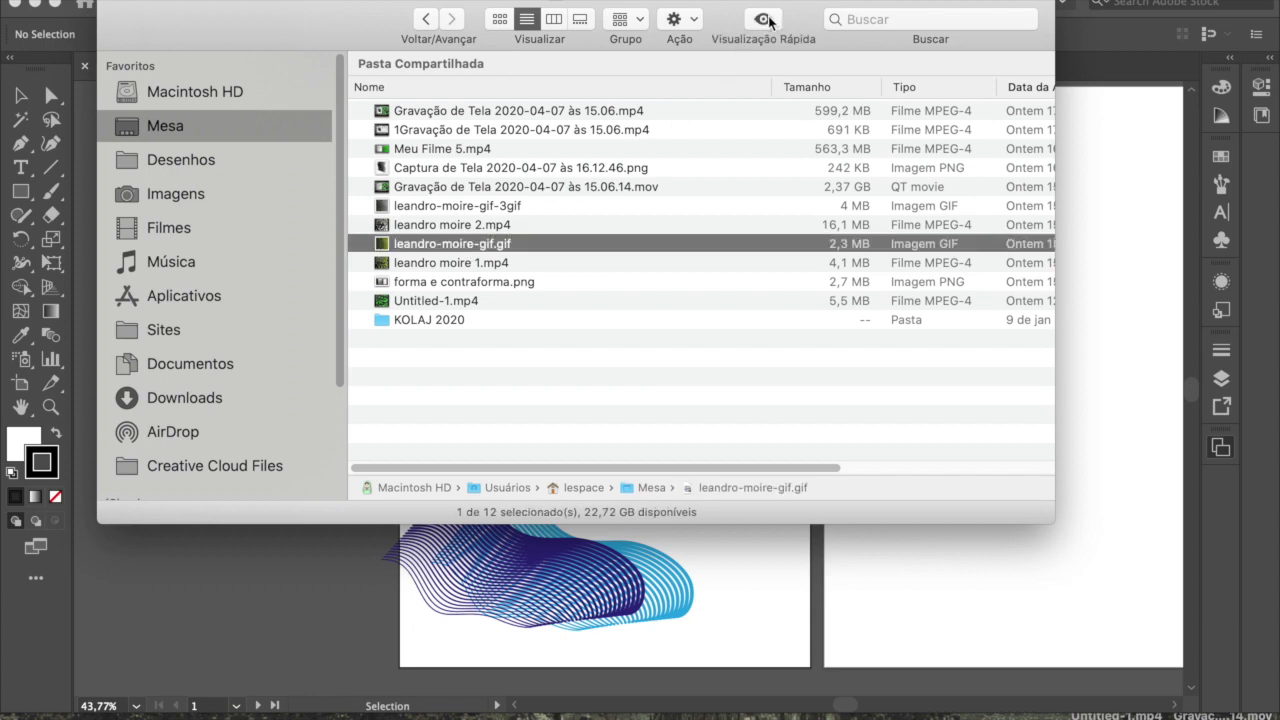
{"action": "left_click", "coordinate": [770, 20]}
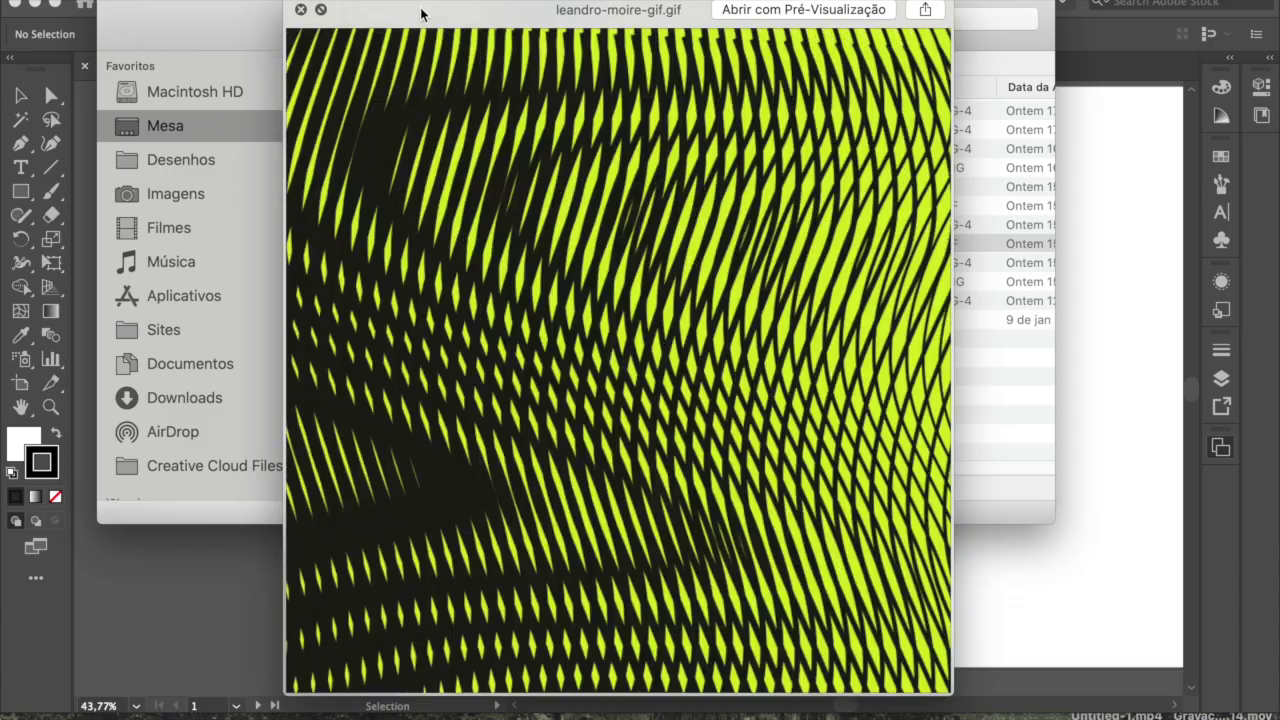
{"action": "left_click_drag", "start_coordinate": [423, 9], "coordinate": [680, 9]}
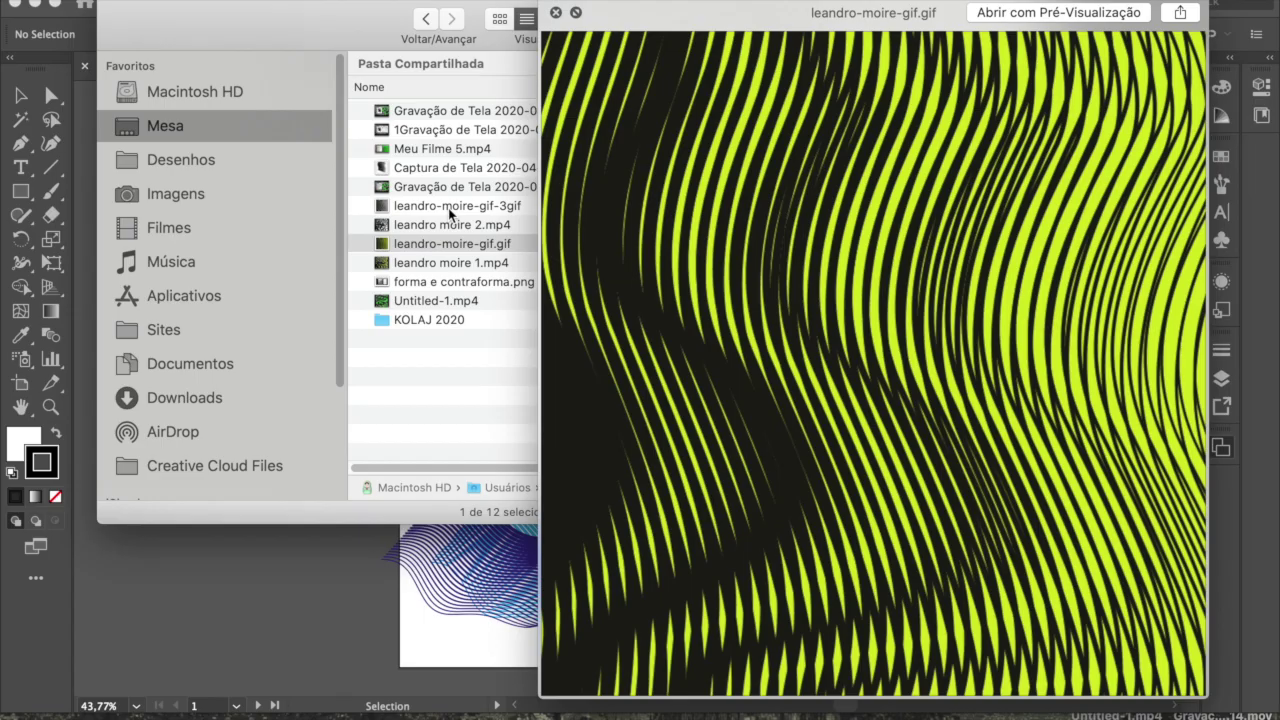
{"action": "left_click", "coordinate": [449, 210]}
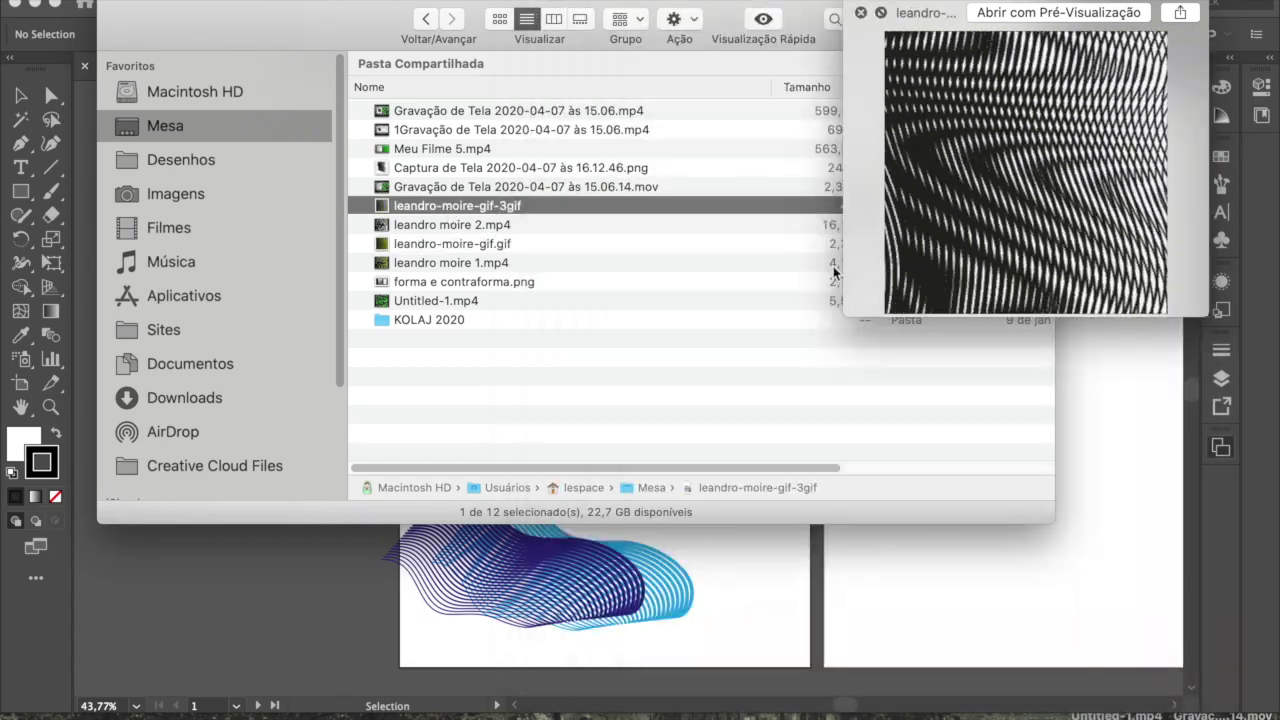
{"action": "left_click_drag", "start_coordinate": [843, 320], "coordinate": [681, 590]}
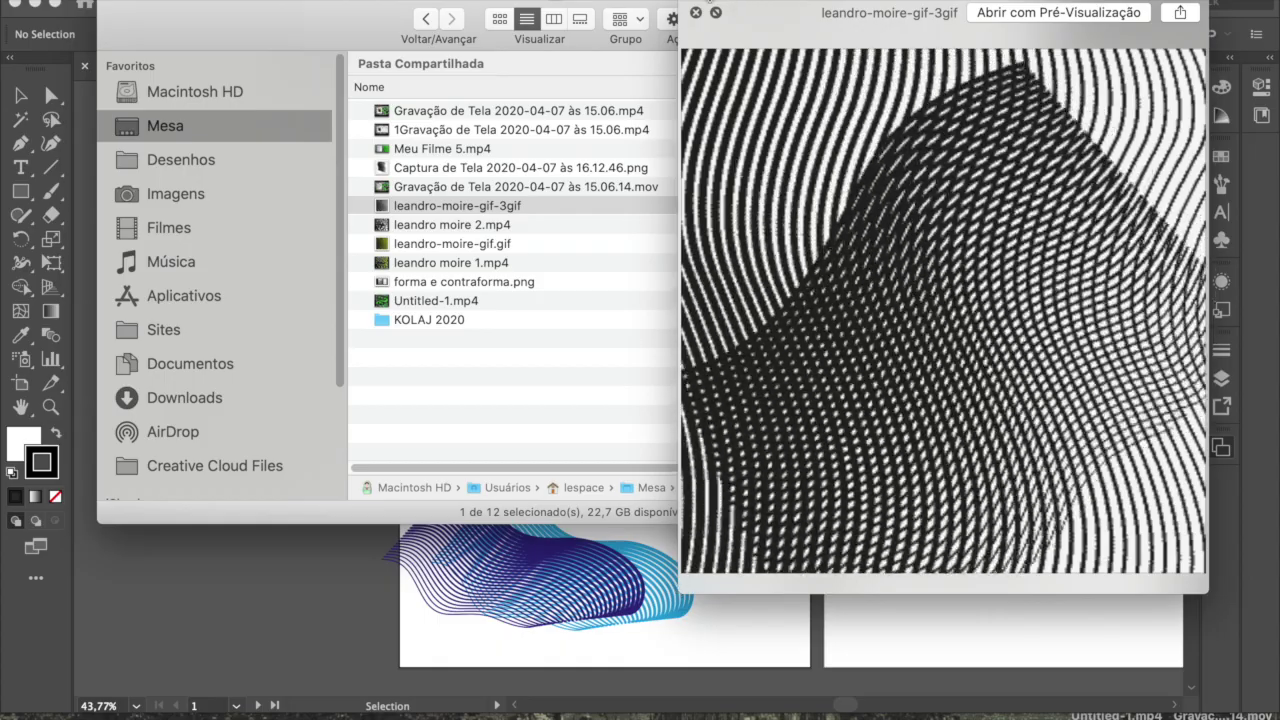
{"action": "left_click", "coordinate": [697, 13]}
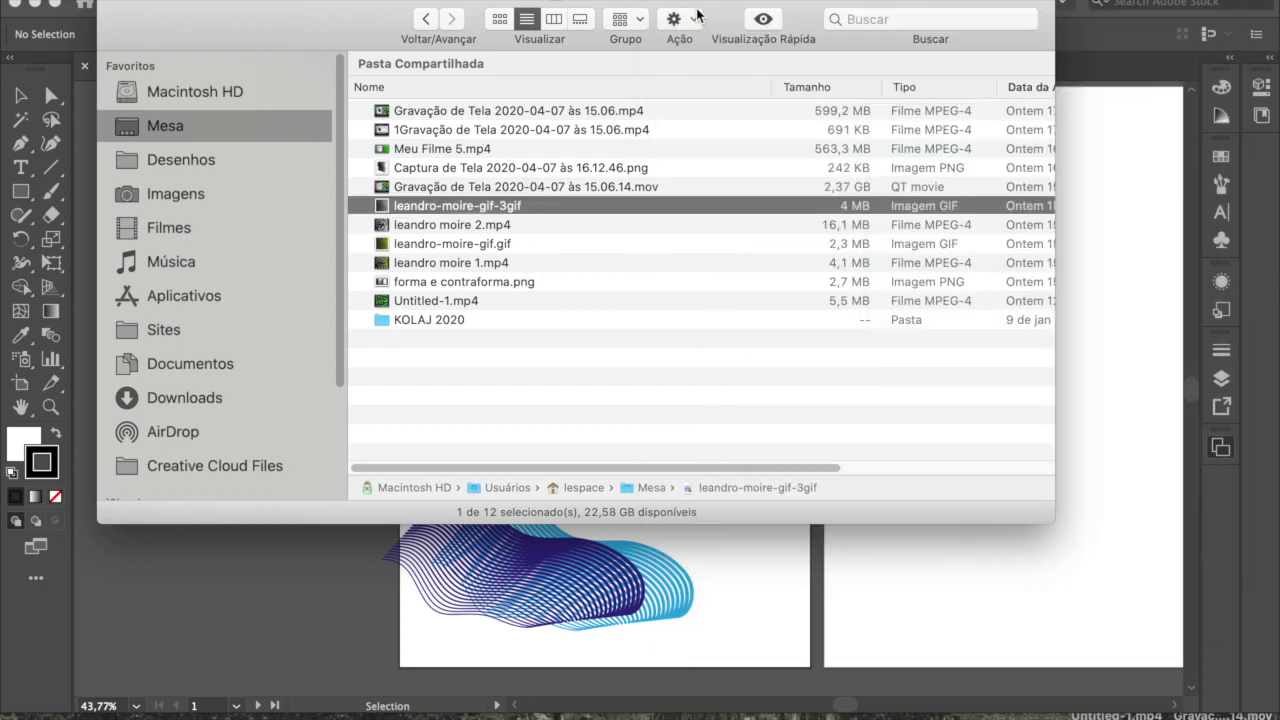
Switch to Illustrator and examine the overlapping black wavy-line blends on Artboard 1 by selecting one of them.
{"action": "left_click", "coordinate": [778, 640]}
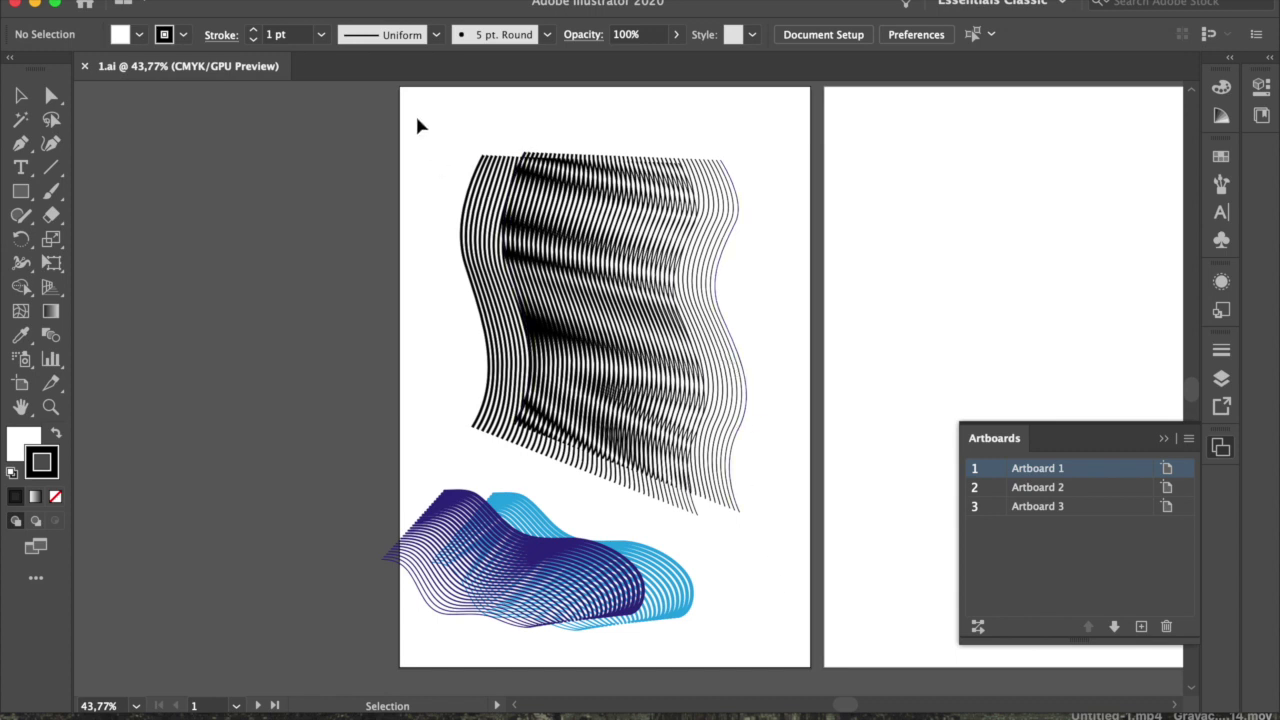
{"action": "left_click_drag", "start_coordinate": [420, 126], "coordinate": [752, 452]}
{"action": "left_click", "coordinate": [775, 360]}
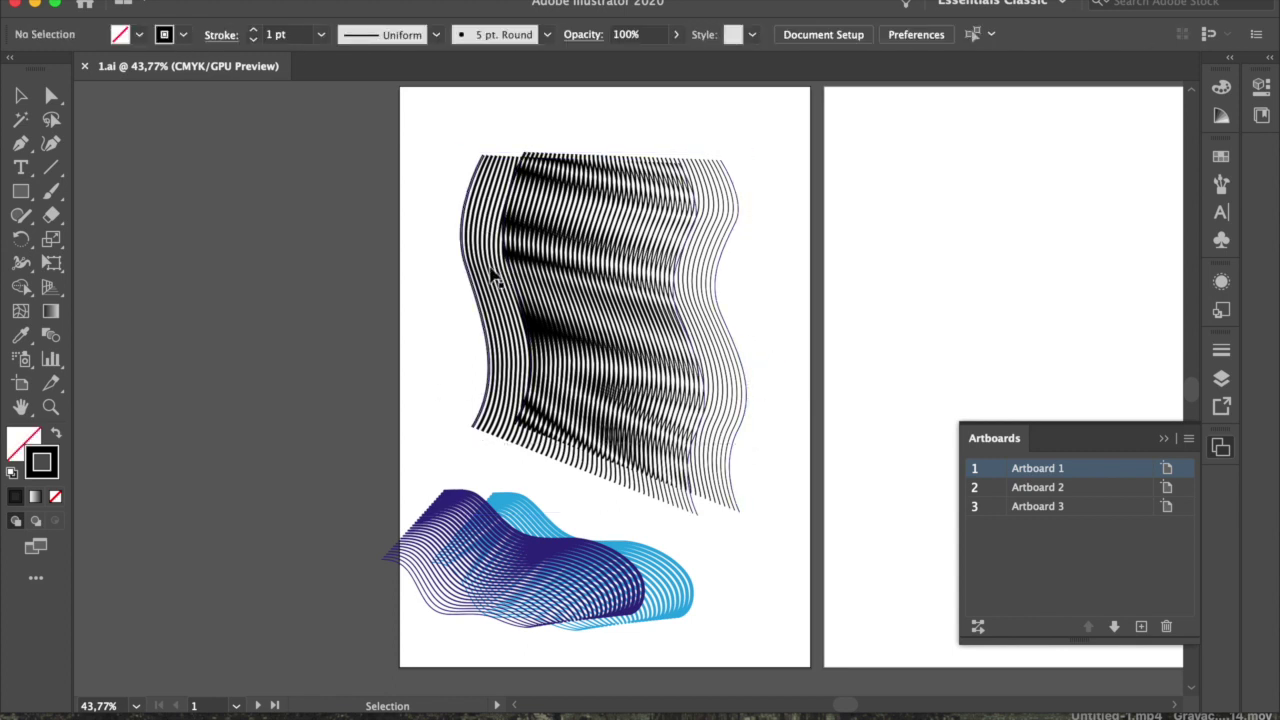
{"action": "left_click", "coordinate": [493, 274]}
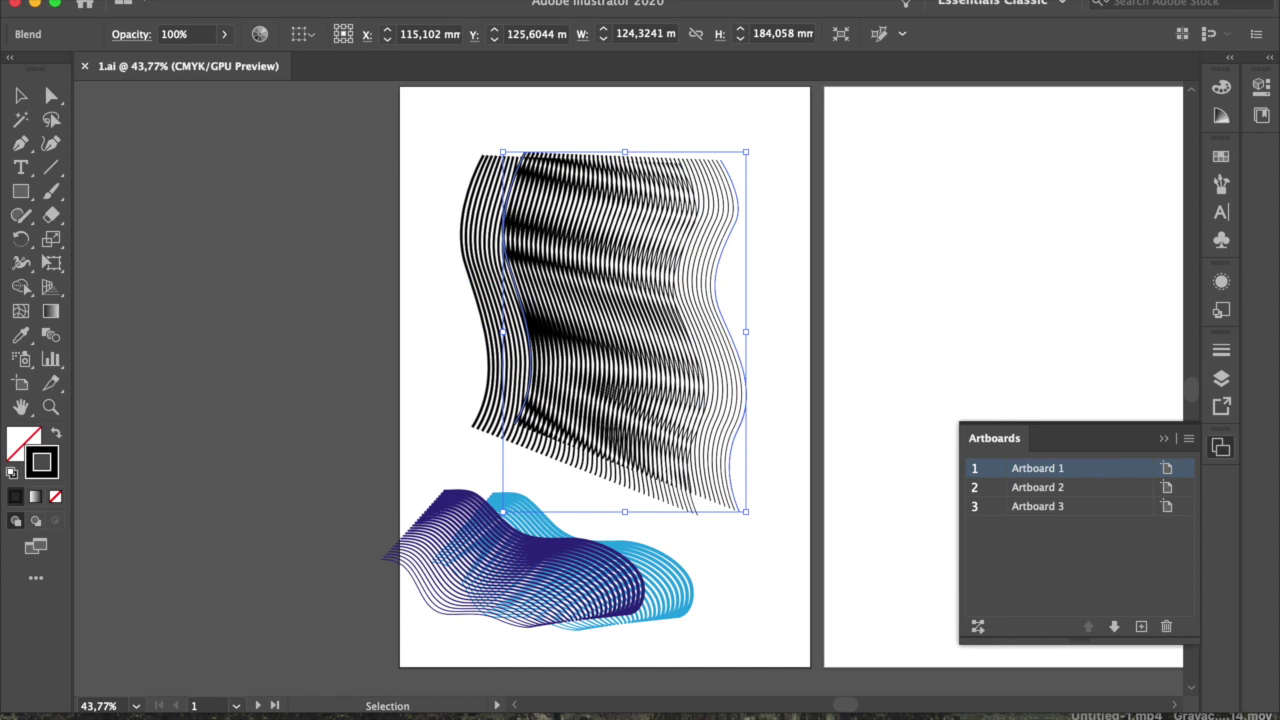
Switch to Photoshop.
{"action": "mouse_move", "coordinate": [688, 700]}
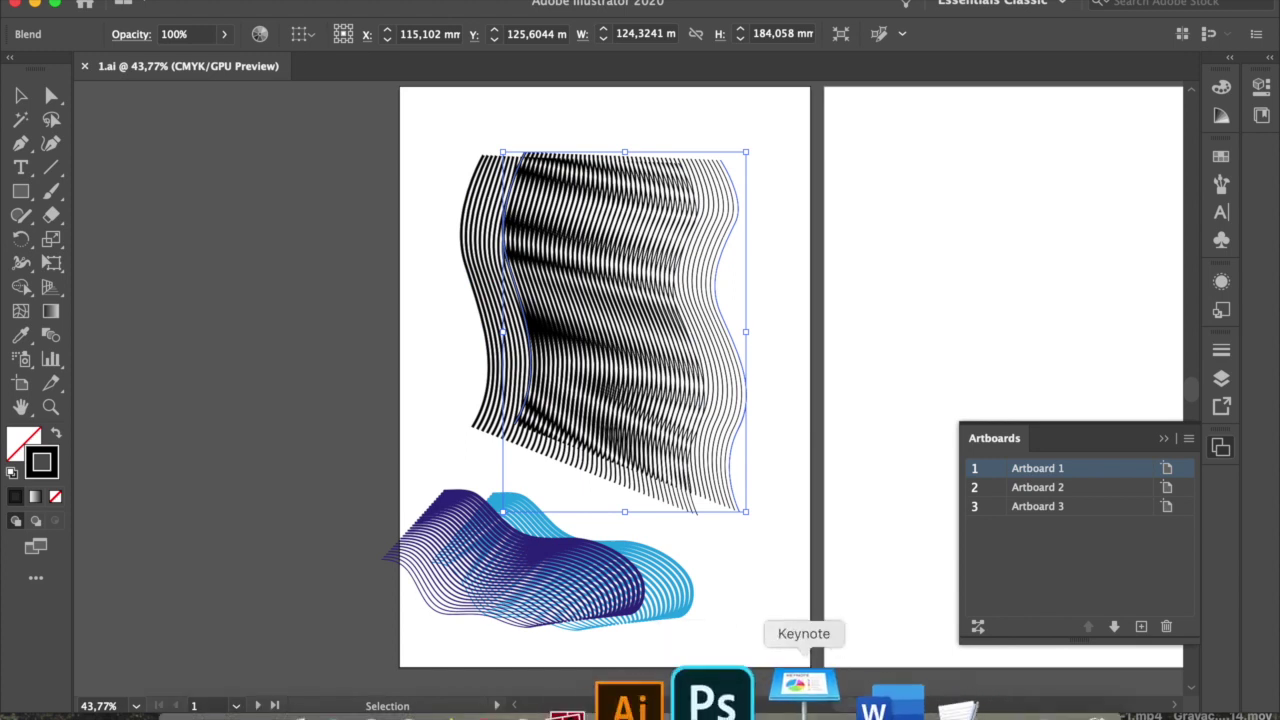
{"action": "left_click", "coordinate": [757, 698]}
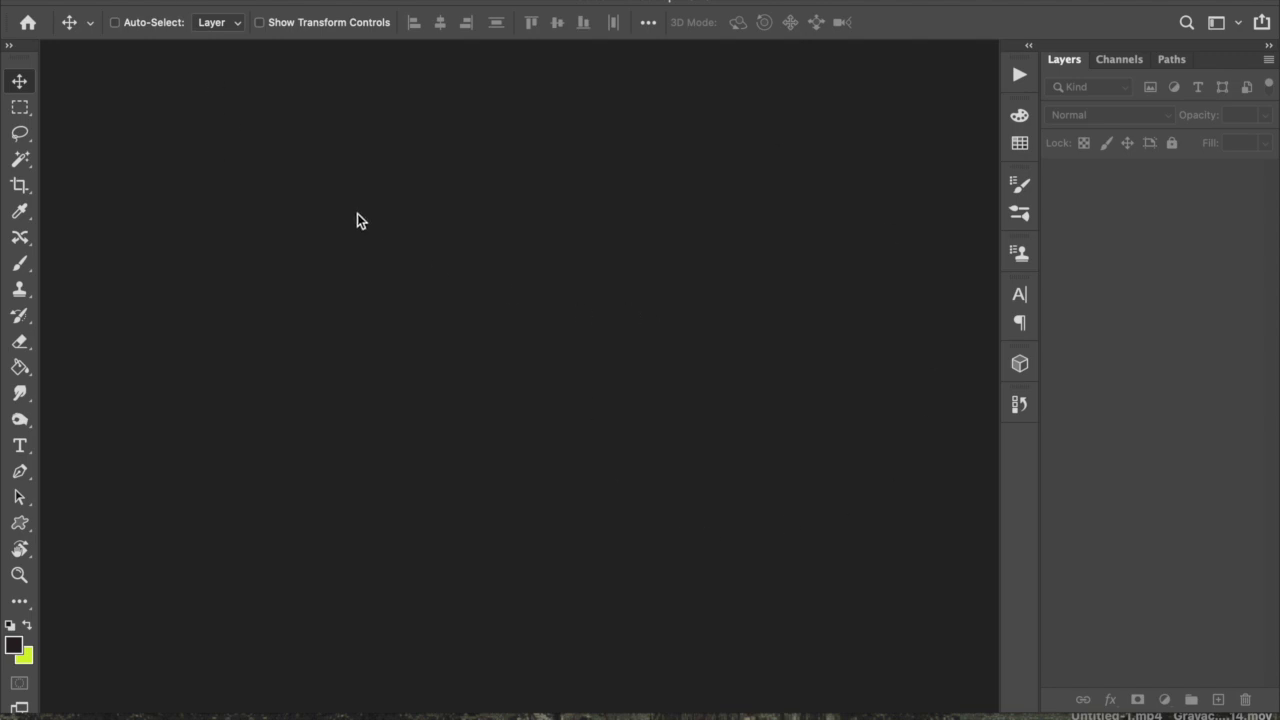
{"action": "left_click", "coordinate": [162, 1]}
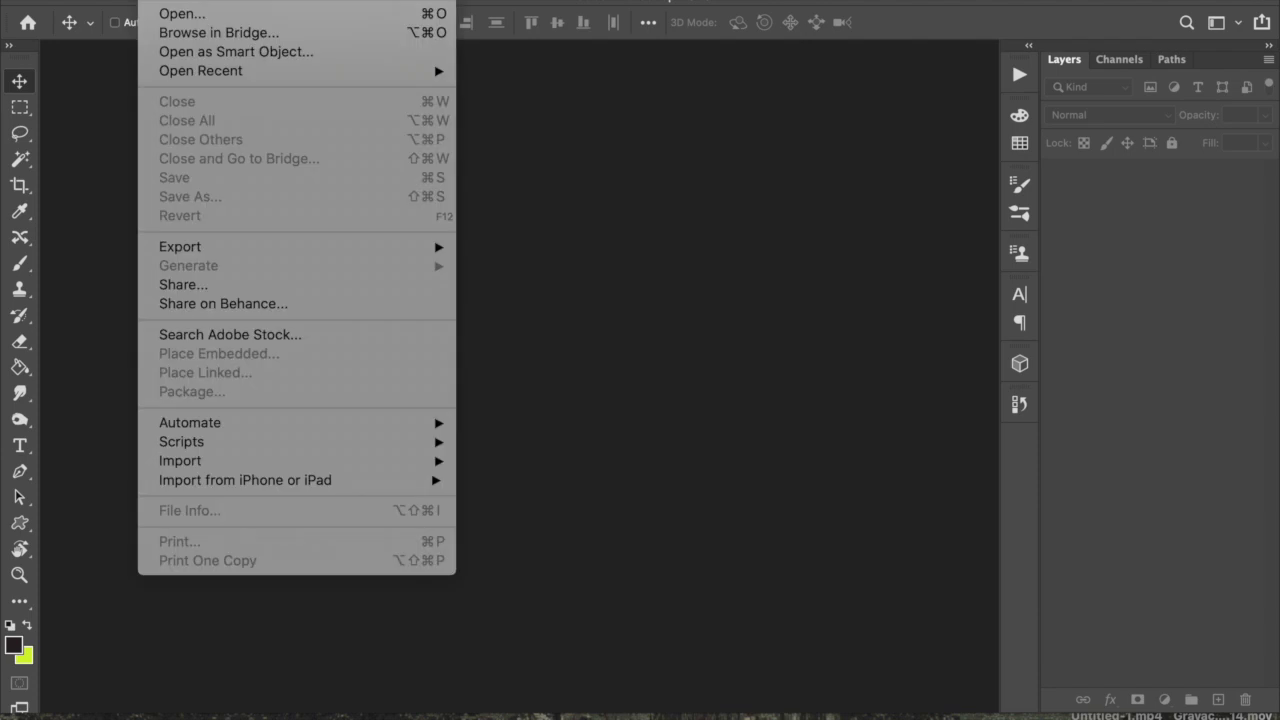
{"action": "left_click", "coordinate": [167, 14]}
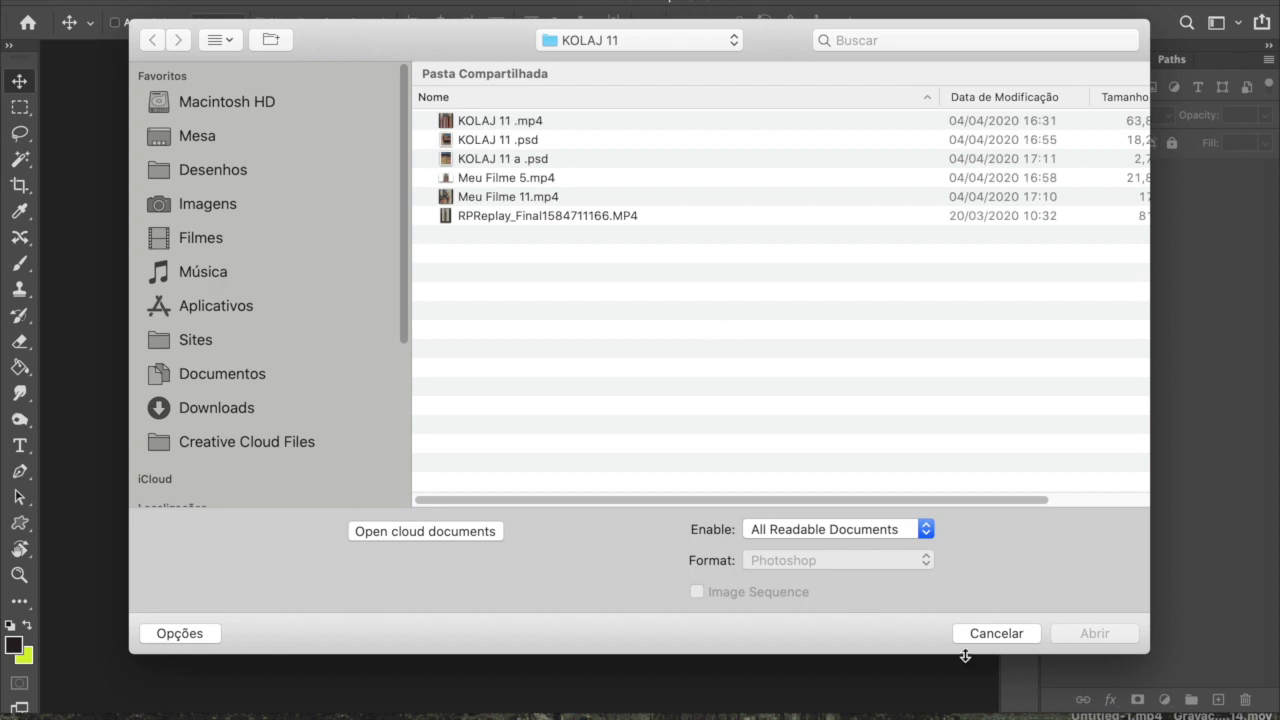
{"action": "left_click", "coordinate": [979, 640]}
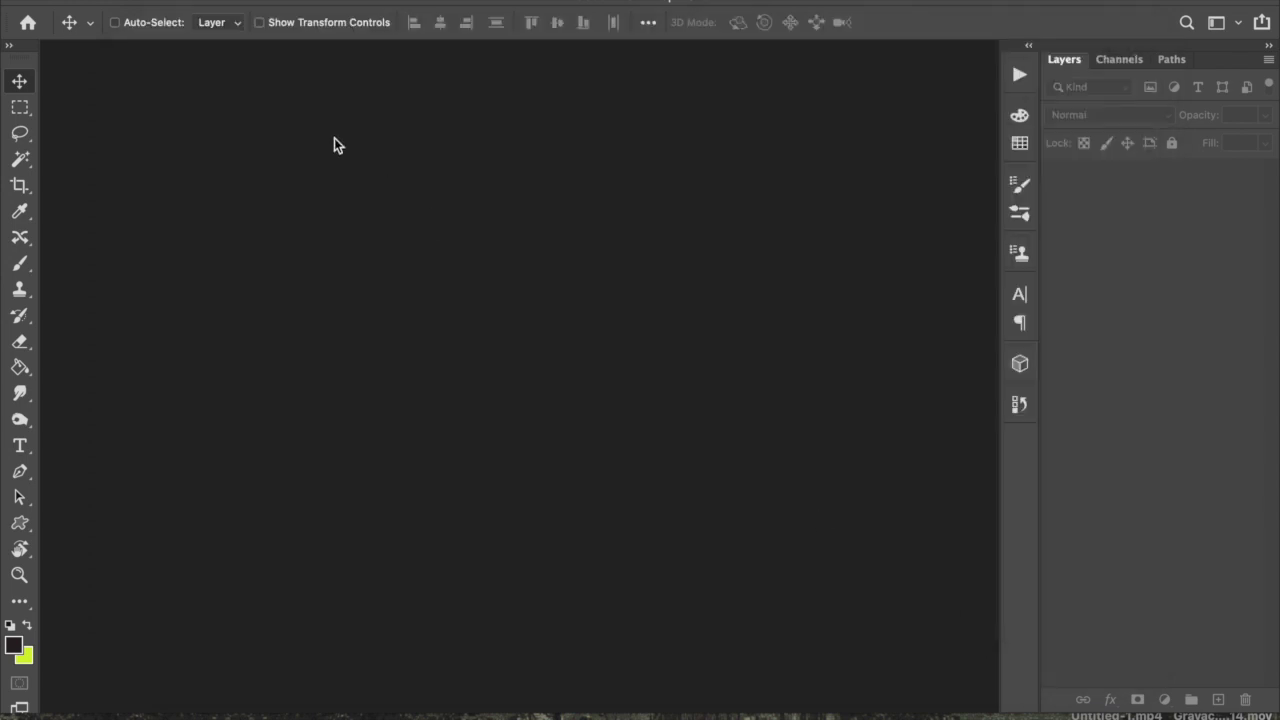
Create a new 12 x 12 cm document at 150 pixels/inch in RGB Color with a white background.
{"action": "left_click", "coordinate": [165, 2]}
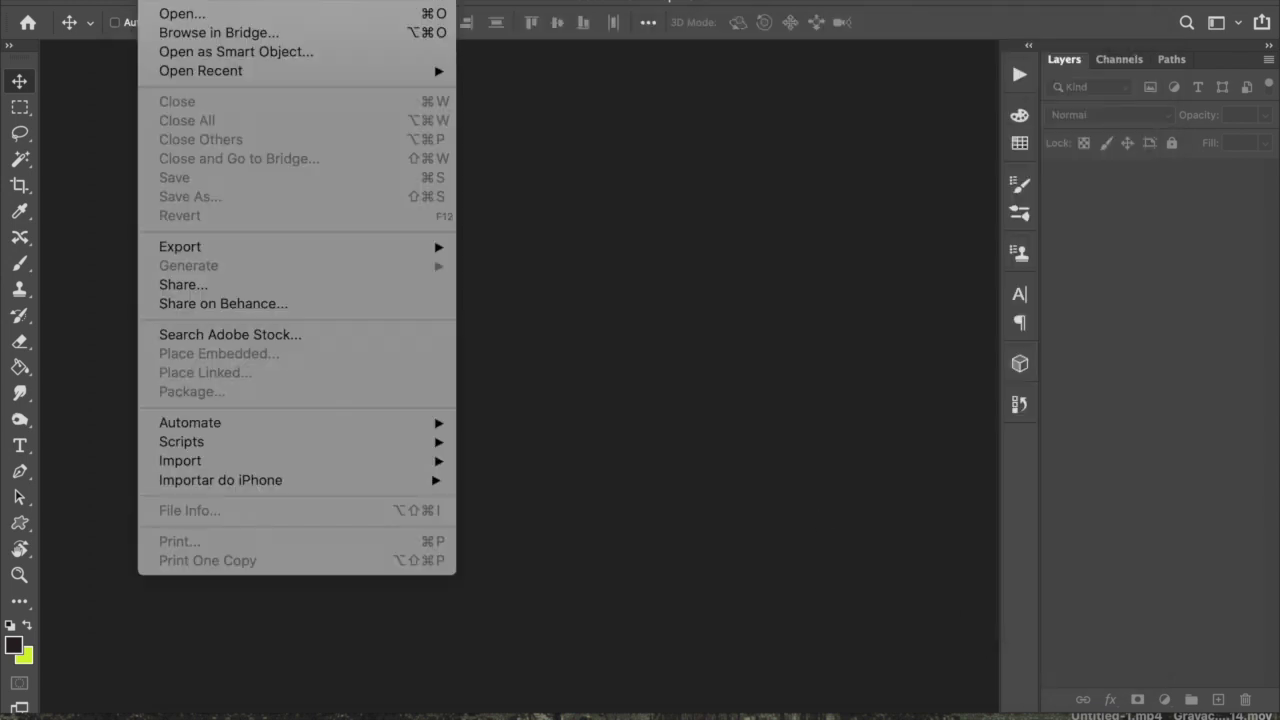
{"action": "left_click", "coordinate": [160, 2]}
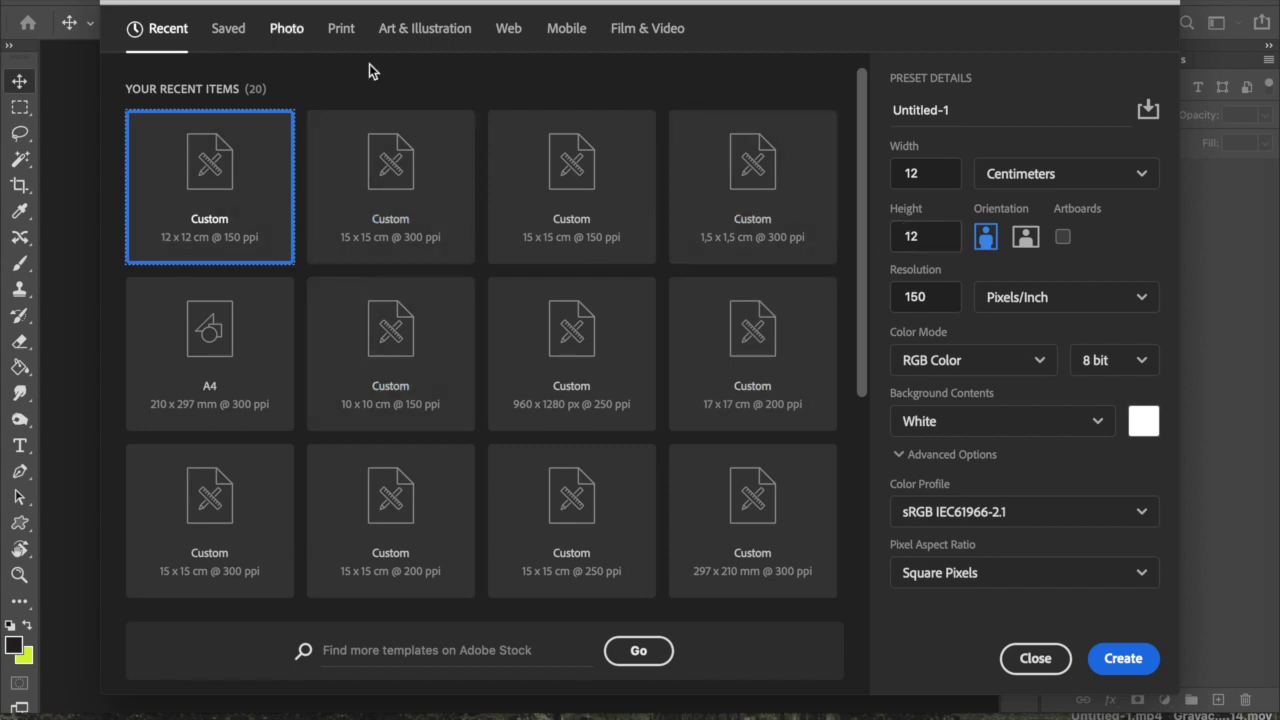
{"action": "double_click", "coordinate": [895, 173]}
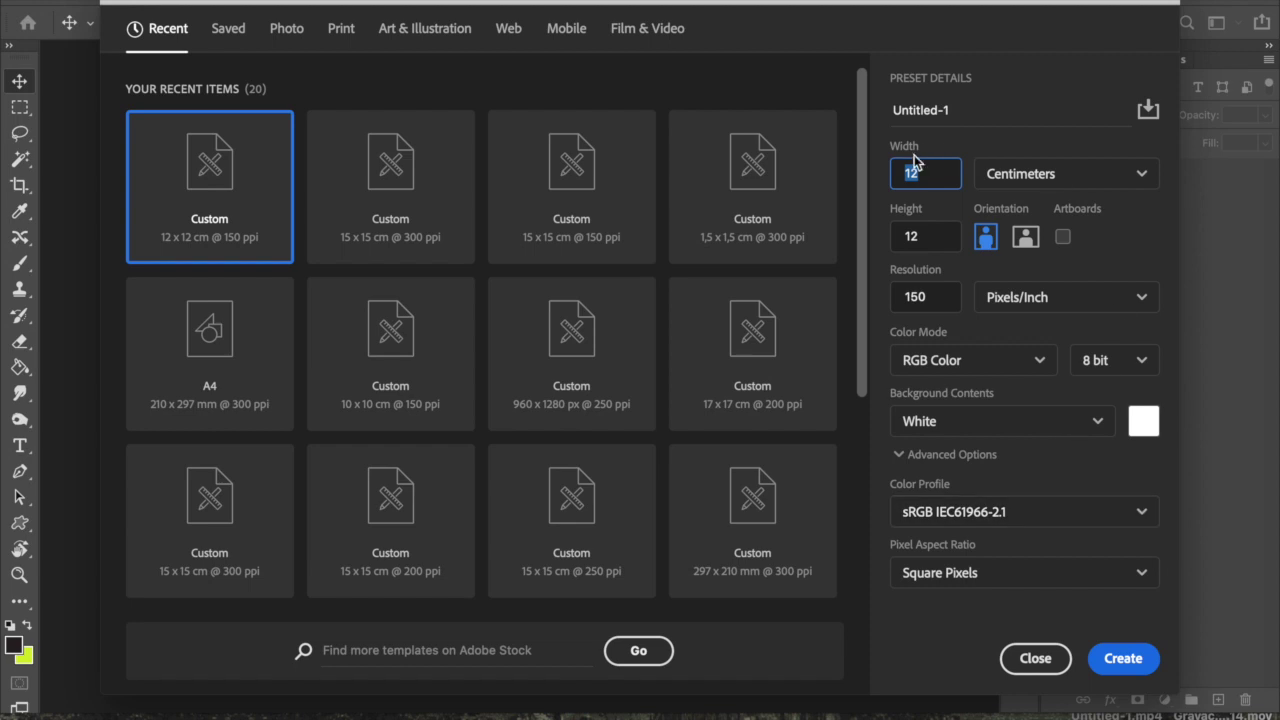
{"action": "left_click", "coordinate": [918, 236]}
{"action": "left_click_drag", "start_coordinate": [918, 236], "coordinate": [902, 236]}
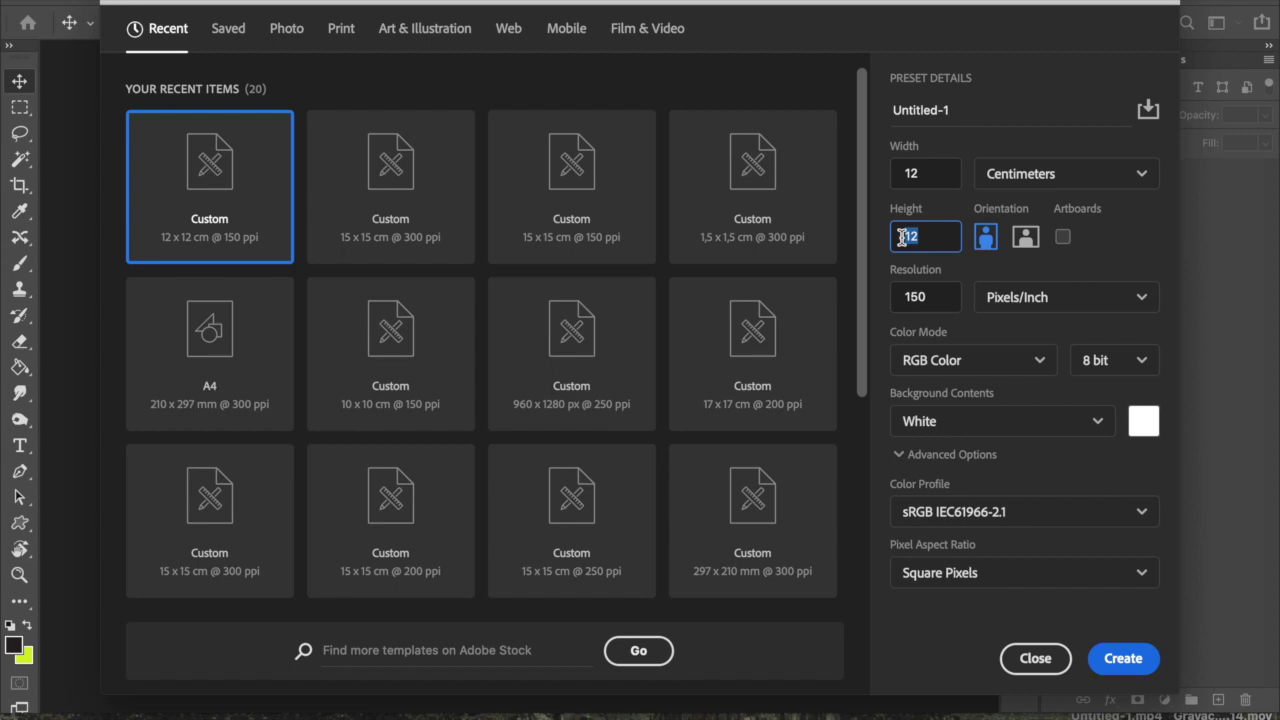
{"action": "left_click", "coordinate": [946, 297]}
{"action": "double_click", "coordinate": [905, 297]}
{"action": "left_click", "coordinate": [905, 297]}
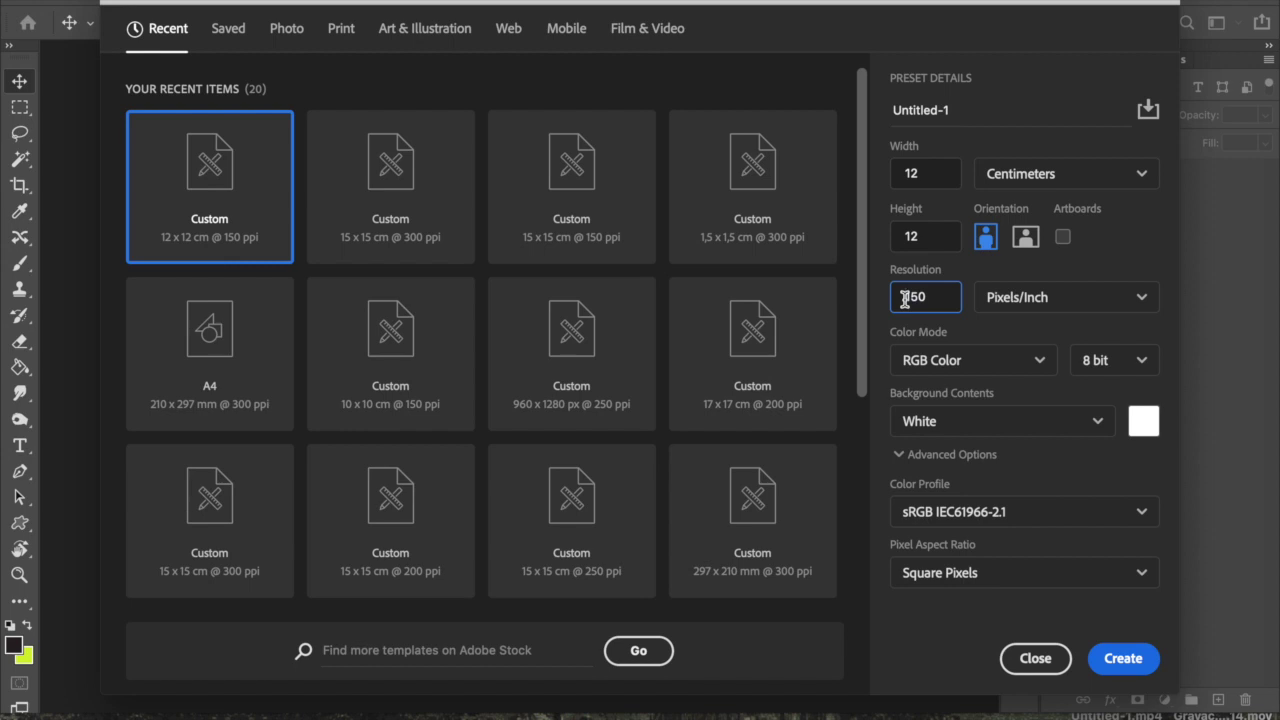
{"action": "left_click", "coordinate": [1025, 368]}
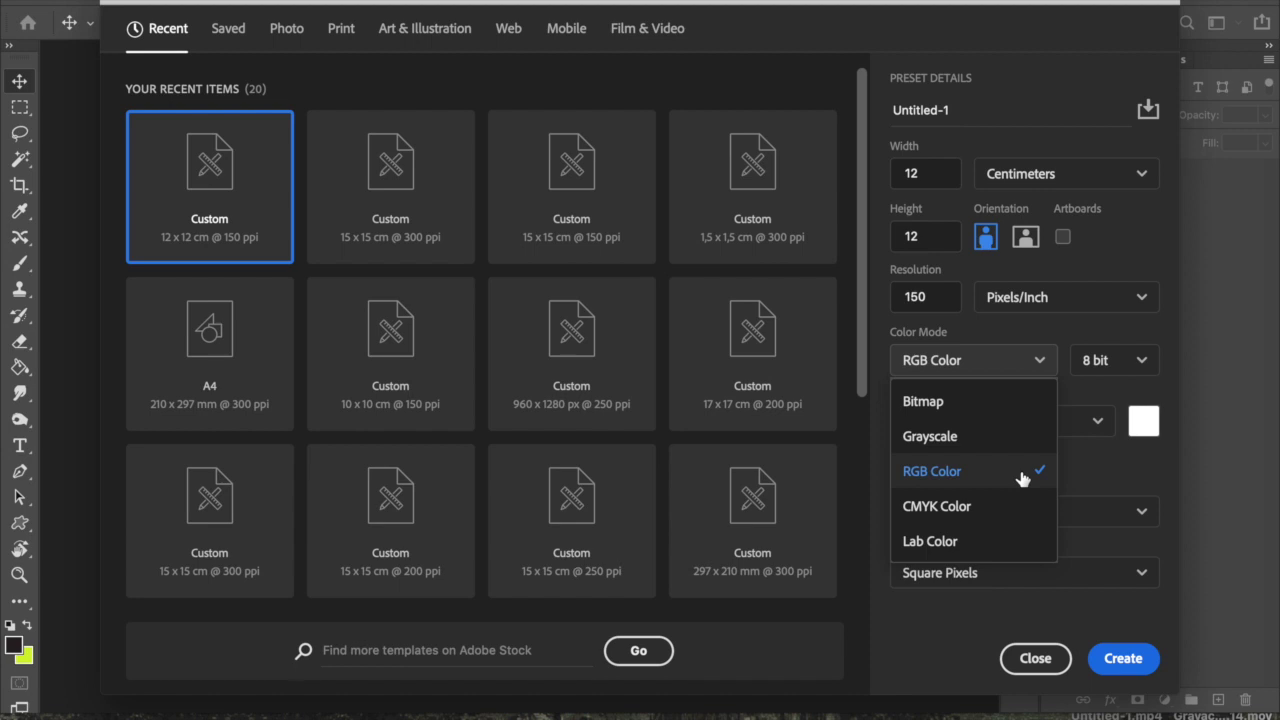
{"action": "left_click", "coordinate": [1132, 662]}
{"action": "left_click", "coordinate": [1124, 659]}
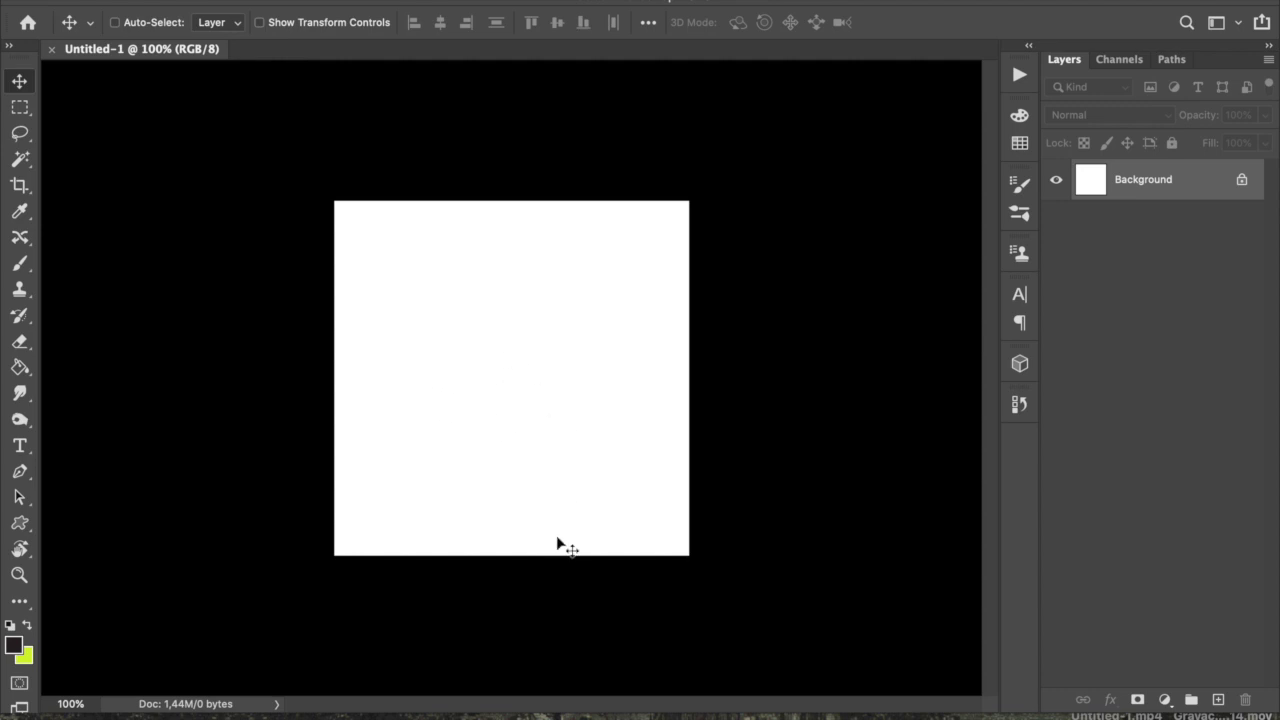
Switch to Illustrator and copy the leftmost black wavy-line blend on Artboard 1.
{"action": "left_click", "coordinate": [700, 695]}
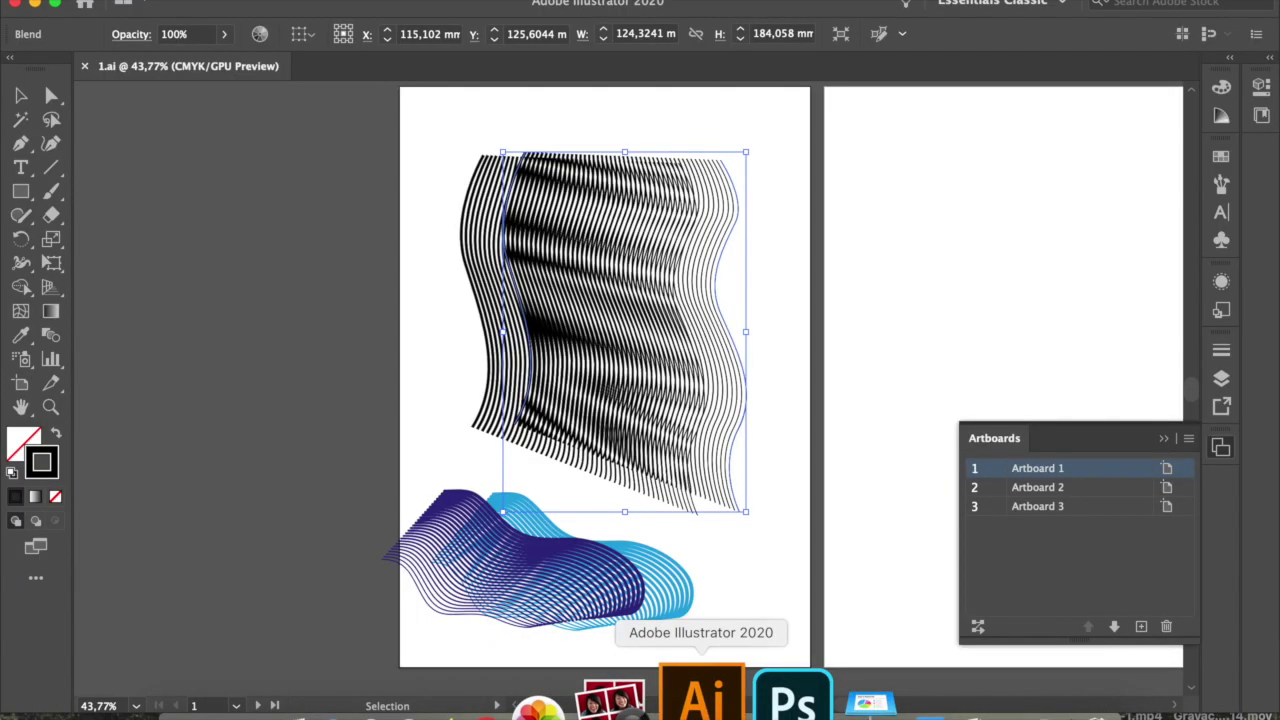
{"action": "left_click", "coordinate": [437, 283]}
{"action": "left_click", "coordinate": [486, 283]}
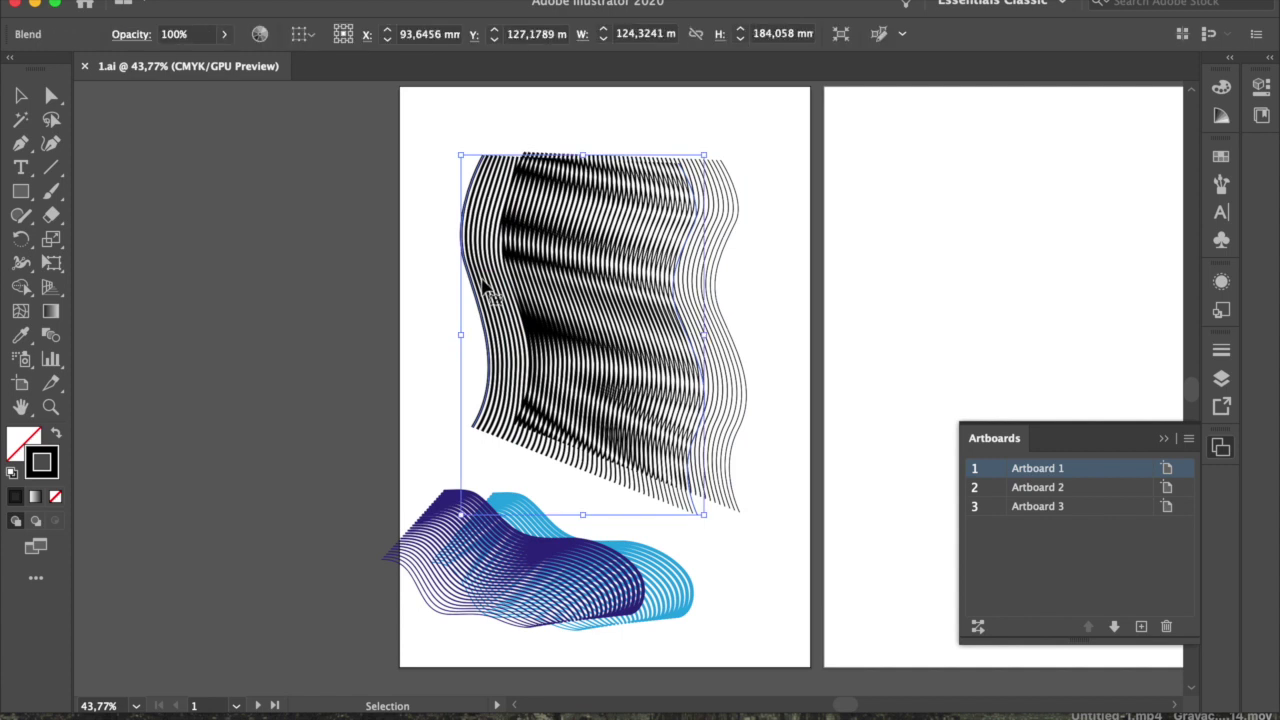
{"action": "key", "text": "super"}
Switch to Photoshop and paste the copied line blend into the new document as a Smart Object, committing its placement.
{"action": "mouse_move", "coordinate": [670, 702]}
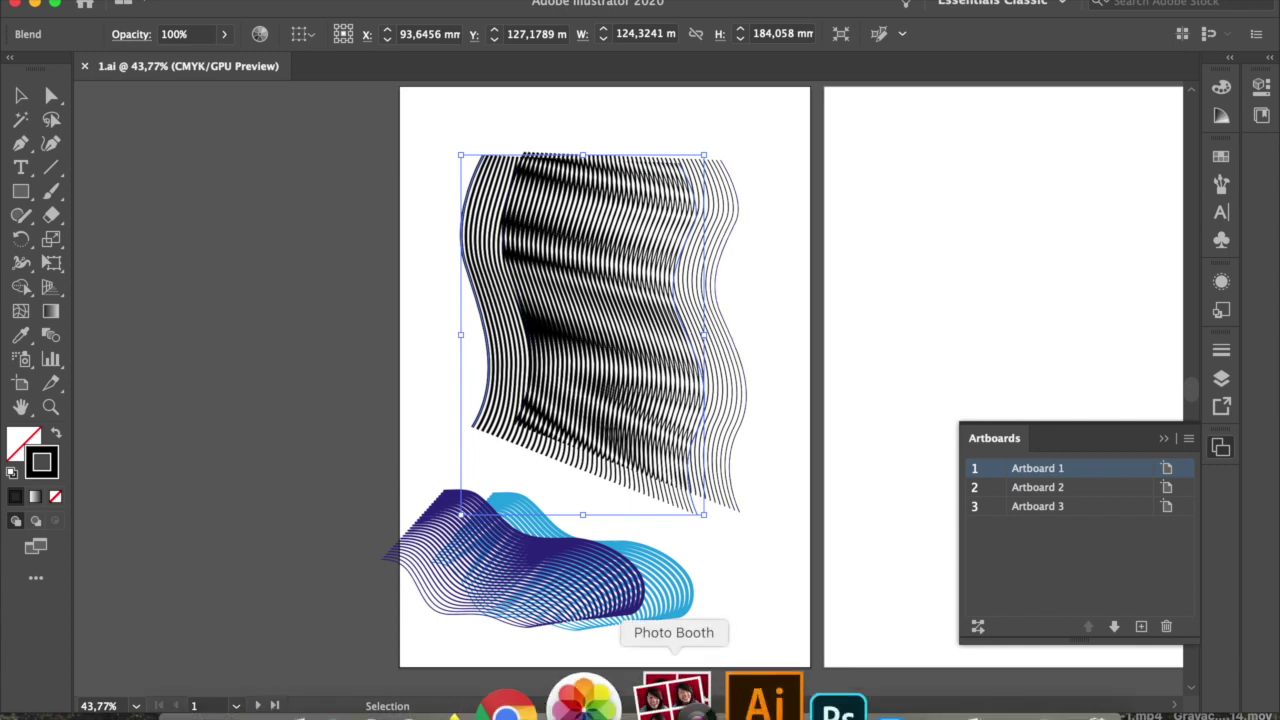
{"action": "left_click", "coordinate": [756, 698]}
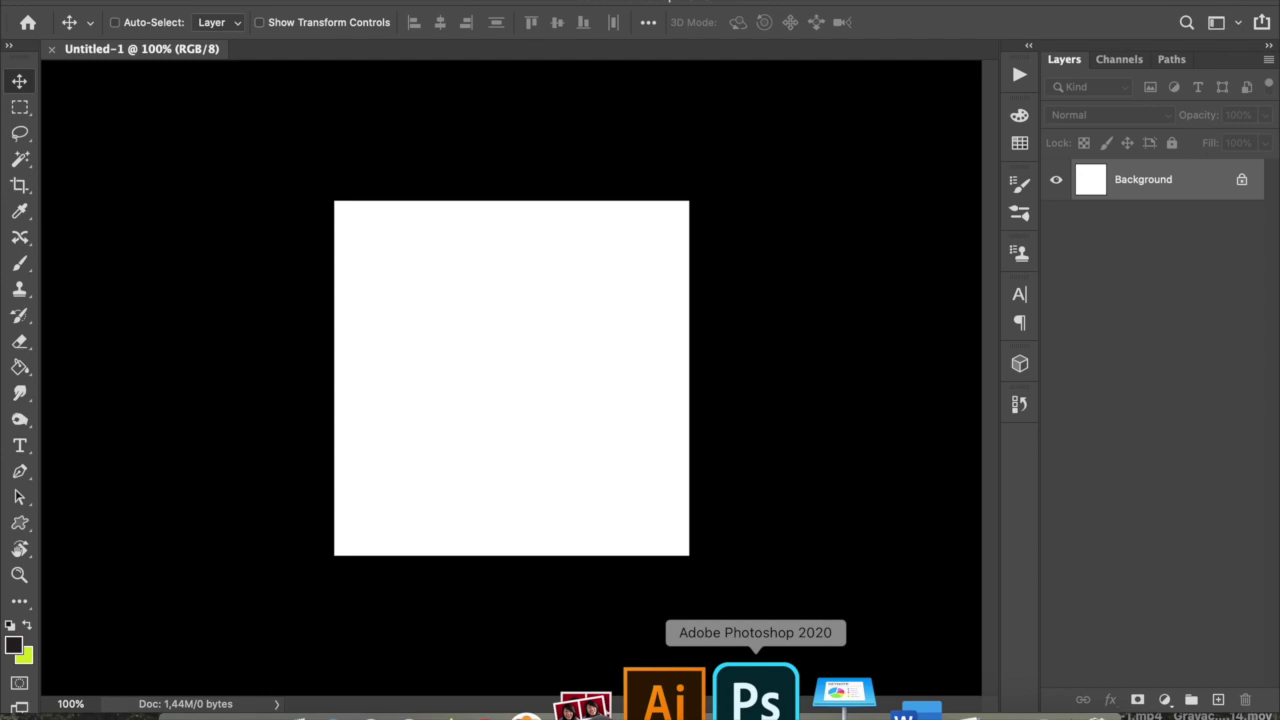
{"action": "key", "text": "super"}
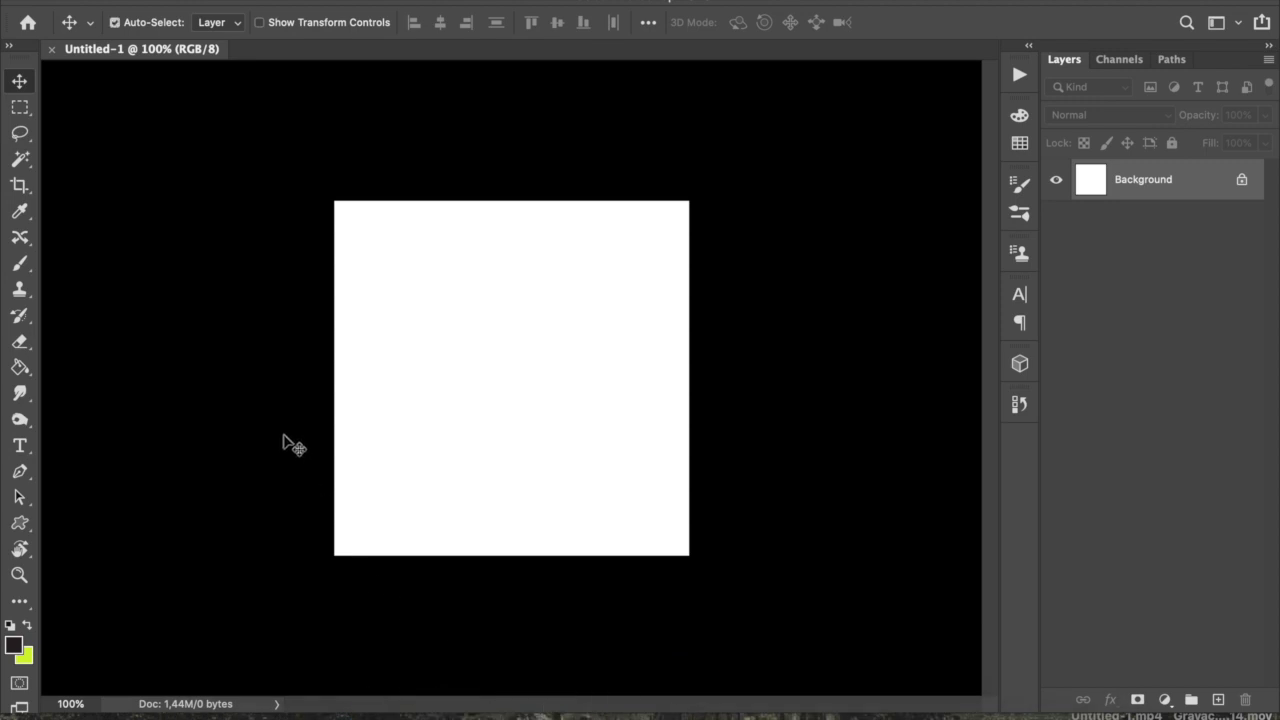
{"action": "key", "text": "super+v"}
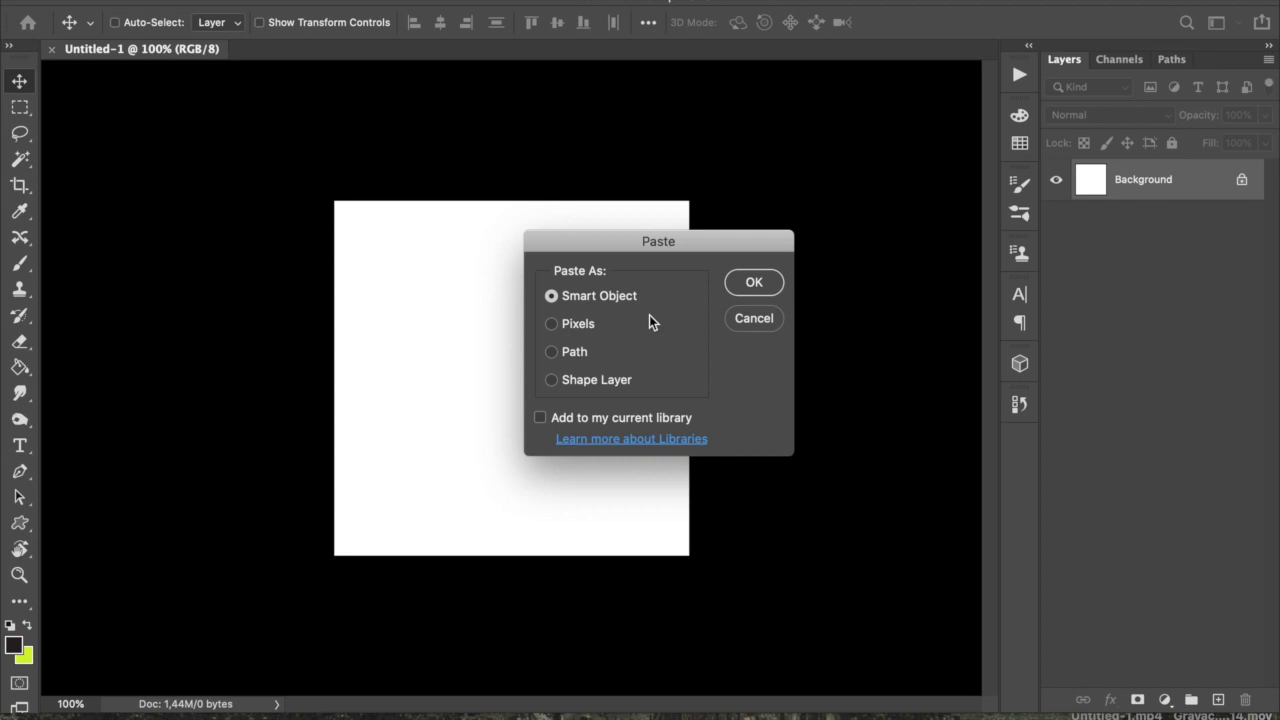
{"action": "left_click", "coordinate": [753, 284]}
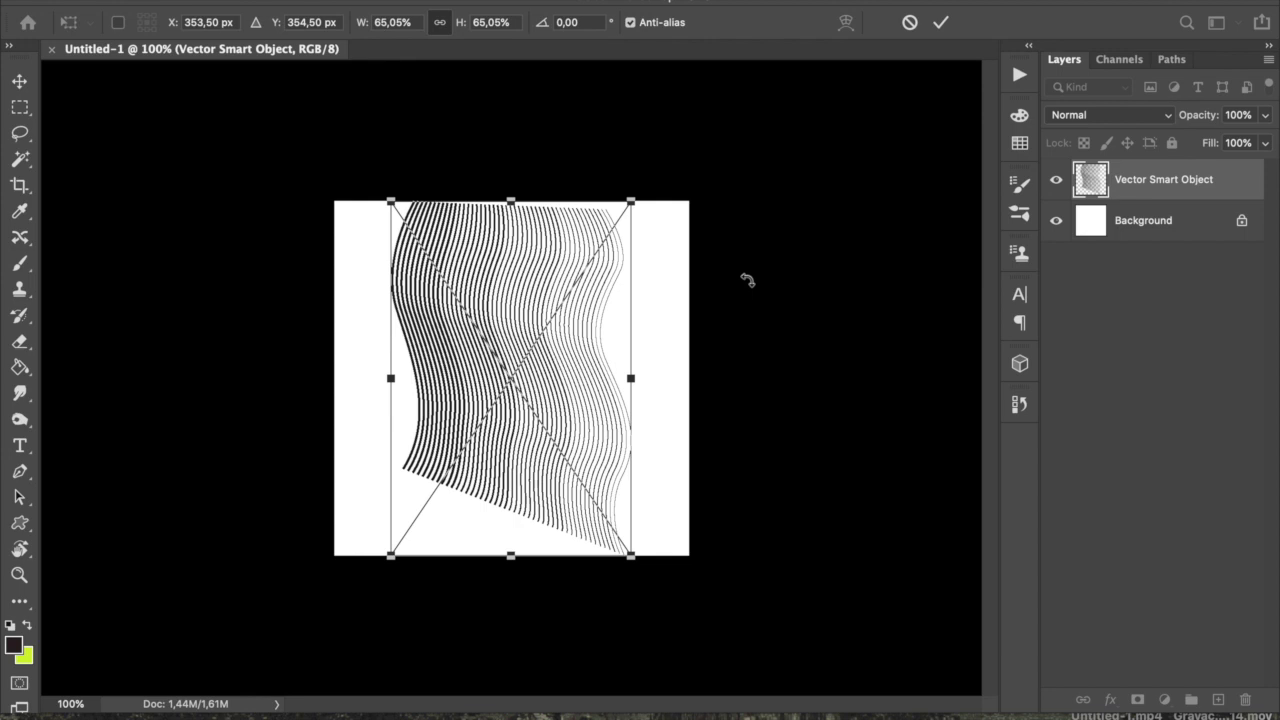
{"action": "key", "text": "Return"}
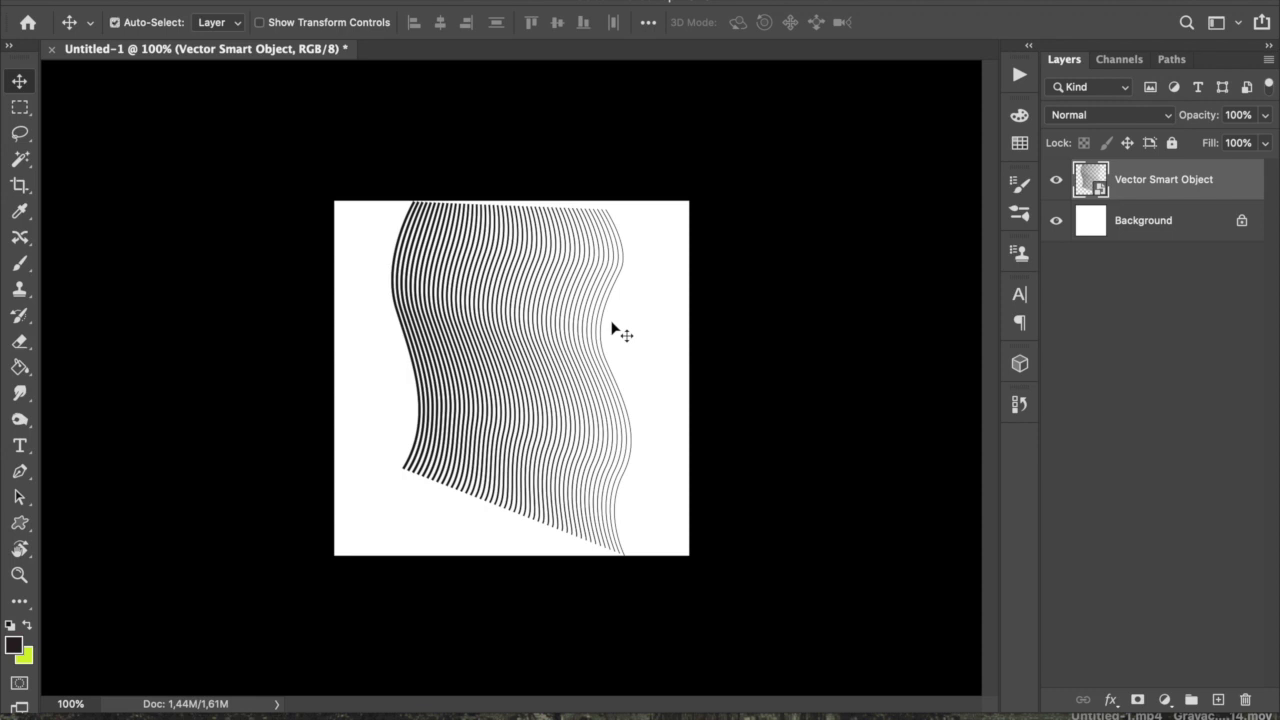
Free-transform the pasted line pattern to about 130% and position it so the lines cover the whole canvas.
{"action": "key", "text": "ctrl+t"}
{"action": "left_click_drag", "start_coordinate": [630, 200], "coordinate": [784, 54]}
{"action": "left_click_drag", "start_coordinate": [530, 425], "coordinate": [402, 533]}
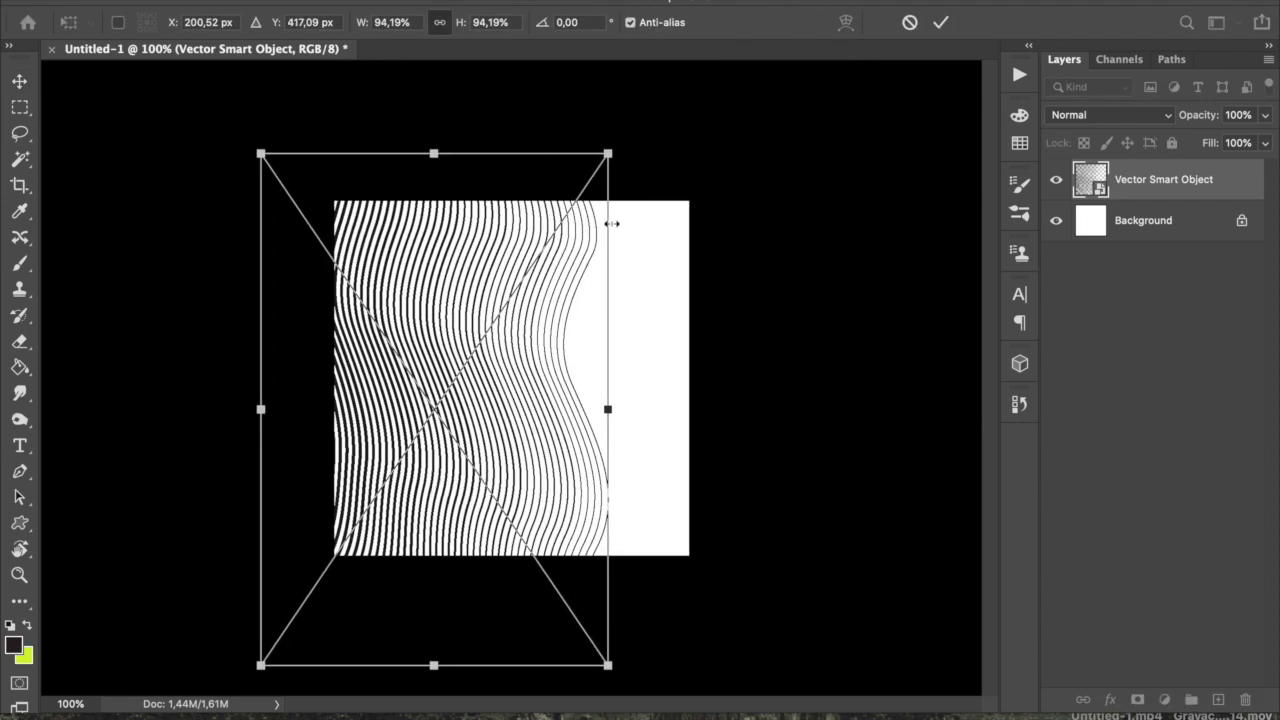
{"action": "left_click_drag", "start_coordinate": [577, 211], "coordinate": [640, 110]}
{"action": "left_click_drag", "start_coordinate": [574, 357], "coordinate": [676, 357]}
{"action": "left_click_drag", "start_coordinate": [362, 664], "coordinate": [252, 719]}
{"action": "left_click_drag", "start_coordinate": [418, 556], "coordinate": [423, 541]}
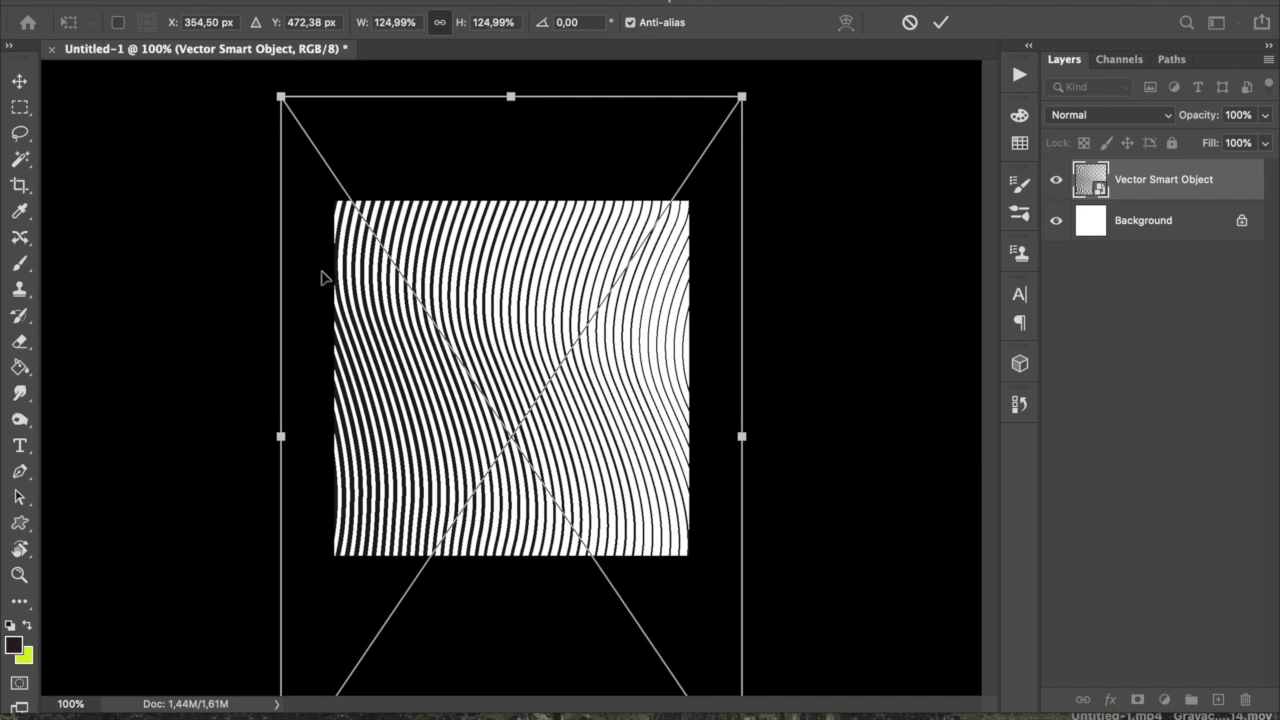
{"action": "mouse_move", "coordinate": [456, 304]}
{"action": "left_mouse_down"}
{"action": "mouse_move", "coordinate": [480, 282]}
{"action": "mouse_move", "coordinate": [454, 277]}
{"action": "mouse_move", "coordinate": [447, 291]}
{"action": "left_mouse_up"}
{"action": "left_click_drag", "start_coordinate": [742, 80], "coordinate": [776, 72]}
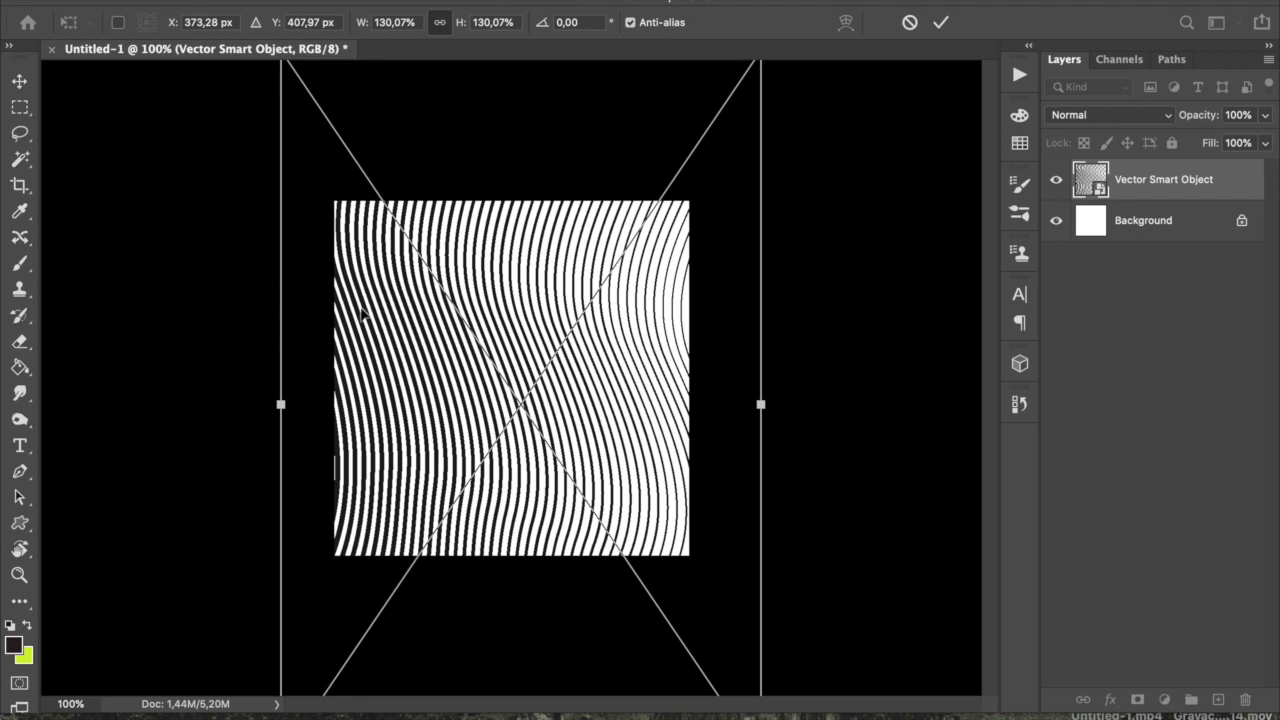
{"action": "key", "text": "Return"}
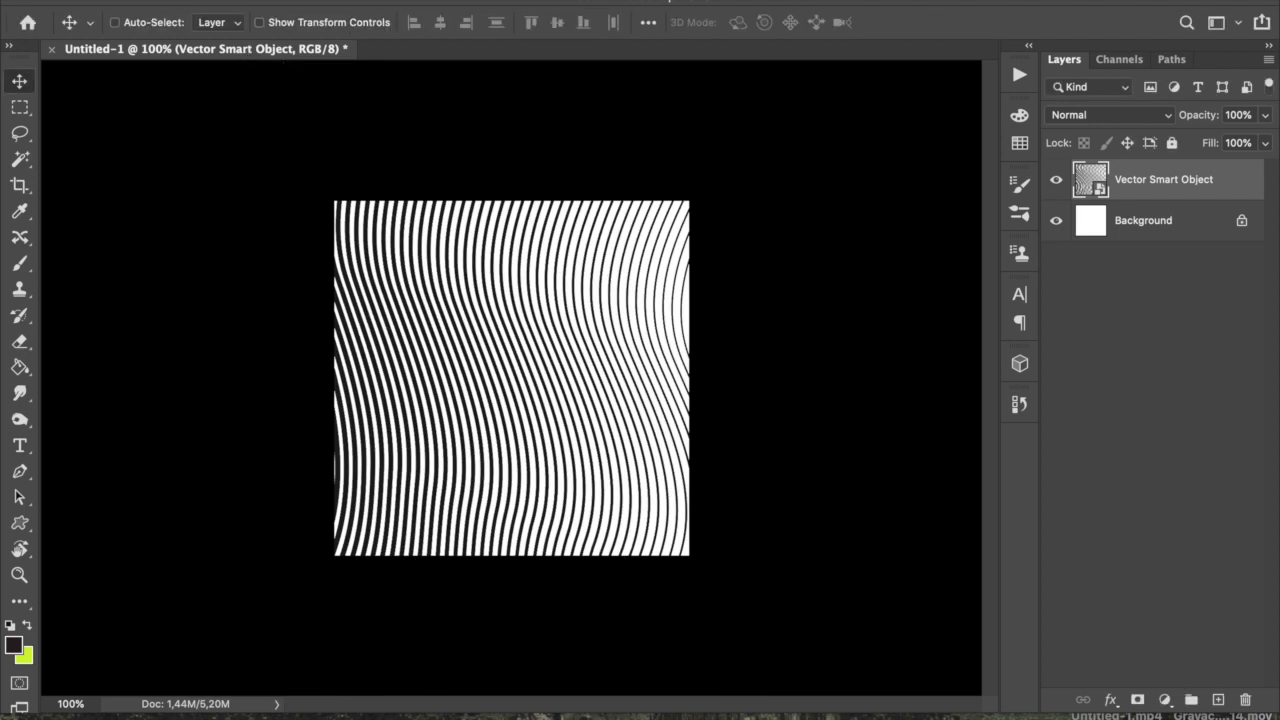
{"action": "left_click", "coordinate": [205, 0]}
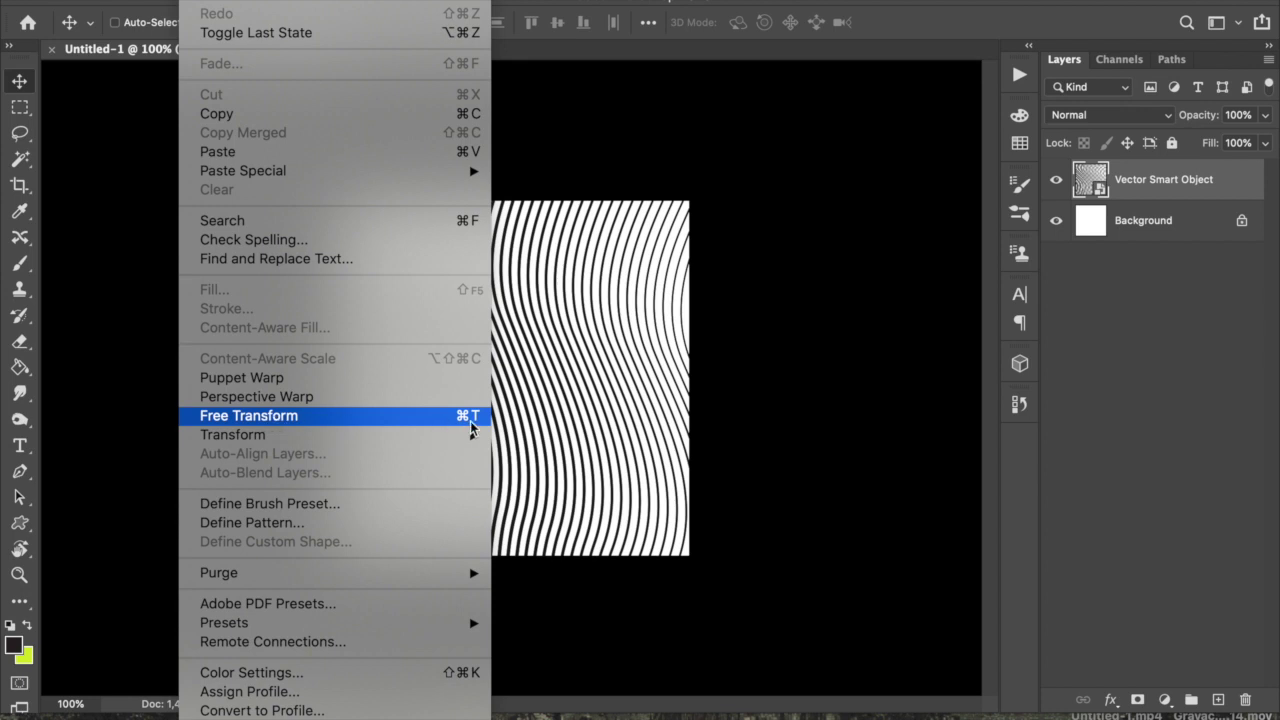
{"action": "left_click", "coordinate": [770, 331]}
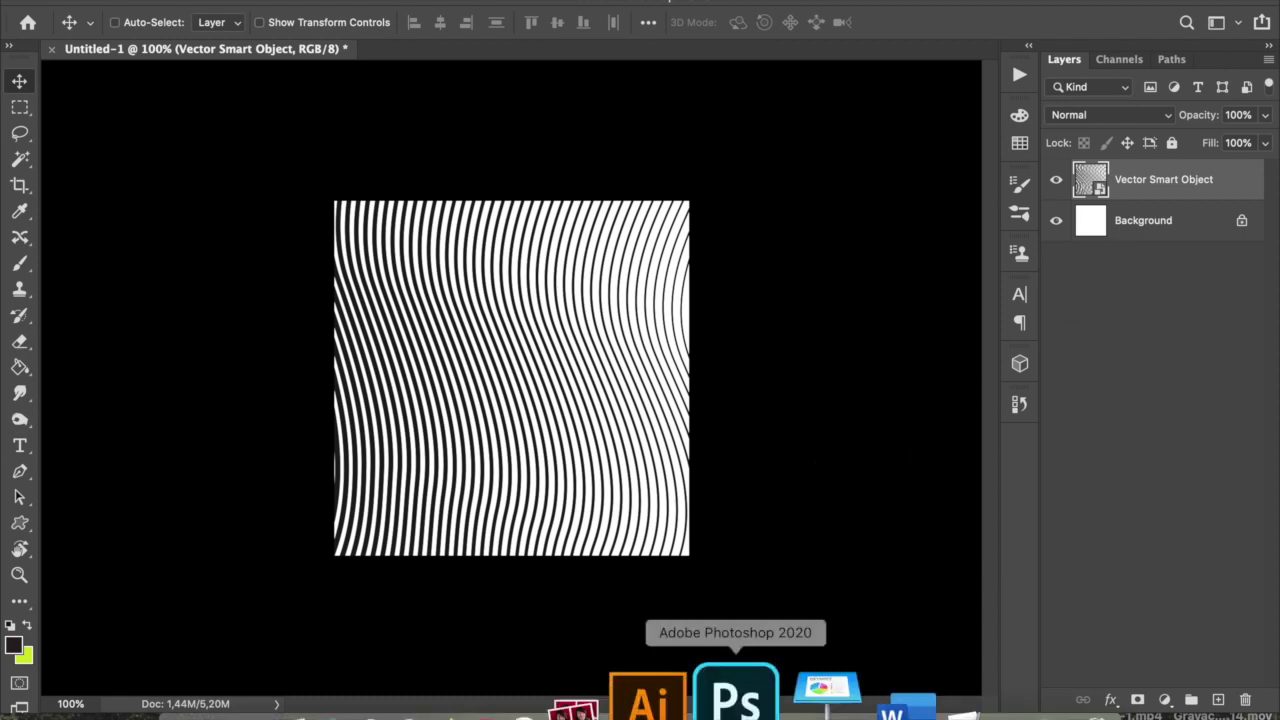
Switch to Illustrator and copy the rightmost black wavy-line blend on Artboard 1.
{"action": "left_click", "coordinate": [690, 695]}
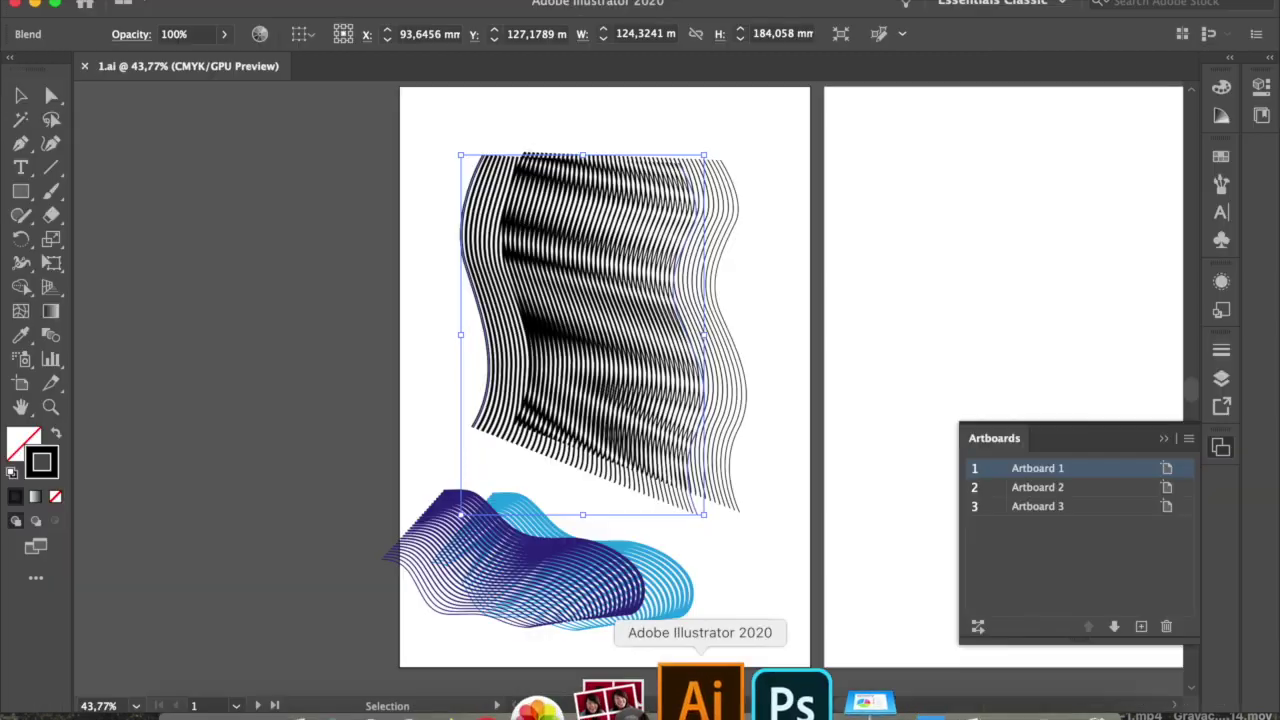
{"action": "left_click", "coordinate": [782, 345]}
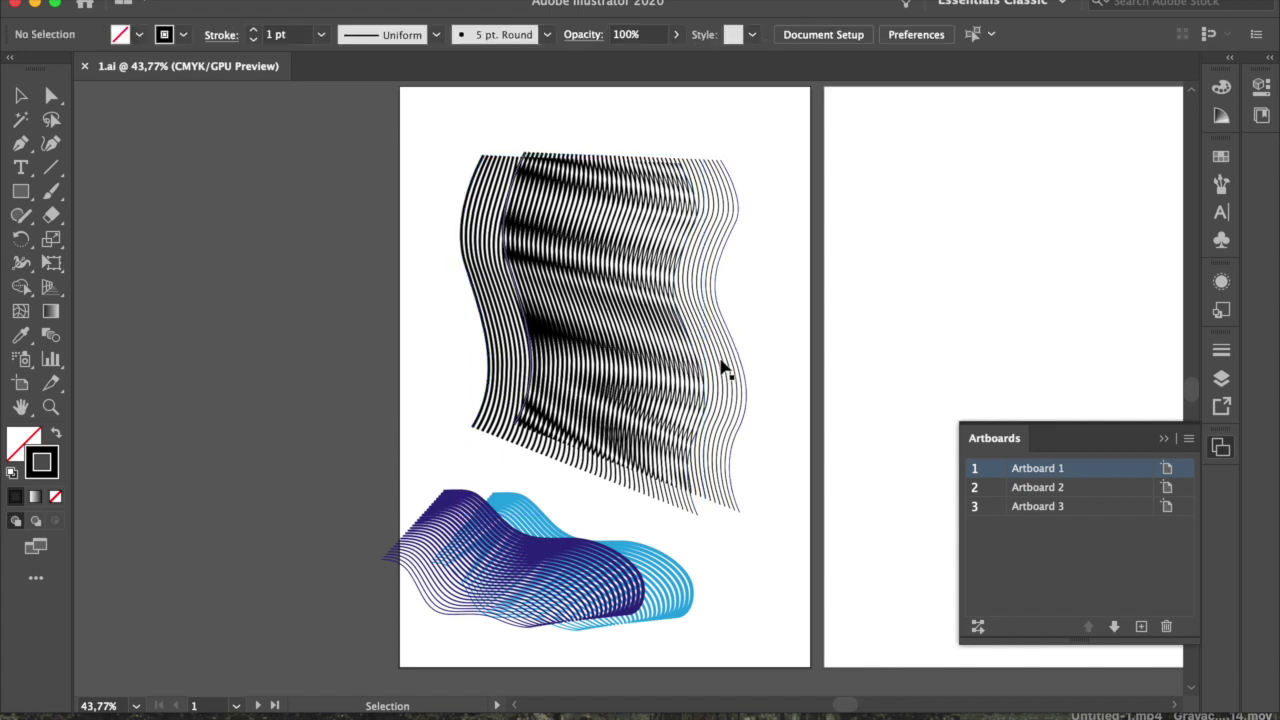
{"action": "left_click", "coordinate": [721, 369]}
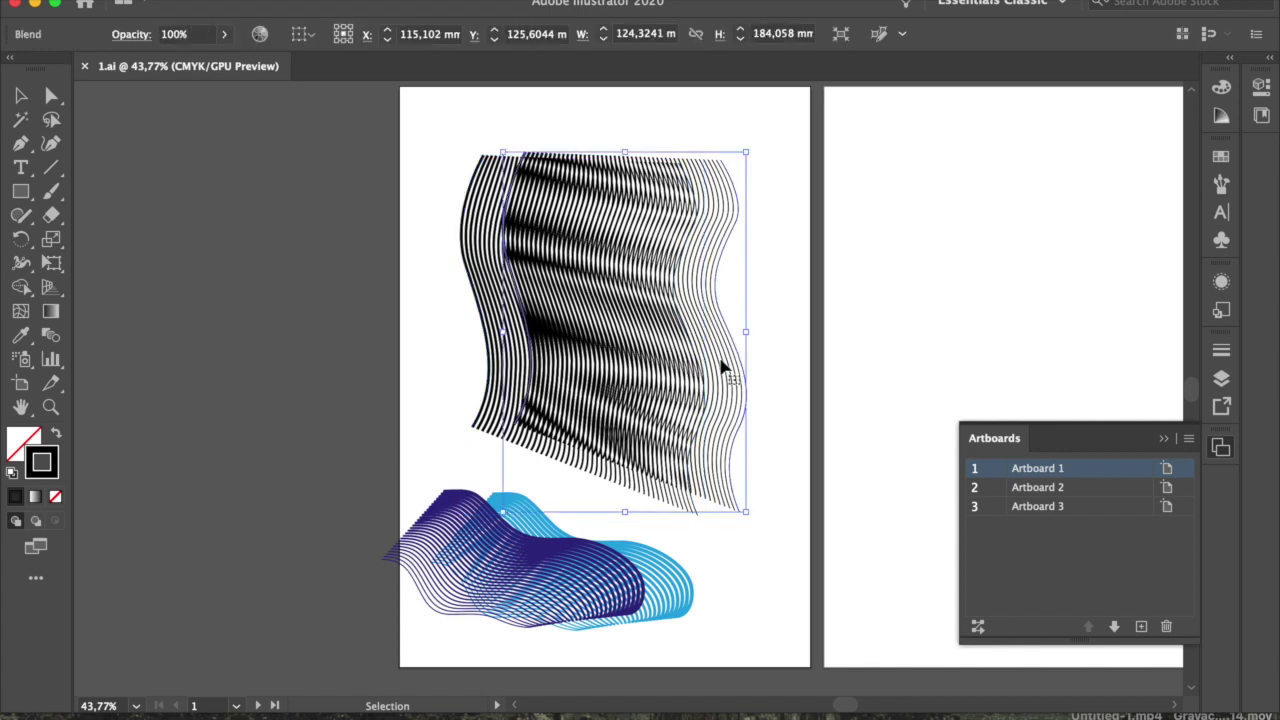
{"action": "key", "text": "a"}
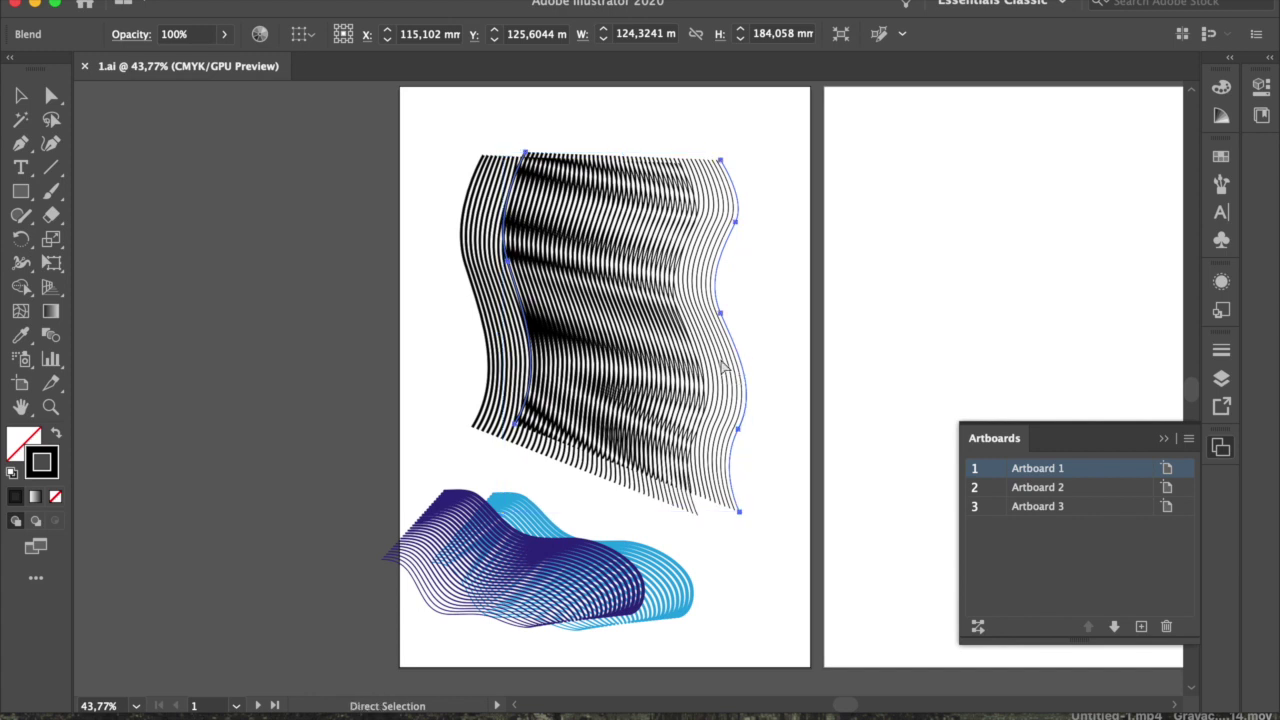
{"action": "key", "text": "v"}
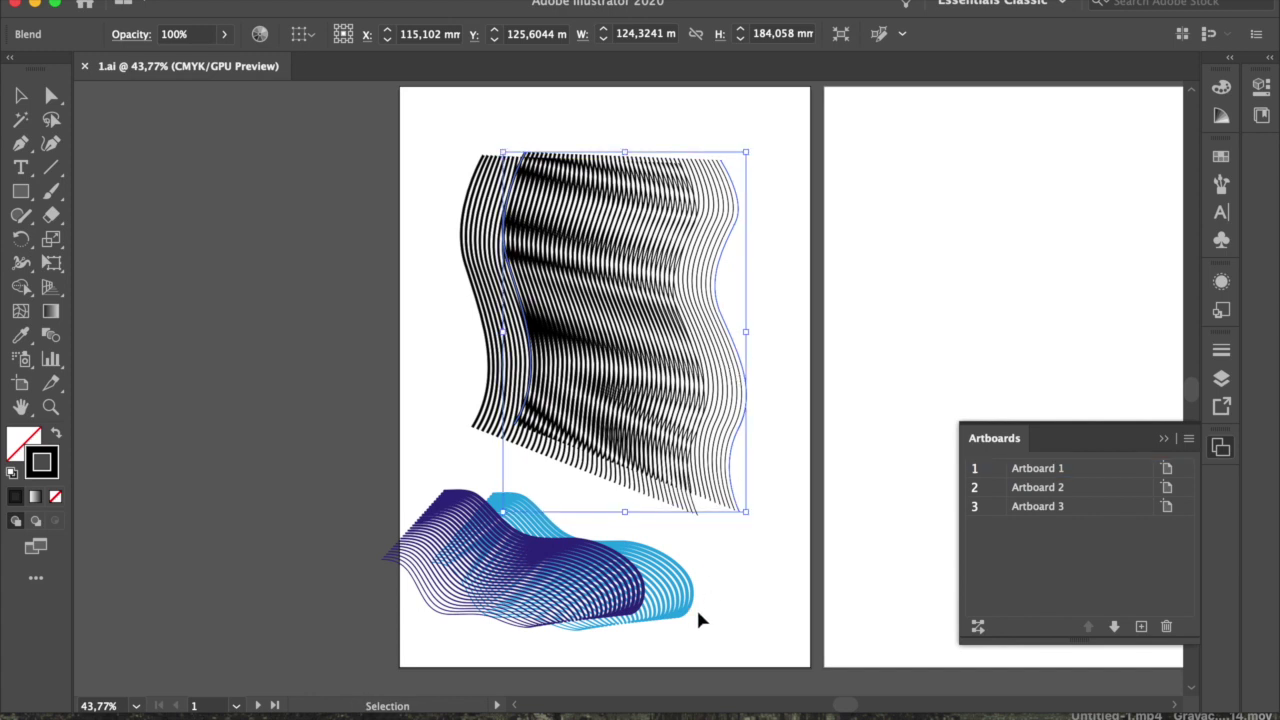
Switch to Photoshop and paste the second line blend into the document as a Smart Object.
{"action": "mouse_move", "coordinate": [660, 712]}
{"action": "left_click", "coordinate": [741, 708]}
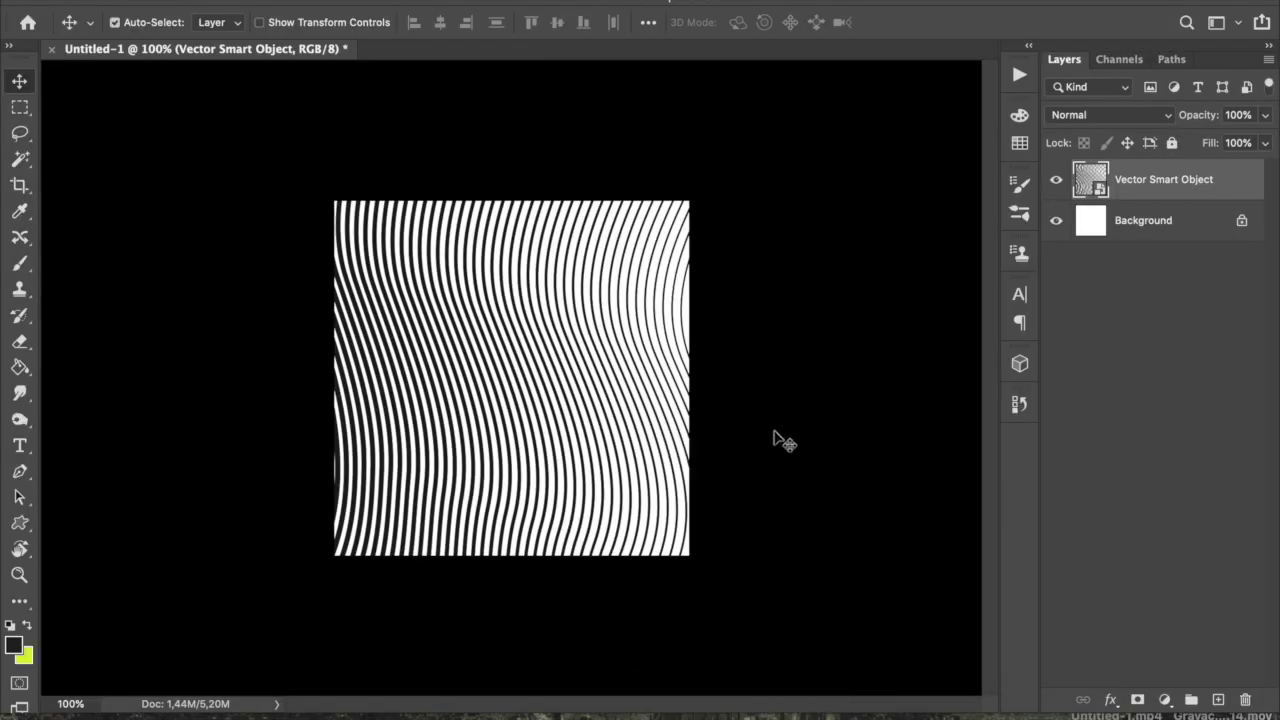
{"action": "key", "text": "super+v"}
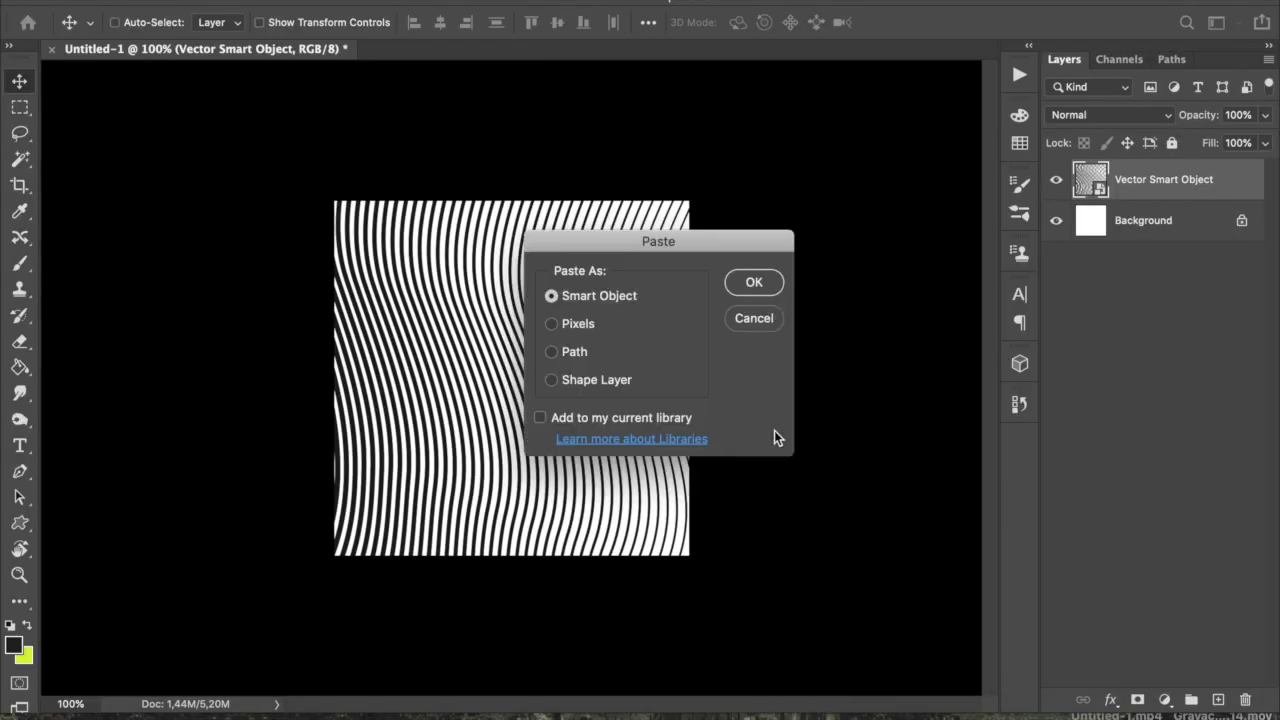
{"action": "left_click", "coordinate": [755, 283]}
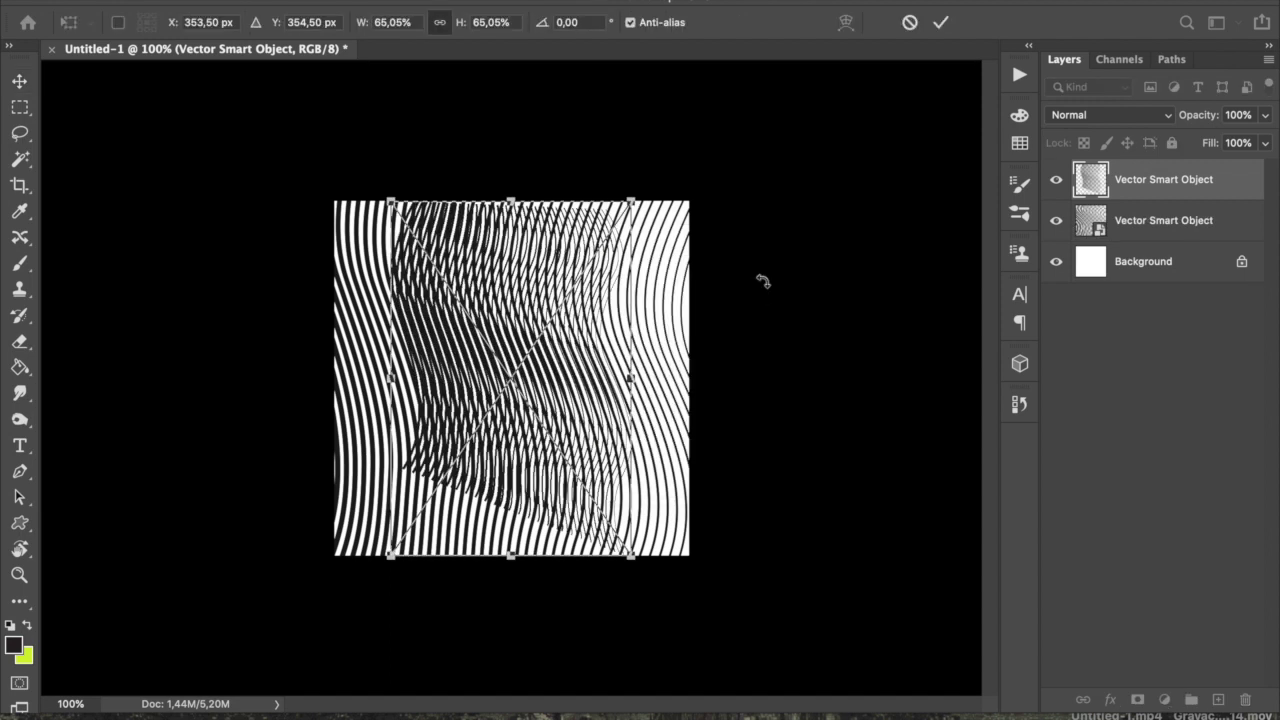
Scale the second line pattern to about 128% and position it so its lines cover the whole canvas over the first.
{"action": "left_click_drag", "start_coordinate": [637, 201], "coordinate": [696, 110]}
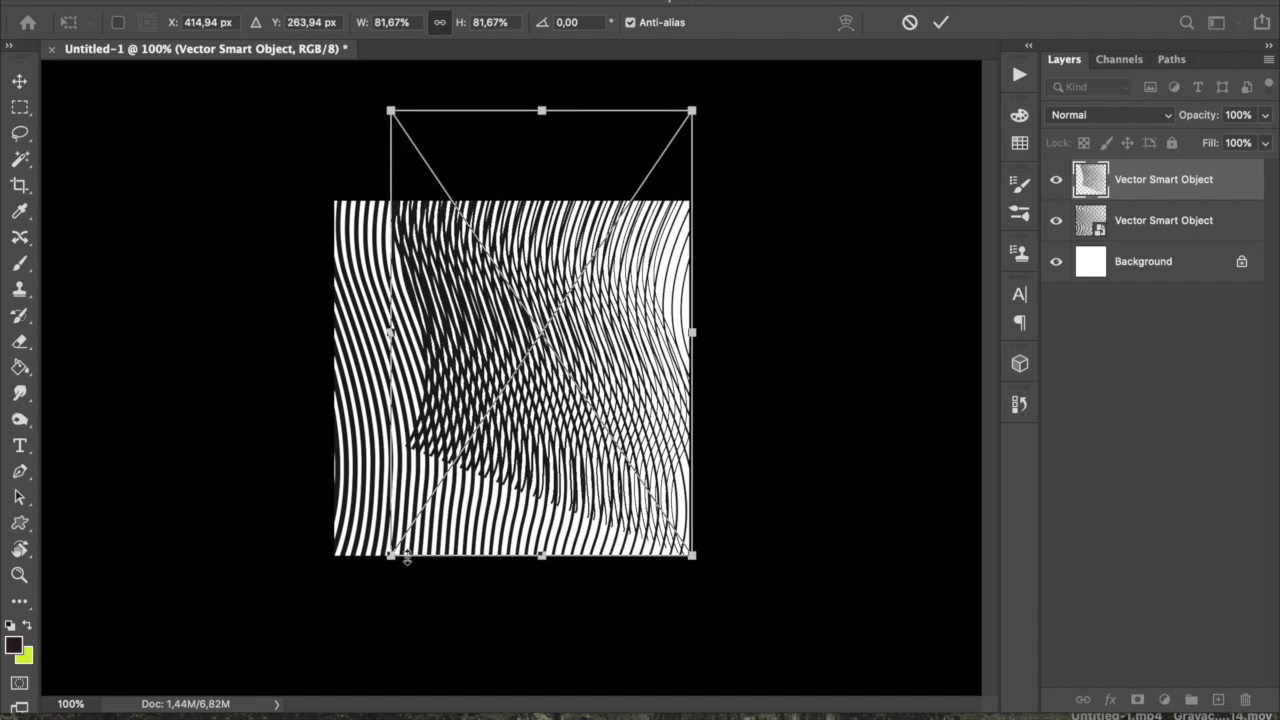
{"action": "left_click_drag", "start_coordinate": [390, 556], "coordinate": [281, 697]}
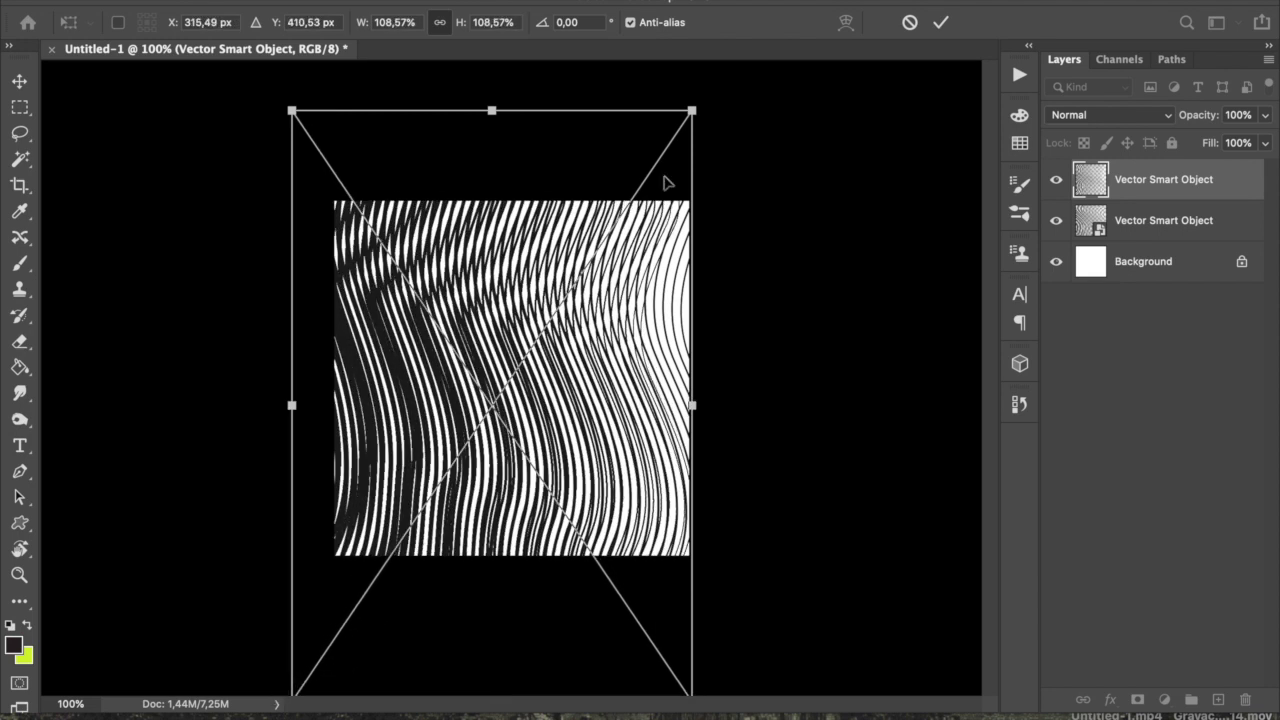
{"action": "left_click_drag", "start_coordinate": [697, 101], "coordinate": [711, 85]}
{"action": "left_click_drag", "start_coordinate": [651, 400], "coordinate": [634, 532]}
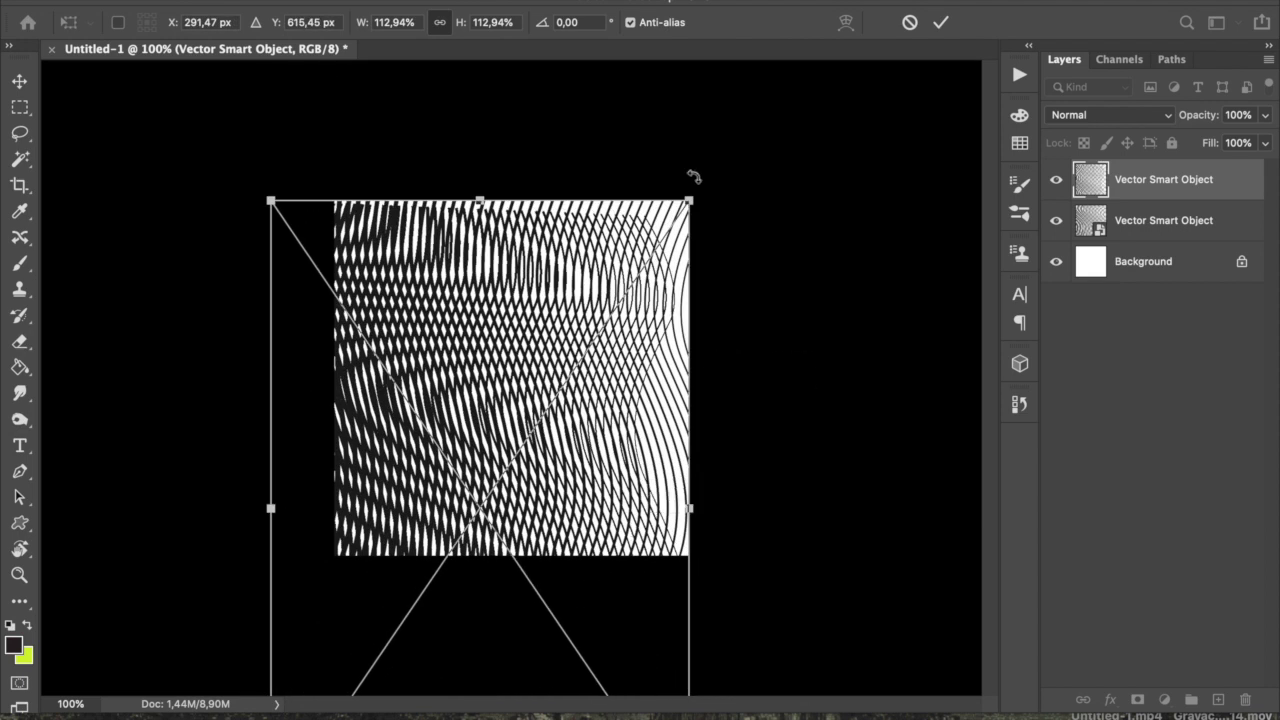
{"action": "left_click_drag", "start_coordinate": [694, 200], "coordinate": [749, 119]}
{"action": "key", "text": "Return"}
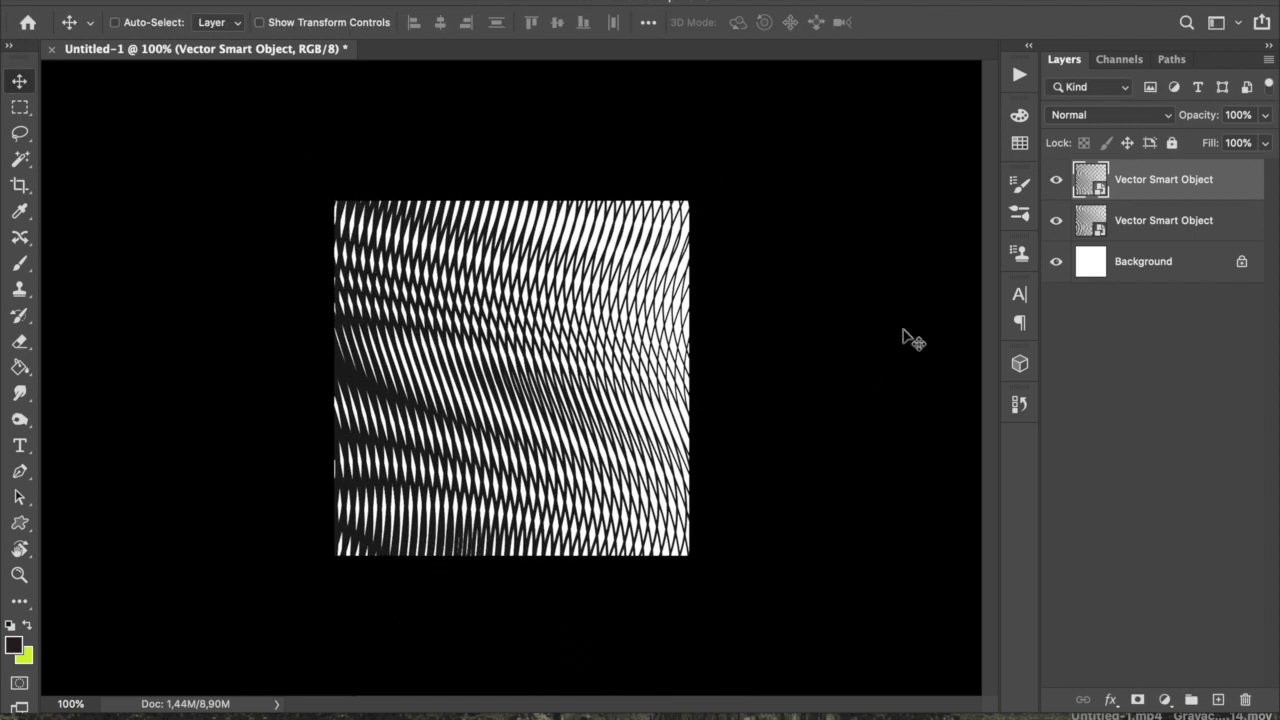
{"action": "left_click", "coordinate": [1188, 222]}
{"action": "key", "text": "ctrl+t"}
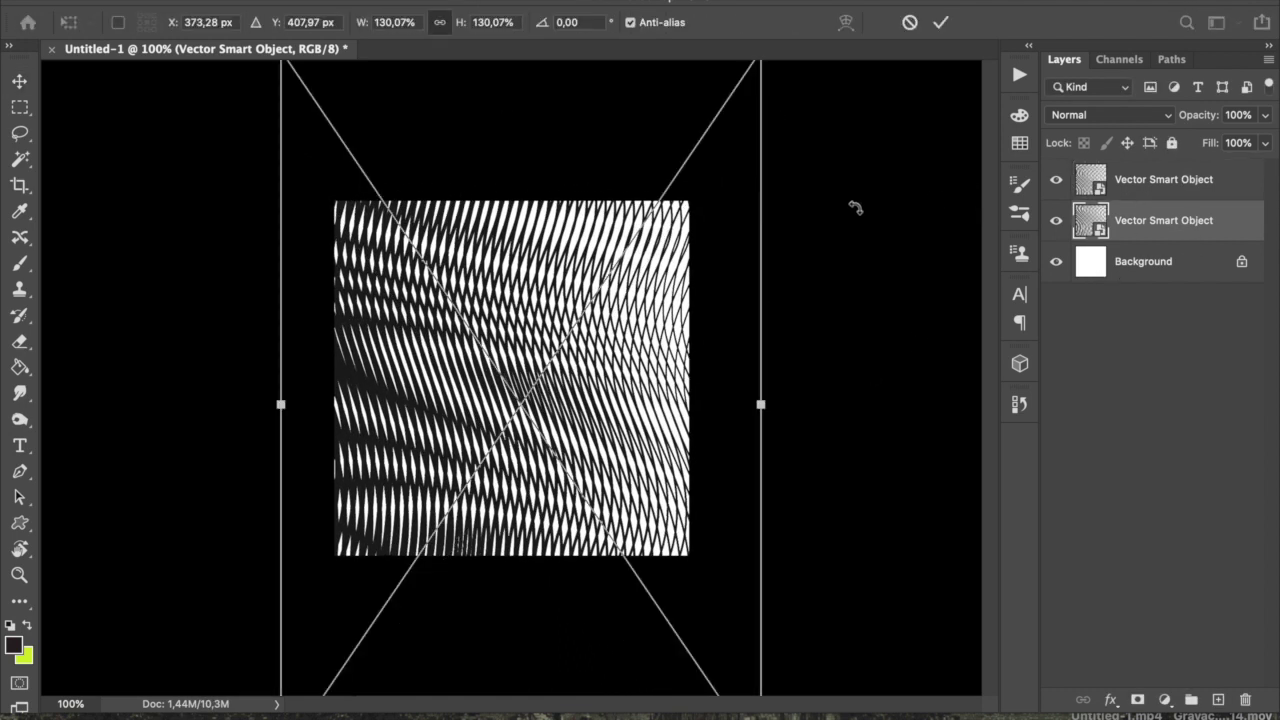
{"action": "left_click", "coordinate": [1128, 191]}
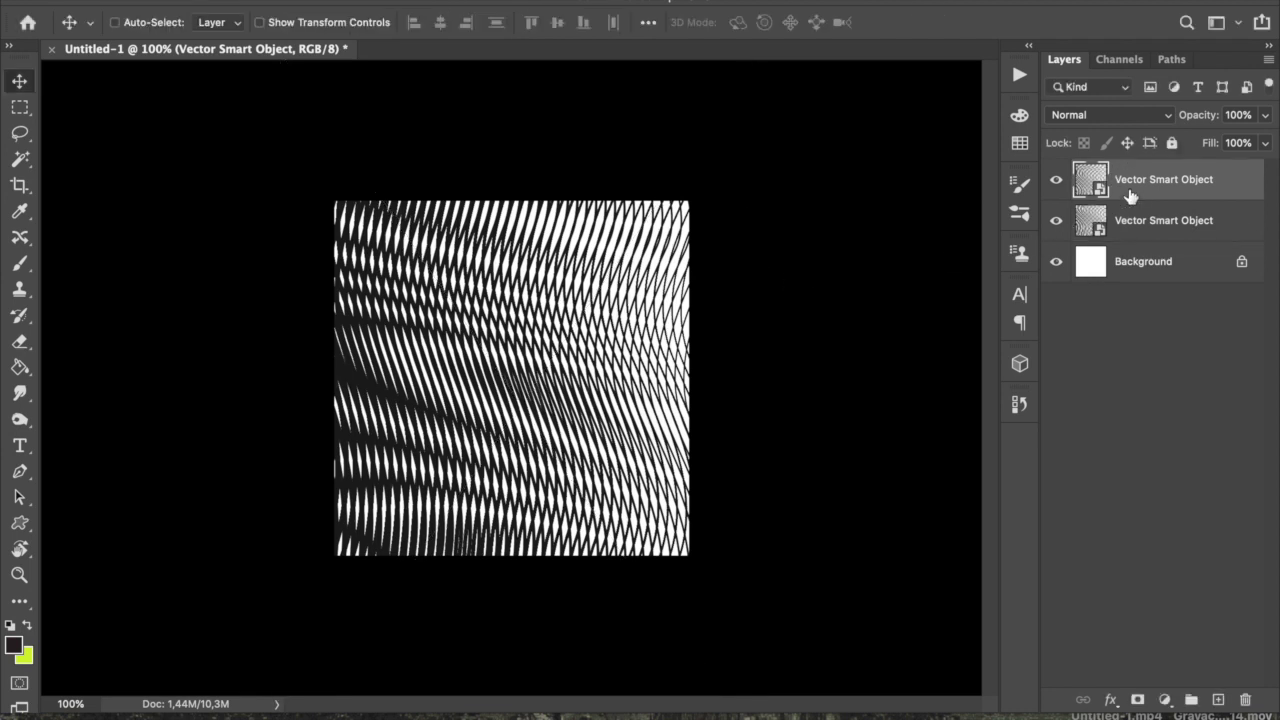
{"action": "key", "text": "ctrl+t"}
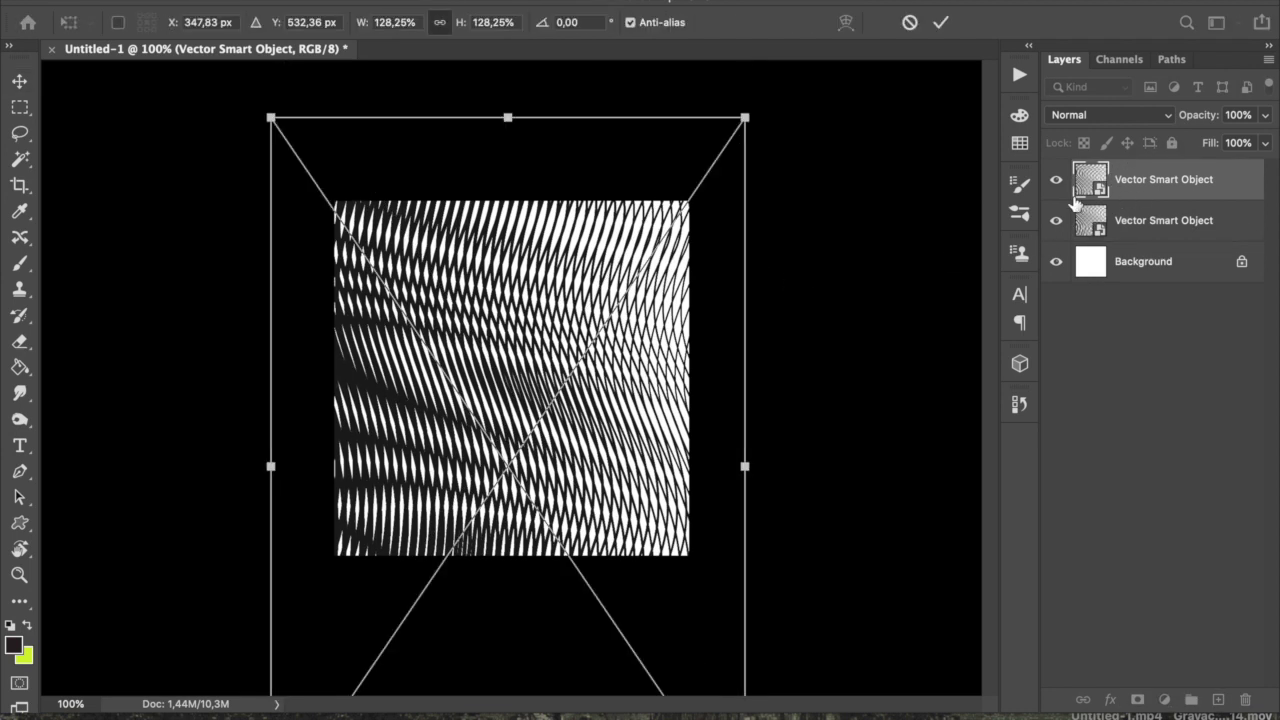
{"action": "key", "text": "Escape"}
Free-transform the lower Vector Smart Object layer to about 135%.
{"action": "left_click", "coordinate": [1190, 222]}
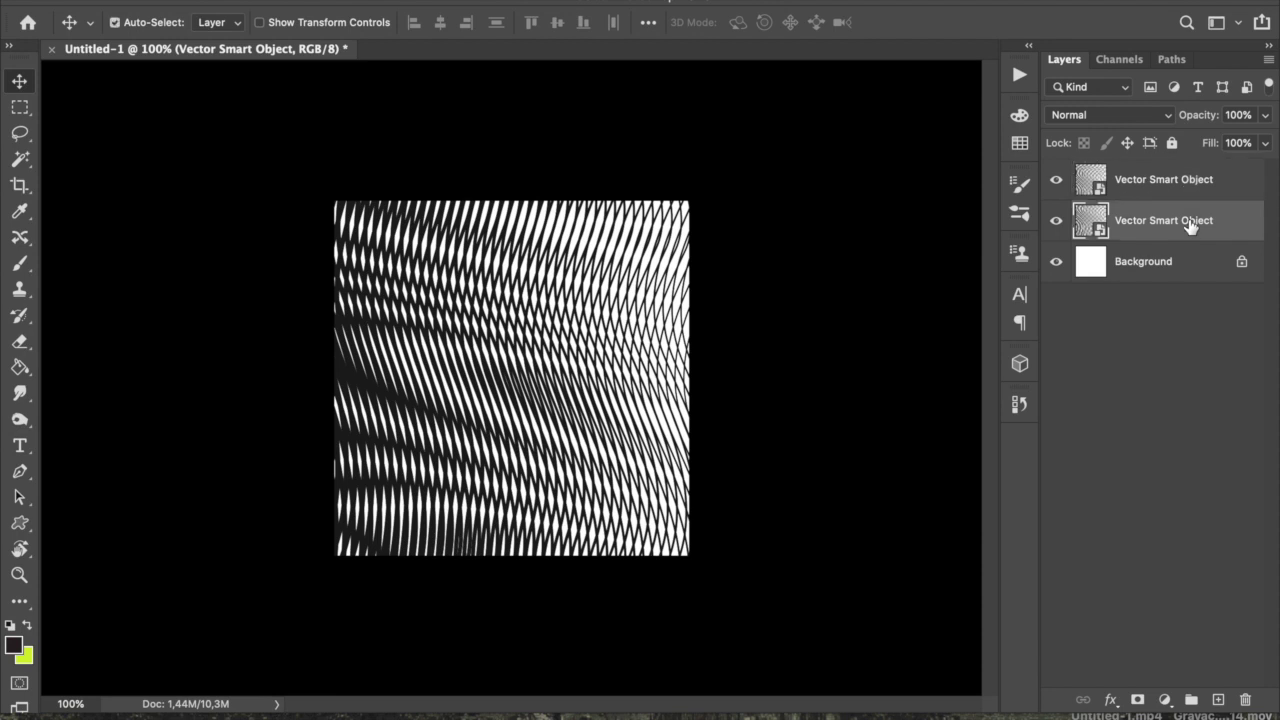
{"action": "key", "text": "ctrl+t"}
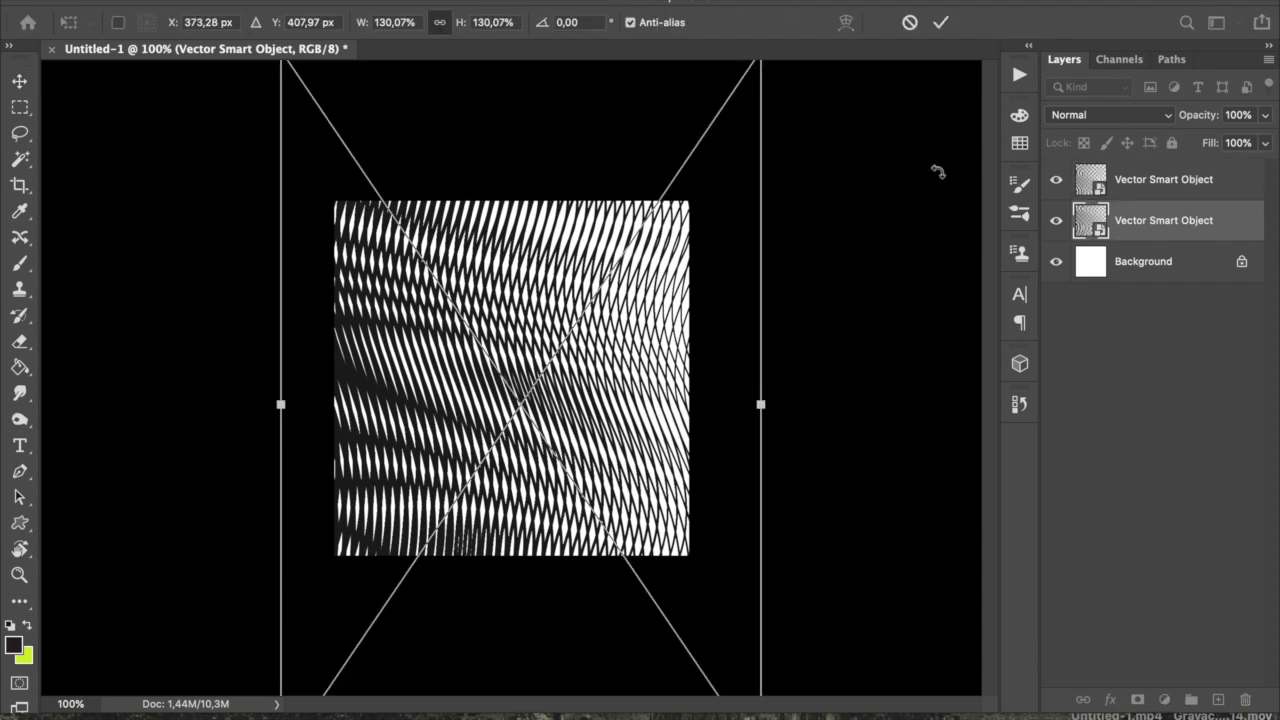
{"action": "key", "text": "ctrl+0"}
{"action": "key", "text": "ctrl+minus"}
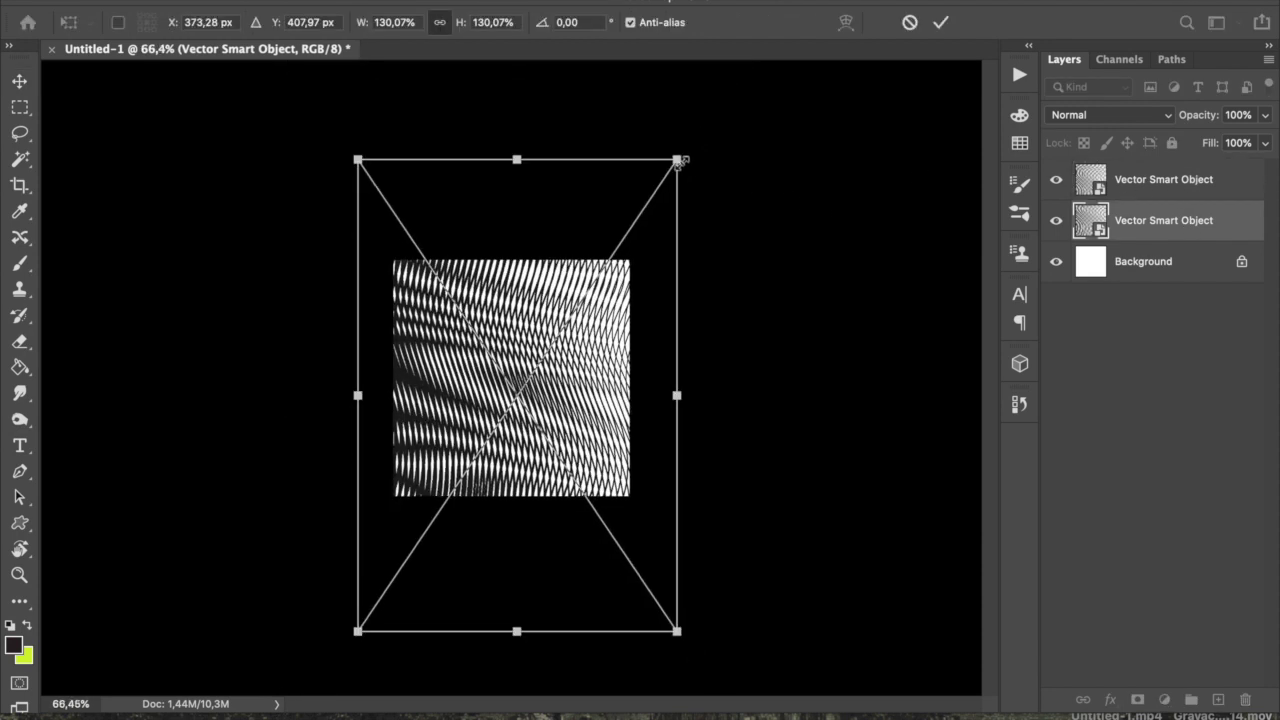
{"action": "left_click_drag", "start_coordinate": [684, 157], "coordinate": [694, 147]}
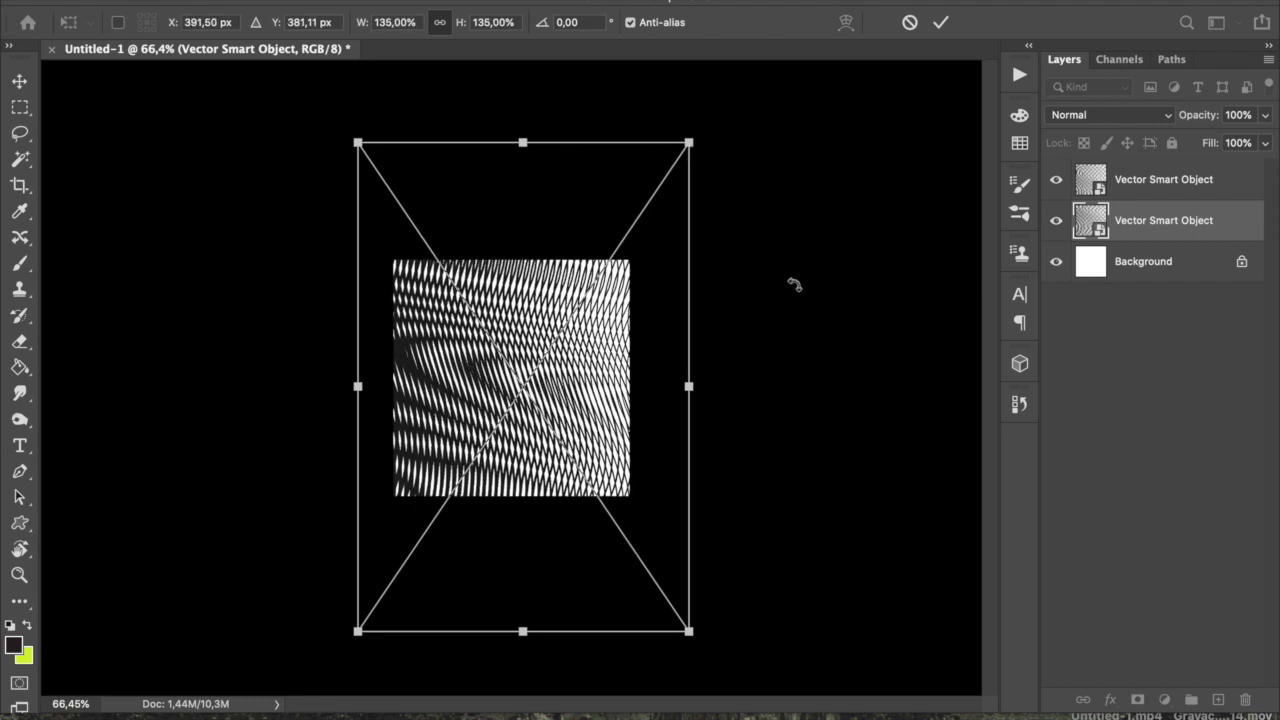
{"action": "key", "text": "Return"}
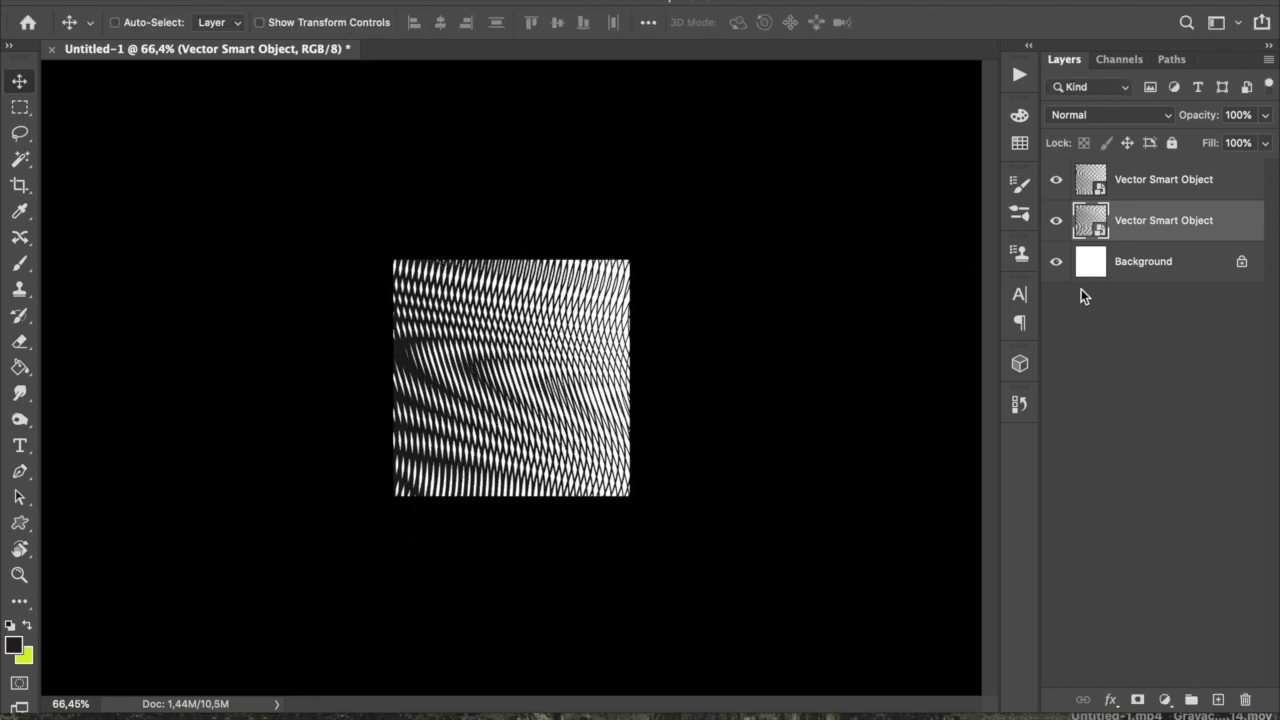
Hide the lower Vector Smart Object layer and duplicate the upper one twice.
{"action": "left_click", "coordinate": [1056, 220]}
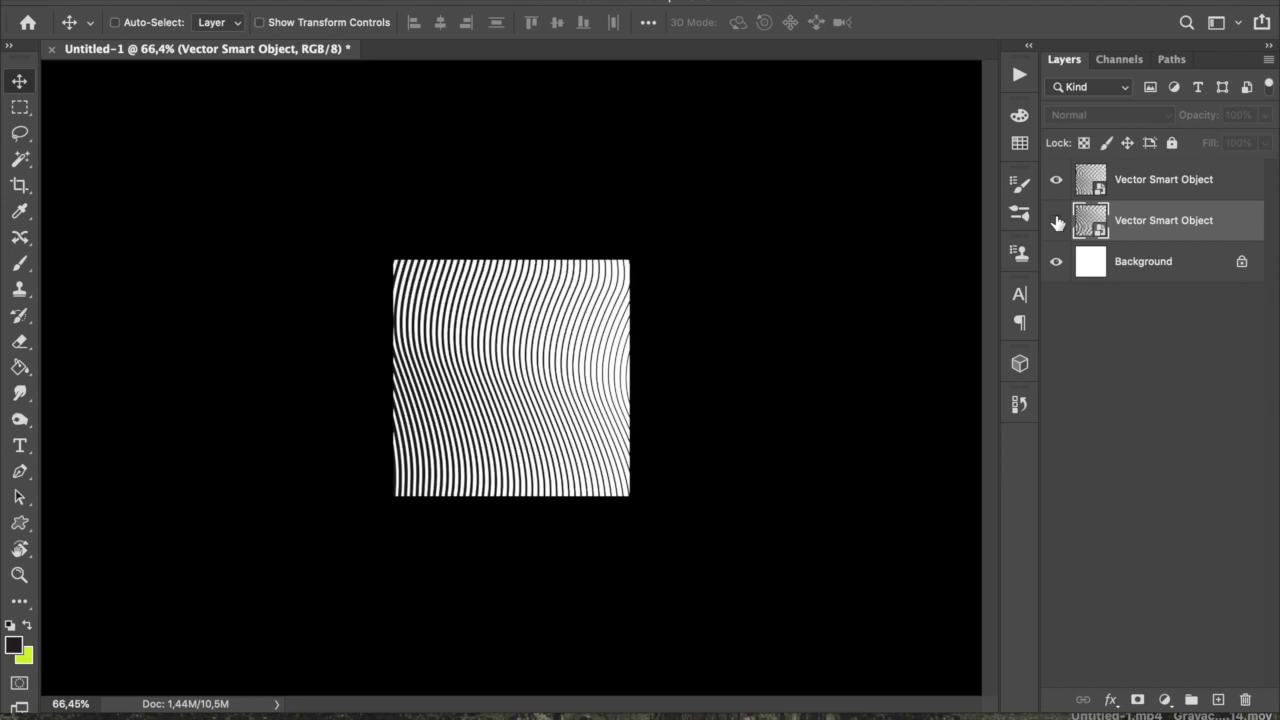
{"action": "left_click", "coordinate": [1174, 180]}
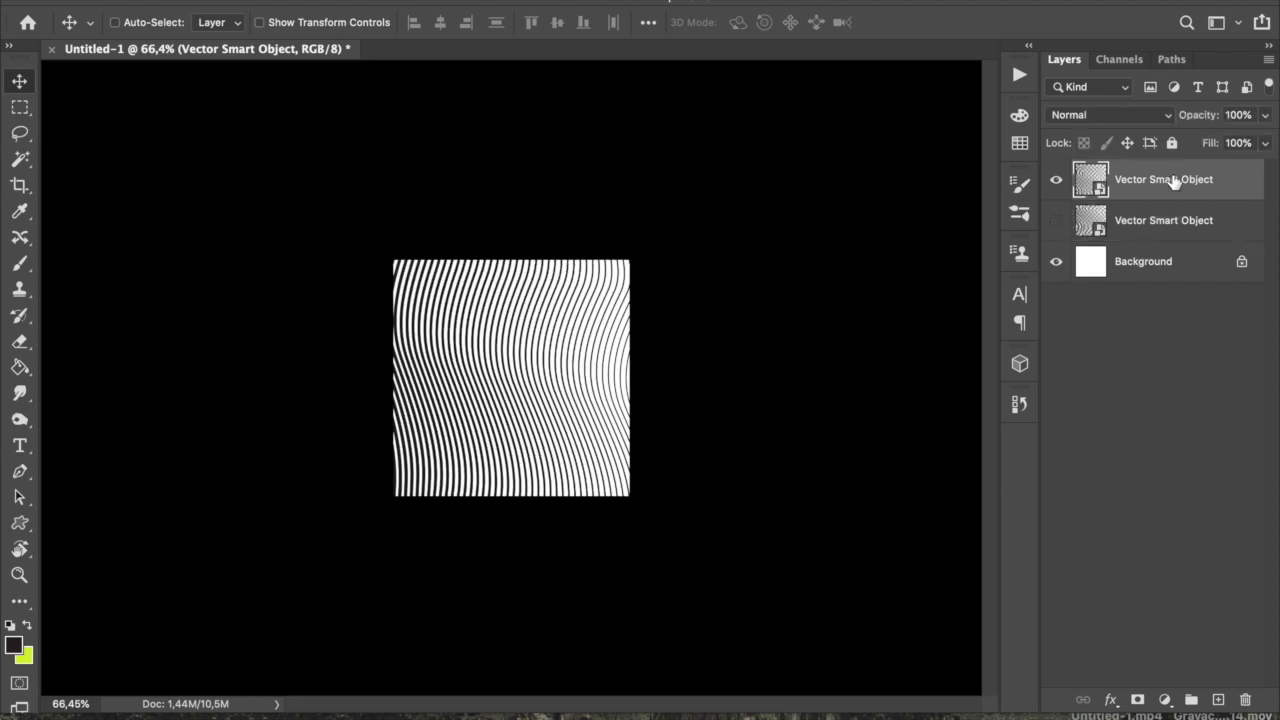
{"action": "right_click", "coordinate": [1174, 180]}
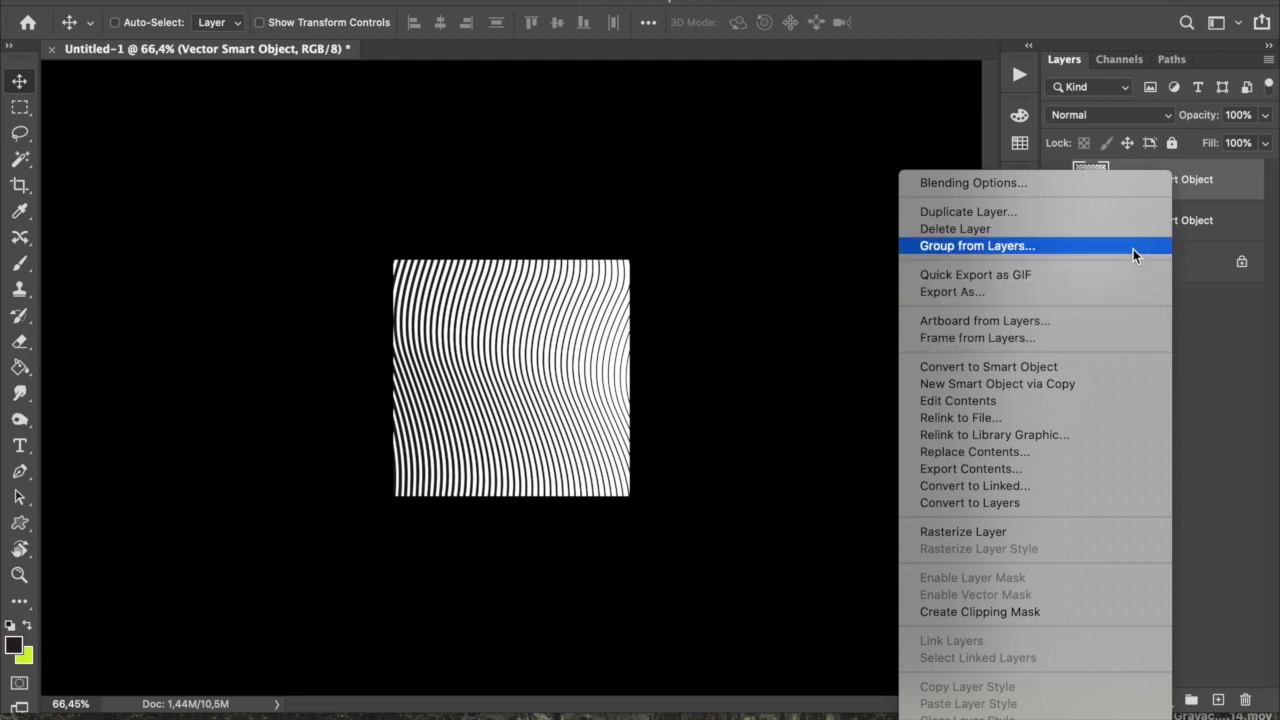
{"action": "left_click", "coordinate": [1140, 210]}
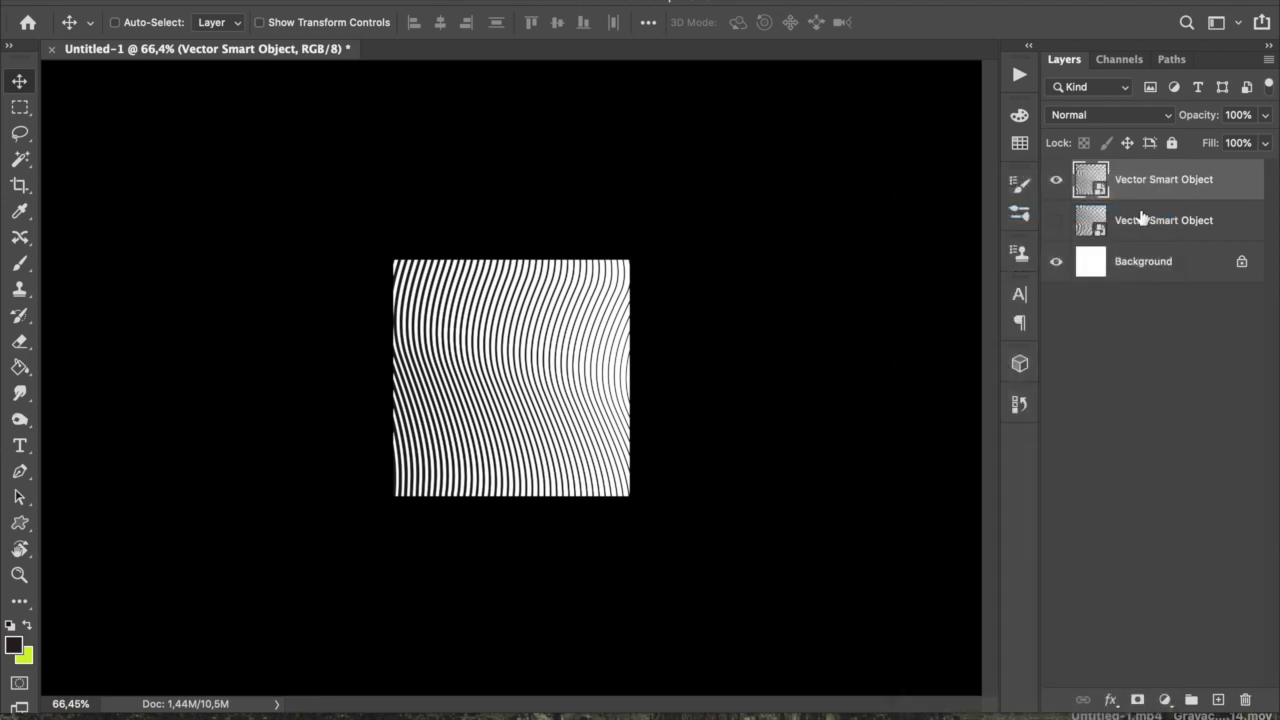
{"action": "left_click", "coordinate": [573, 132]}
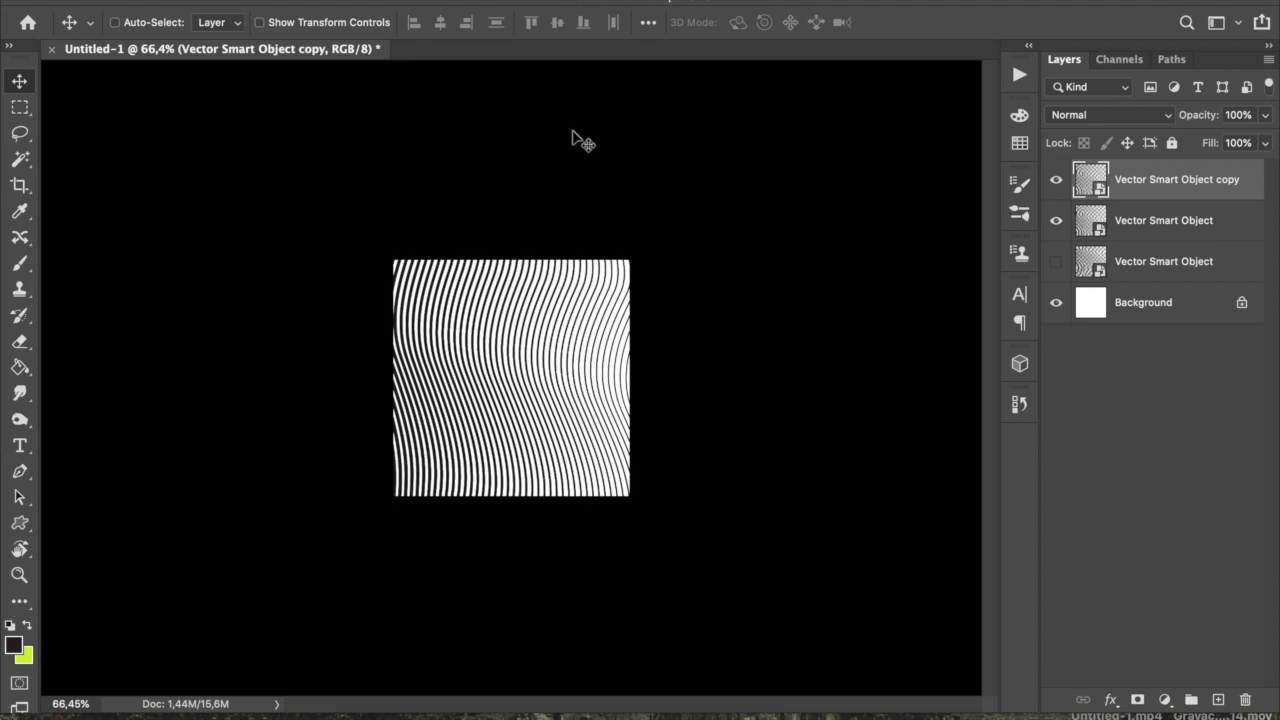
{"action": "key", "text": "super+j"}
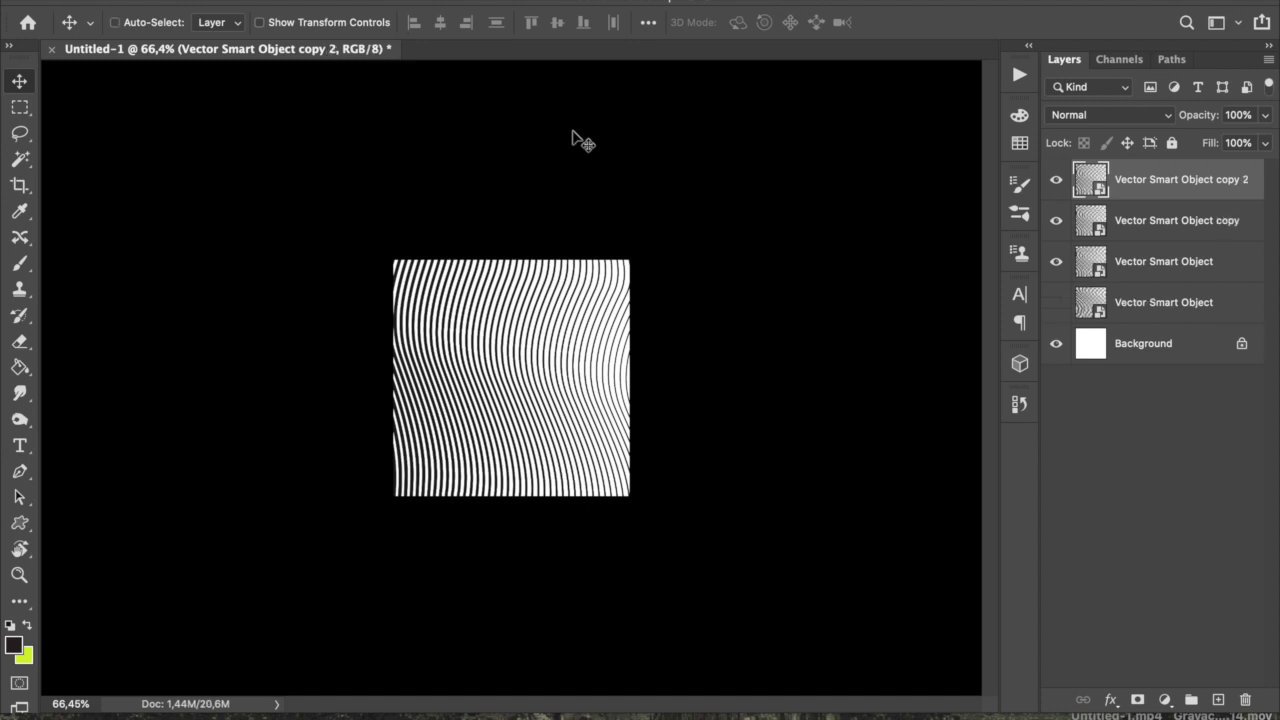
Hide Vector Smart Object copy 2 and move Vector Smart Object copy upward, offsetting it from the pattern beneath.
{"action": "left_click", "coordinate": [1056, 261]}
{"action": "left_click", "coordinate": [1056, 179]}
{"action": "left_click", "coordinate": [1056, 261]}
{"action": "left_click_drag", "start_coordinate": [534, 360], "coordinate": [566, 403]}
{"action": "left_click", "coordinate": [1151, 223]}
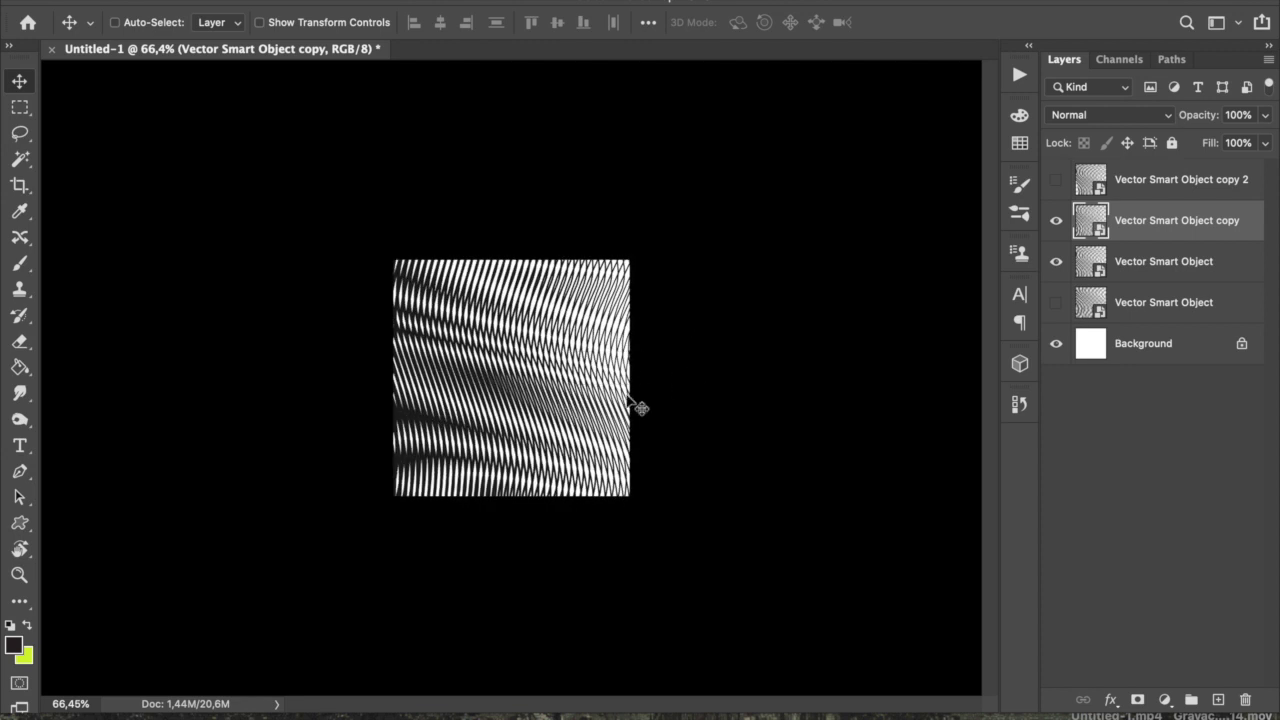
Rotate Vector Smart Object copy by about 5.13° with Free Transform.
{"action": "key", "text": "ctrl+t"}
{"action": "left_click_drag", "start_coordinate": [722, 400], "coordinate": [696, 405]}
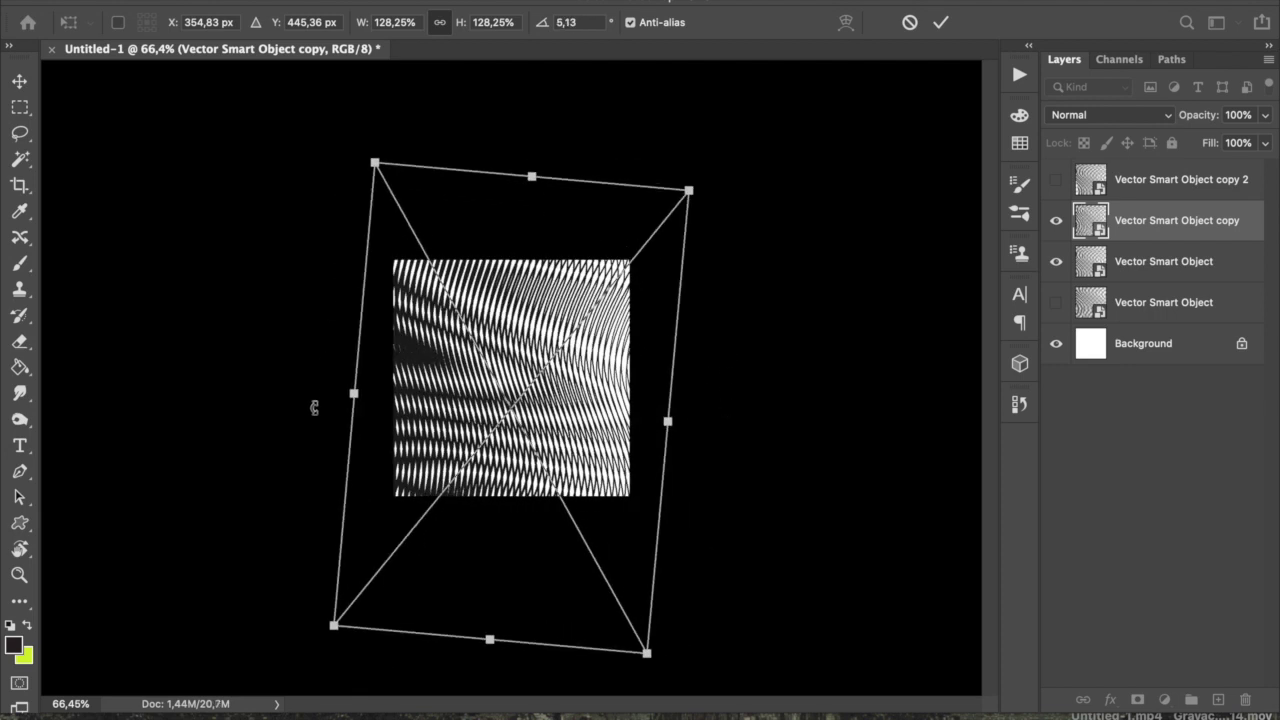
{"action": "left_click_drag", "start_coordinate": [314, 390], "coordinate": [320, 434]}
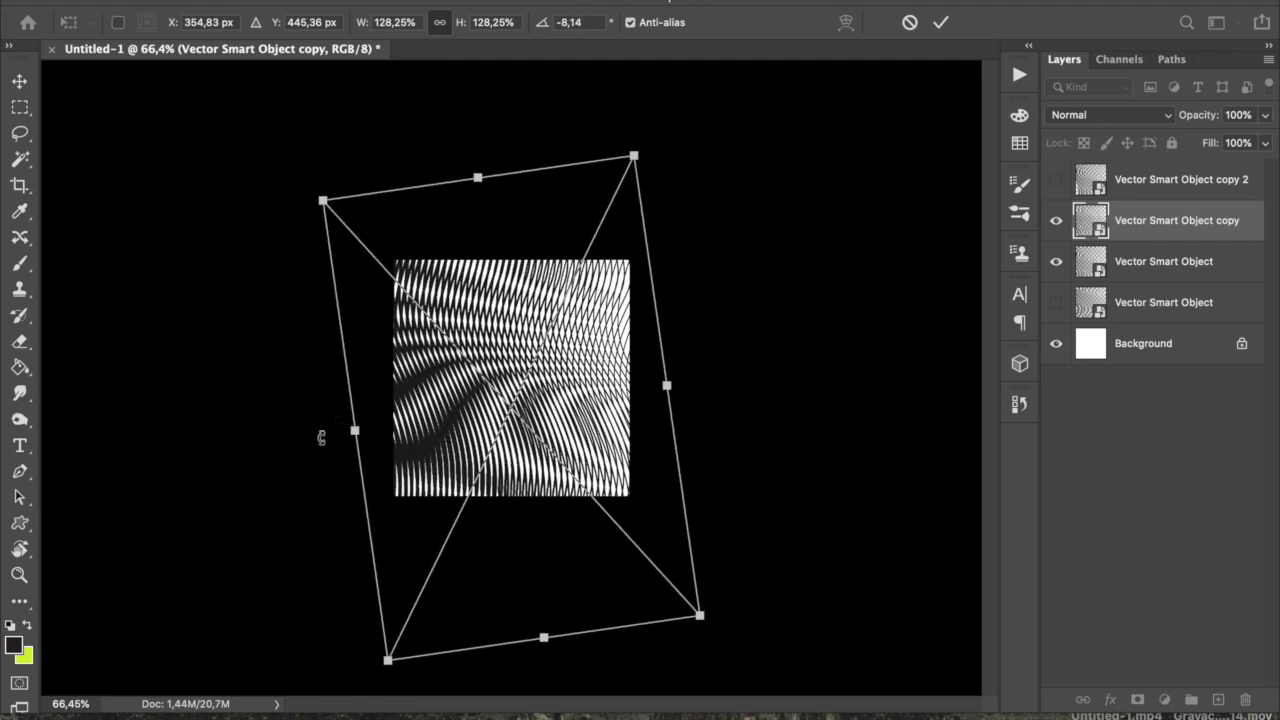
{"action": "key", "text": "super+z"}
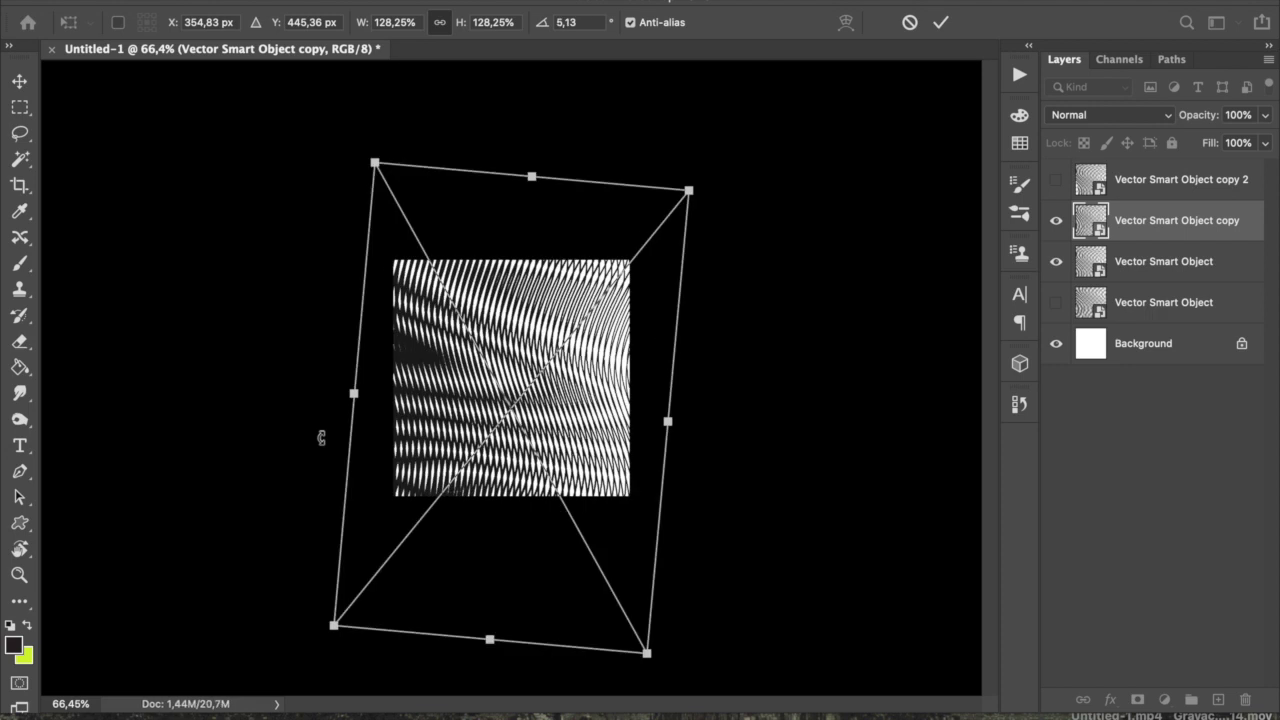
{"action": "key", "text": "Escape"}
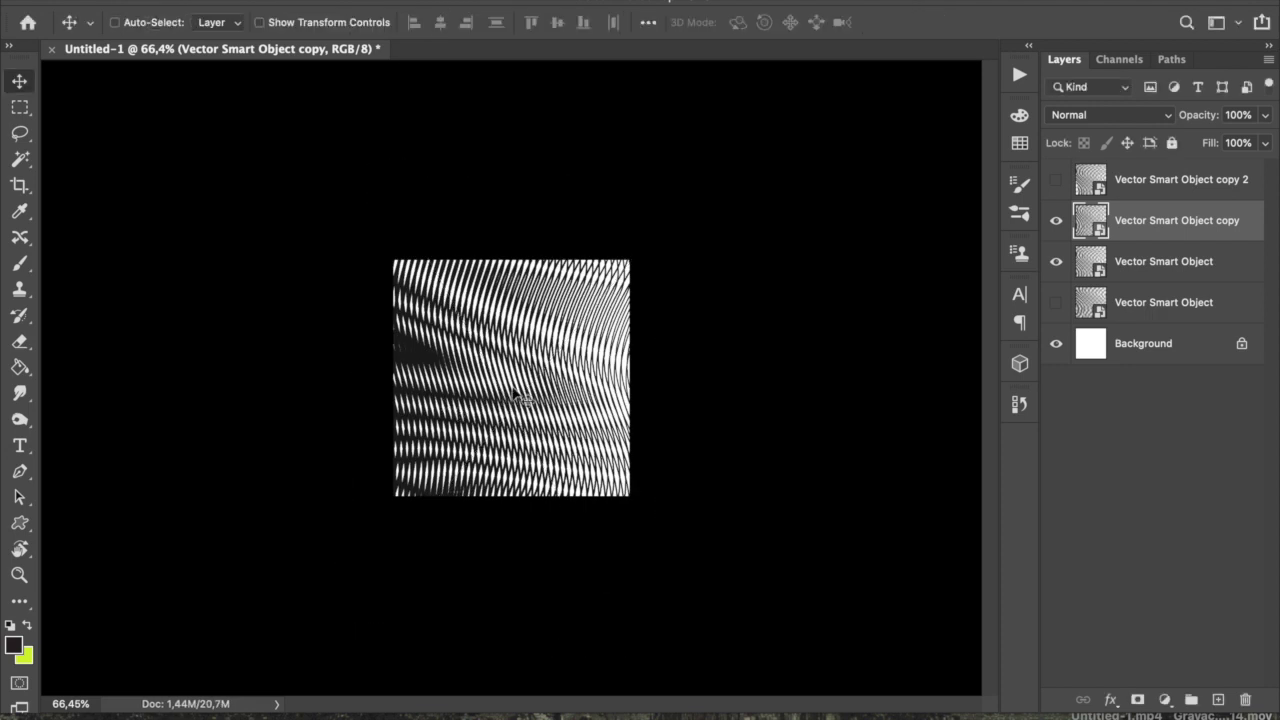
{"action": "key", "text": "super+t"}
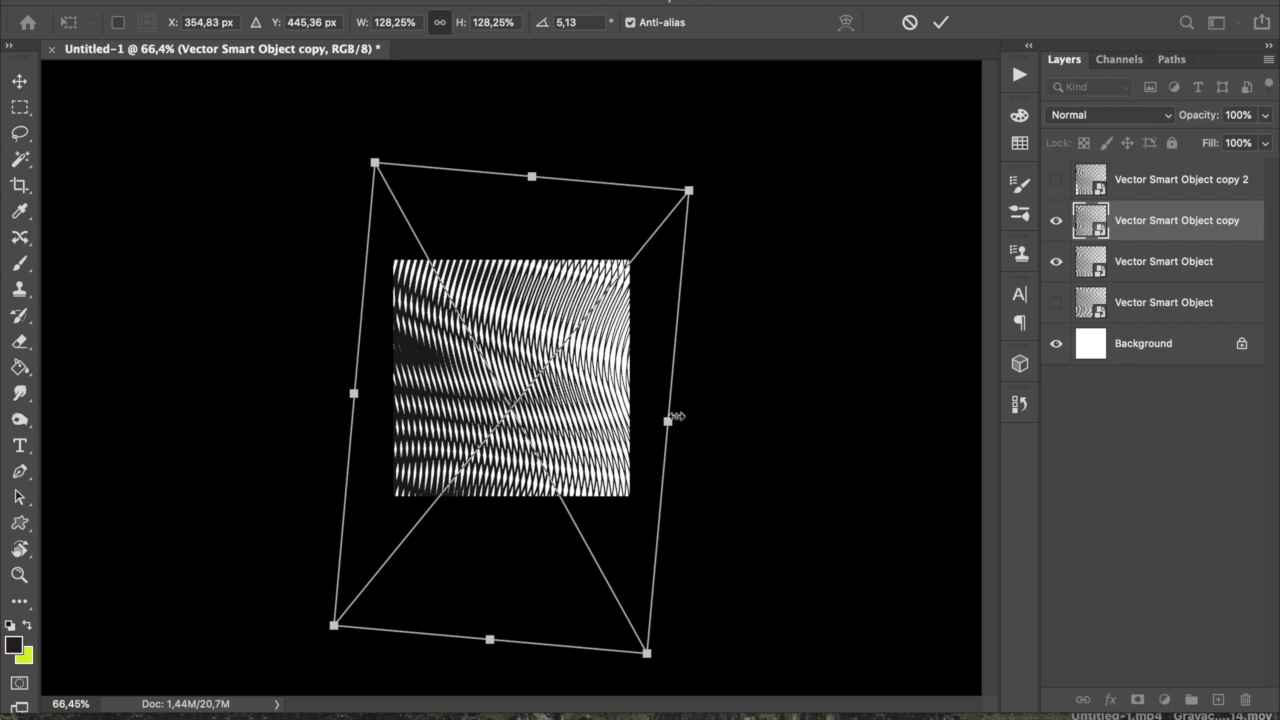
{"action": "key", "text": "Escape"}
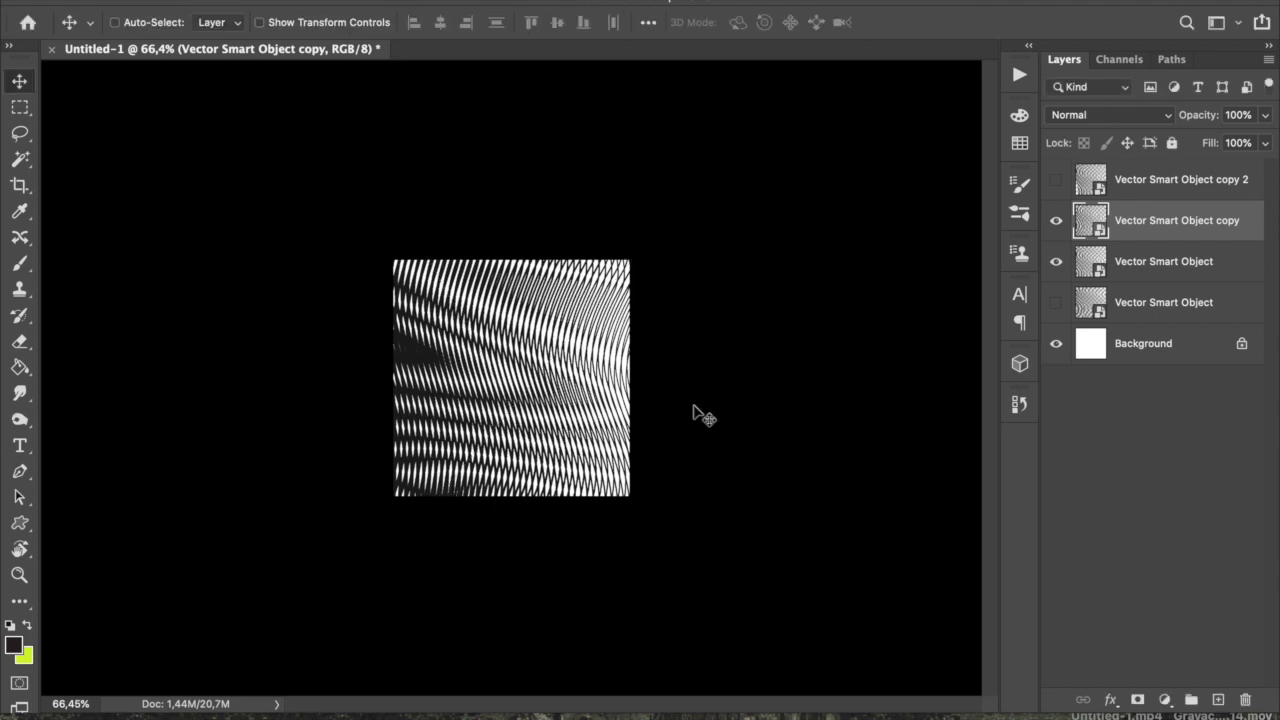
Show the lowest Vector Smart Object layer and hide Vector Smart Object copy.
{"action": "left_click", "coordinate": [1056, 302]}
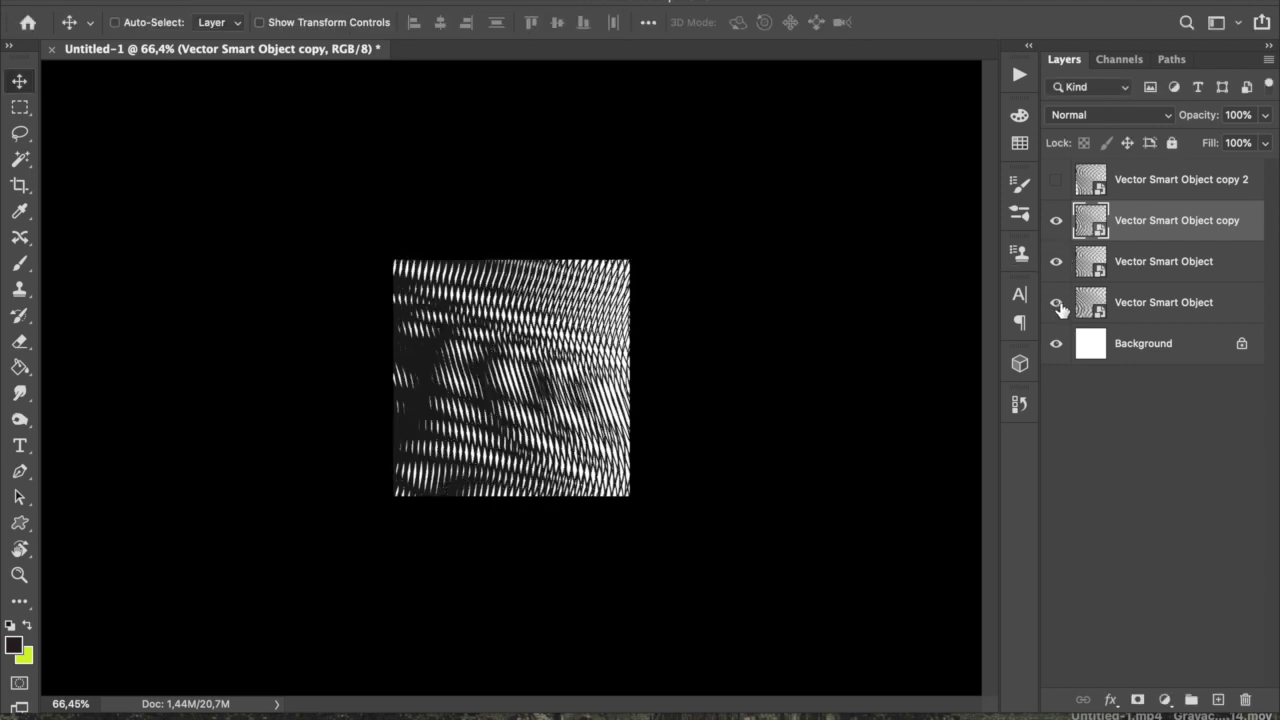
{"action": "left_click", "coordinate": [1056, 224]}
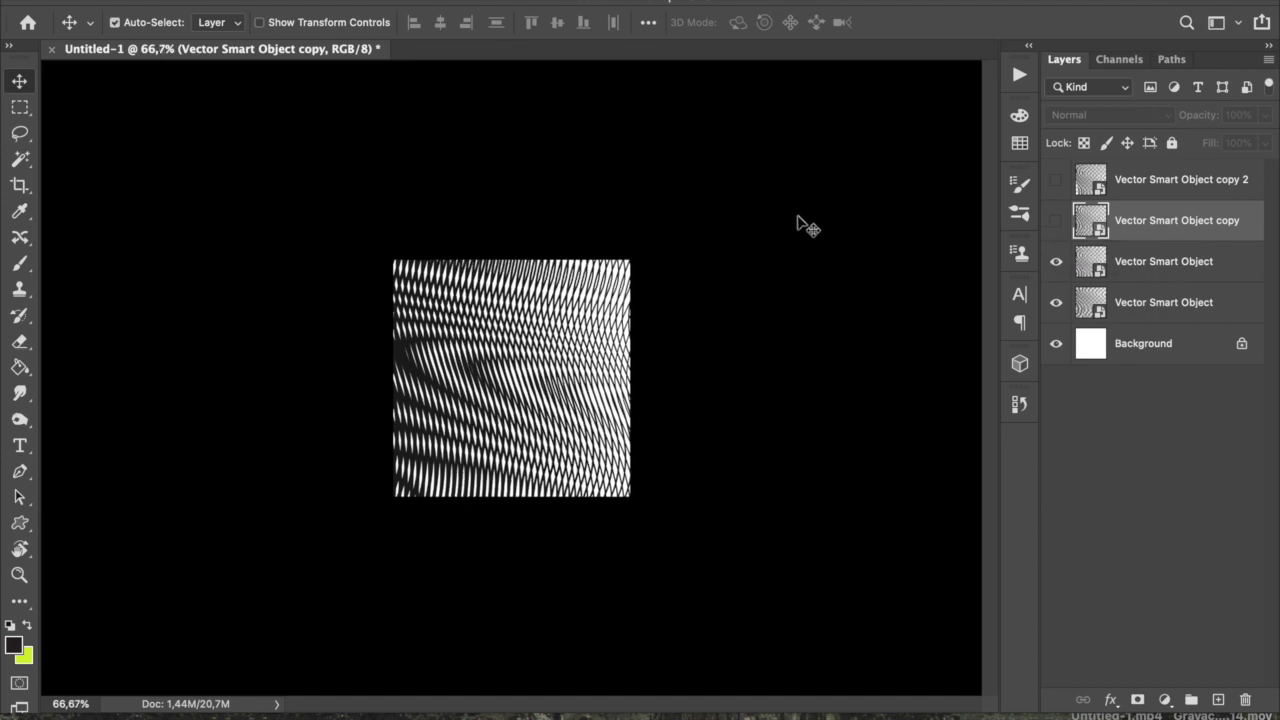
Display the Timeline and reduce its height to leave more room for the canvas.
{"action": "key", "text": "super+1"}
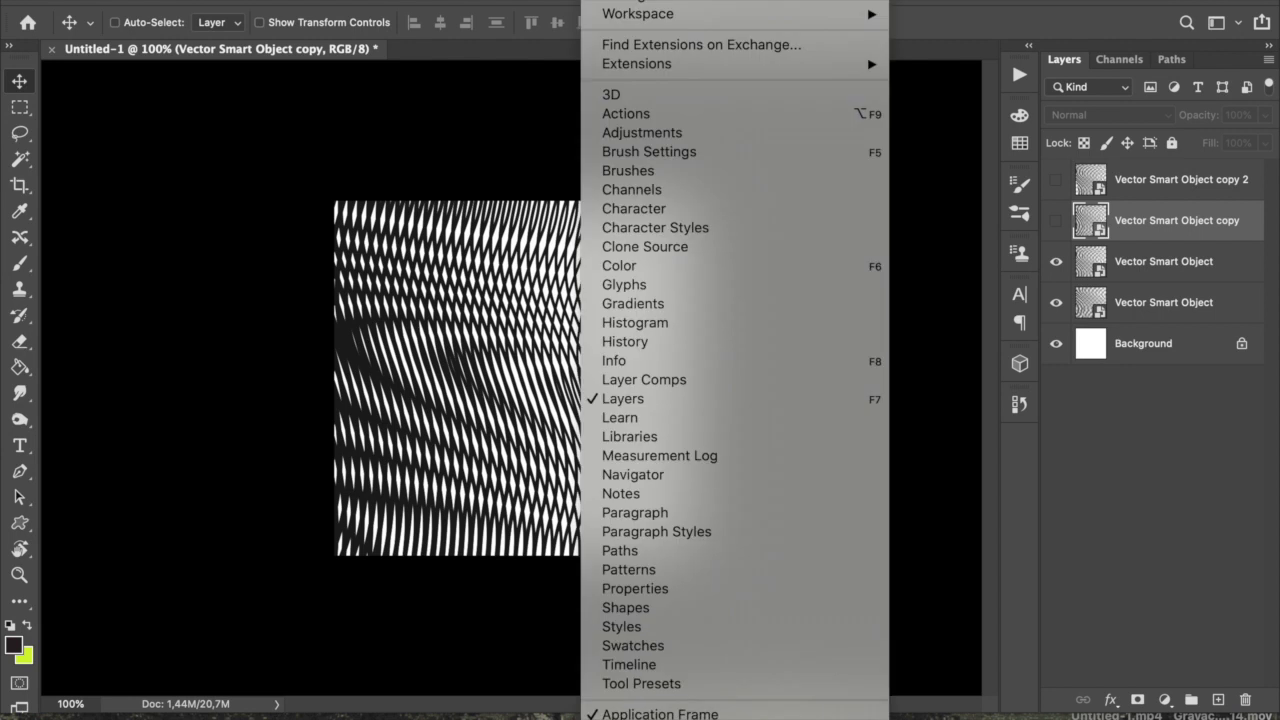
{"action": "scroll", "coordinate": [686, 675], "scroll_direction": "down", "scroll_amount": 2}
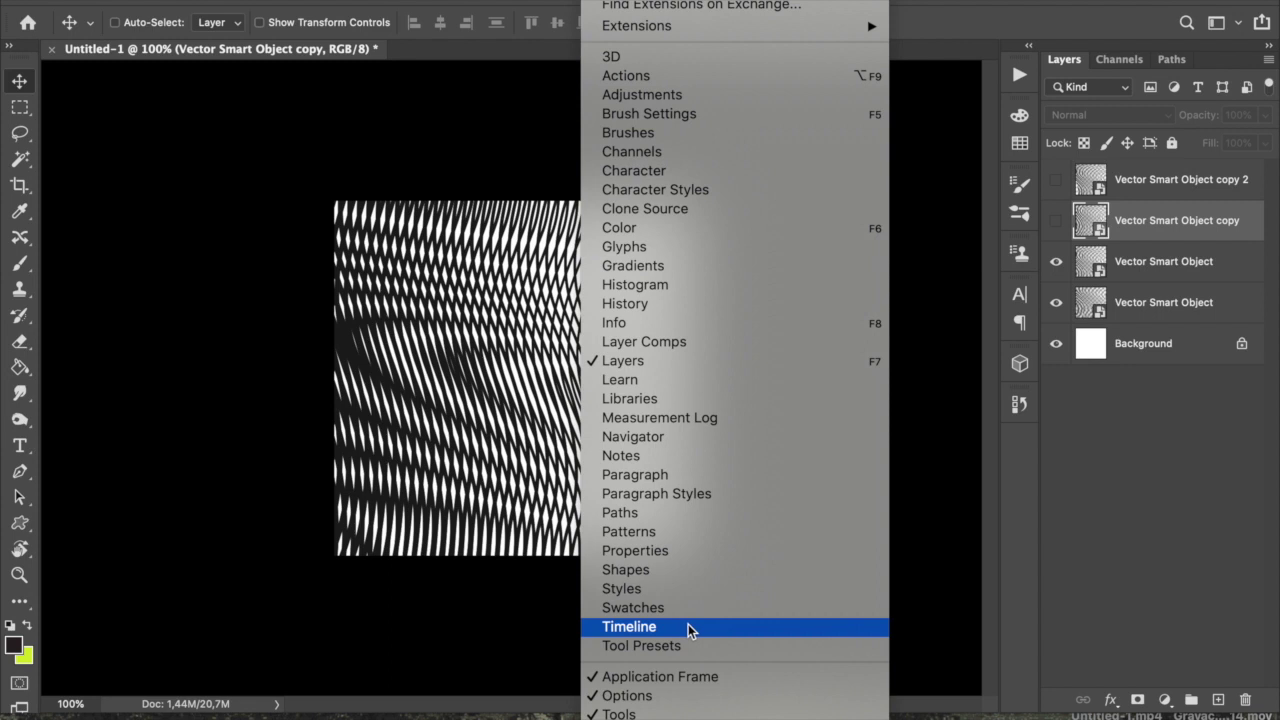
{"action": "left_click", "coordinate": [688, 628]}
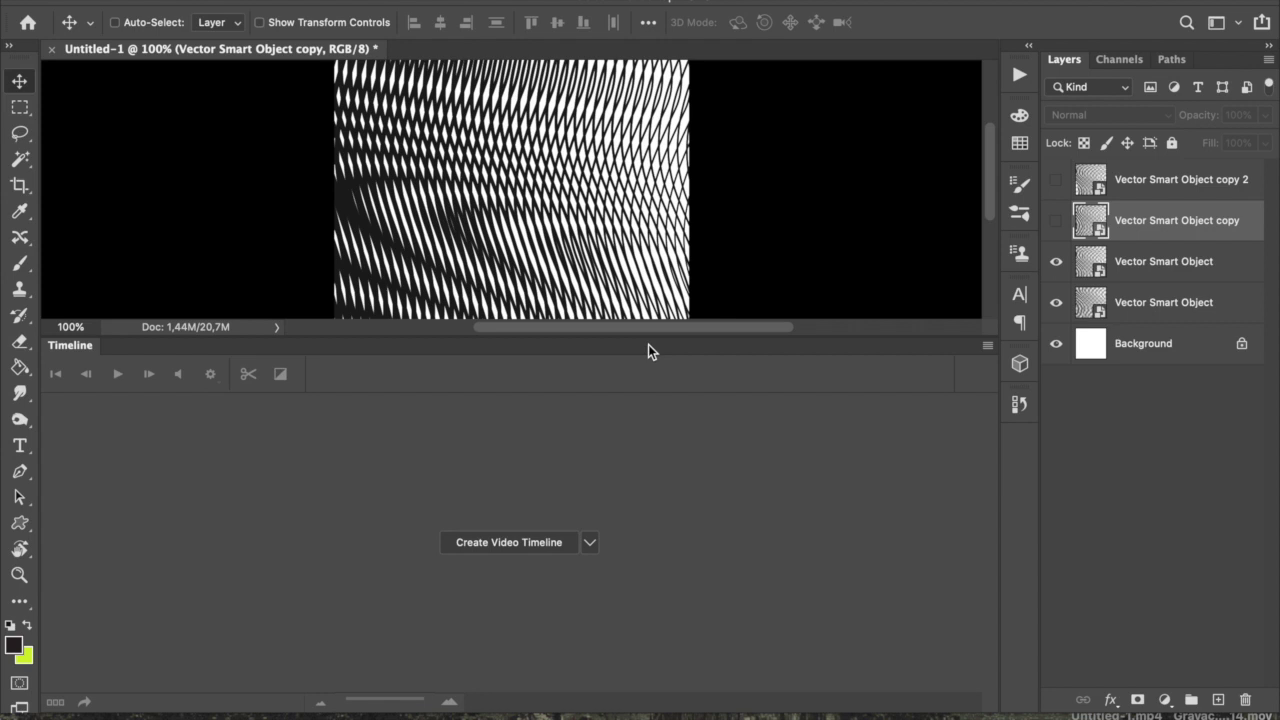
{"action": "mouse_move", "coordinate": [654, 337]}
{"action": "left_mouse_down"}
{"action": "mouse_move", "coordinate": [660, 514]}
{"action": "mouse_move", "coordinate": [663, 353]}
{"action": "left_mouse_up"}
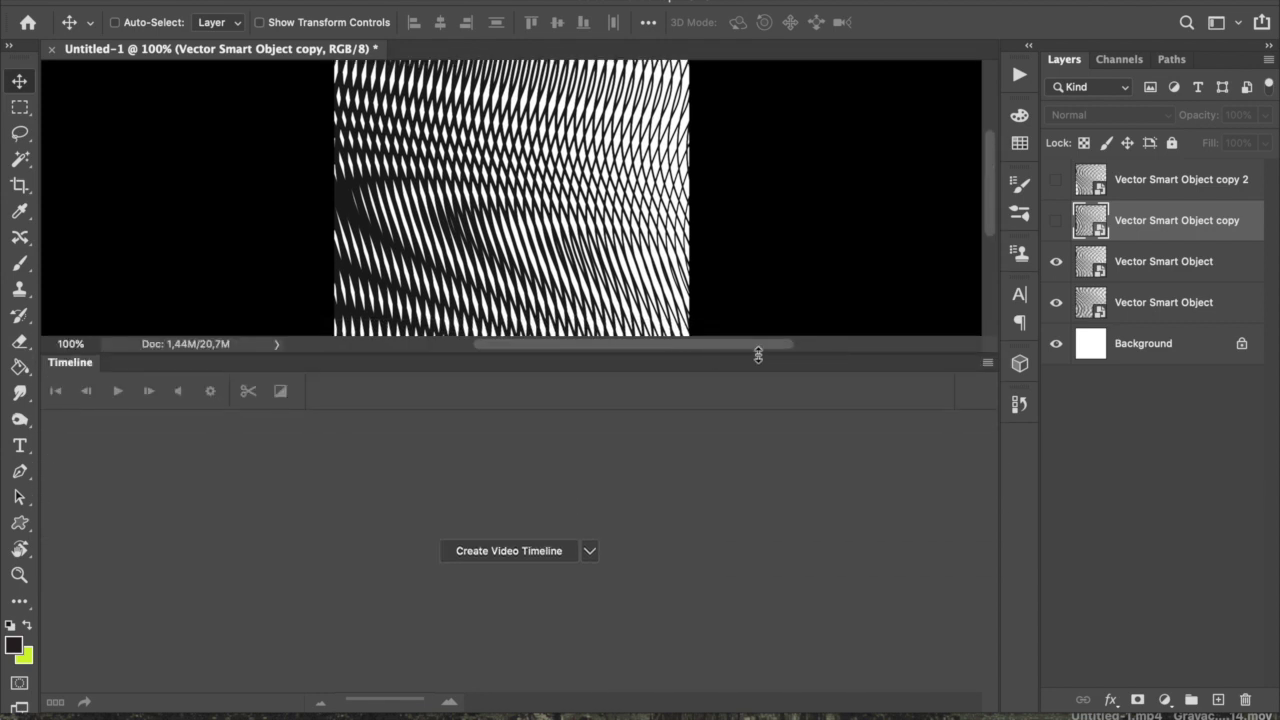
{"action": "left_click_drag", "start_coordinate": [830, 353], "coordinate": [806, 431]}
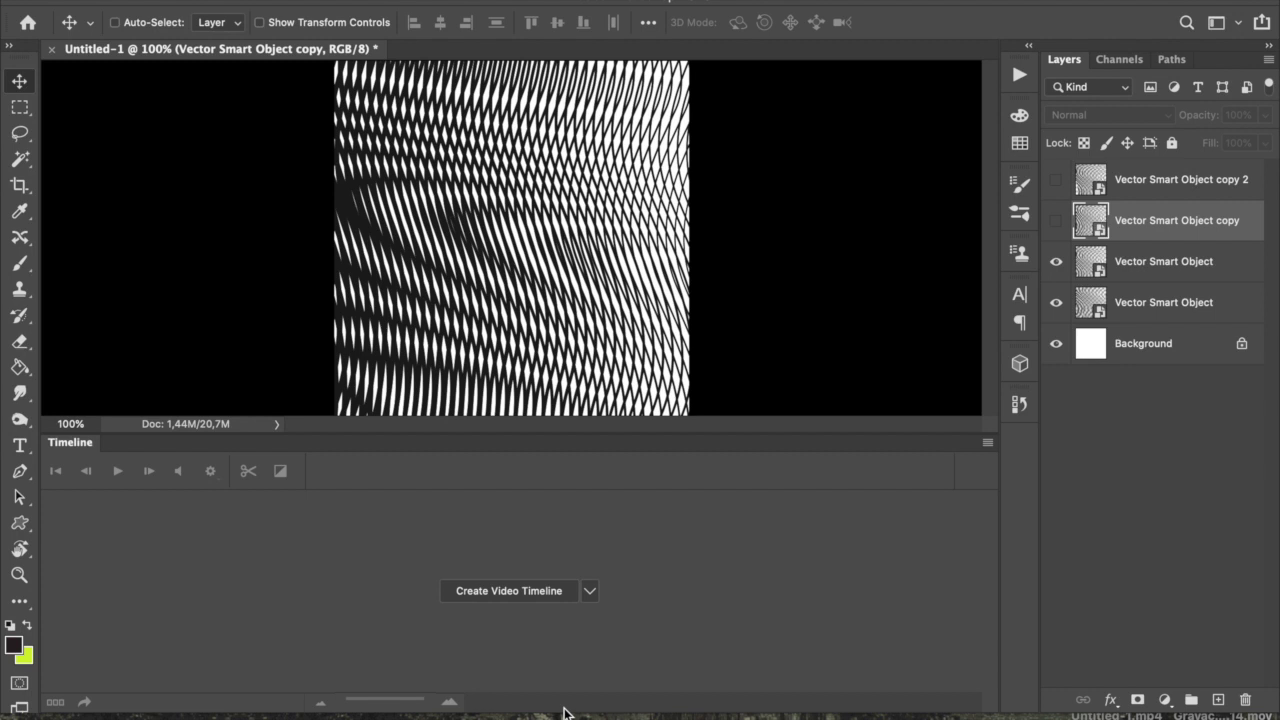
Create a frame animation in the Timeline instead of a video timeline.
{"action": "left_click", "coordinate": [591, 594]}
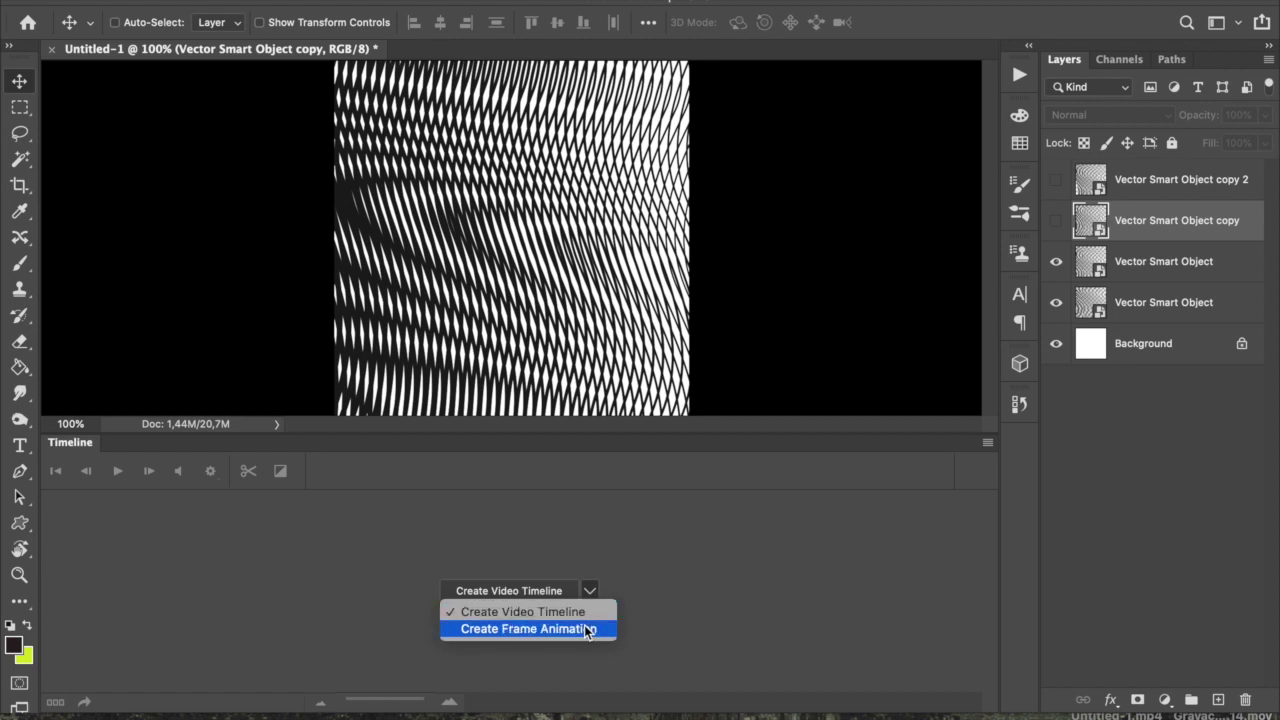
{"action": "left_click", "coordinate": [586, 629]}
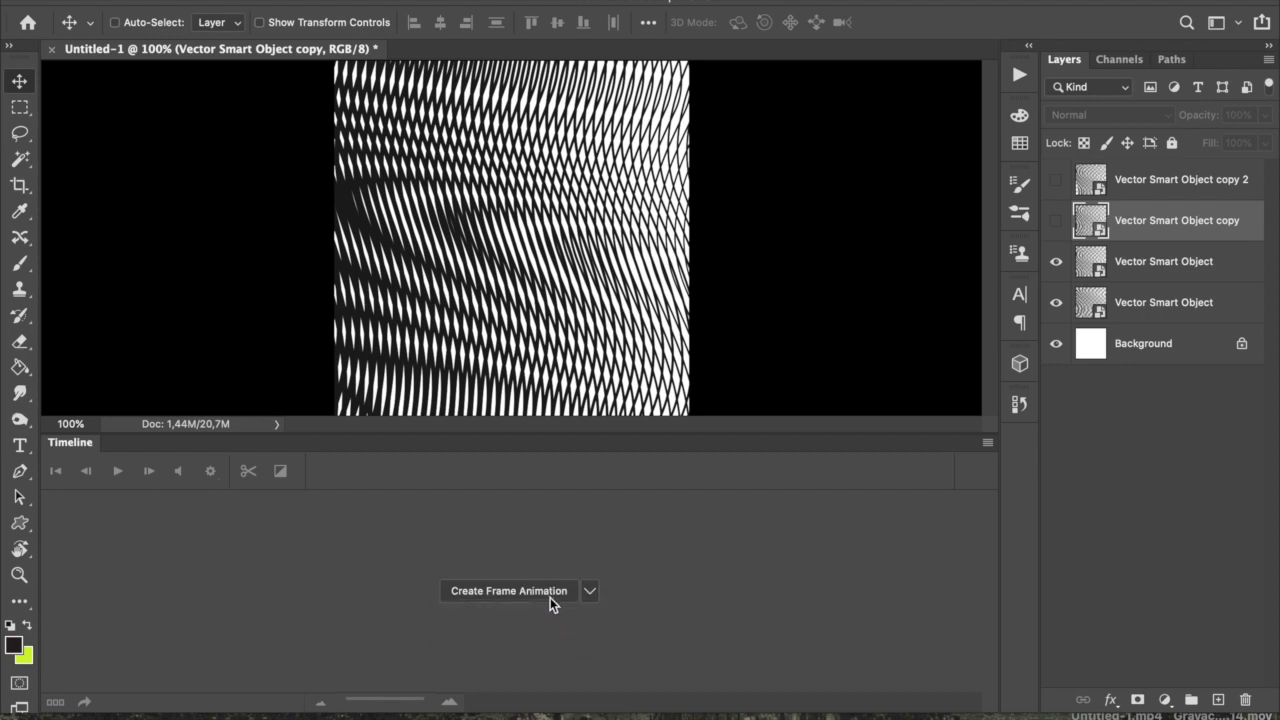
{"action": "left_click", "coordinate": [549, 593]}
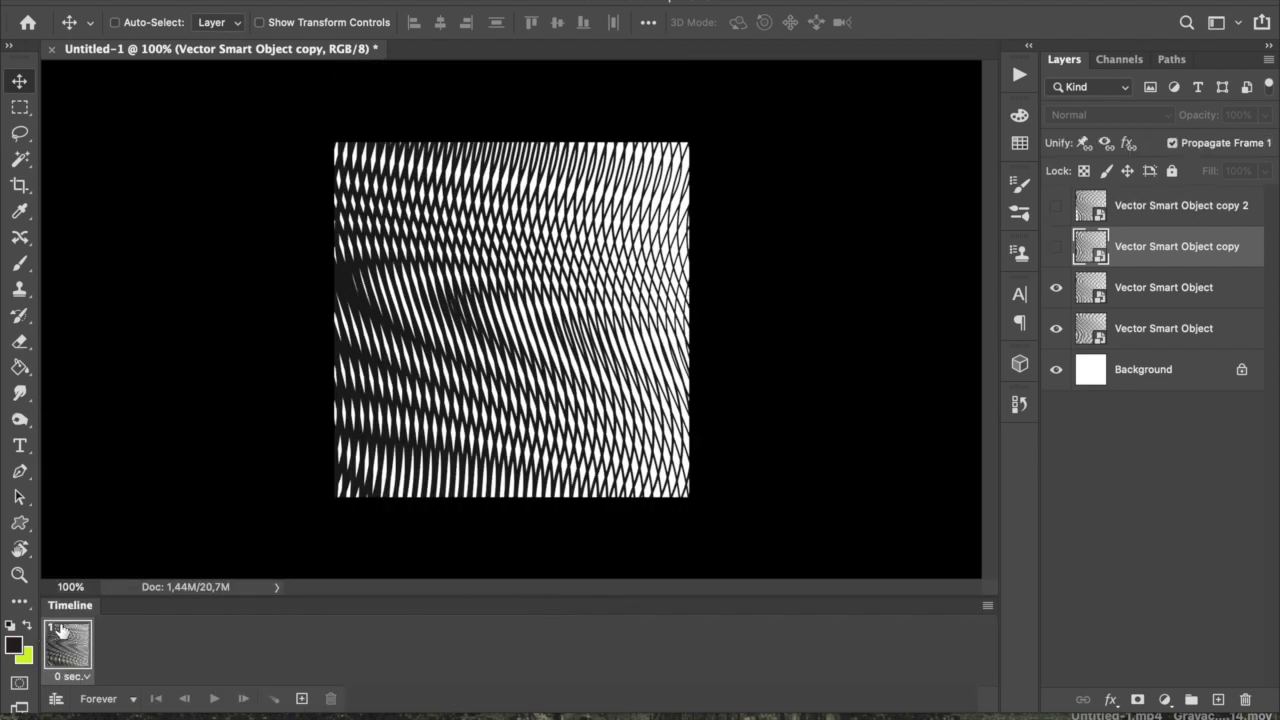
Set the first frame's delay to 0.1 seconds, keep looping at Forever, and add a second frame.
{"action": "left_click", "coordinate": [86, 677]}
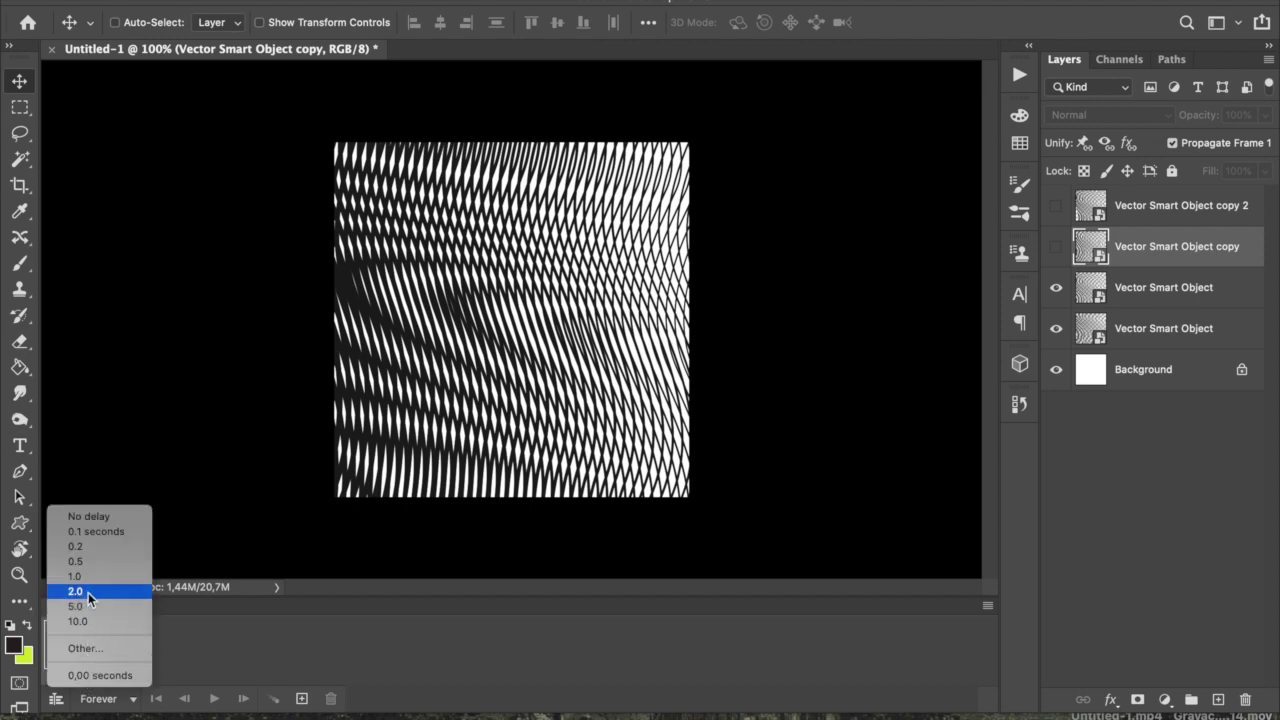
{"action": "left_click", "coordinate": [91, 532]}
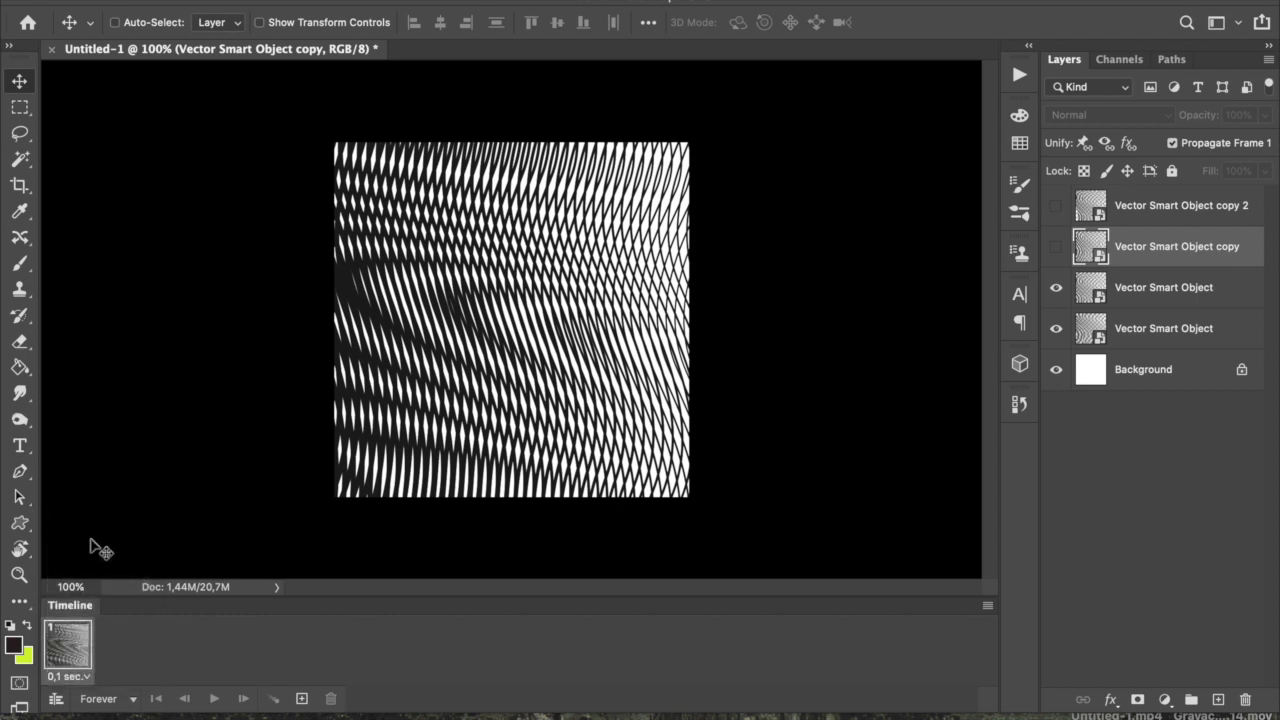
{"action": "left_click", "coordinate": [86, 677]}
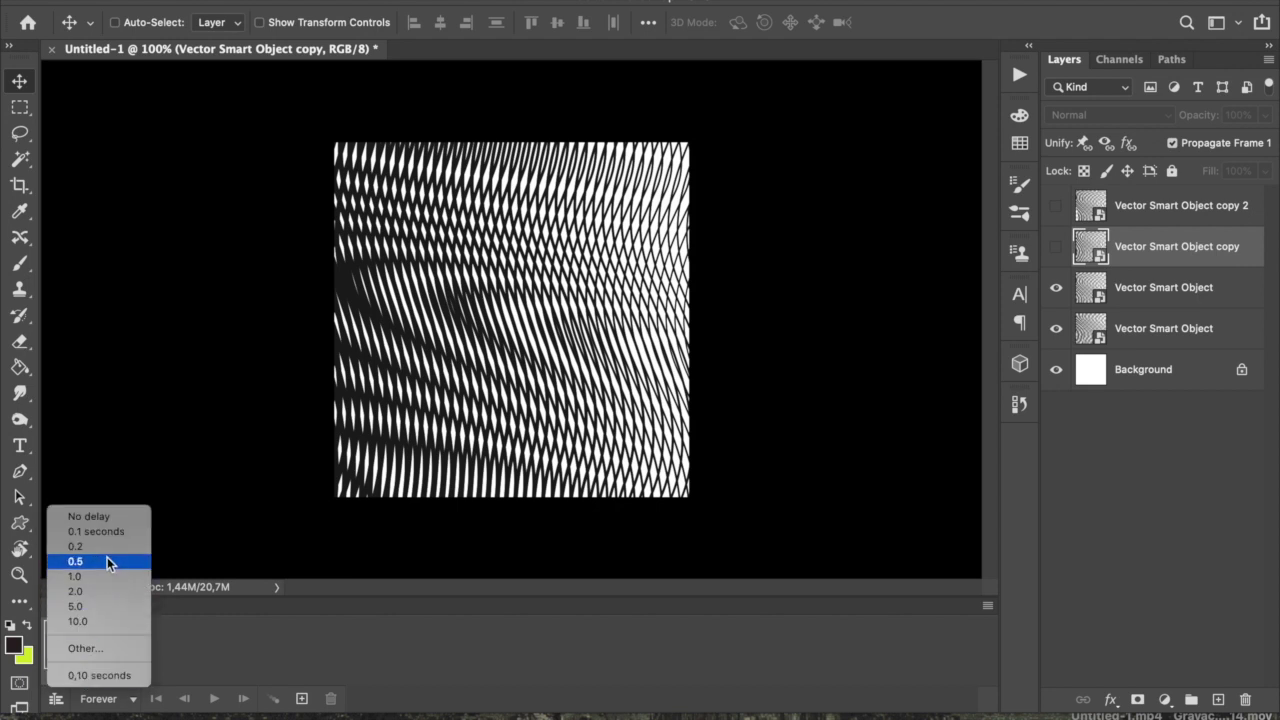
{"action": "left_click", "coordinate": [206, 636]}
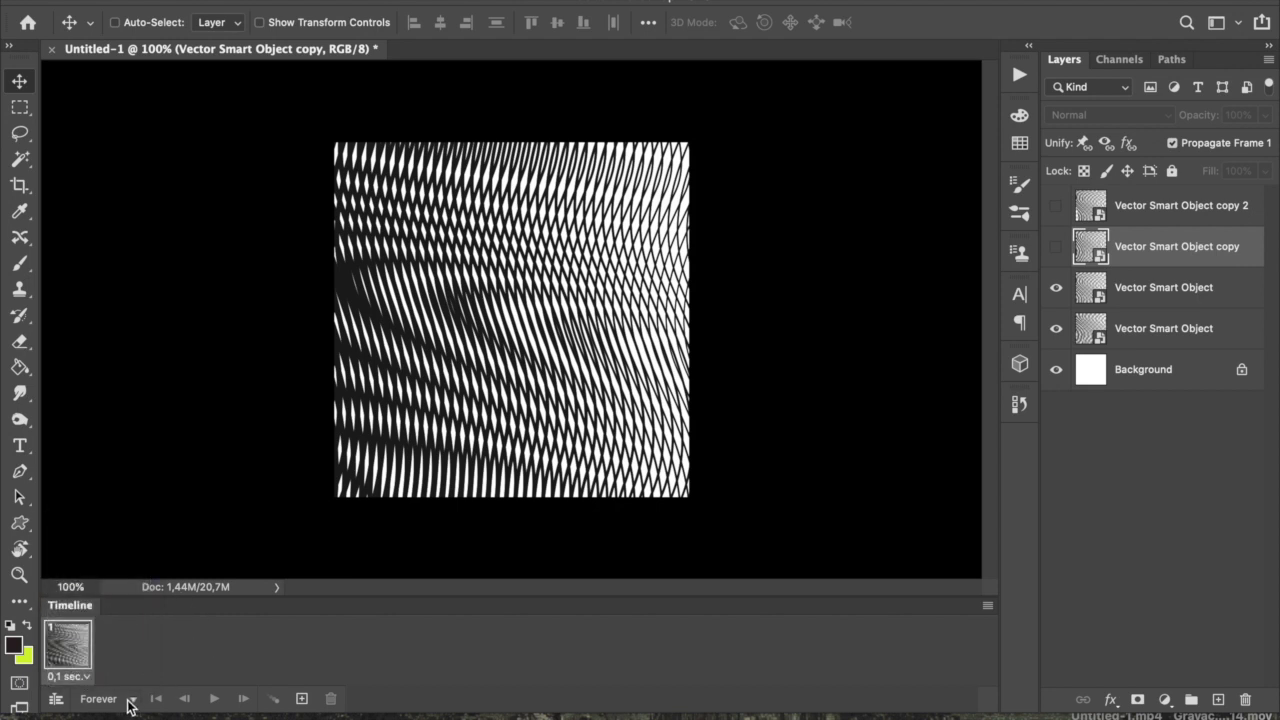
{"action": "left_click", "coordinate": [134, 700]}
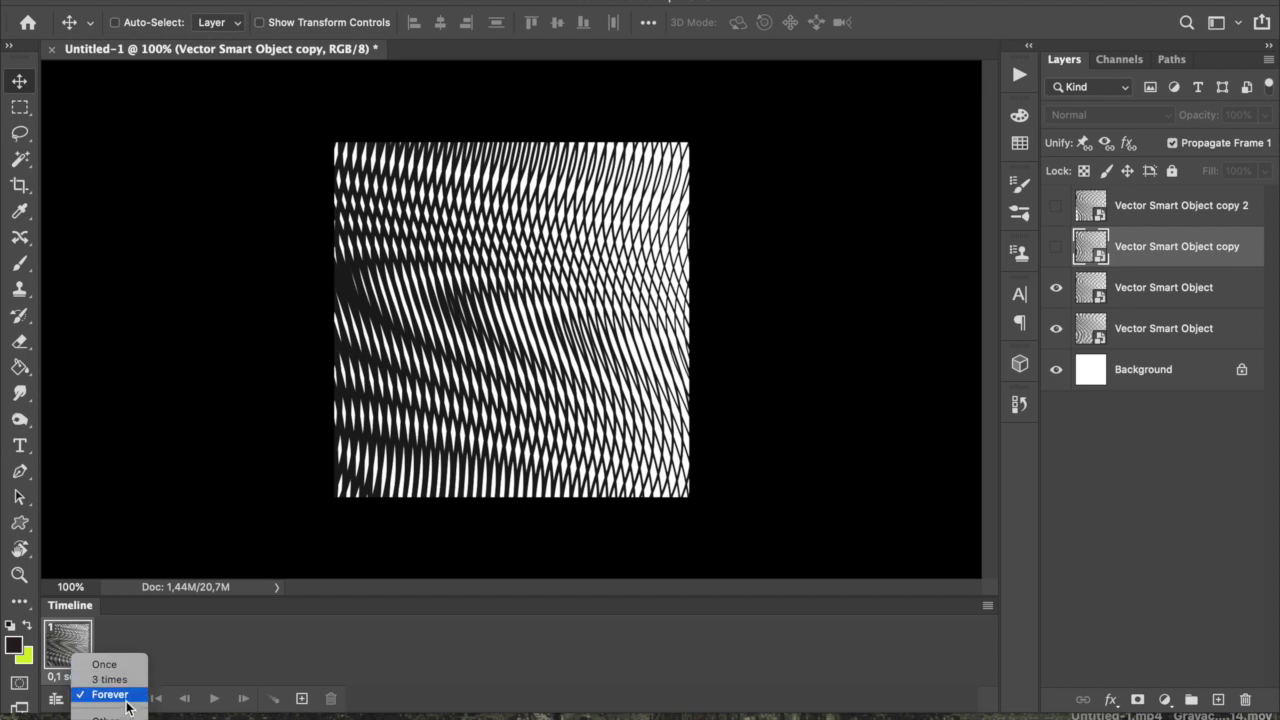
{"action": "left_click", "coordinate": [206, 666]}
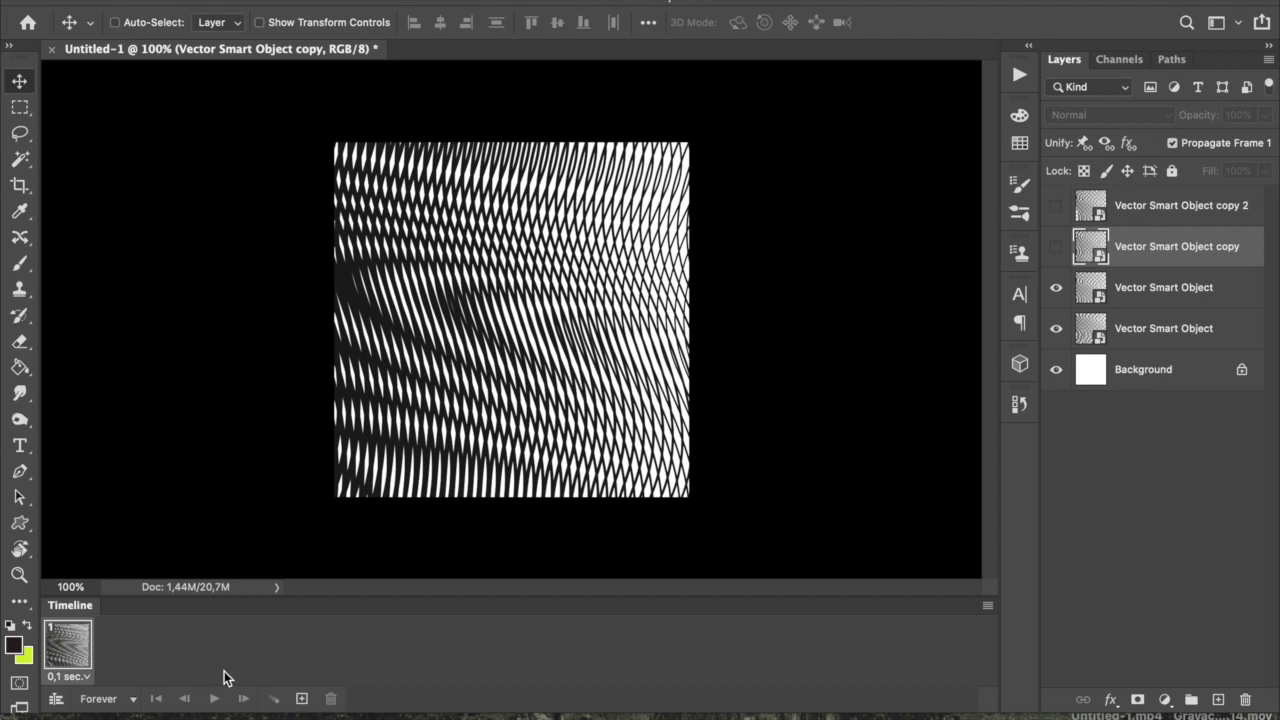
{"action": "left_click", "coordinate": [300, 702]}
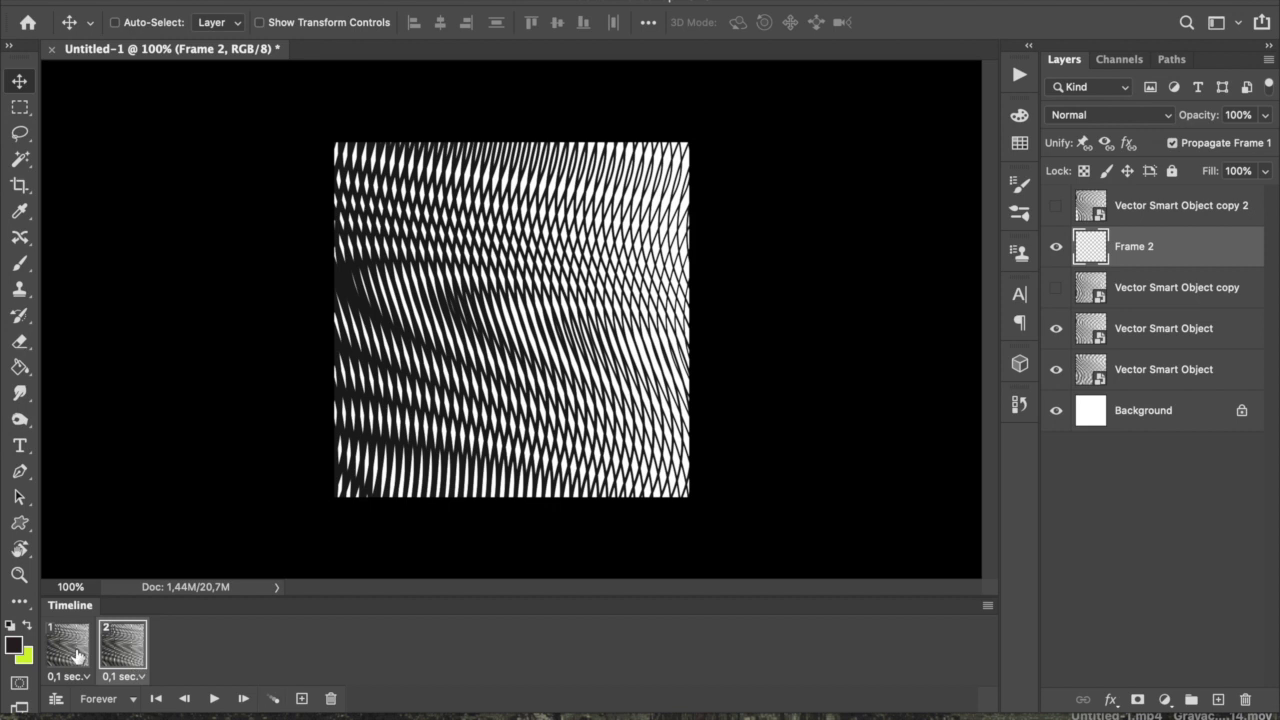
Add a third frame, then hide the upper Vector Smart Object in frame 1 and show it in frame 2.
{"action": "left_click", "coordinate": [302, 700]}
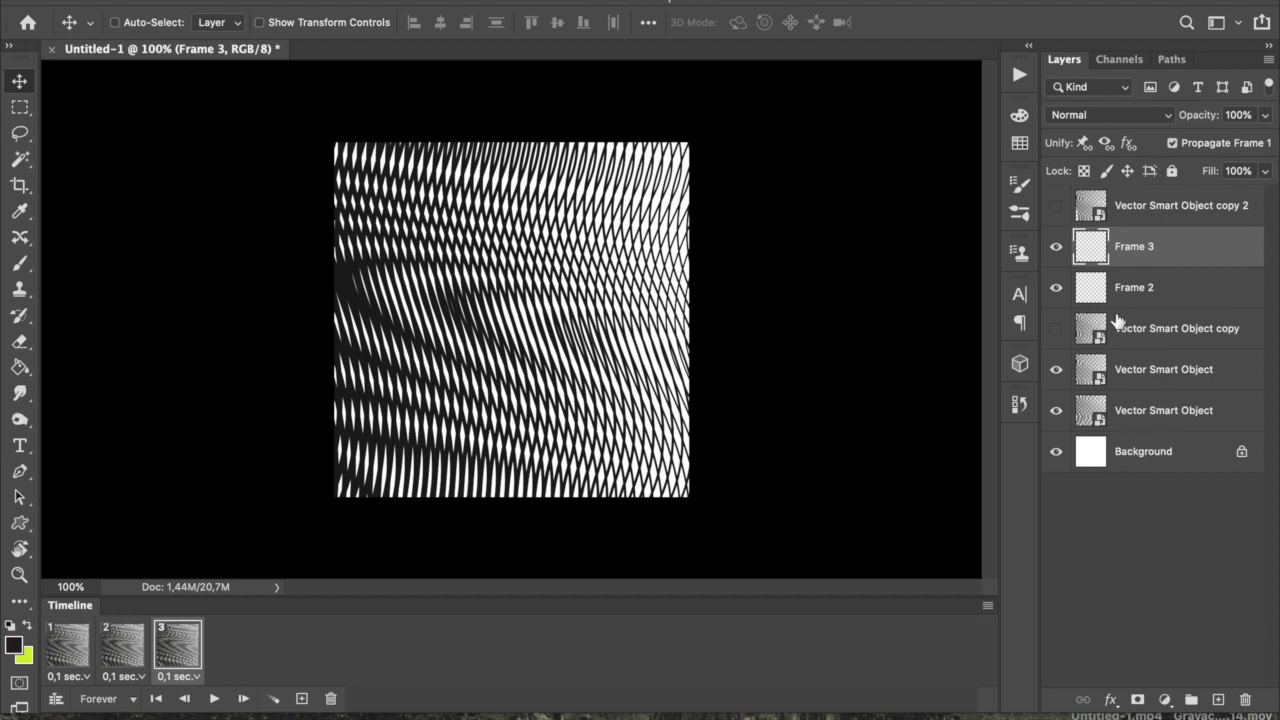
{"action": "left_click", "coordinate": [68, 652]}
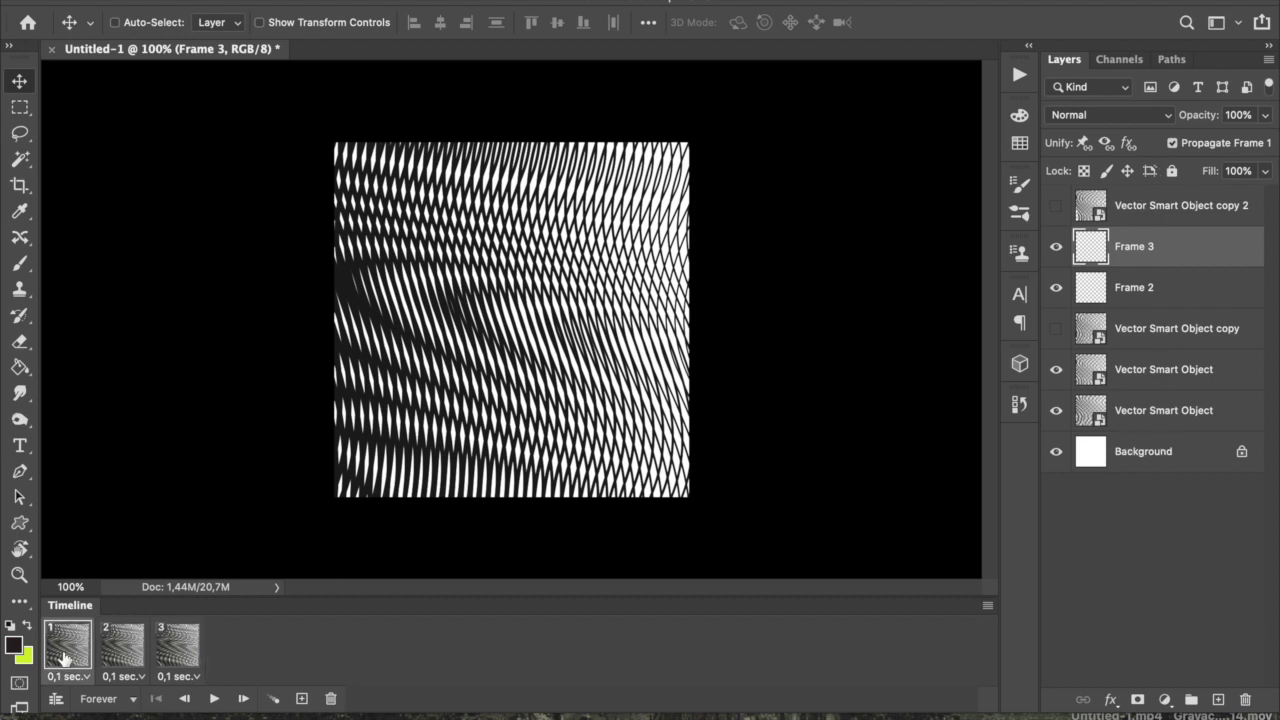
{"action": "left_click", "coordinate": [1058, 370]}
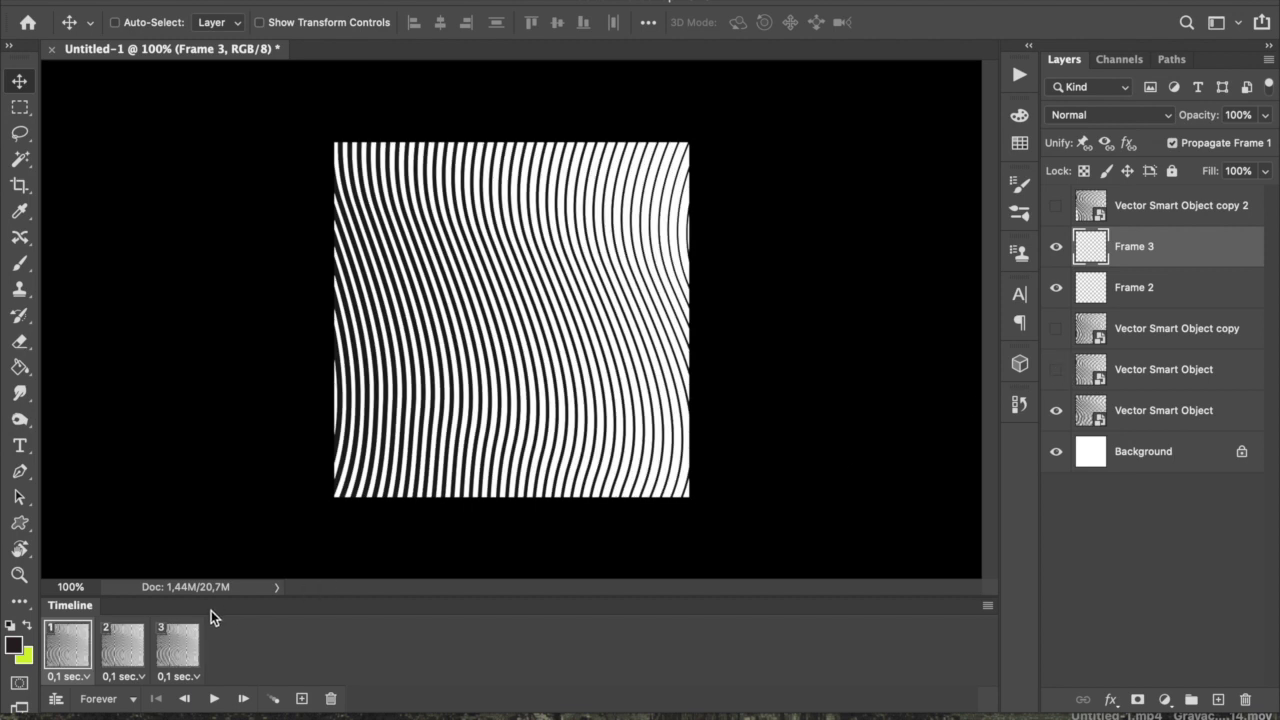
{"action": "left_click", "coordinate": [122, 647]}
{"action": "left_click", "coordinate": [1057, 370]}
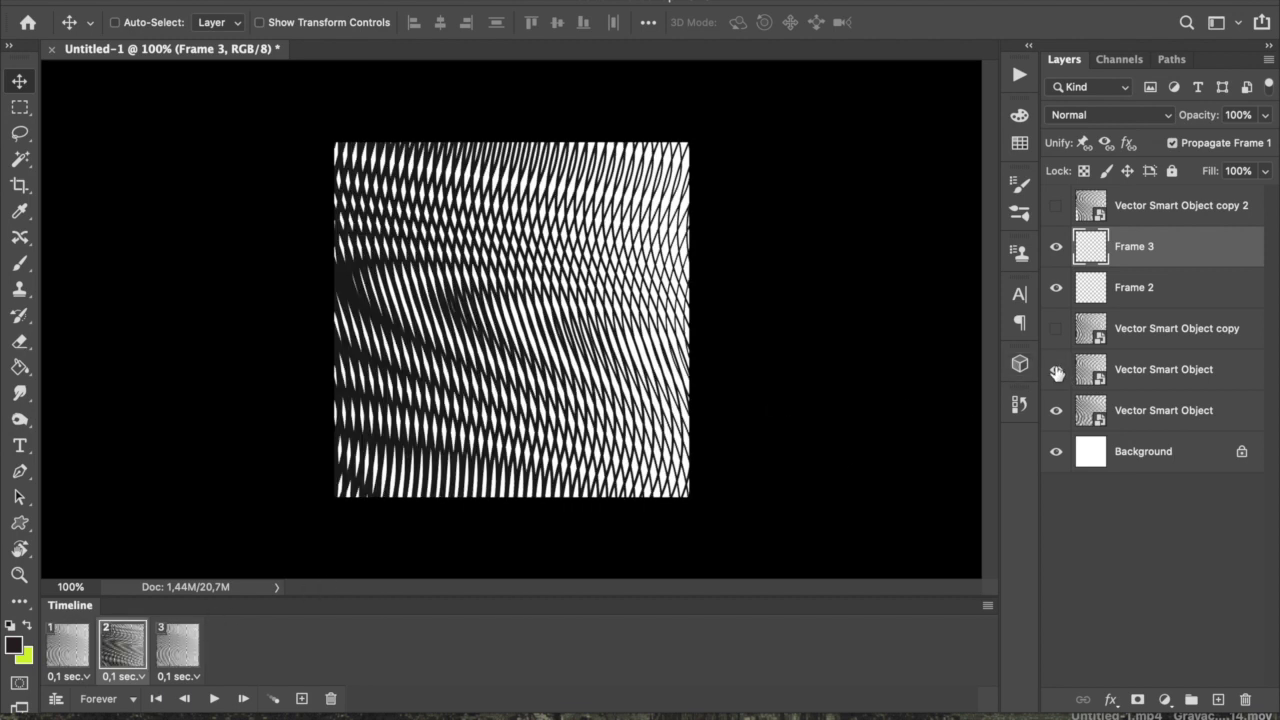
Compare frames 1 and 2, then undo the visibility changes and the added third frame.
{"action": "left_click", "coordinate": [62, 655]}
{"action": "left_click", "coordinate": [122, 652]}
{"action": "left_click", "coordinate": [68, 652]}
{"action": "left_click", "coordinate": [113, 657]}
{"action": "left_click", "coordinate": [68, 655]}
{"action": "left_click", "coordinate": [118, 660]}
{"action": "key", "text": "super+z"}
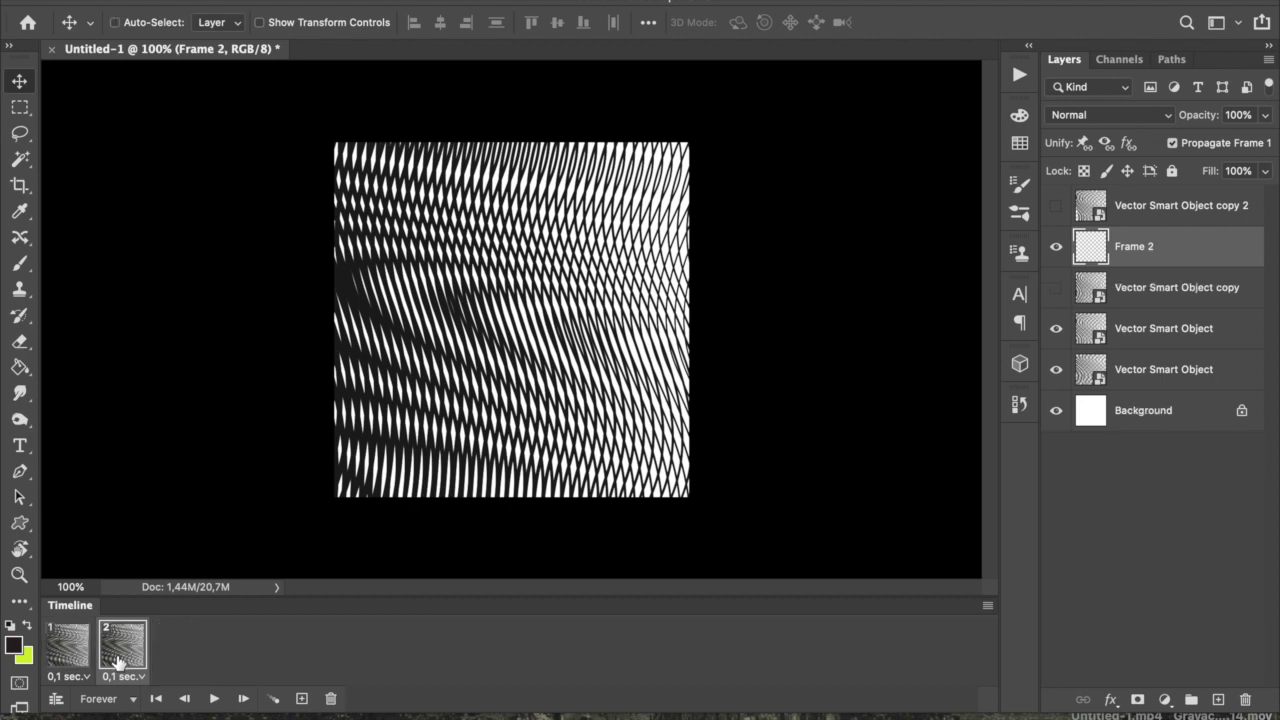
Add a third and a fourth frame and shift the upper Vector Smart Object leftward in frame 4.
{"action": "left_click", "coordinate": [302, 699]}
{"action": "left_click", "coordinate": [302, 699]}
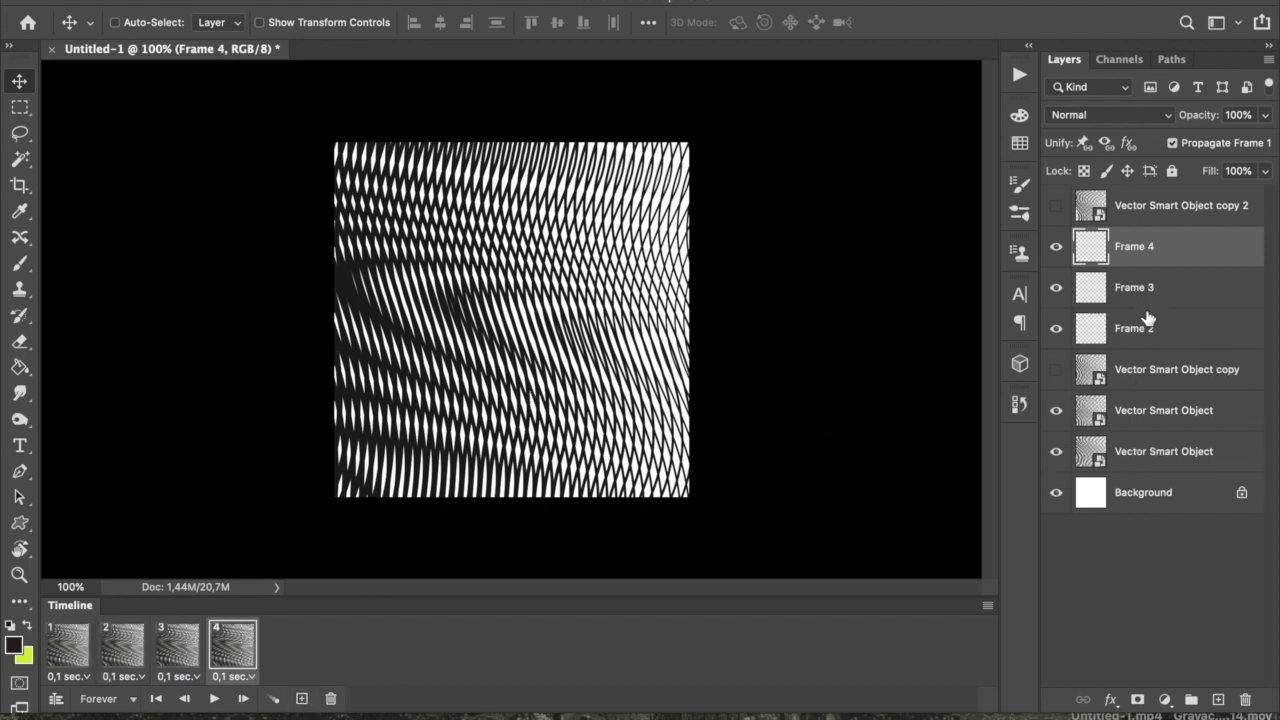
{"action": "left_click", "coordinate": [1138, 412]}
{"action": "left_click_drag", "start_coordinate": [640, 404], "coordinate": [542, 386]}
Shift the upper Vector Smart Object downward in frame 3 and compare it with frame 4.
{"action": "left_click", "coordinate": [178, 646]}
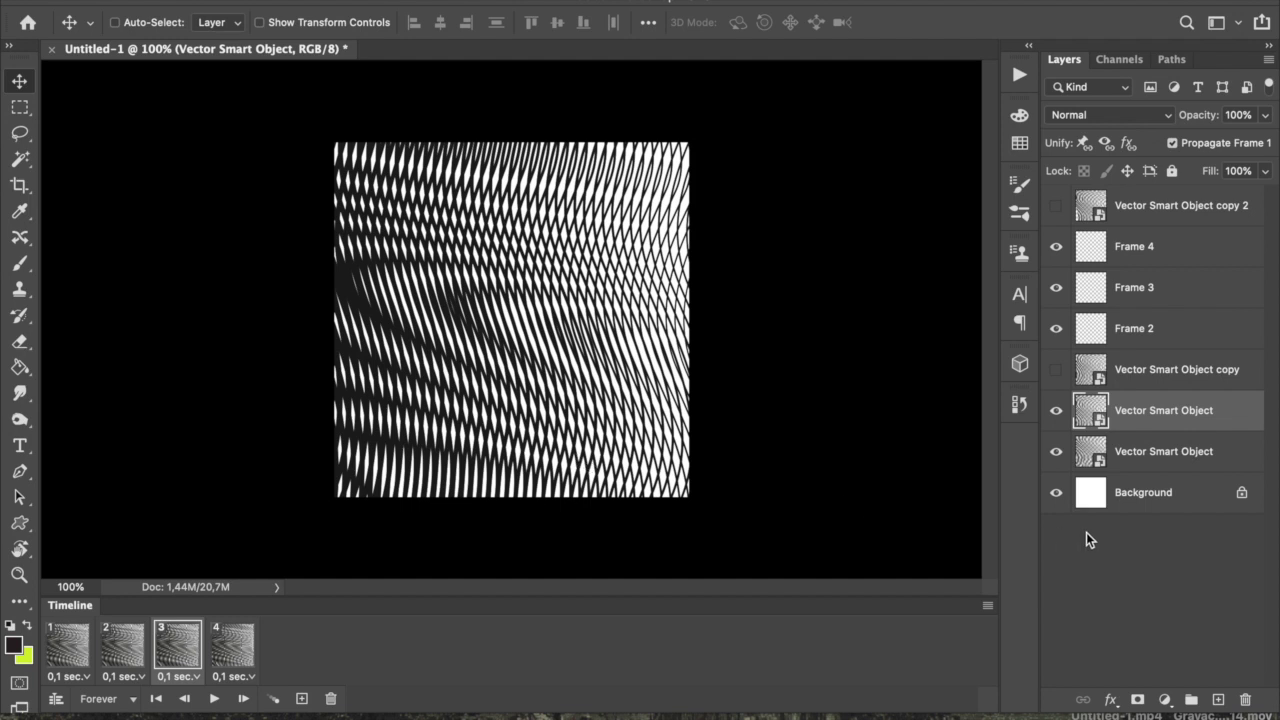
{"action": "left_click_drag", "start_coordinate": [634, 406], "coordinate": [618, 465]}
{"action": "left_click", "coordinate": [230, 655]}
{"action": "left_click", "coordinate": [176, 652]}
In frame 2, hide the Frame 2, Frame 3 and Frame 4 layers and move the upper Vector Smart Object to the right.
{"action": "left_click", "coordinate": [130, 657]}
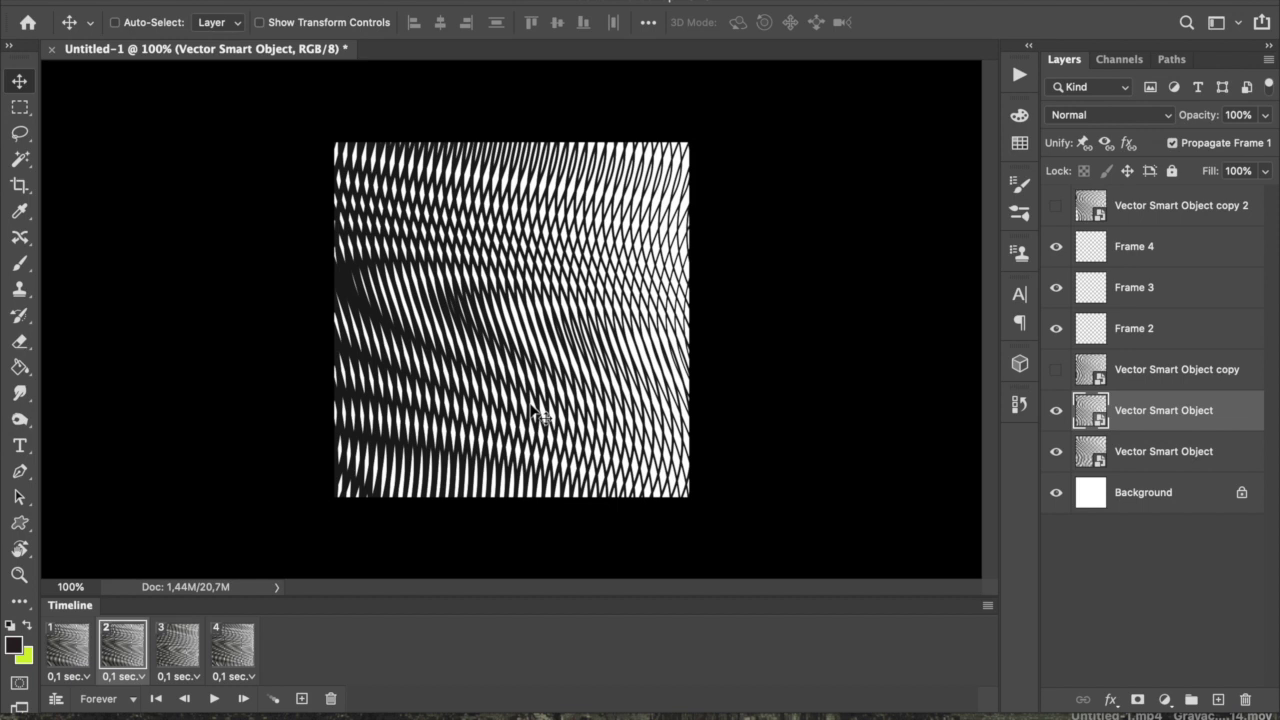
{"action": "left_click_drag", "start_coordinate": [1057, 248], "coordinate": [1059, 328]}
{"action": "left_click_drag", "start_coordinate": [522, 414], "coordinate": [620, 395]}
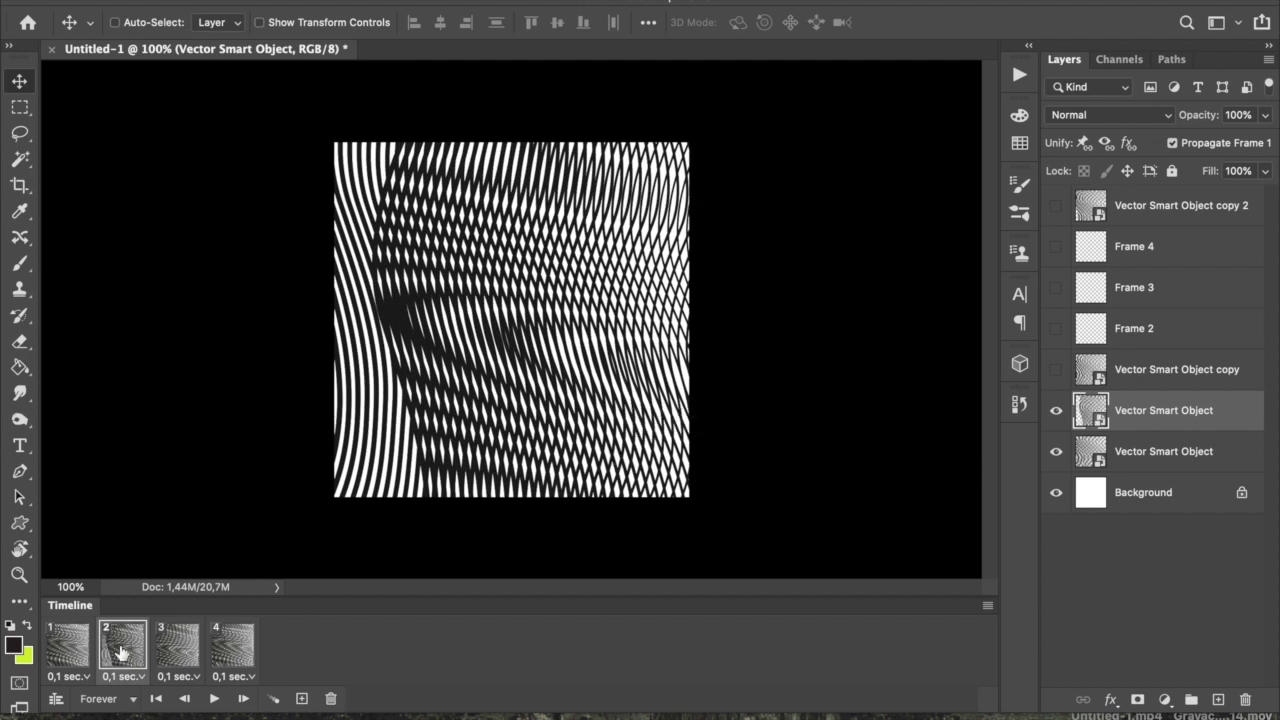
Review frames 3 and 4, then undo the layer moves and the two added frames.
{"action": "left_click", "coordinate": [172, 655]}
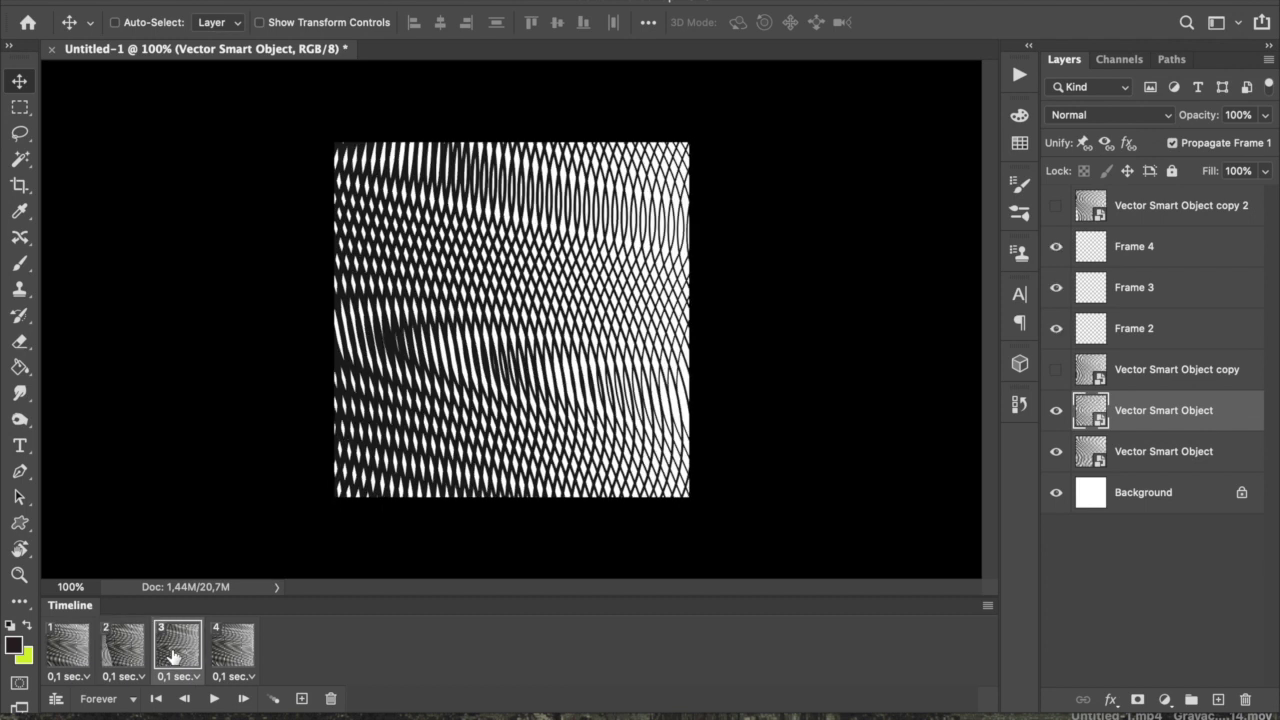
{"action": "left_click", "coordinate": [245, 651]}
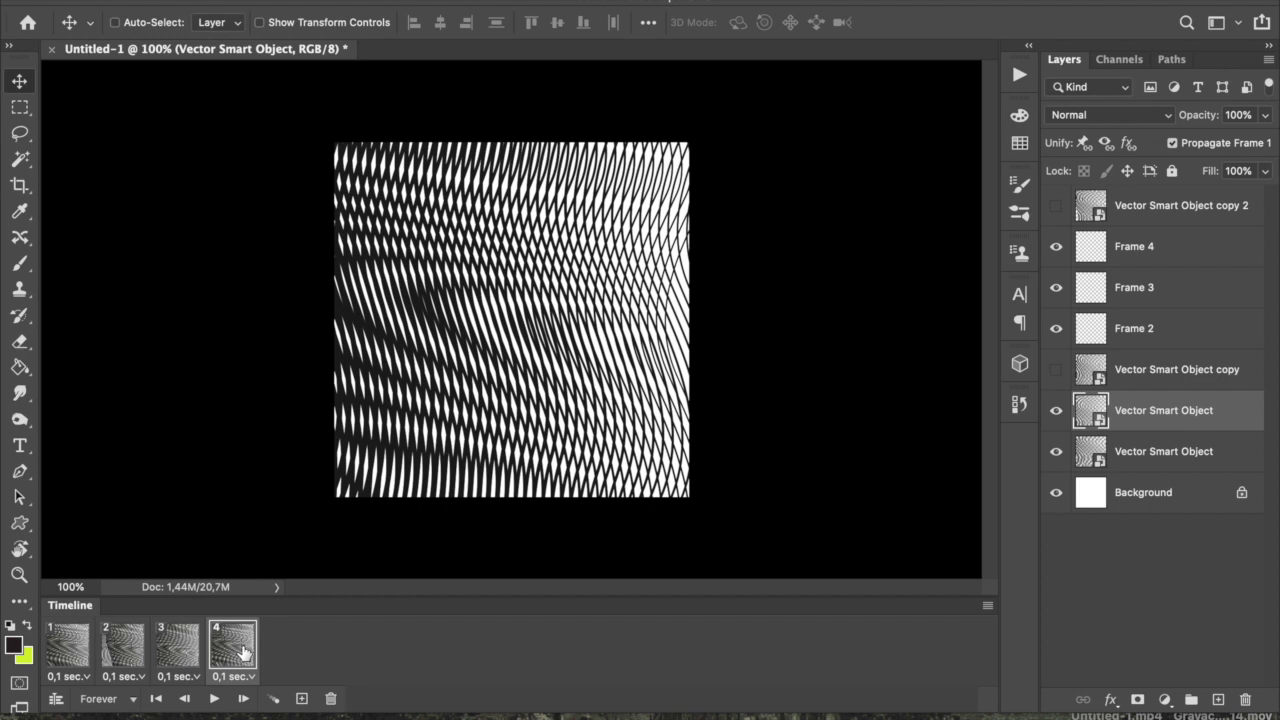
{"action": "key", "text": "super+z"}
{"action": "key", "text": "super+z"}
{"action": "key", "text": "super+z"}
{"action": "key", "text": "super+z"}
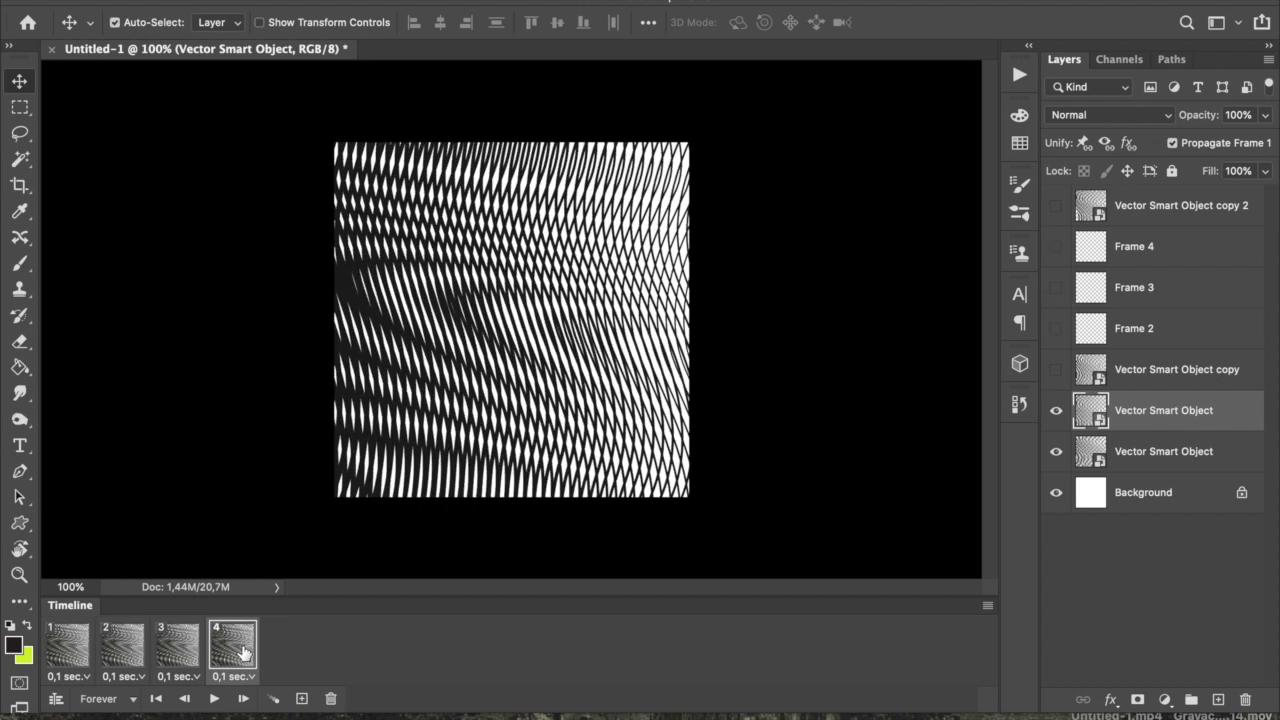
{"action": "key", "text": "super+z"}
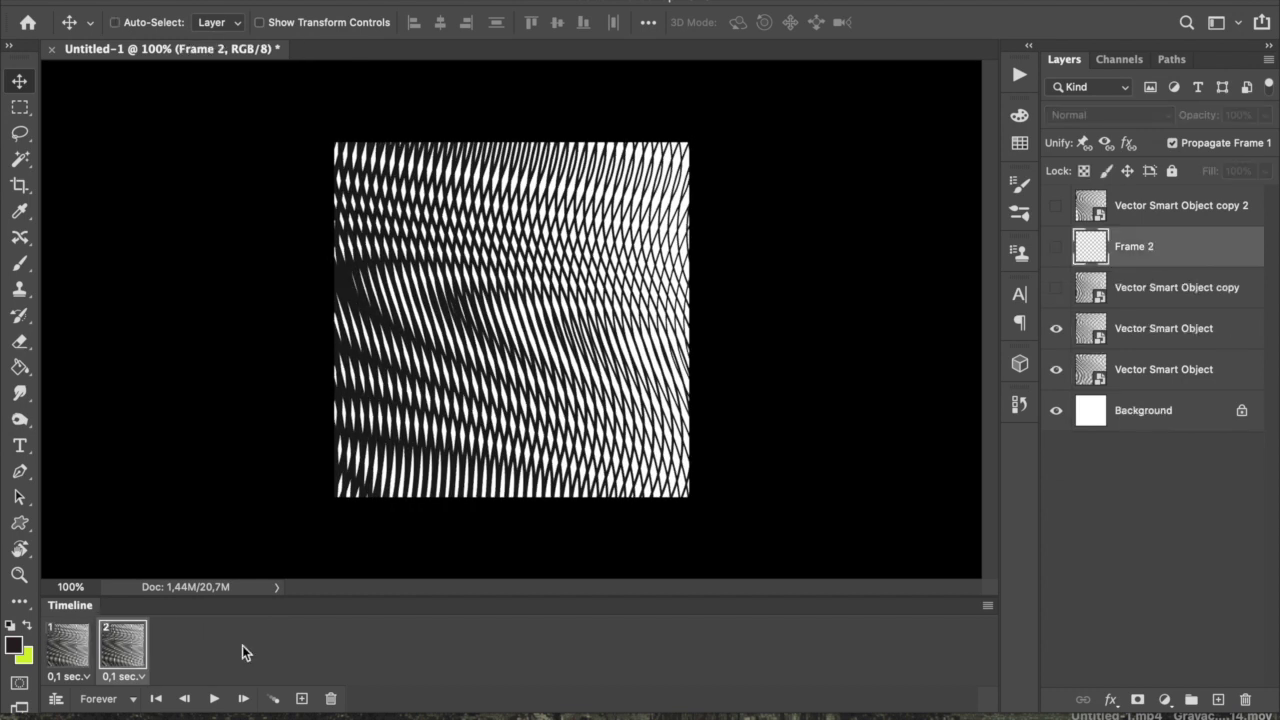
Select the upper Vector Smart Object in frame 2 and shift it slightly from its position in frame 1.
{"action": "left_click", "coordinate": [62, 650]}
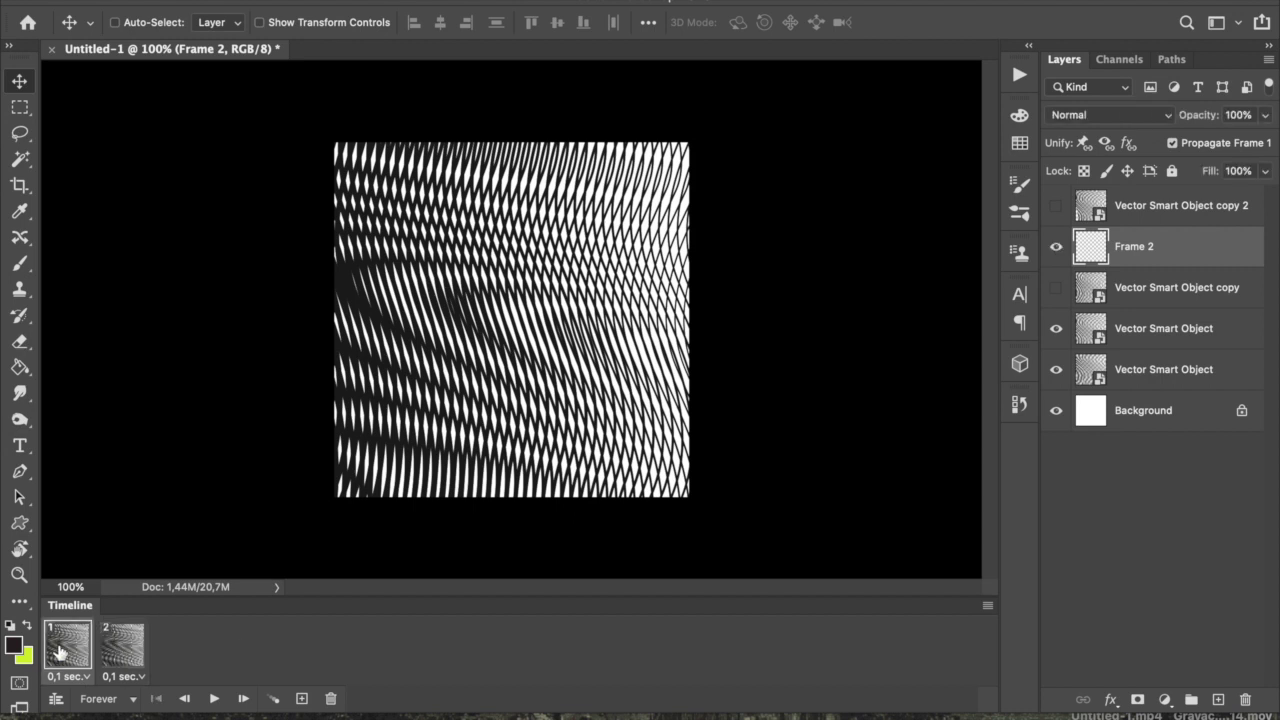
{"action": "left_click", "coordinate": [124, 655]}
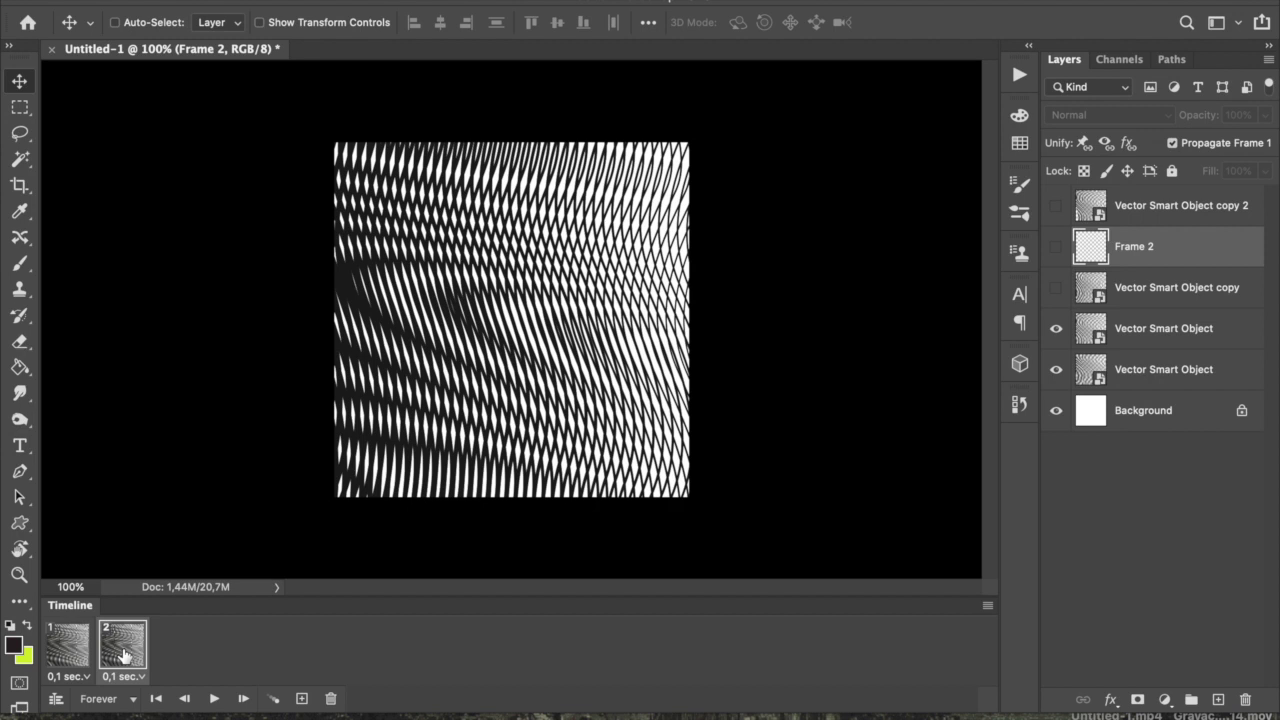
{"action": "left_click_drag", "start_coordinate": [459, 364], "coordinate": [500, 387]}
{"action": "left_click", "coordinate": [1198, 333]}
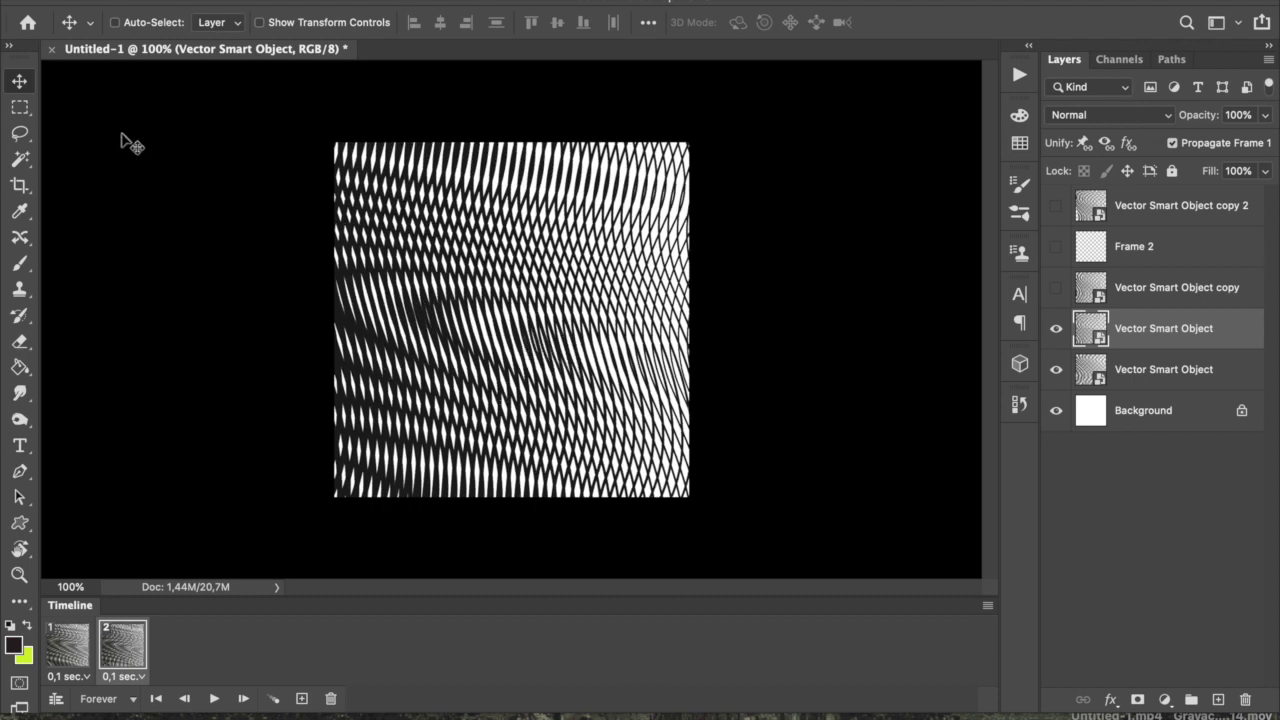
With the Move tool, shift frame 2's upper Vector Smart Object down and to the right, and compare both frames.
{"action": "left_click", "coordinate": [24, 106]}
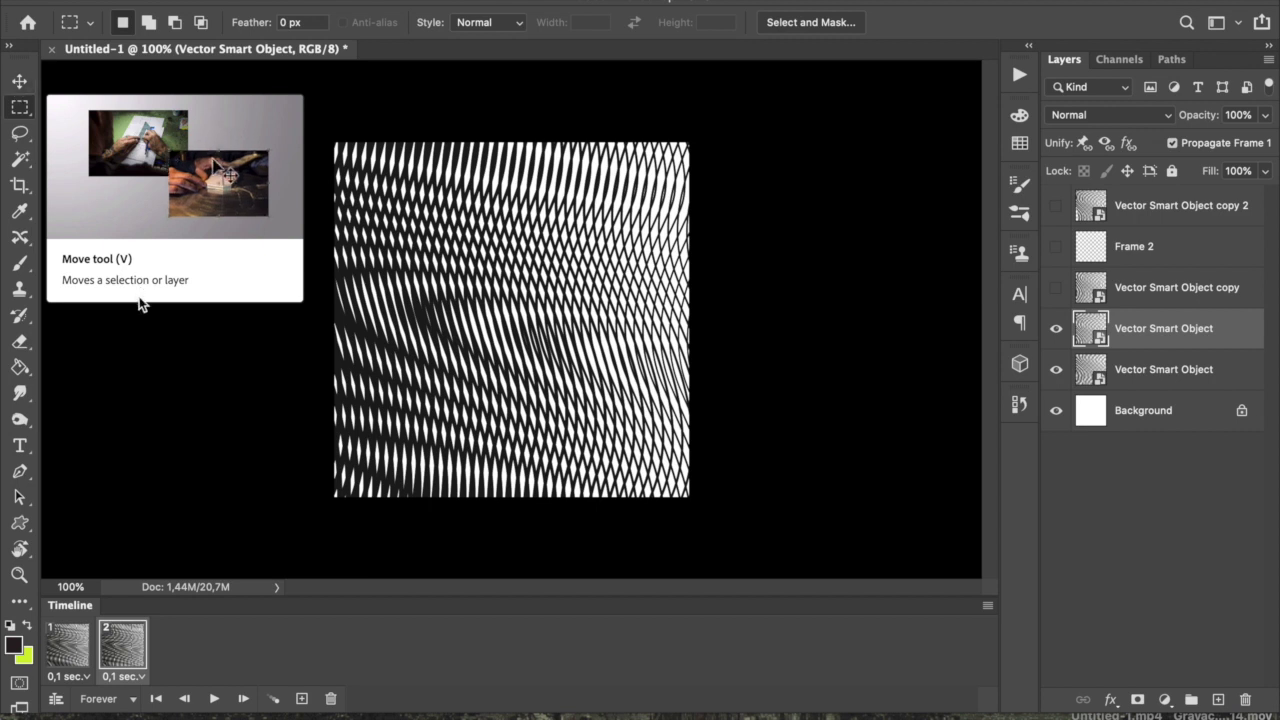
{"action": "left_click", "coordinate": [19, 80]}
{"action": "left_click_drag", "start_coordinate": [478, 312], "coordinate": [514, 352]}
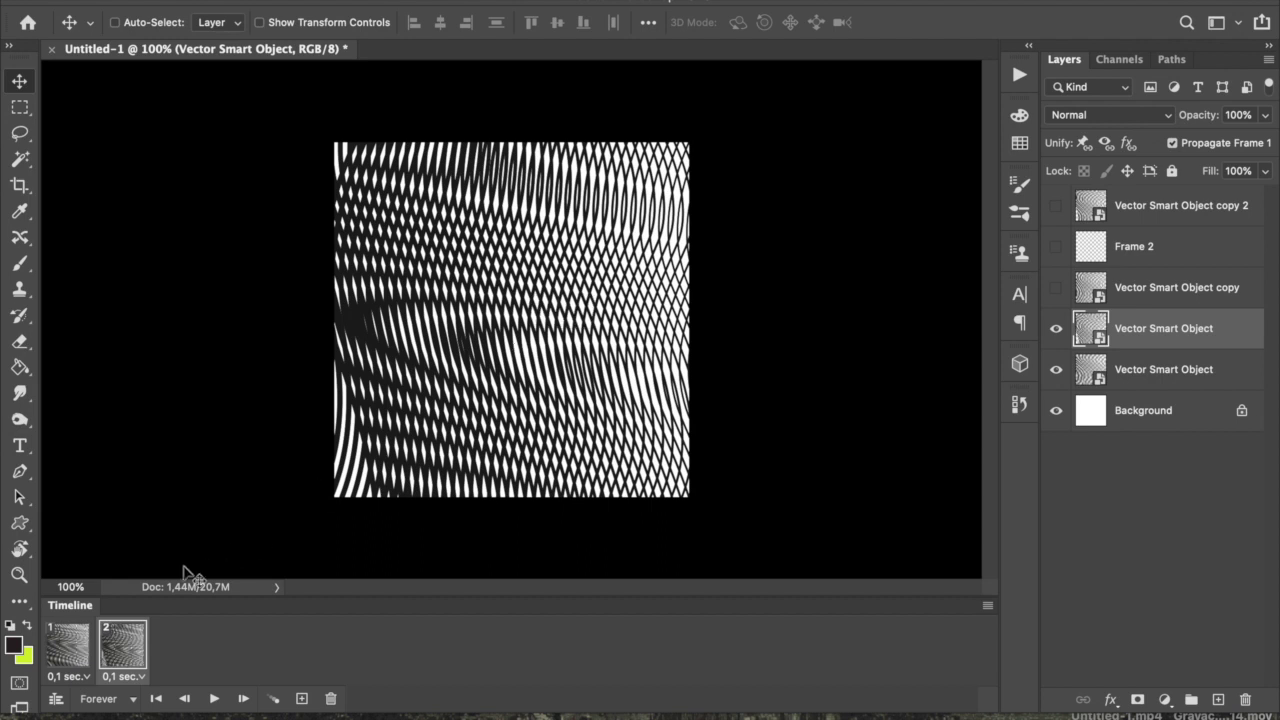
{"action": "left_click", "coordinate": [76, 650]}
{"action": "left_click", "coordinate": [125, 648]}
Move frame 2's upper Vector Smart Object far right so it overlaps only the canvas's right edge, and compare with frame 1.
{"action": "left_click_drag", "start_coordinate": [453, 343], "coordinate": [760, 349]}
{"action": "left_click", "coordinate": [72, 655]}
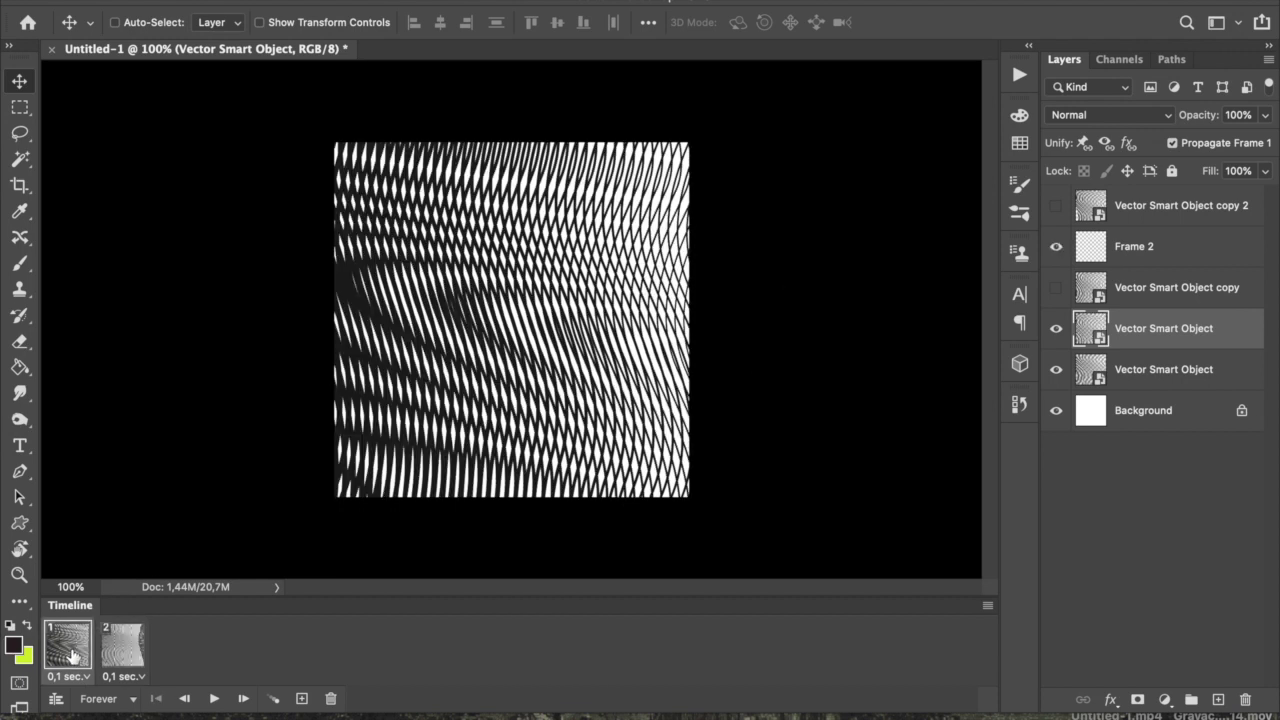
{"action": "left_click", "coordinate": [113, 655]}
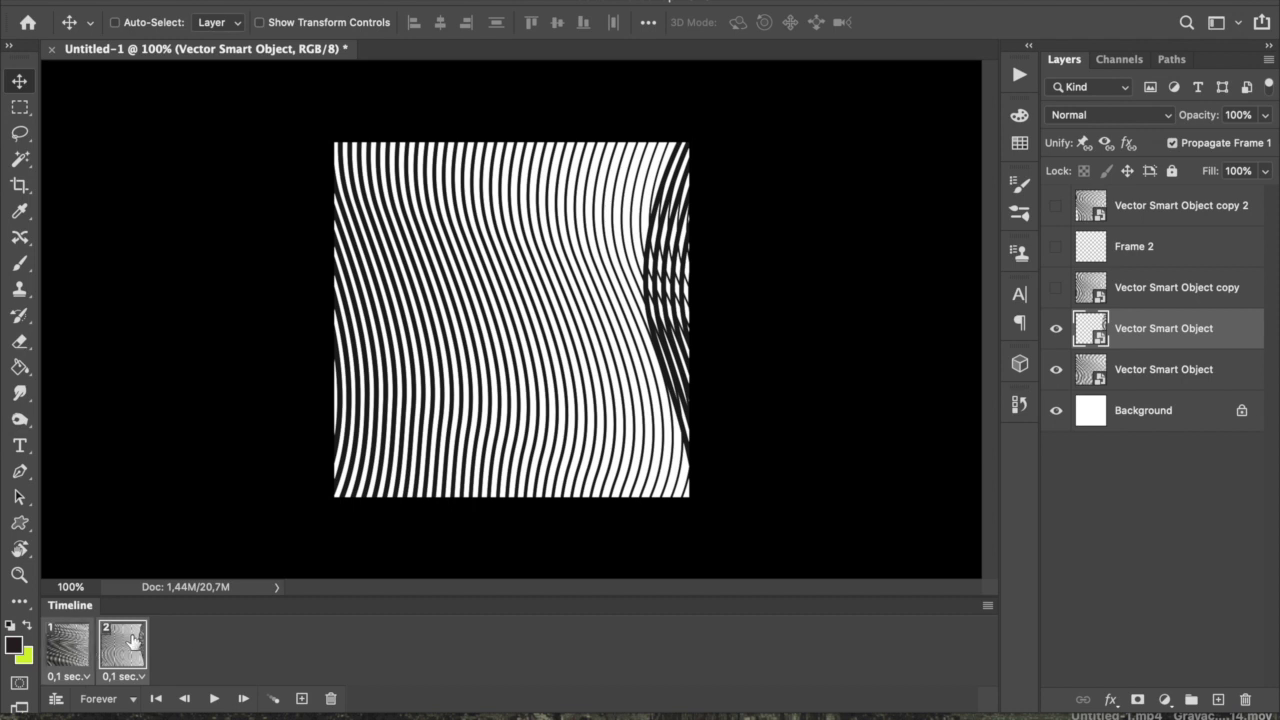
Tween between frames 1 and 2 with 8 added frames for all layers, and preview the animation.
{"action": "left_click", "coordinate": [66, 646]}
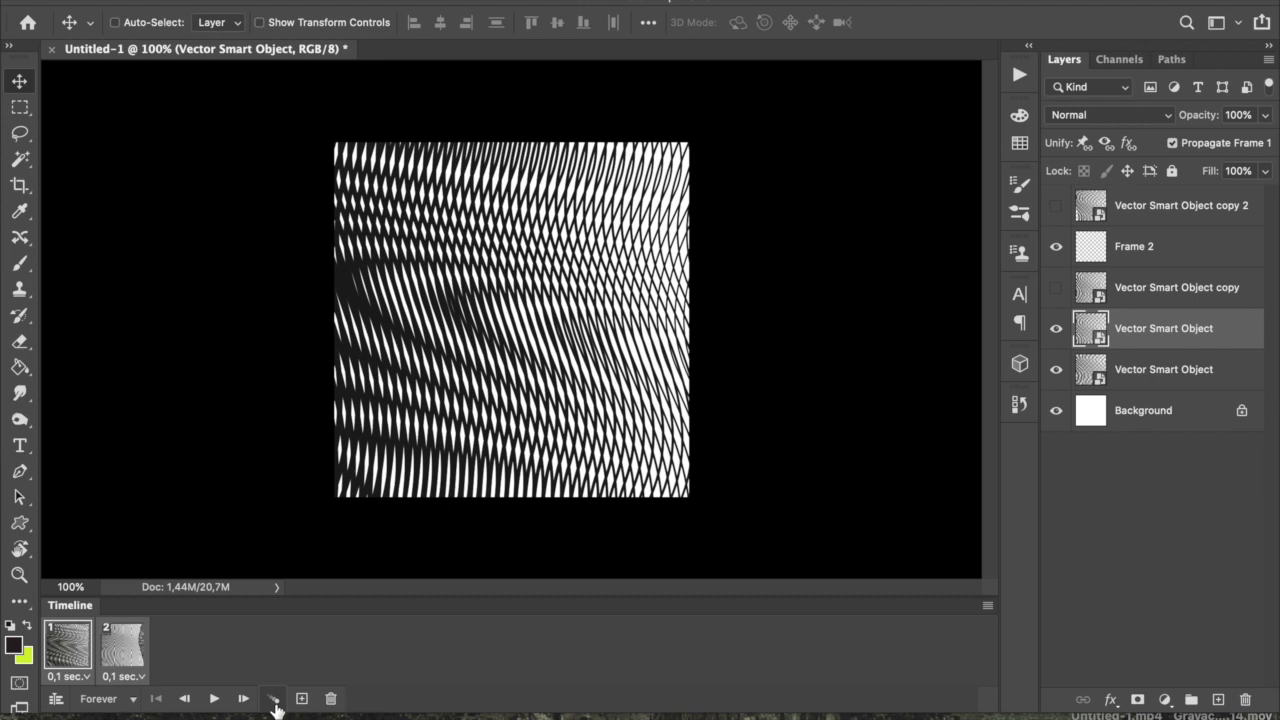
{"action": "left_click", "coordinate": [273, 700]}
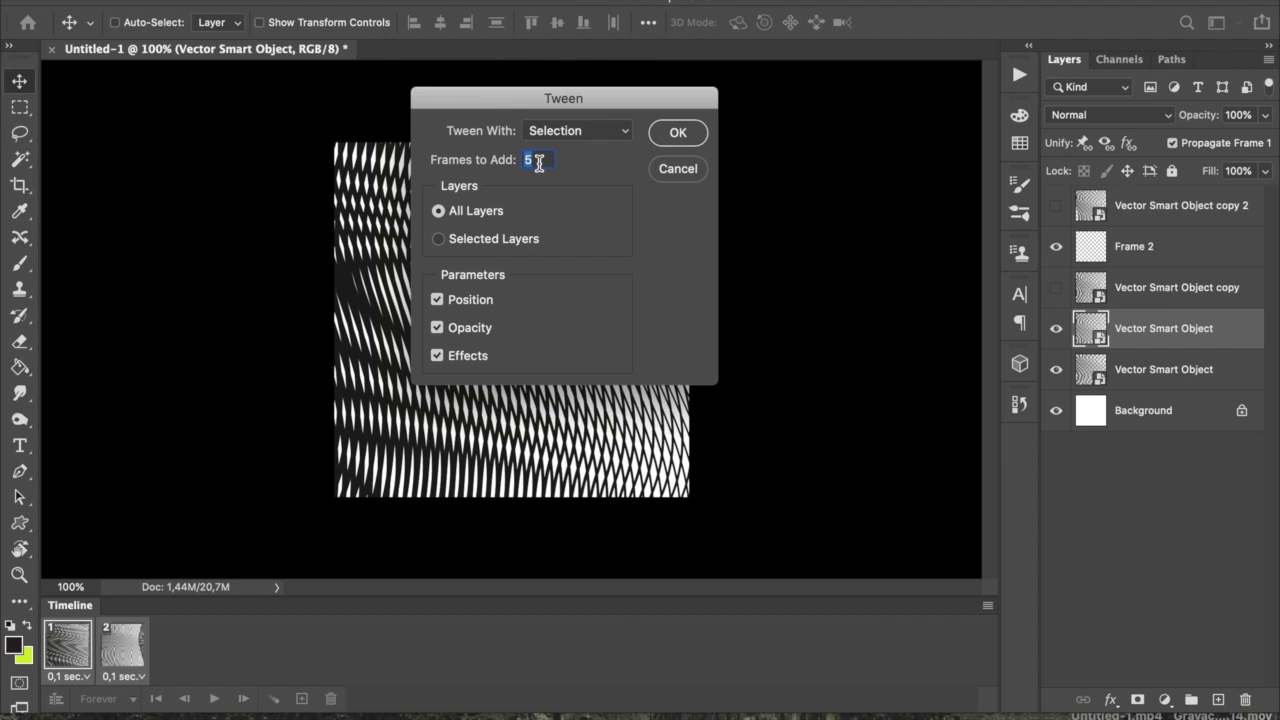
{"action": "type", "text": "8"}
{"action": "left_click", "coordinate": [697, 139]}
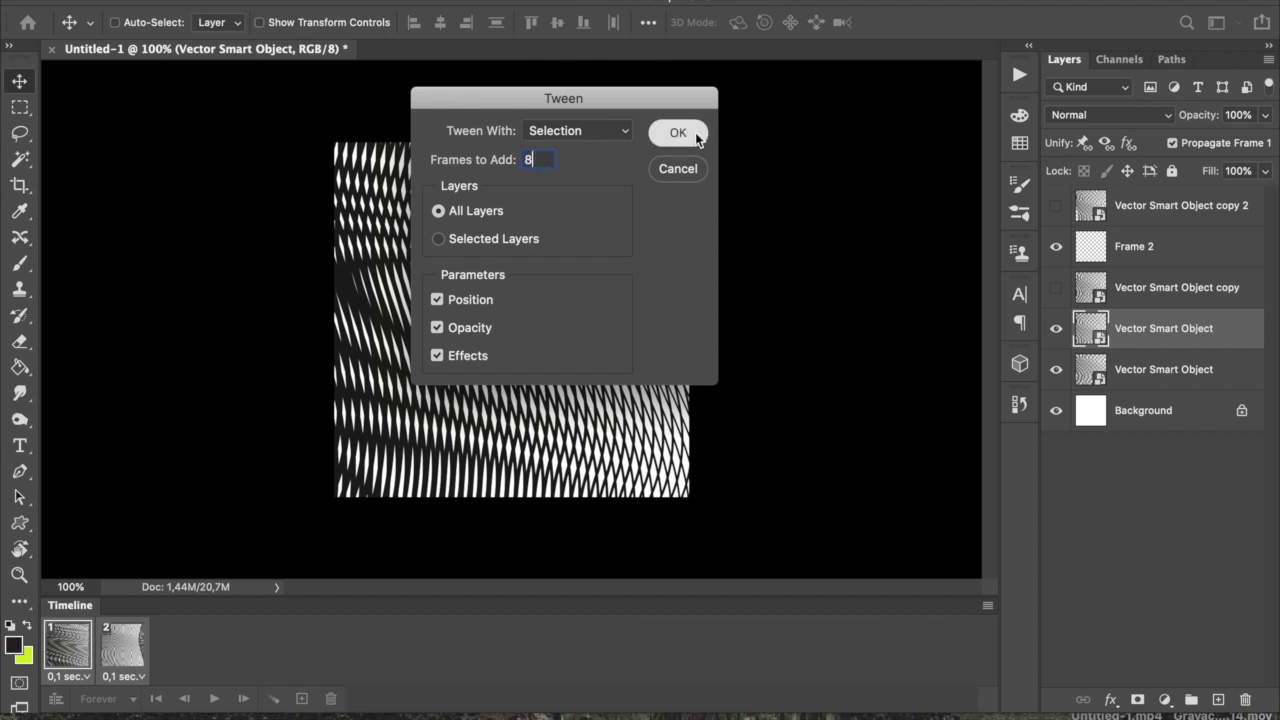
{"action": "left_click", "coordinate": [697, 139]}
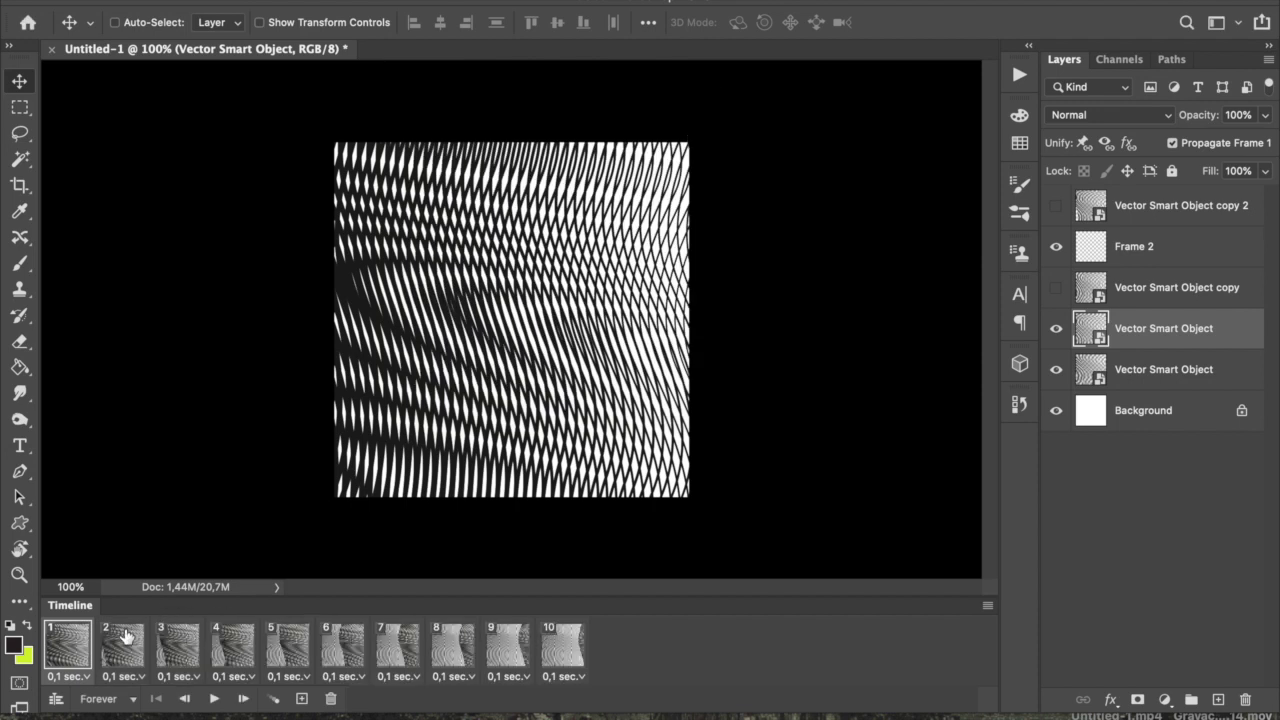
{"action": "left_click", "coordinate": [213, 700]}
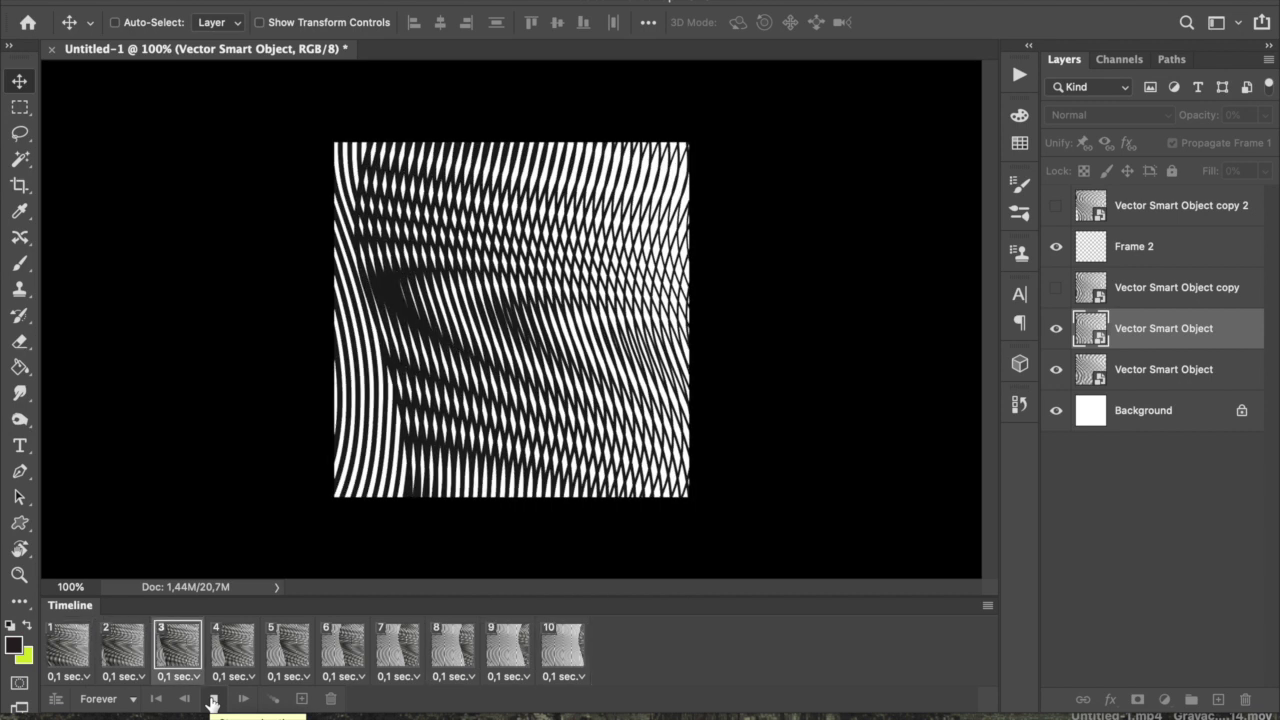
{"action": "left_click", "coordinate": [213, 699]}
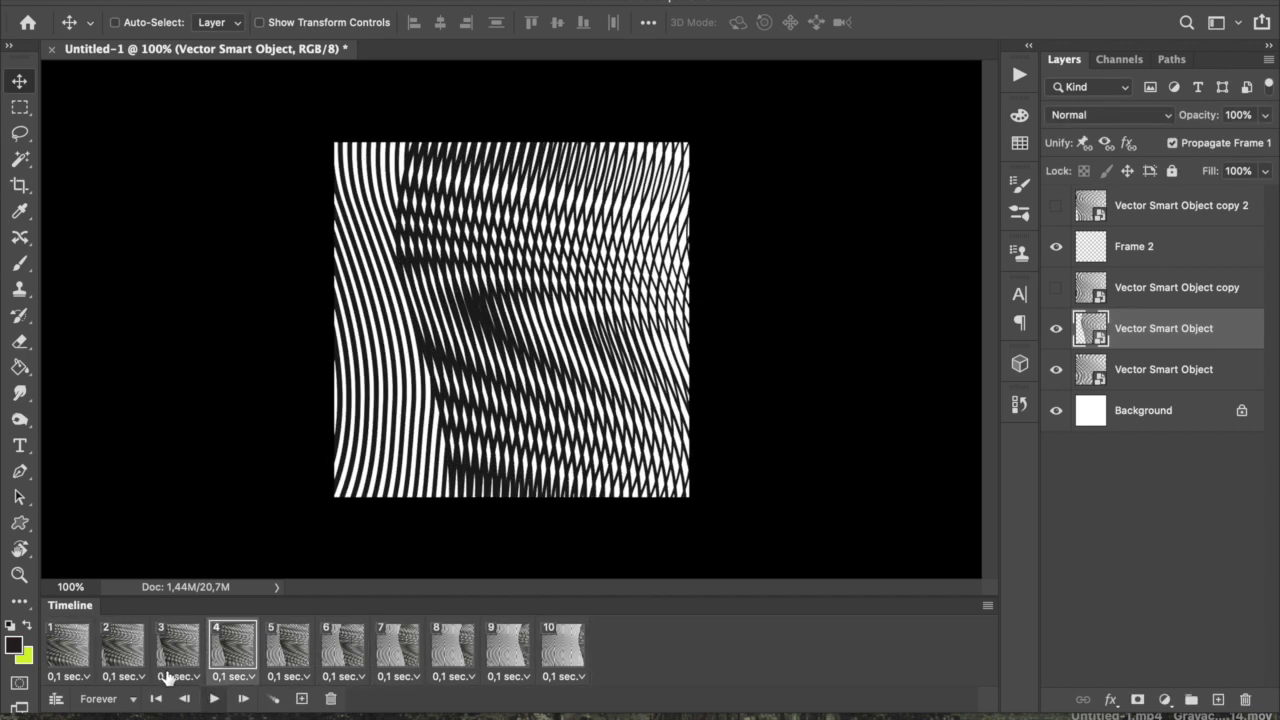
Select frames 1 through 10 and duplicate them to the end of the animation.
{"action": "left_click", "coordinate": [78, 637]}
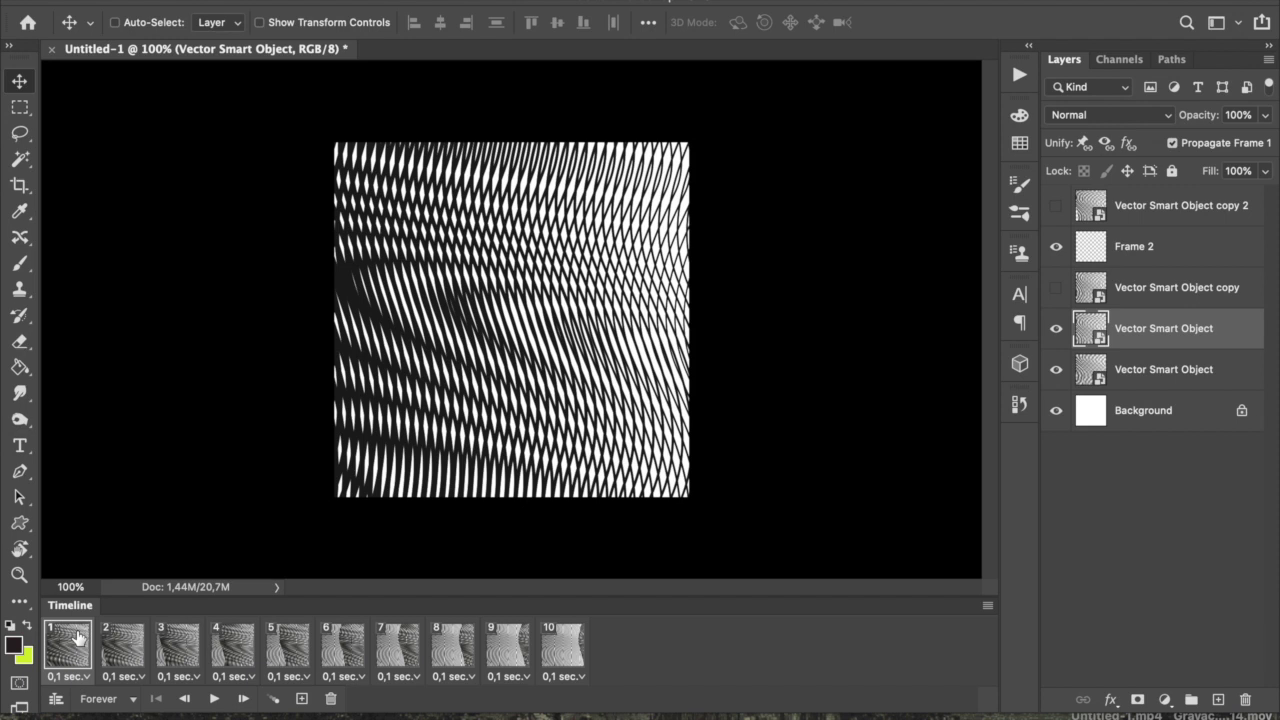
{"action": "left_click", "coordinate": [567, 655]}
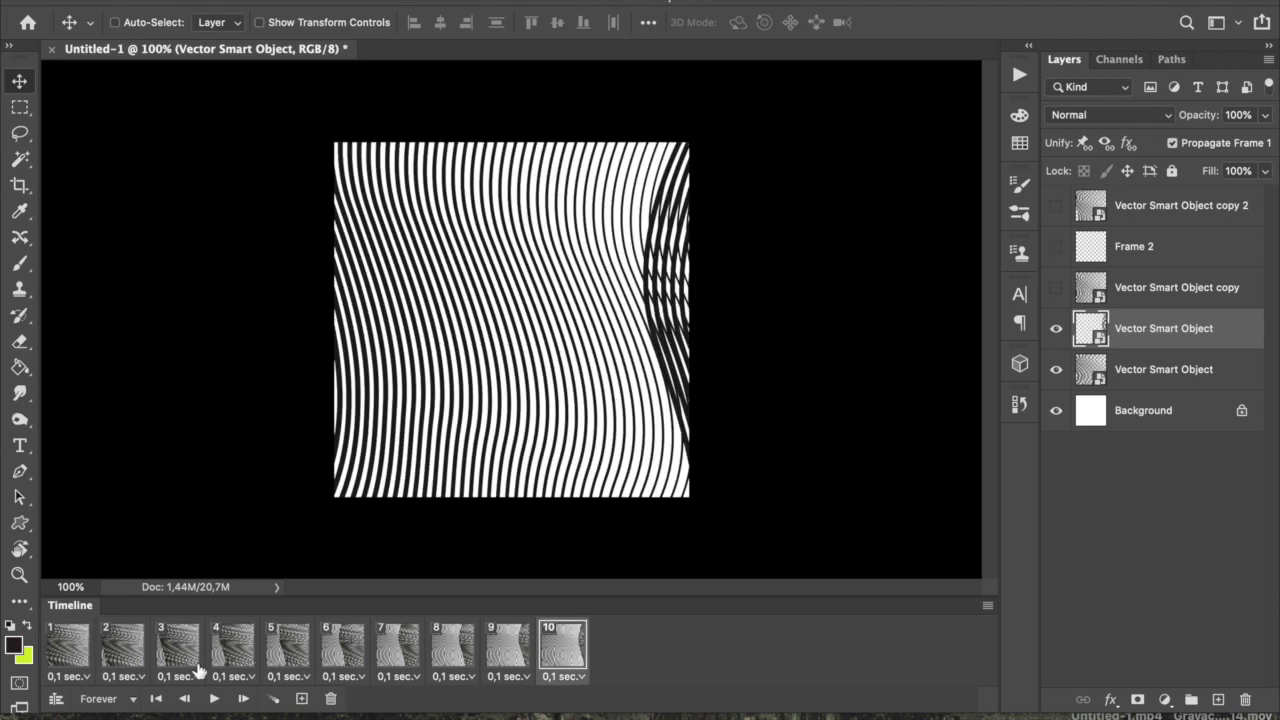
{"action": "left_click", "coordinate": [84, 643], "text": "shift"}
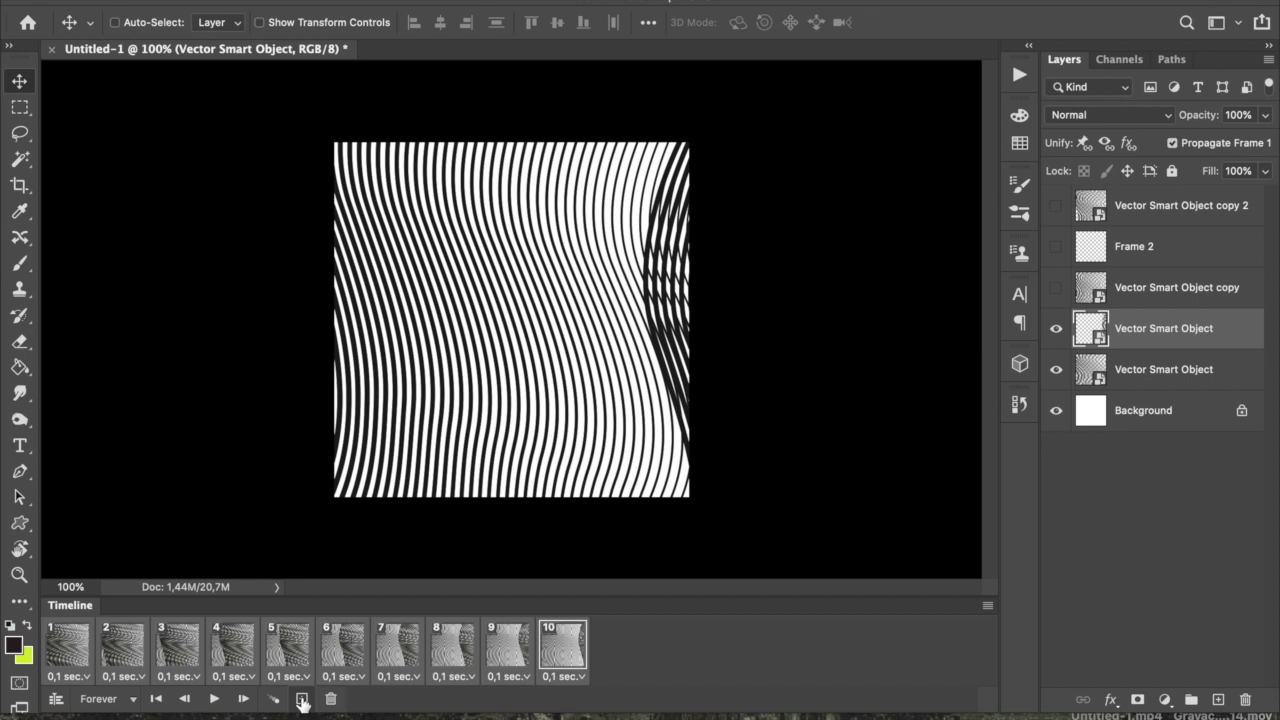
{"action": "left_click", "coordinate": [301, 702]}
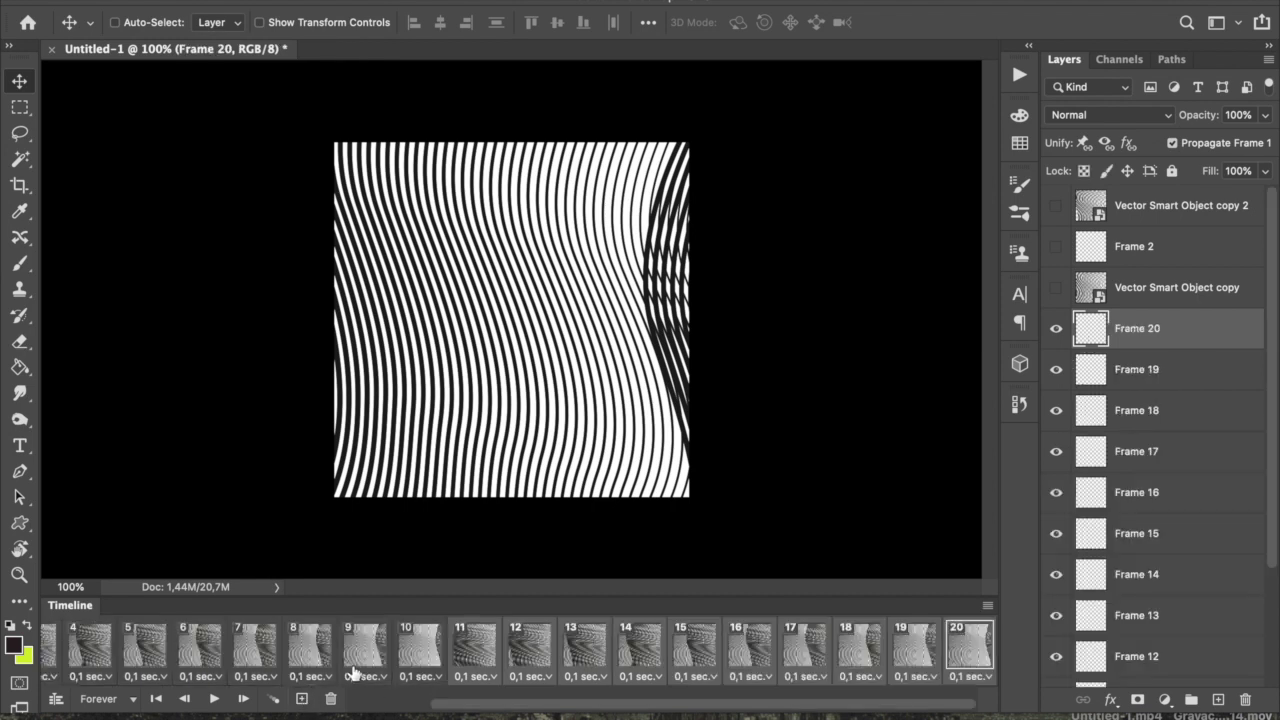
Reverse the order of duplicated frames 11 to 20 and play the animation back.
{"action": "left_click", "coordinate": [987, 607]}
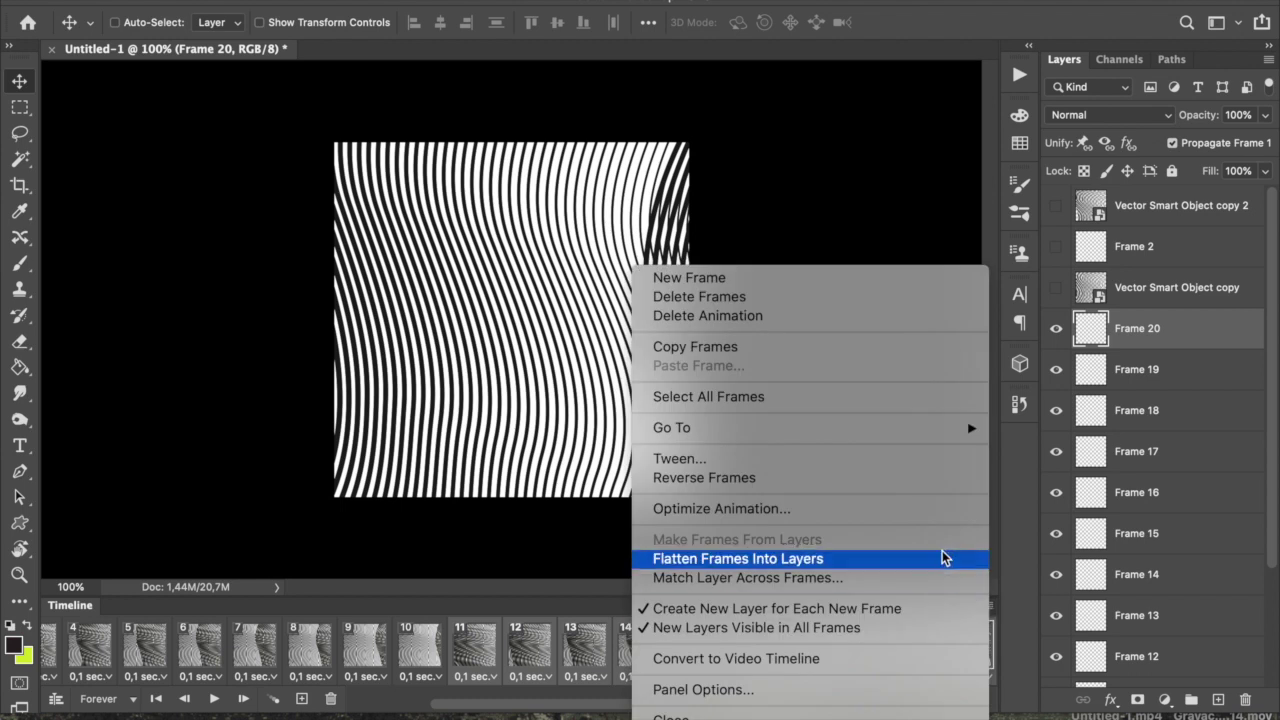
{"action": "left_click", "coordinate": [858, 479]}
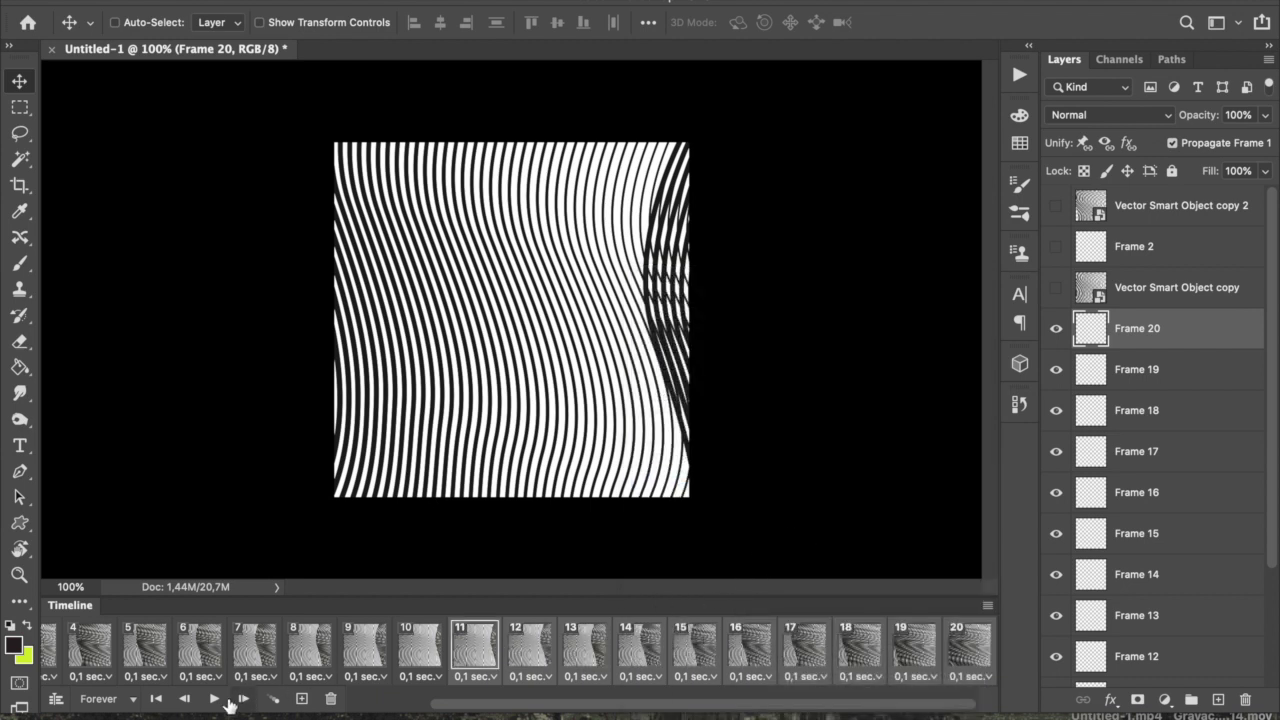
{"action": "left_click", "coordinate": [213, 699]}
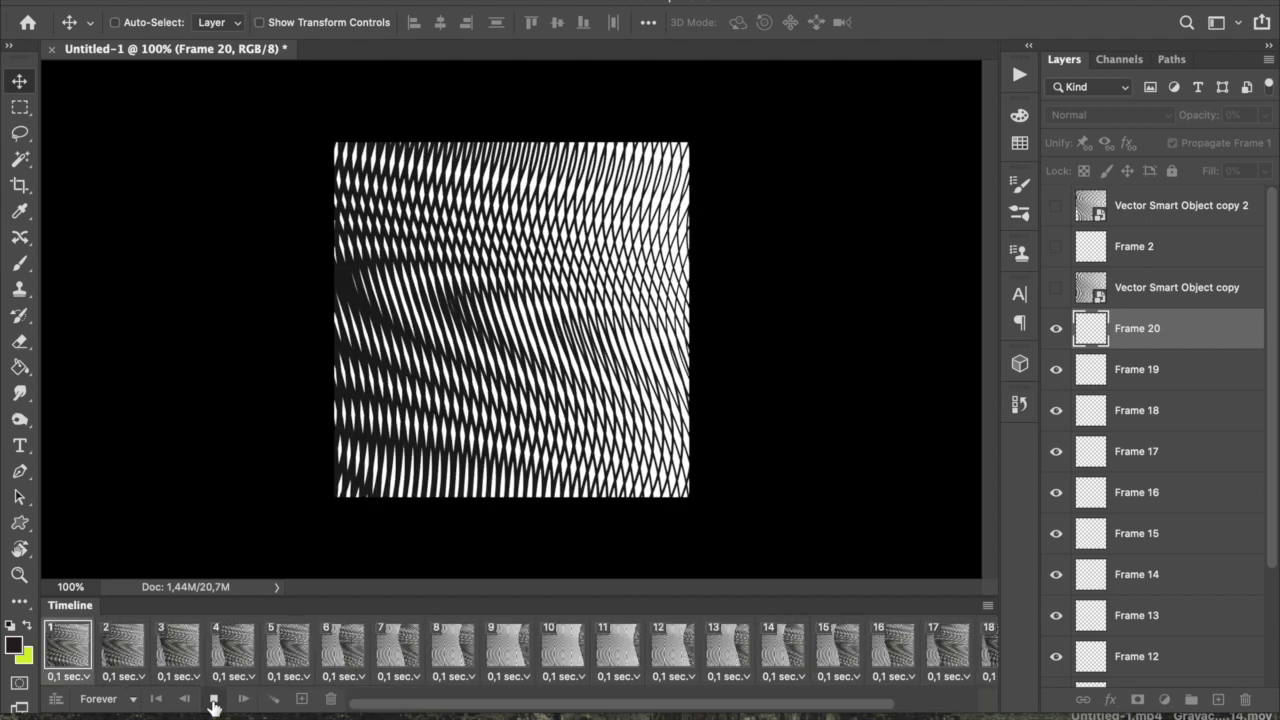
{"action": "left_click", "coordinate": [213, 699]}
Duplicate frame 20 to add frame 21 at the end of the animation.
{"action": "scroll", "coordinate": [715, 675], "scroll_direction": "right", "scroll_amount": 3}
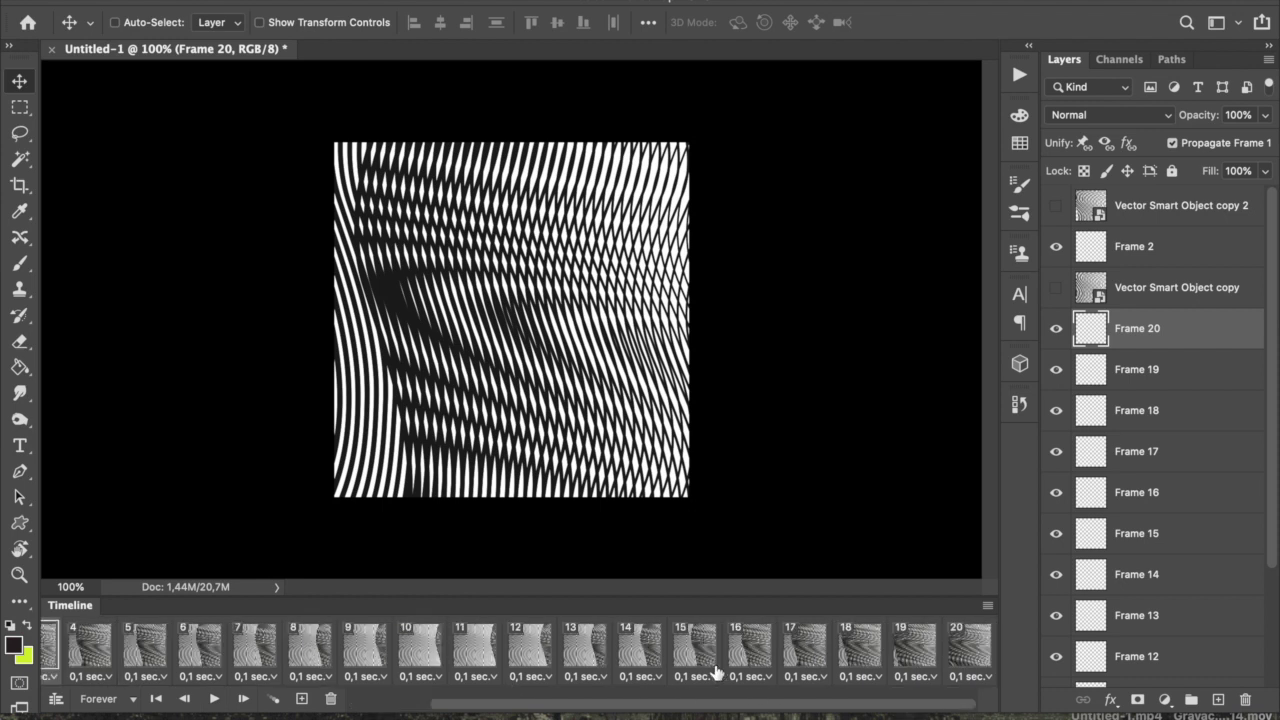
{"action": "left_click", "coordinate": [965, 648]}
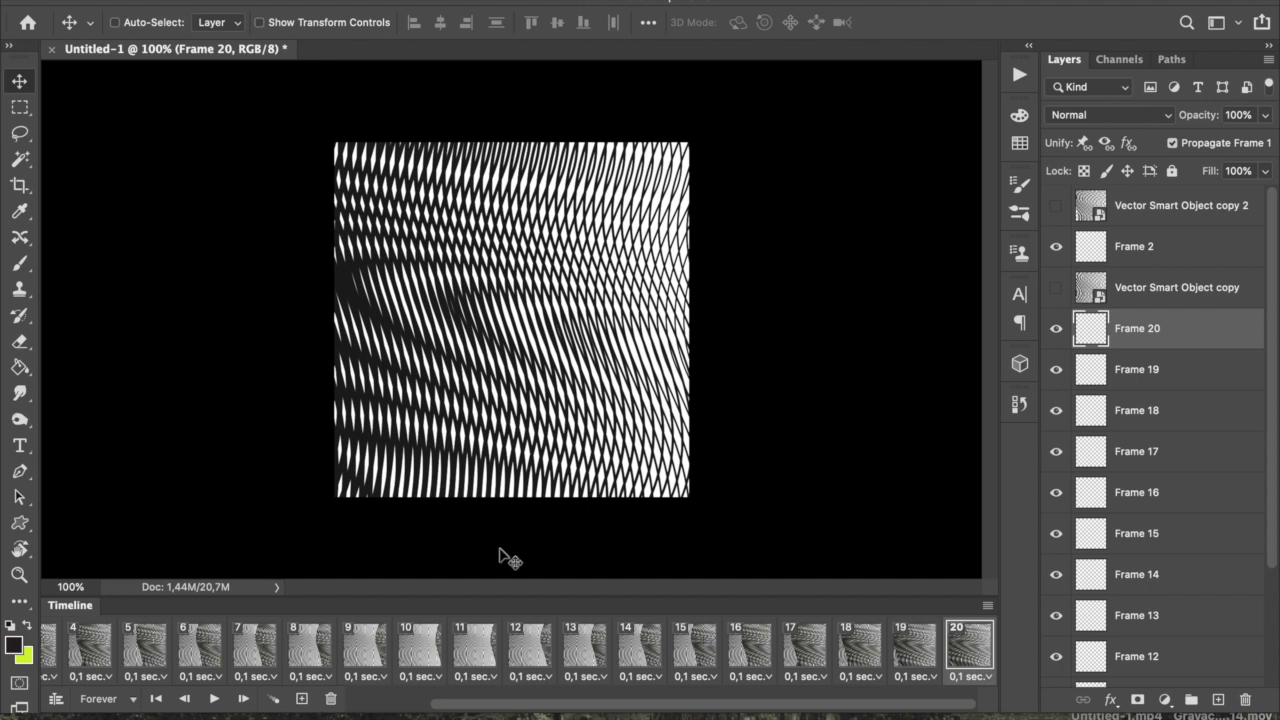
{"action": "left_click", "coordinate": [302, 699]}
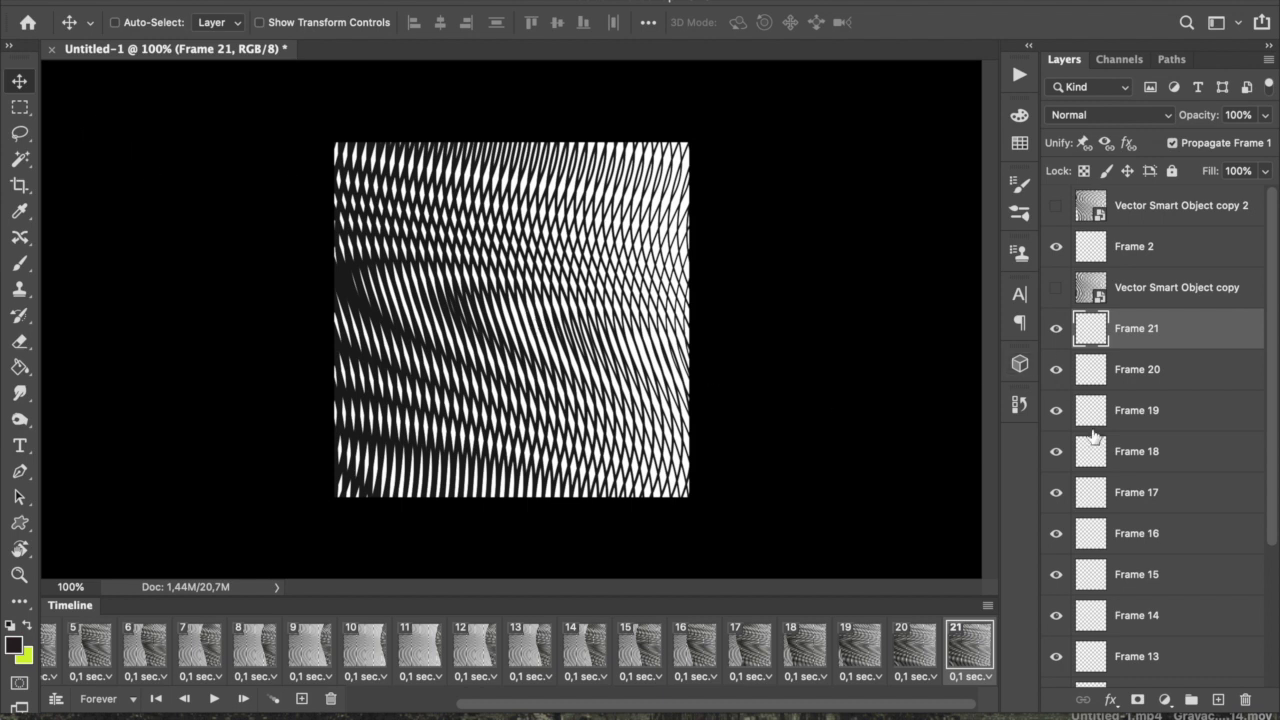
In frame 21, move the upper Vector Smart Object up and slightly left, and compare the result with frame 20.
{"action": "scroll", "coordinate": [1174, 392], "scroll_direction": "down", "scroll_amount": 5}
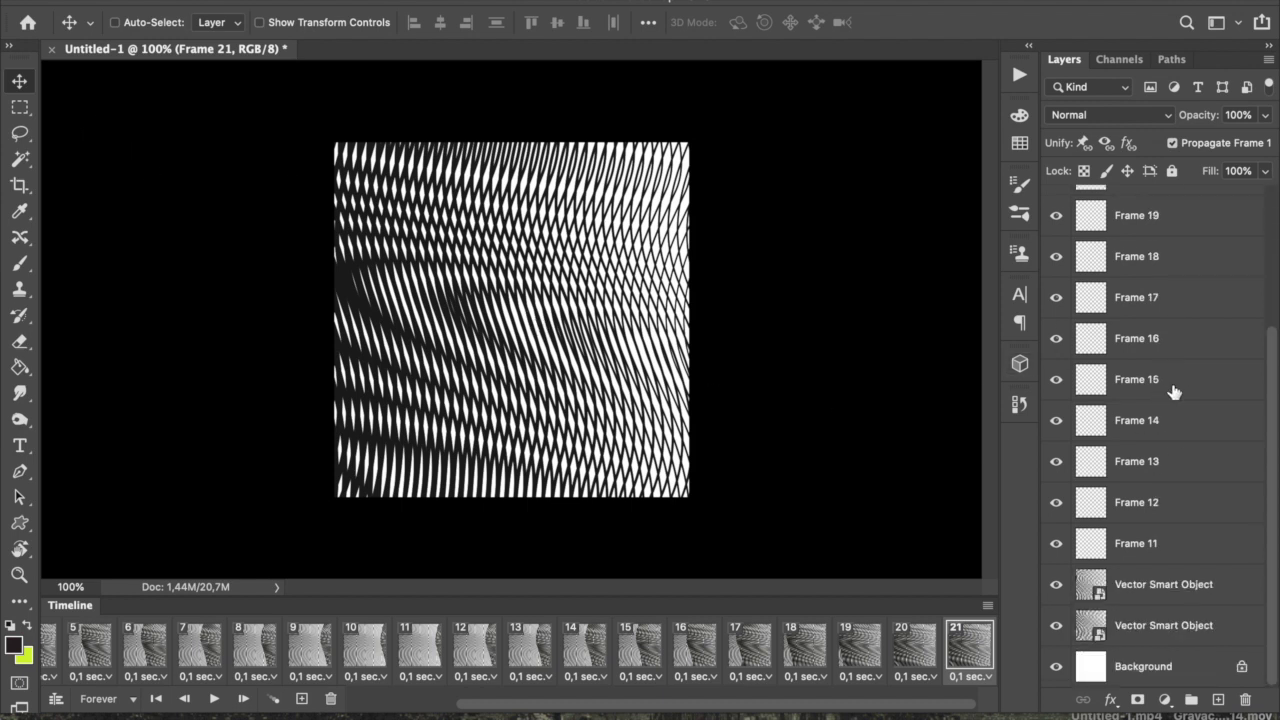
{"action": "left_click", "coordinate": [1142, 590]}
{"action": "left_click_drag", "start_coordinate": [578, 375], "coordinate": [565, 277]}
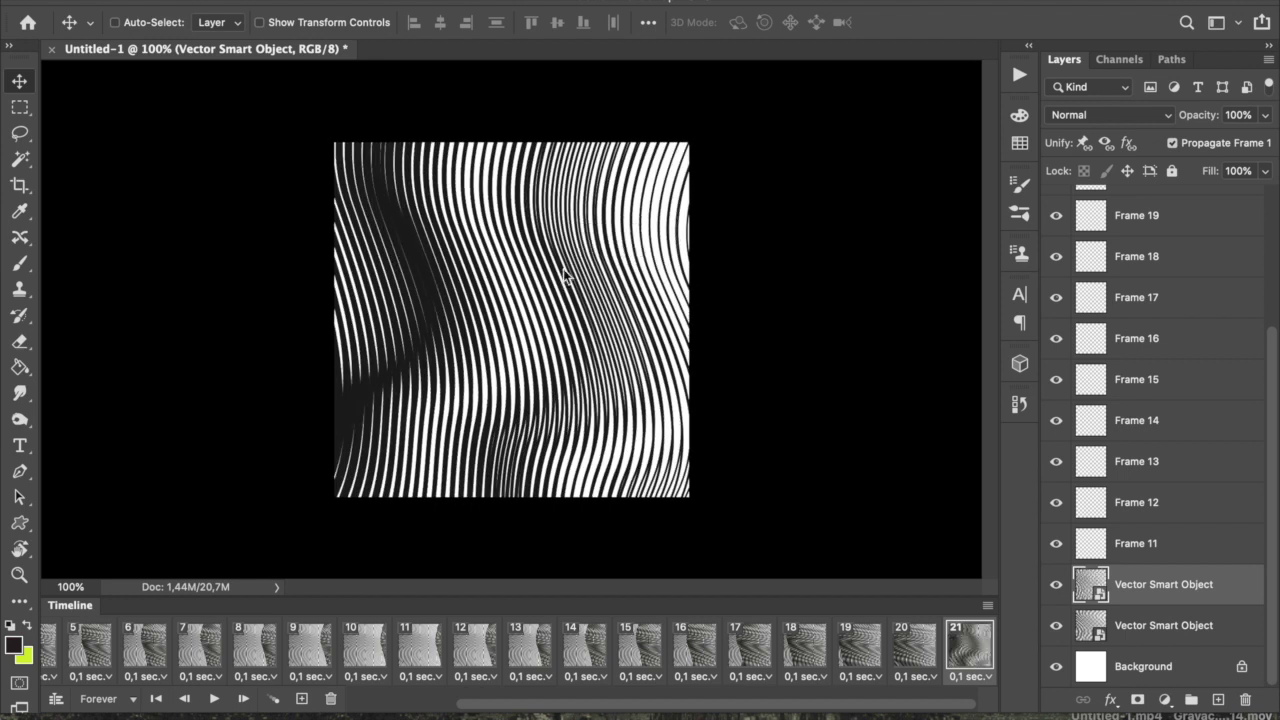
{"action": "left_click", "coordinate": [924, 648]}
{"action": "left_click", "coordinate": [966, 650]}
{"action": "left_click", "coordinate": [914, 656]}
{"action": "left_click", "coordinate": [958, 656]}
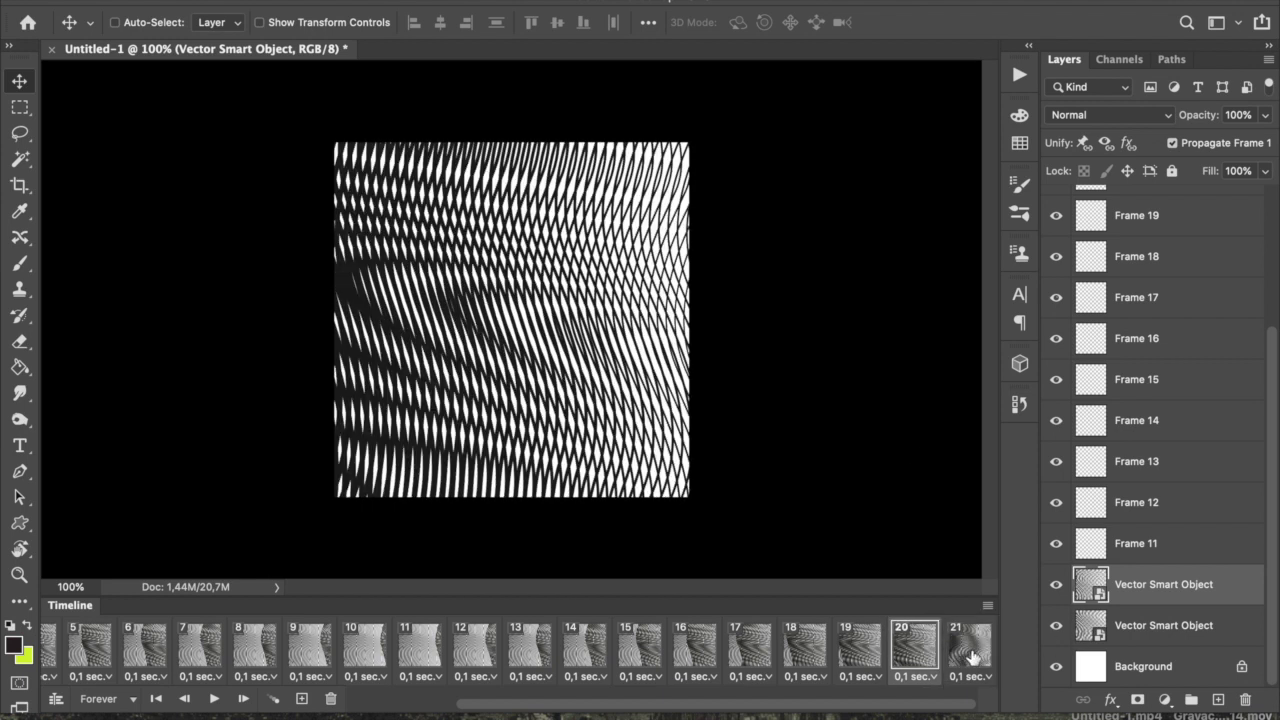
Try tweening between frames 20 and 21 with 5 added frames, and play the animation back.
{"action": "left_click", "coordinate": [914, 650]}
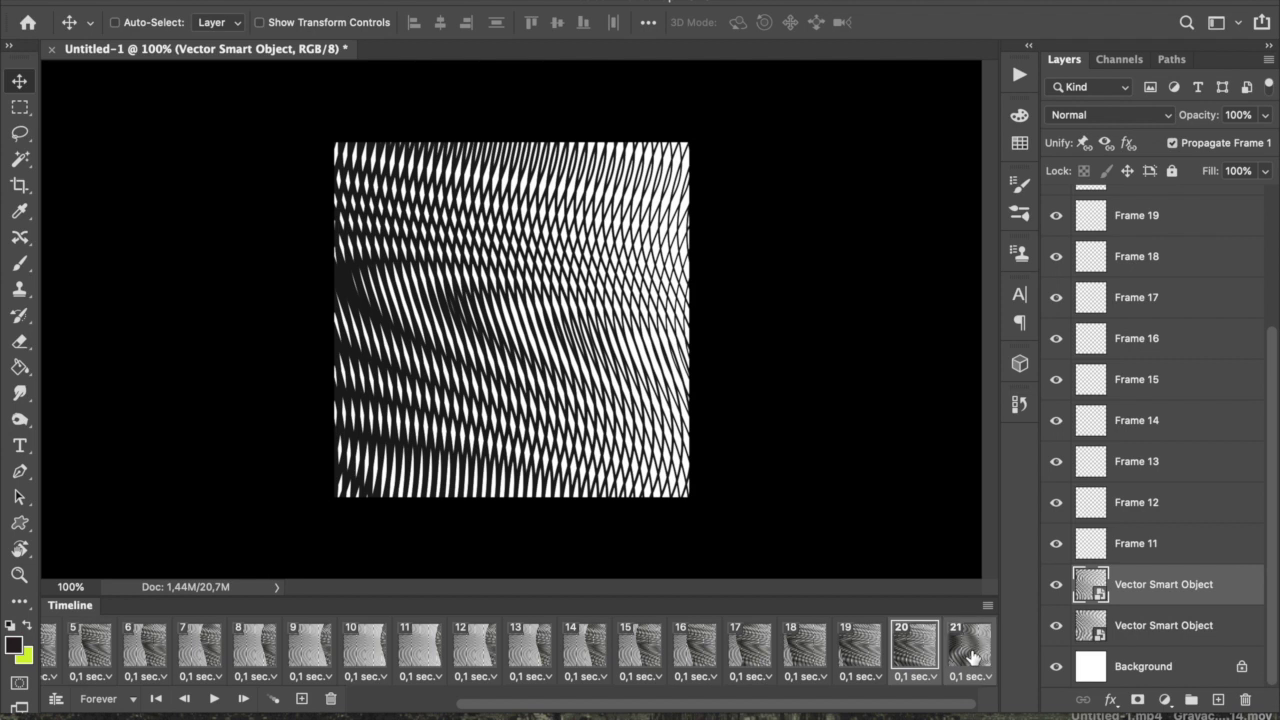
{"action": "left_click", "coordinate": [274, 701]}
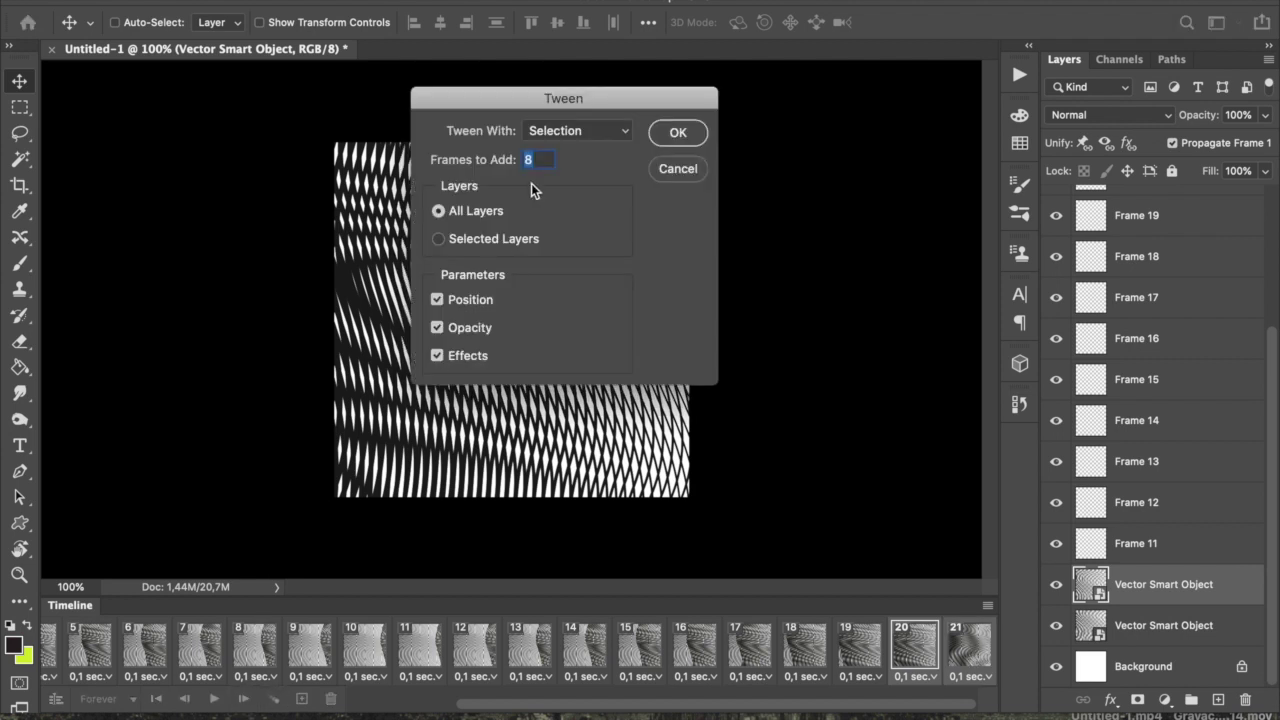
{"action": "left_click_drag", "start_coordinate": [535, 160], "coordinate": [521, 162]}
{"action": "left_click", "coordinate": [674, 133]}
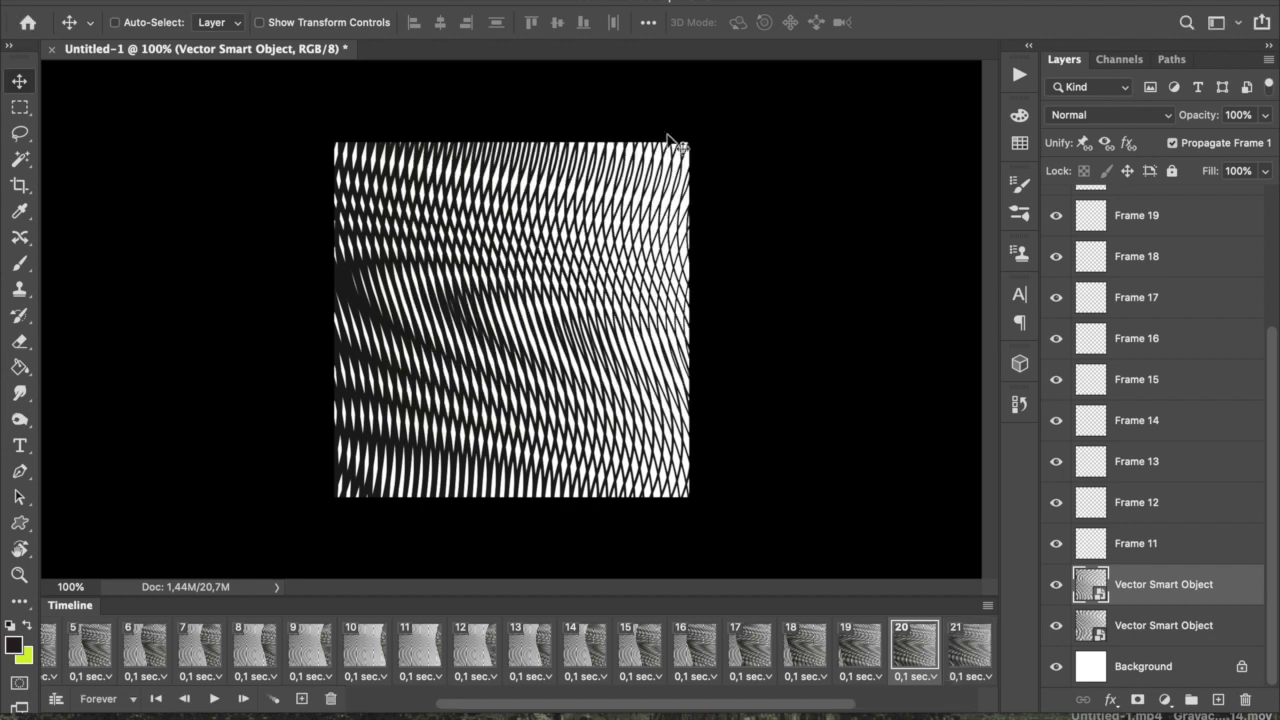
{"action": "scroll", "coordinate": [652, 642], "scroll_direction": "right", "scroll_amount": 5}
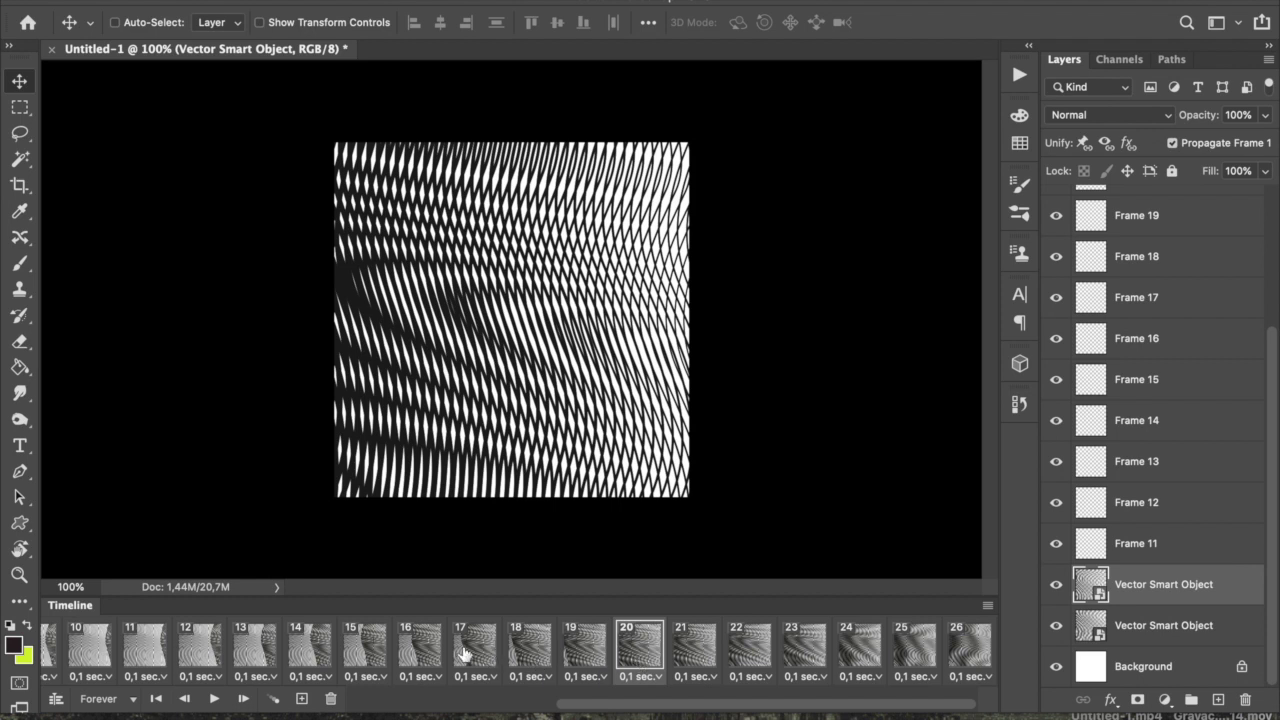
{"action": "left_click", "coordinate": [465, 653]}
{"action": "left_click", "coordinate": [214, 699]}
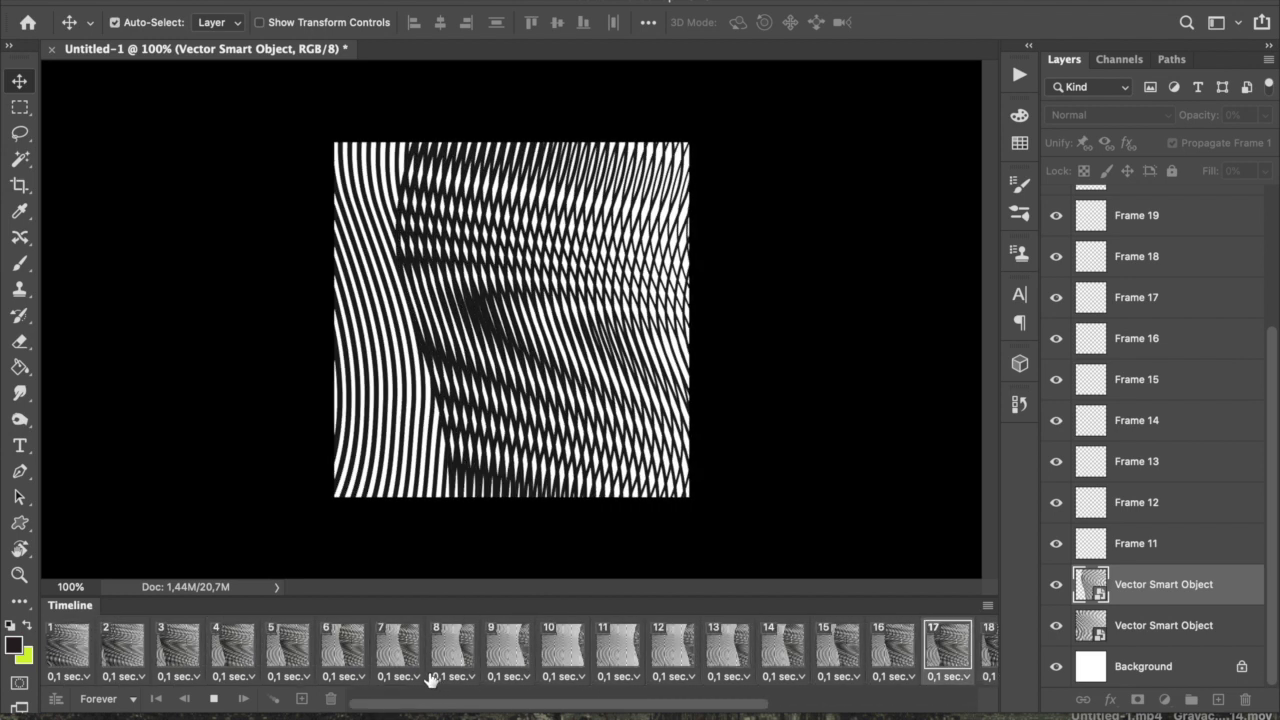
{"action": "key", "text": "space"}
Tween between frames 20 and 21 with 10 added frames.
{"action": "scroll", "coordinate": [710, 650], "scroll_direction": "right", "scroll_amount": 4}
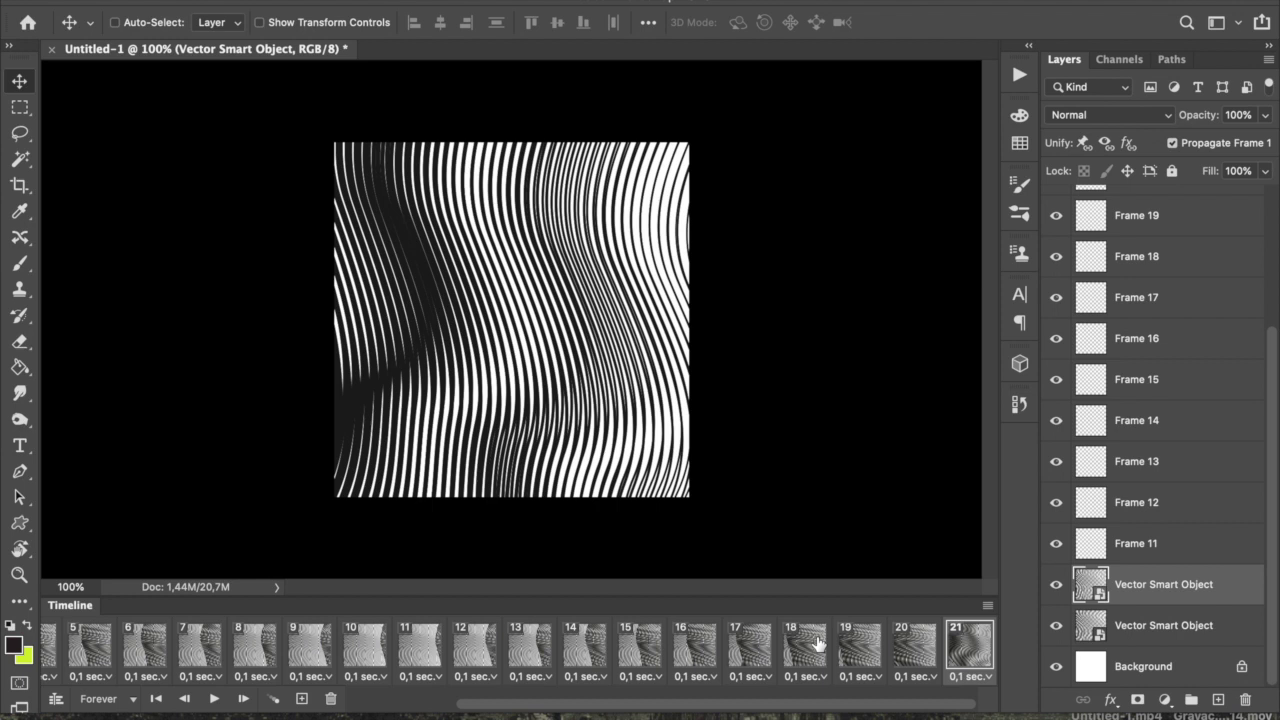
{"action": "left_click", "coordinate": [912, 645], "text": "shift"}
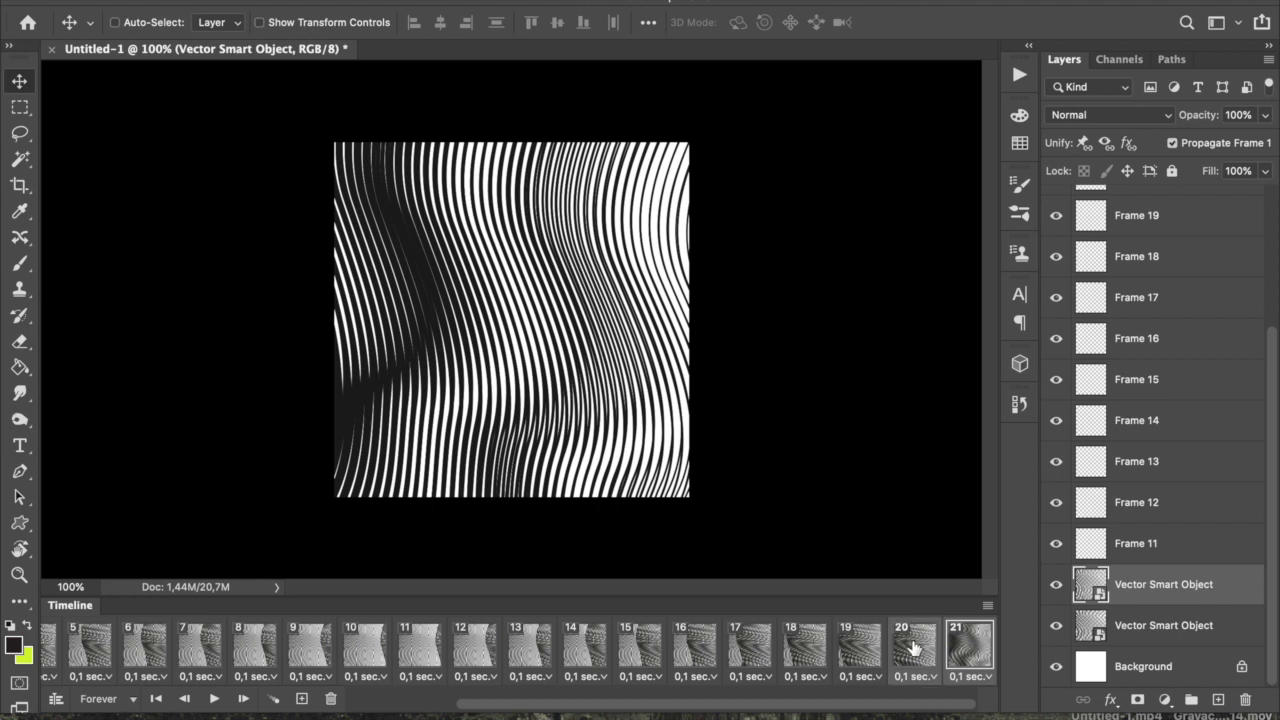
{"action": "left_click", "coordinate": [274, 699]}
{"action": "type", "text": "10"}
{"action": "left_click", "coordinate": [666, 134]}
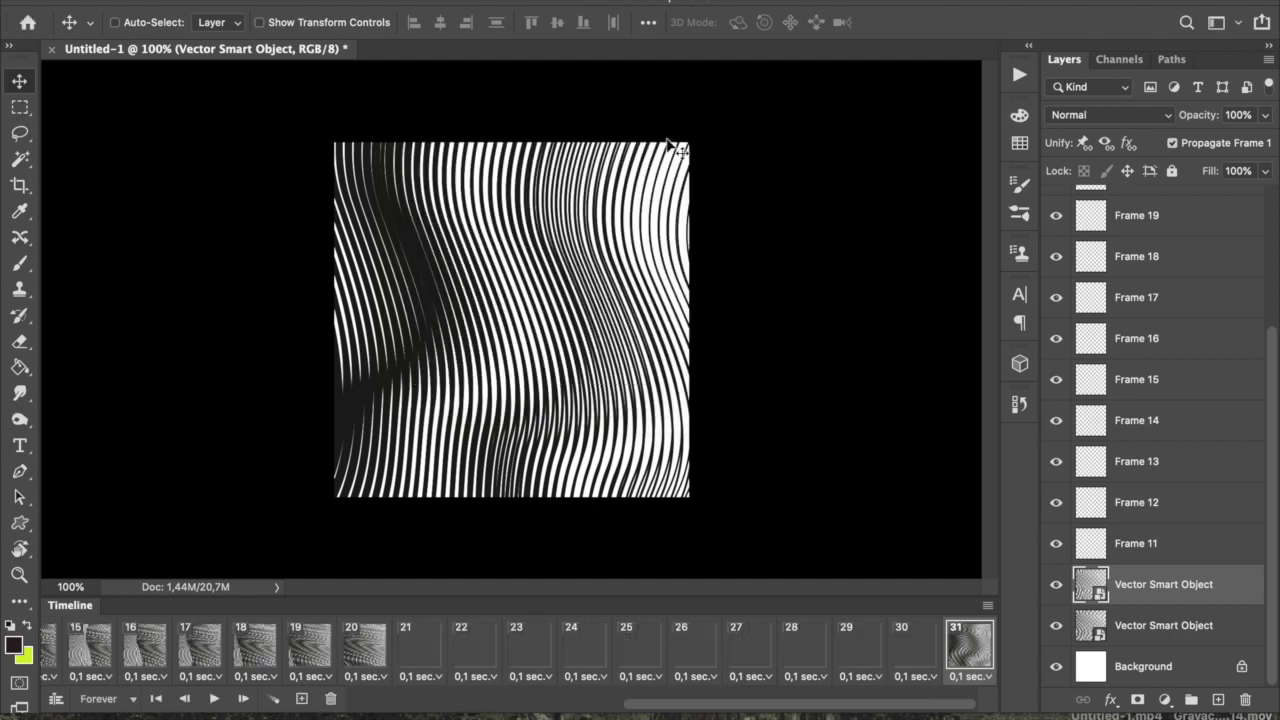
Play the animation from frame 21 to preview the newly tweened section.
{"action": "left_click", "coordinate": [399, 648]}
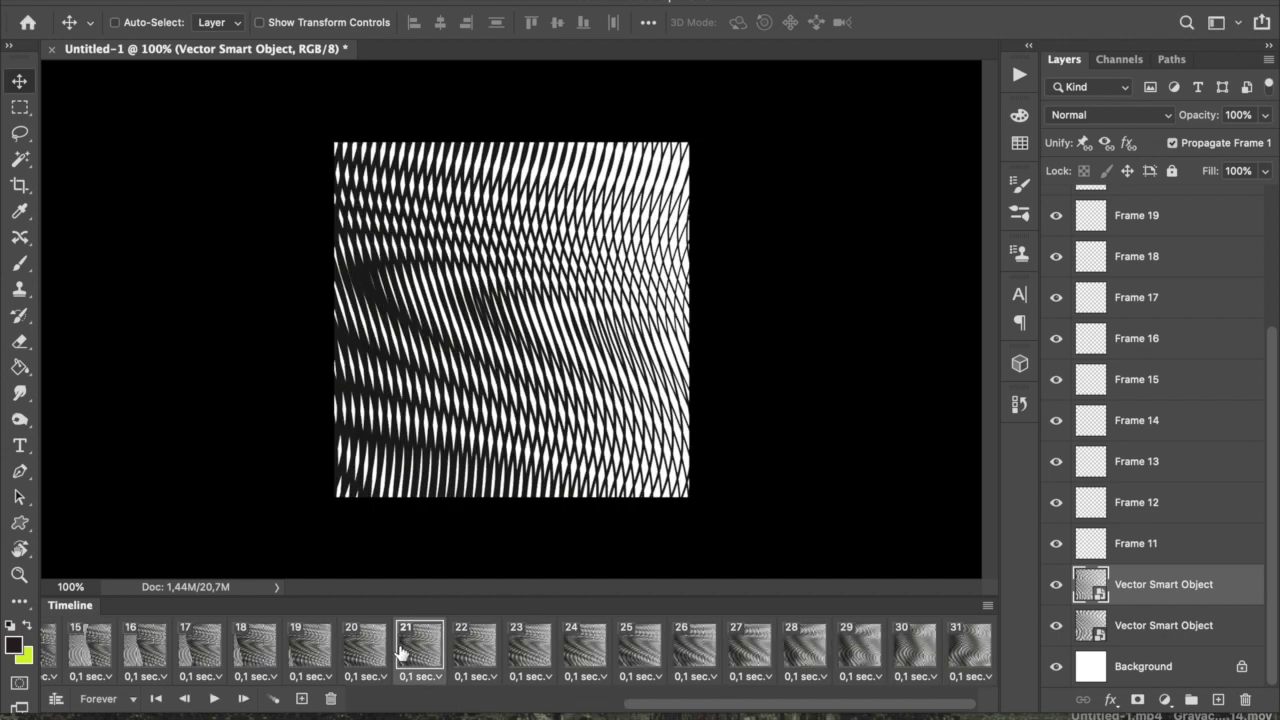
{"action": "left_click", "coordinate": [214, 698]}
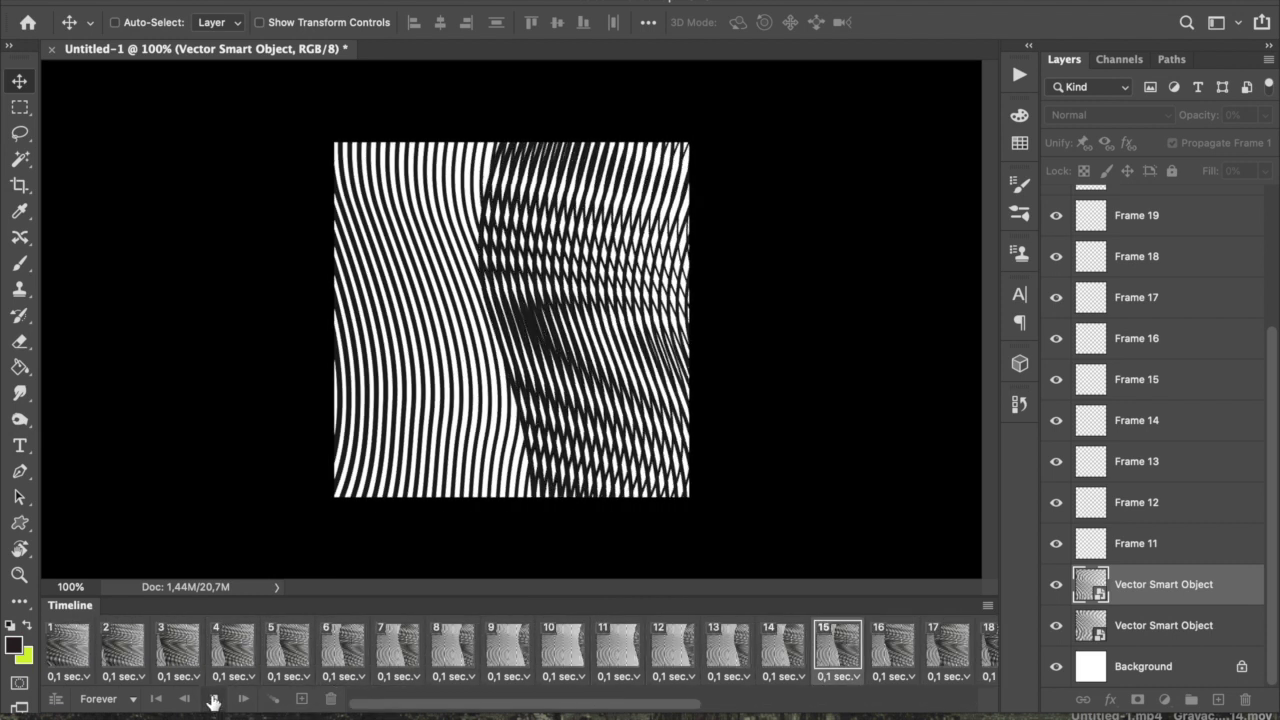
{"action": "left_click", "coordinate": [213, 698]}
Step through the tweened frames from frame 22 to frame 31 to examine how the moiré pattern changes.
{"action": "scroll", "coordinate": [591, 677], "scroll_direction": "right", "scroll_amount": 5}
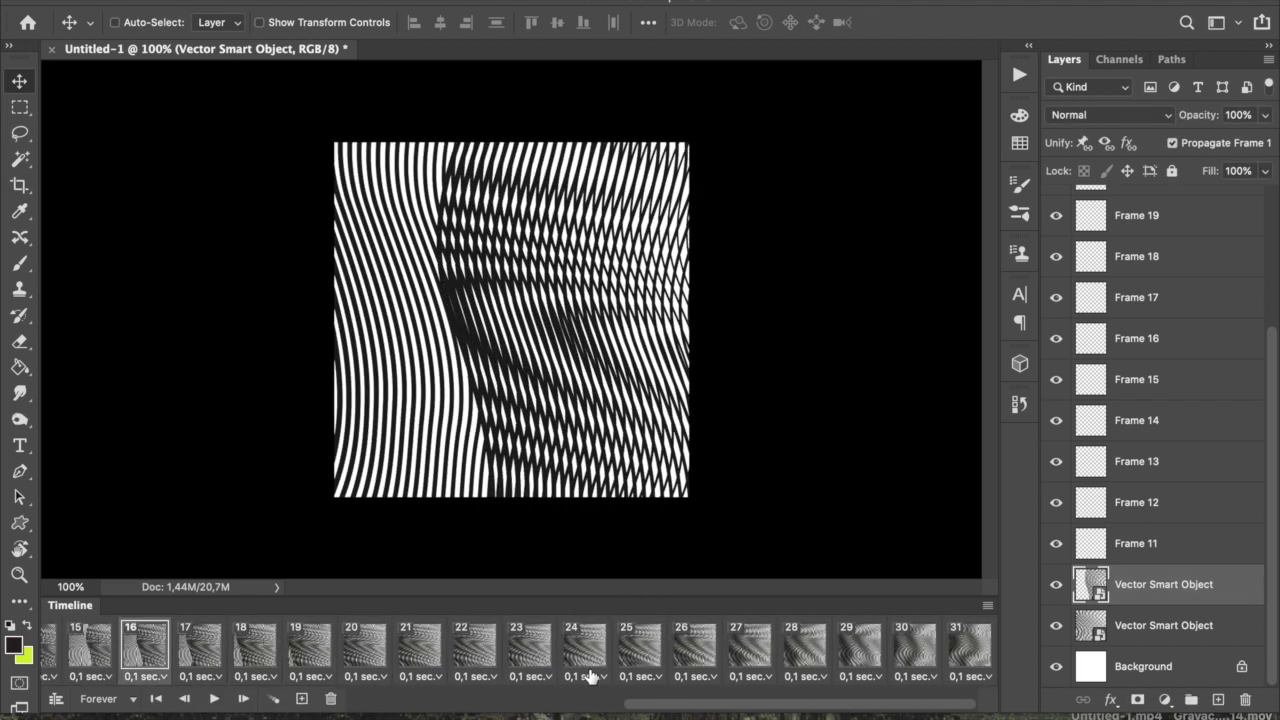
{"action": "left_click", "coordinate": [965, 650]}
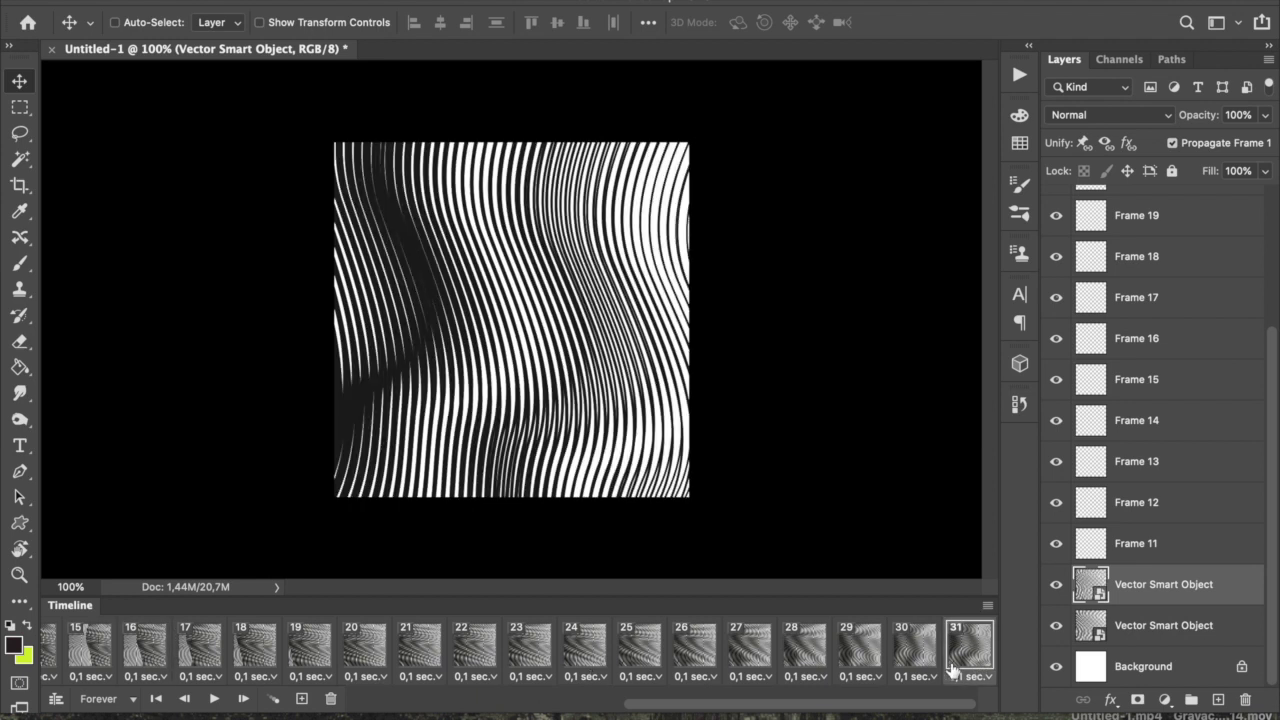
{"action": "left_click", "coordinate": [587, 648]}
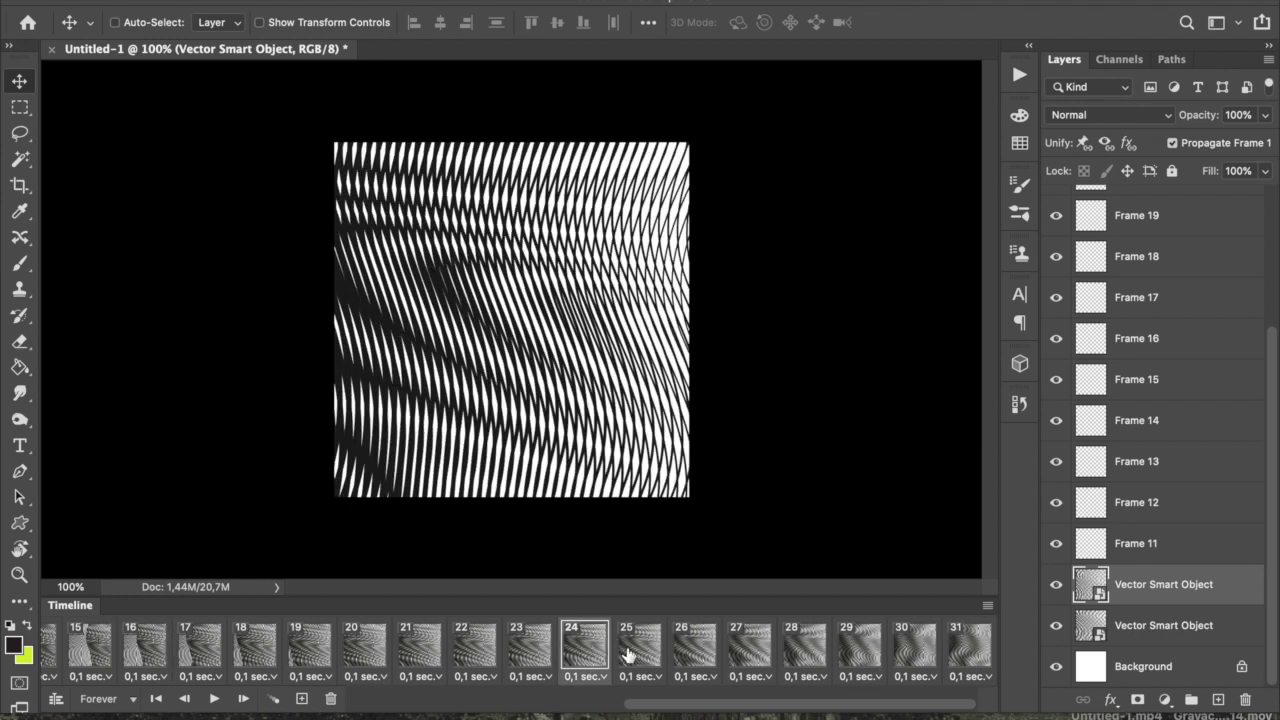
{"action": "left_click", "coordinate": [632, 655]}
{"action": "left_click", "coordinate": [563, 657]}
{"action": "left_click", "coordinate": [468, 652]}
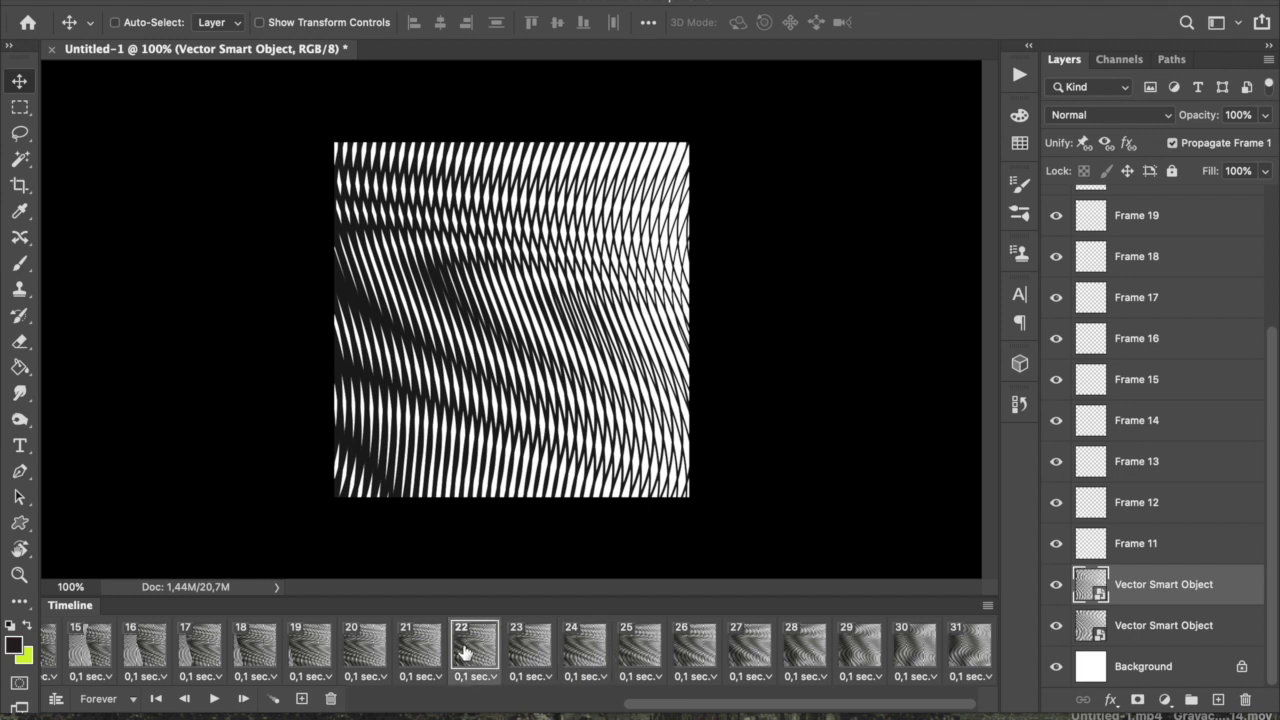
{"action": "left_click", "coordinate": [517, 653]}
{"action": "left_click", "coordinate": [575, 652]}
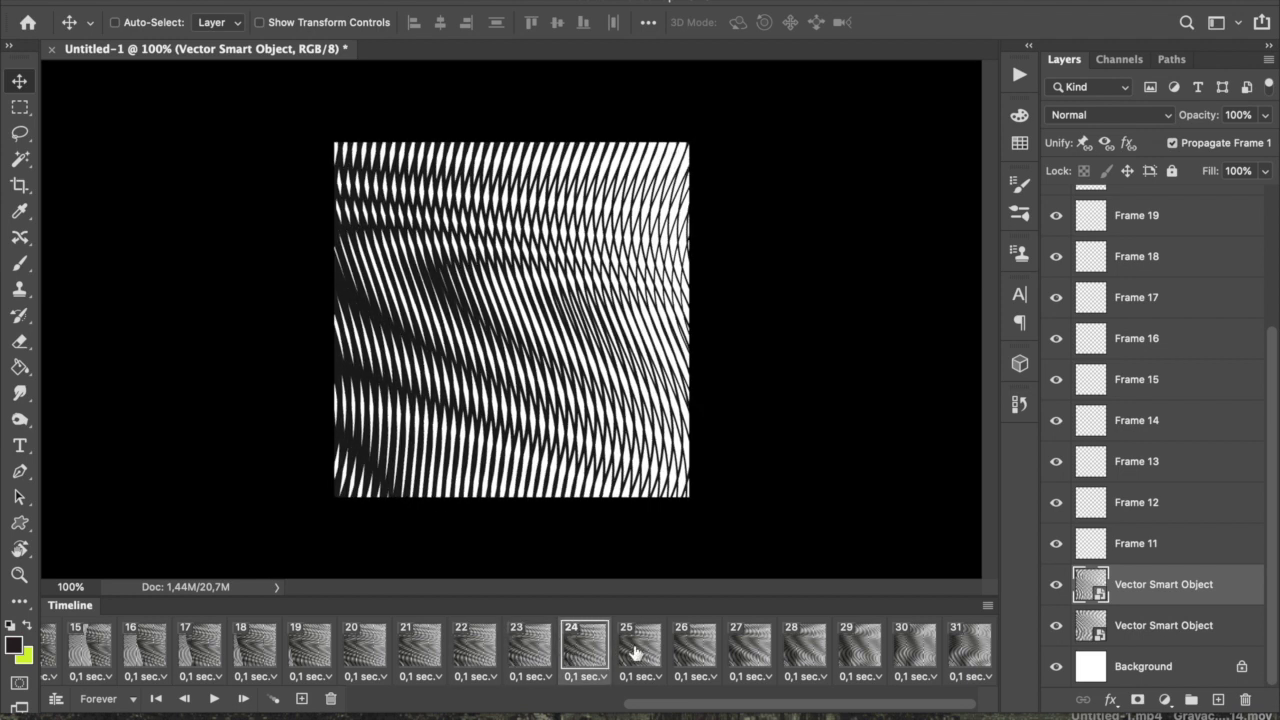
{"action": "left_click", "coordinate": [636, 653]}
{"action": "left_click", "coordinate": [700, 655]}
{"action": "left_click", "coordinate": [755, 655]}
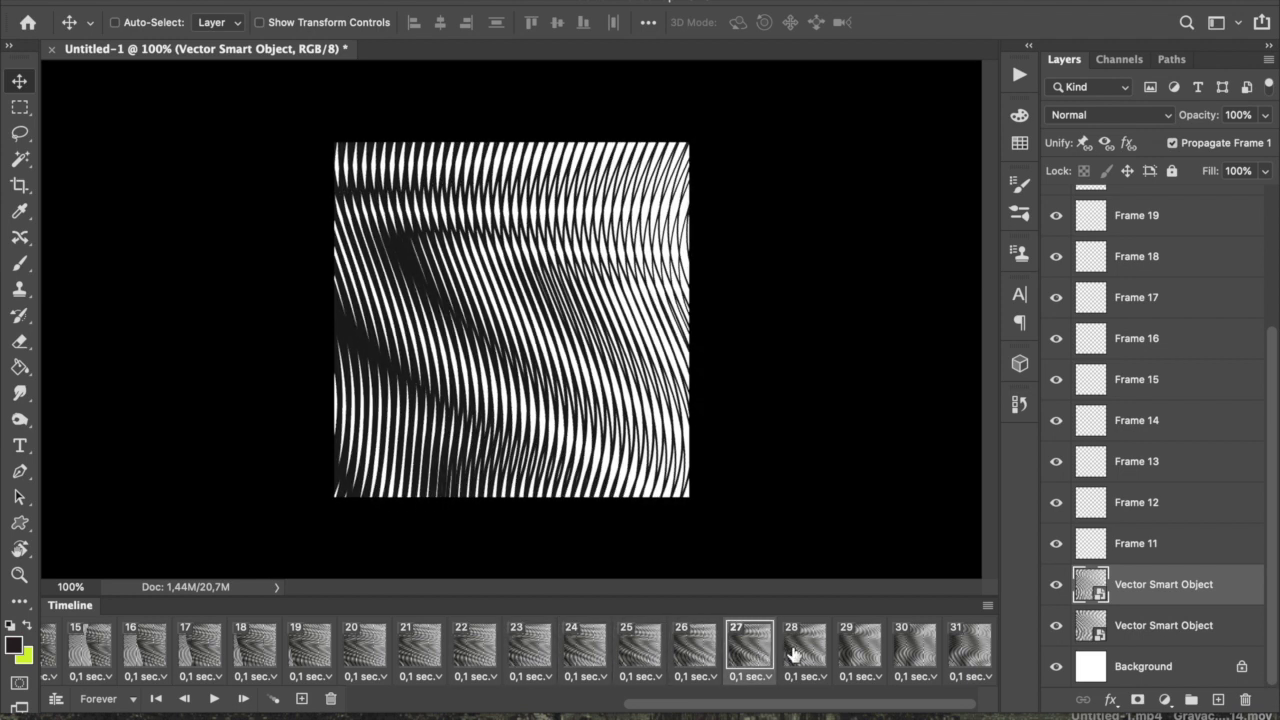
{"action": "left_click", "coordinate": [792, 654]}
{"action": "left_click", "coordinate": [858, 655]}
{"action": "left_click", "coordinate": [914, 655]}
{"action": "left_click", "coordinate": [976, 656]}
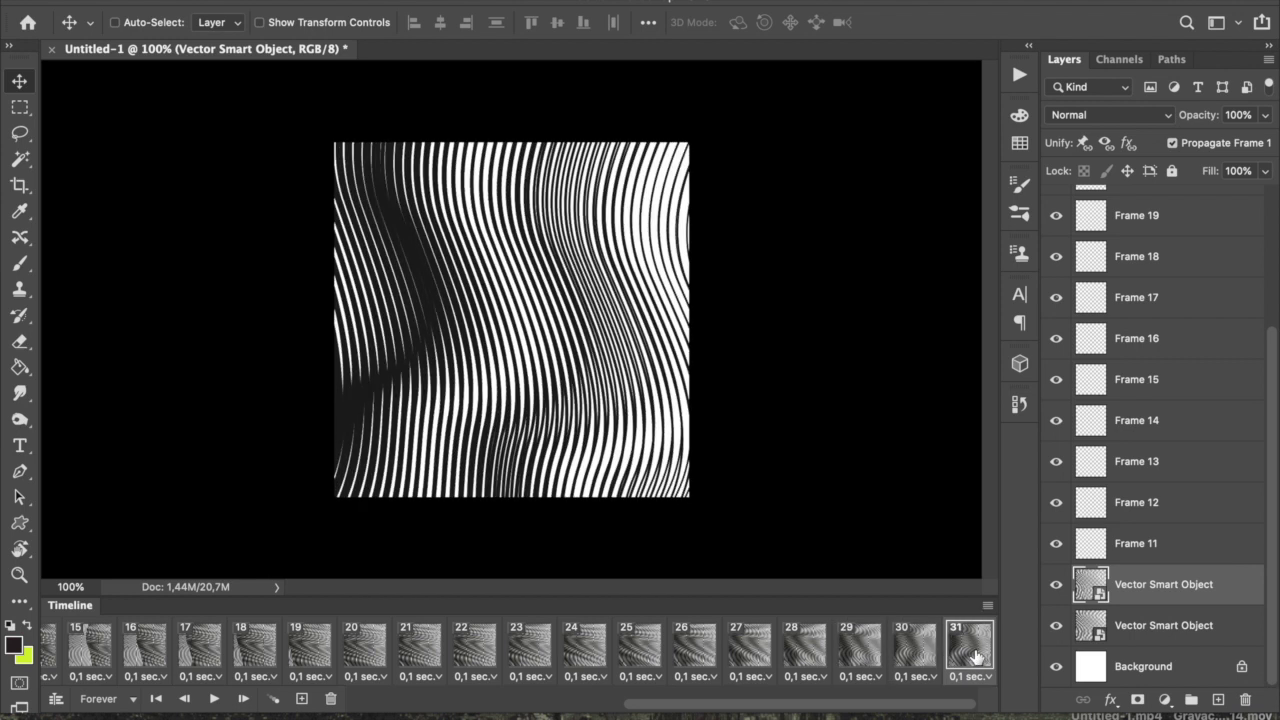
Step backwards from frame 30 to frame 18, and compare the frames around the transition at frame 21.
{"action": "left_click", "coordinate": [914, 655]}
{"action": "left_click", "coordinate": [858, 655]}
{"action": "left_click", "coordinate": [803, 655]}
{"action": "left_click", "coordinate": [750, 655]}
{"action": "left_click", "coordinate": [695, 655]}
{"action": "left_click", "coordinate": [640, 665]}
{"action": "left_click", "coordinate": [585, 665]}
{"action": "left_click", "coordinate": [530, 663]}
{"action": "left_click", "coordinate": [460, 660]}
{"action": "left_click", "coordinate": [421, 659]}
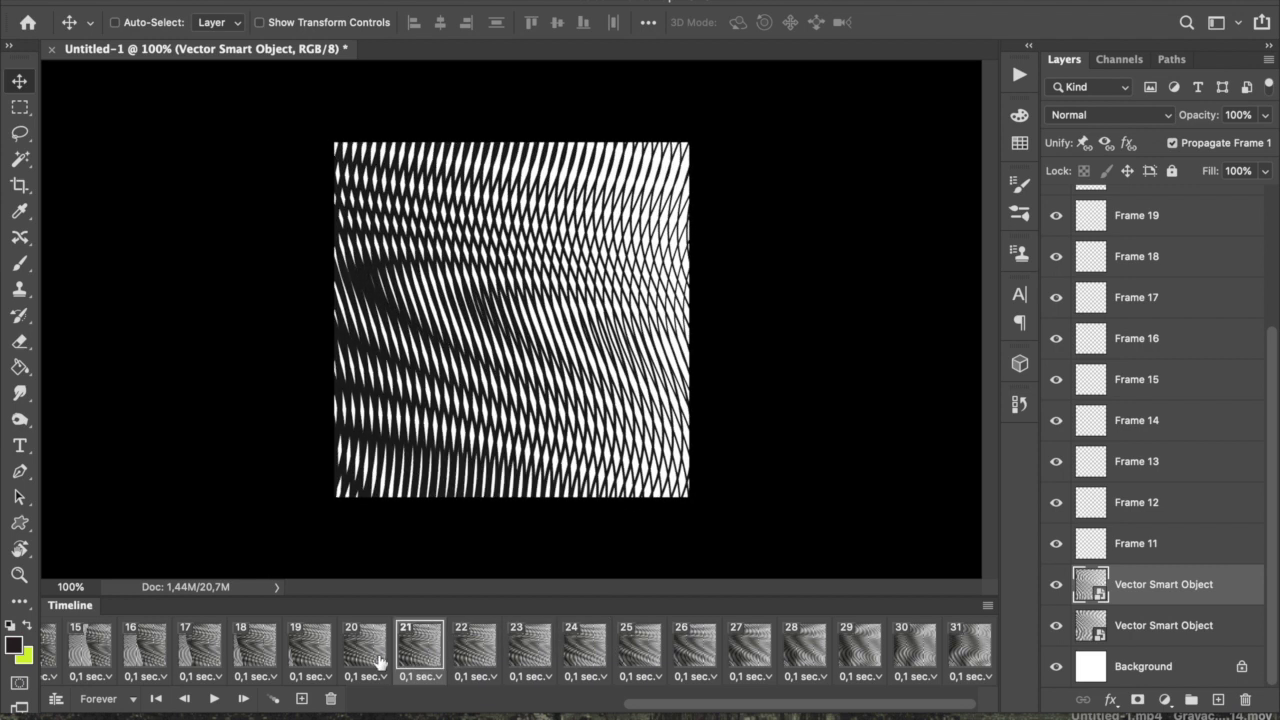
{"action": "left_click", "coordinate": [379, 661]}
{"action": "left_click", "coordinate": [320, 662]}
{"action": "left_click", "coordinate": [258, 660]}
{"action": "left_click", "coordinate": [310, 660]}
{"action": "left_click", "coordinate": [358, 660]}
{"action": "left_click", "coordinate": [407, 660]}
{"action": "left_click", "coordinate": [471, 660]}
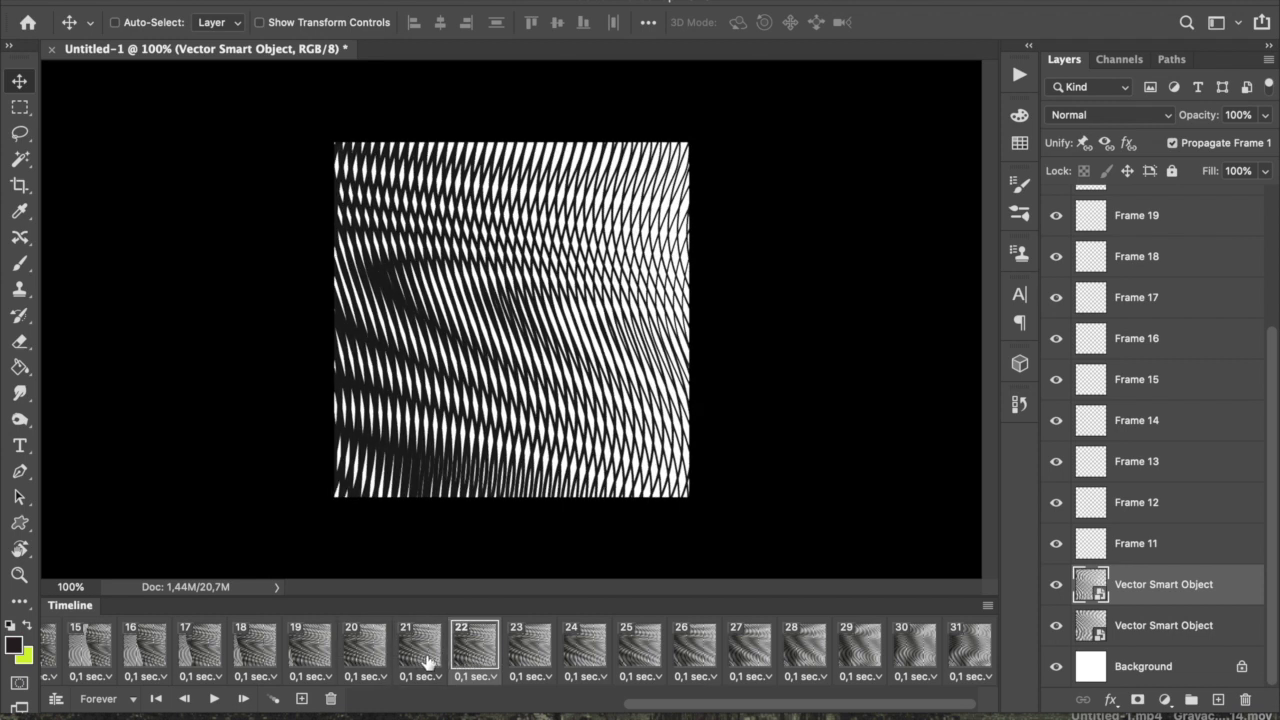
Duplicate frames 21 through 31, reverse the order of the copied frames, and play the animation.
{"action": "left_click", "coordinate": [428, 662]}
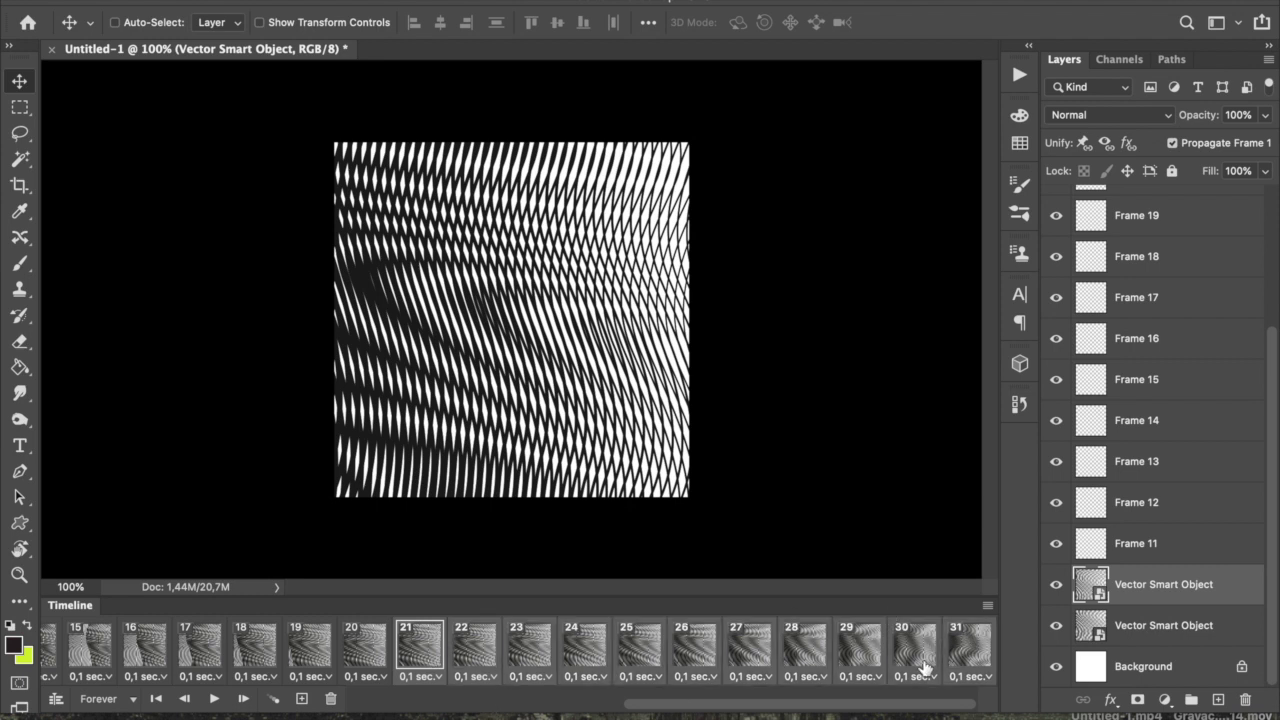
{"action": "left_click", "coordinate": [300, 703]}
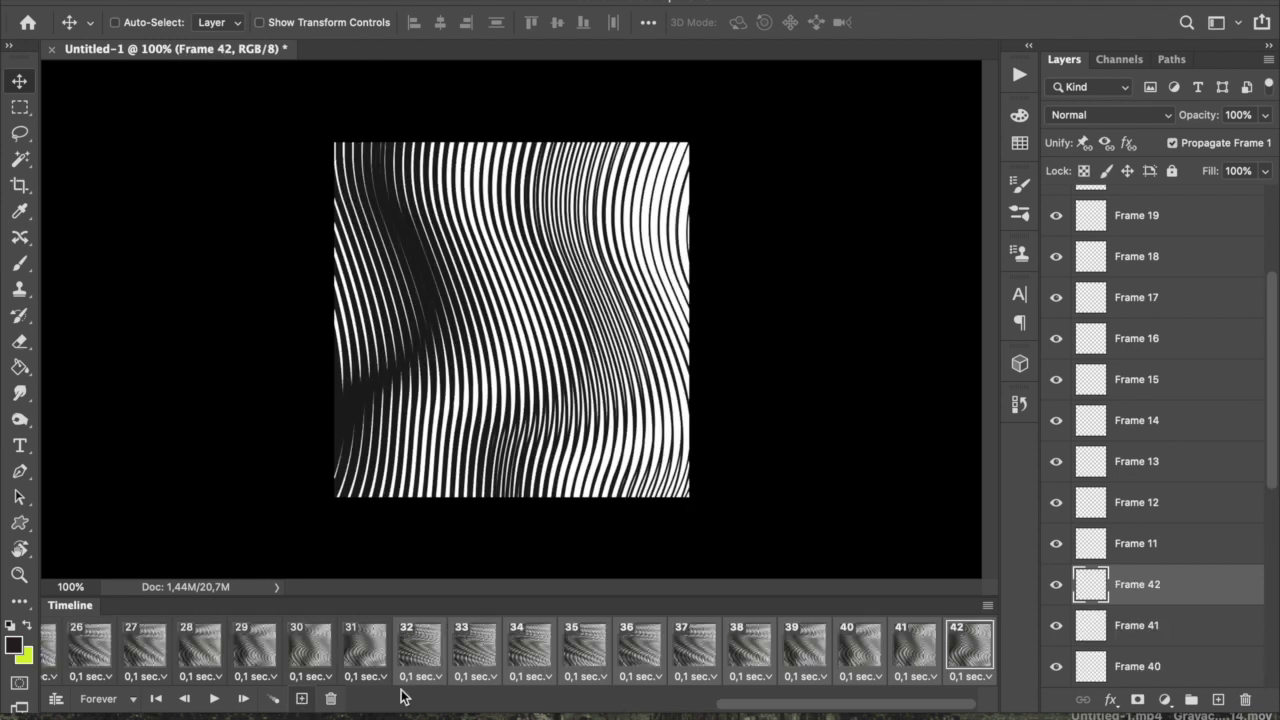
{"action": "left_click", "coordinate": [984, 605]}
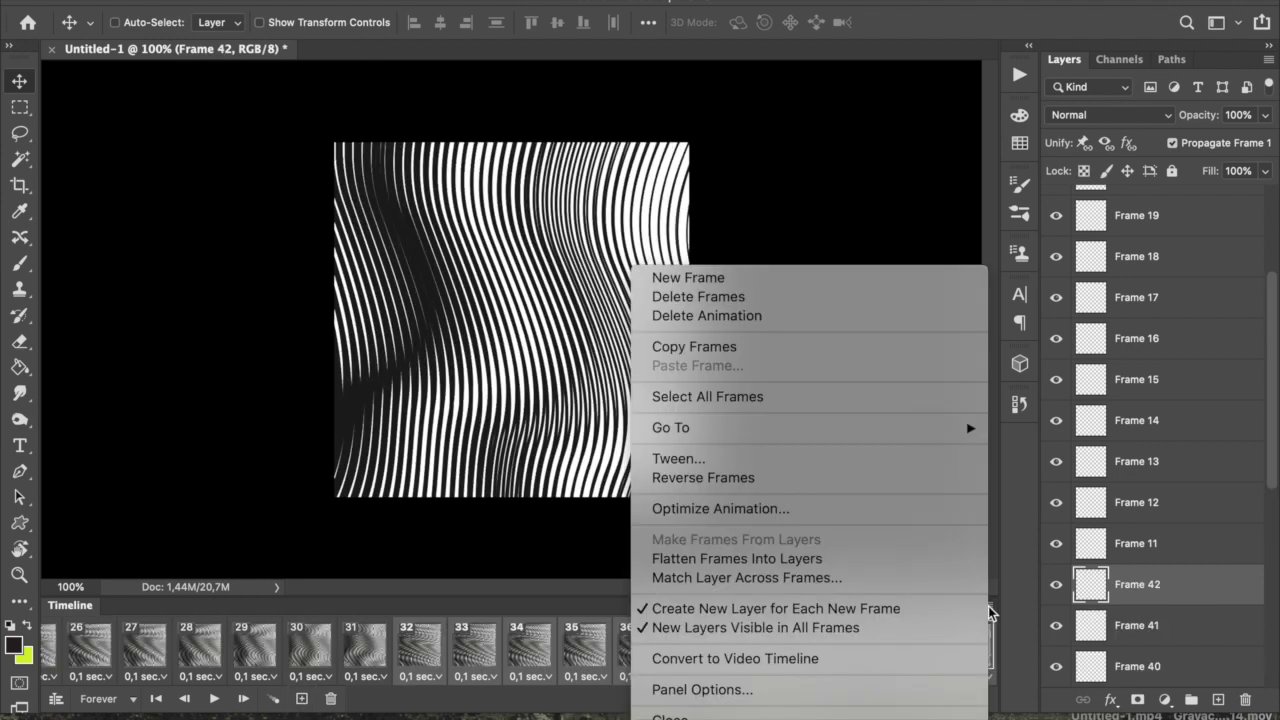
{"action": "left_click", "coordinate": [855, 485]}
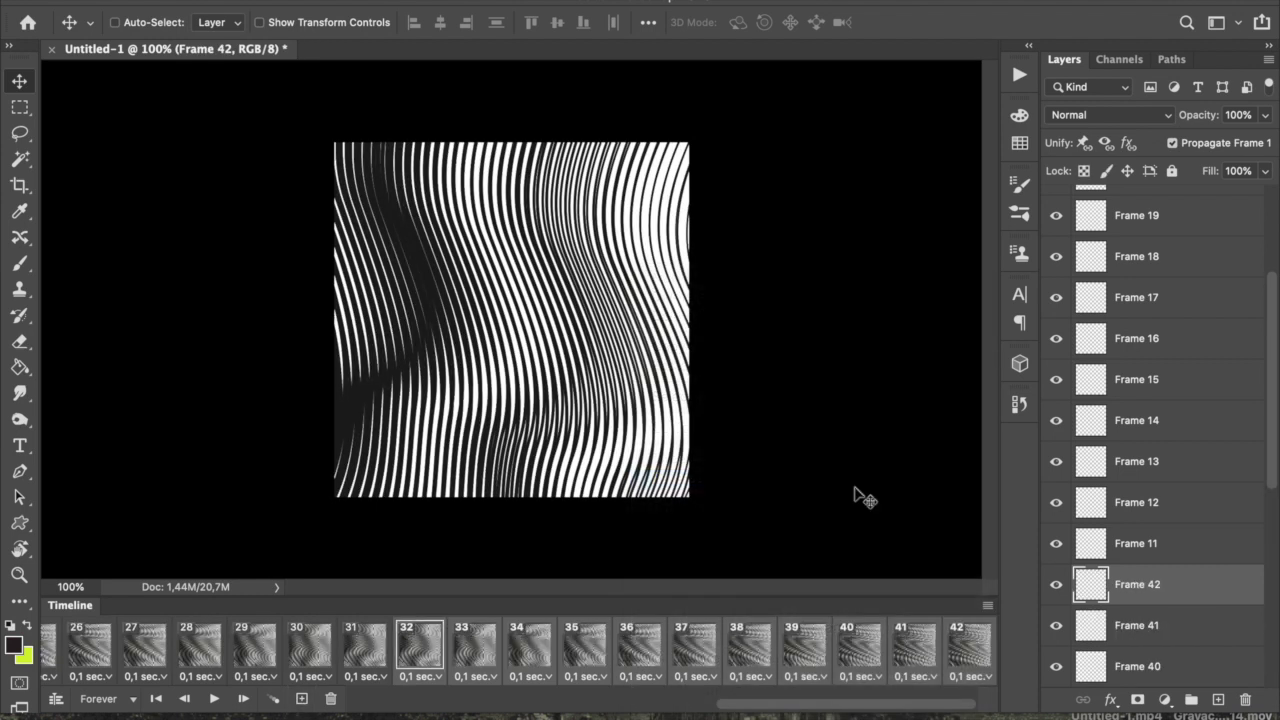
{"action": "left_click", "coordinate": [213, 699]}
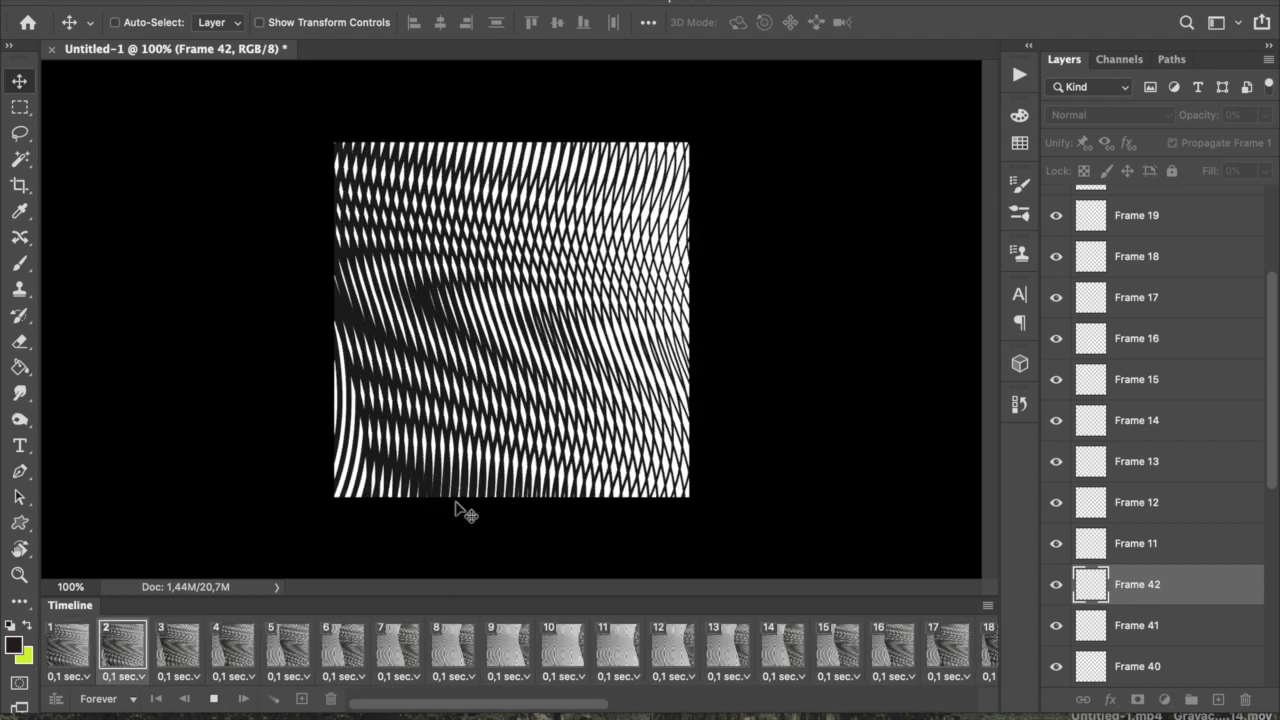
{"action": "left_click", "coordinate": [213, 698]}
Delete frames 1 through 20 from the animation and play the remaining frames.
{"action": "left_click", "coordinate": [70, 645]}
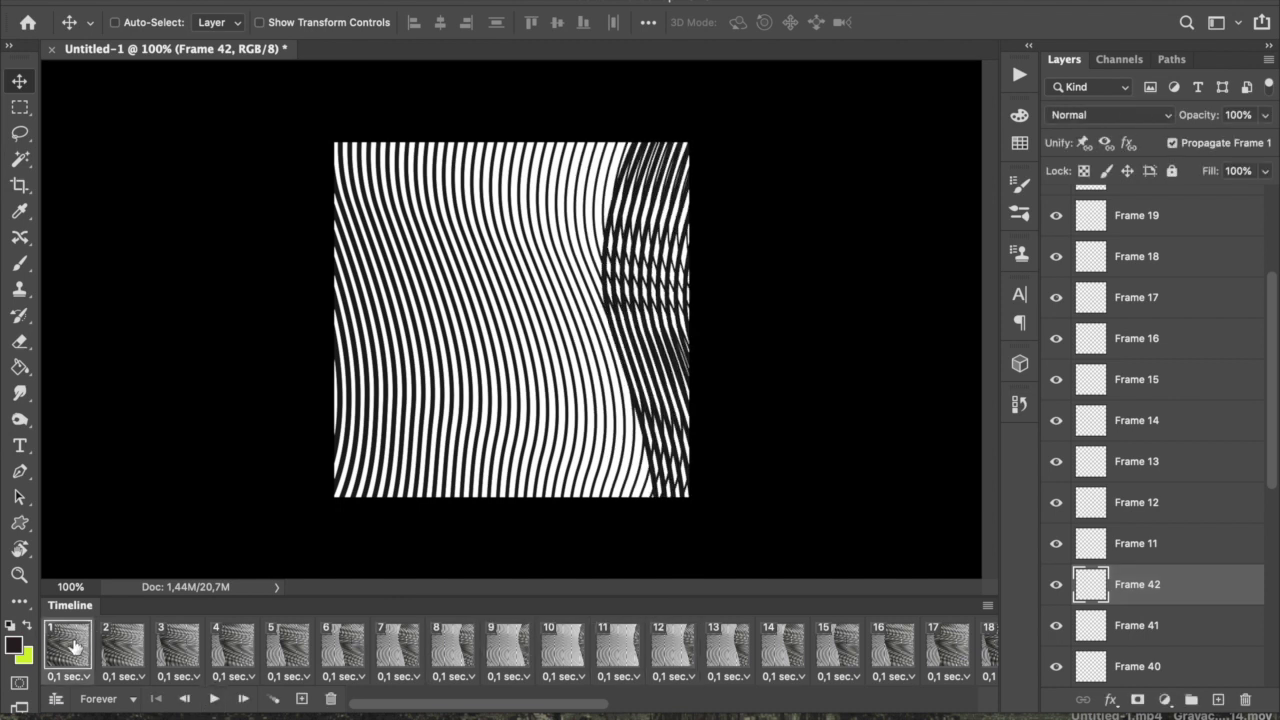
{"action": "scroll", "coordinate": [624, 641], "scroll_direction": "right", "scroll_amount": 10}
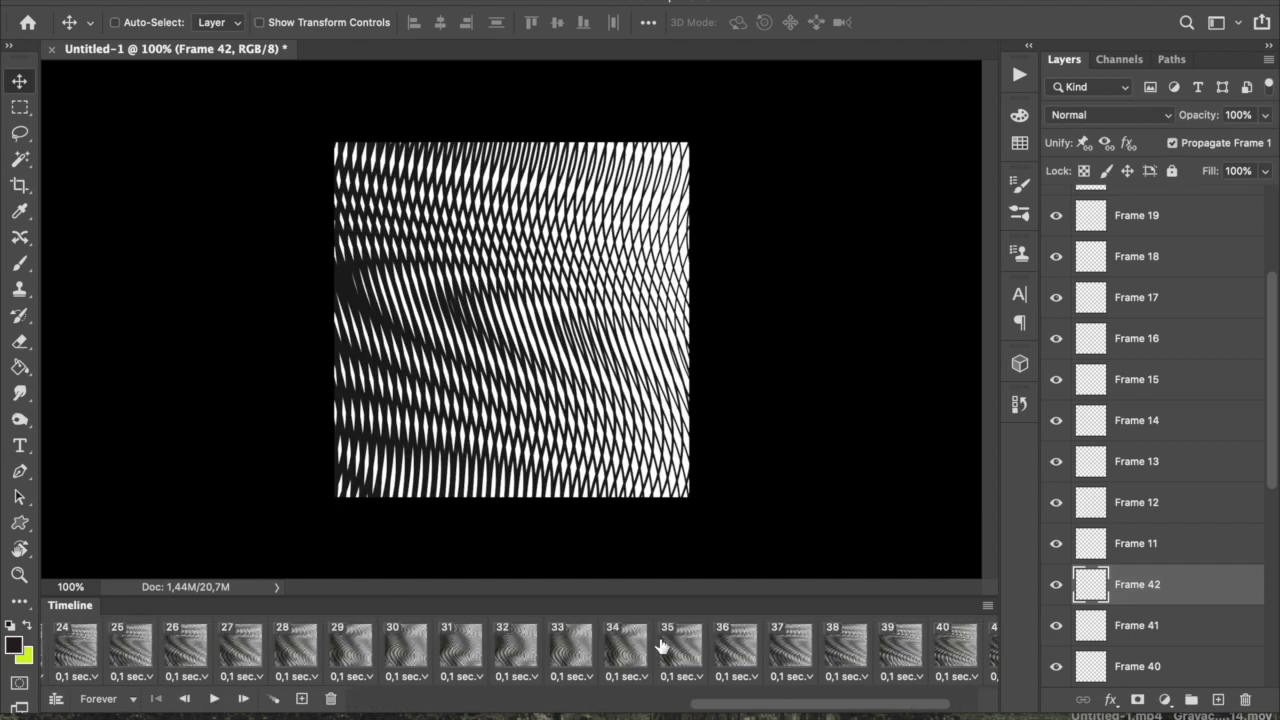
{"action": "scroll", "coordinate": [421, 645], "scroll_direction": "left", "scroll_amount": 5}
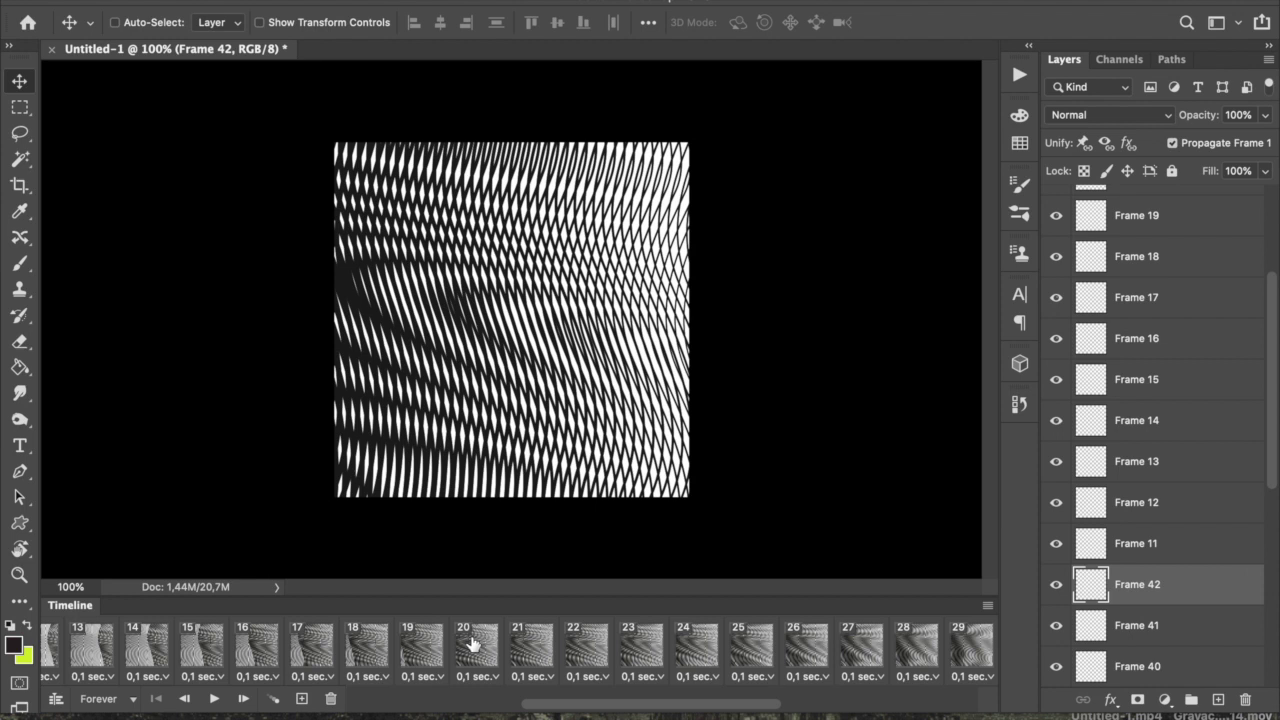
{"action": "left_click", "coordinate": [478, 650], "text": "shift"}
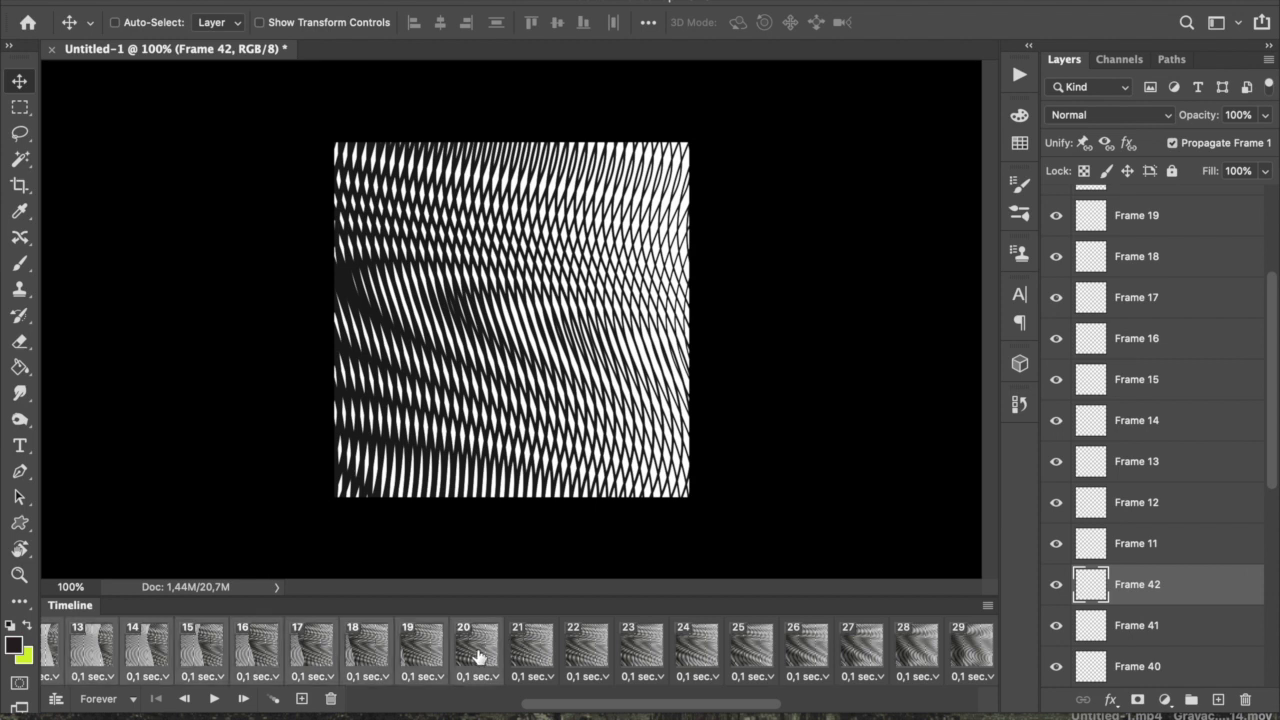
{"action": "left_click", "coordinate": [330, 699]}
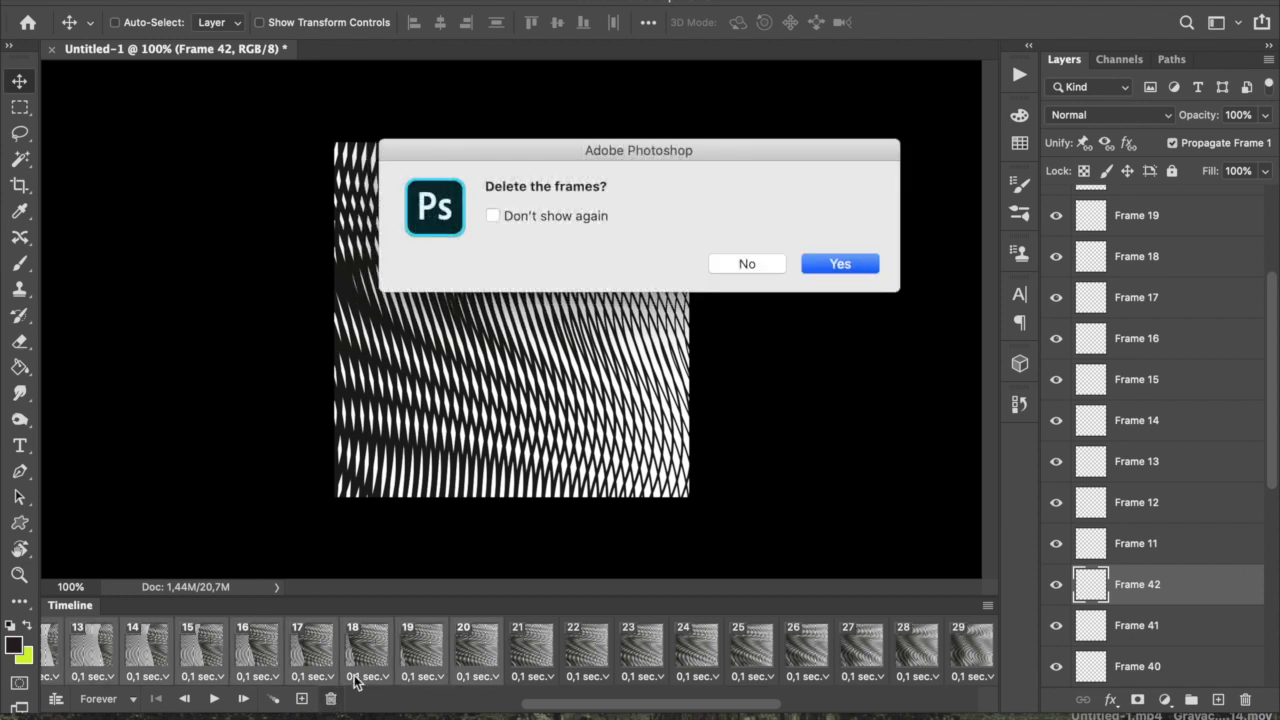
{"action": "left_click", "coordinate": [843, 263]}
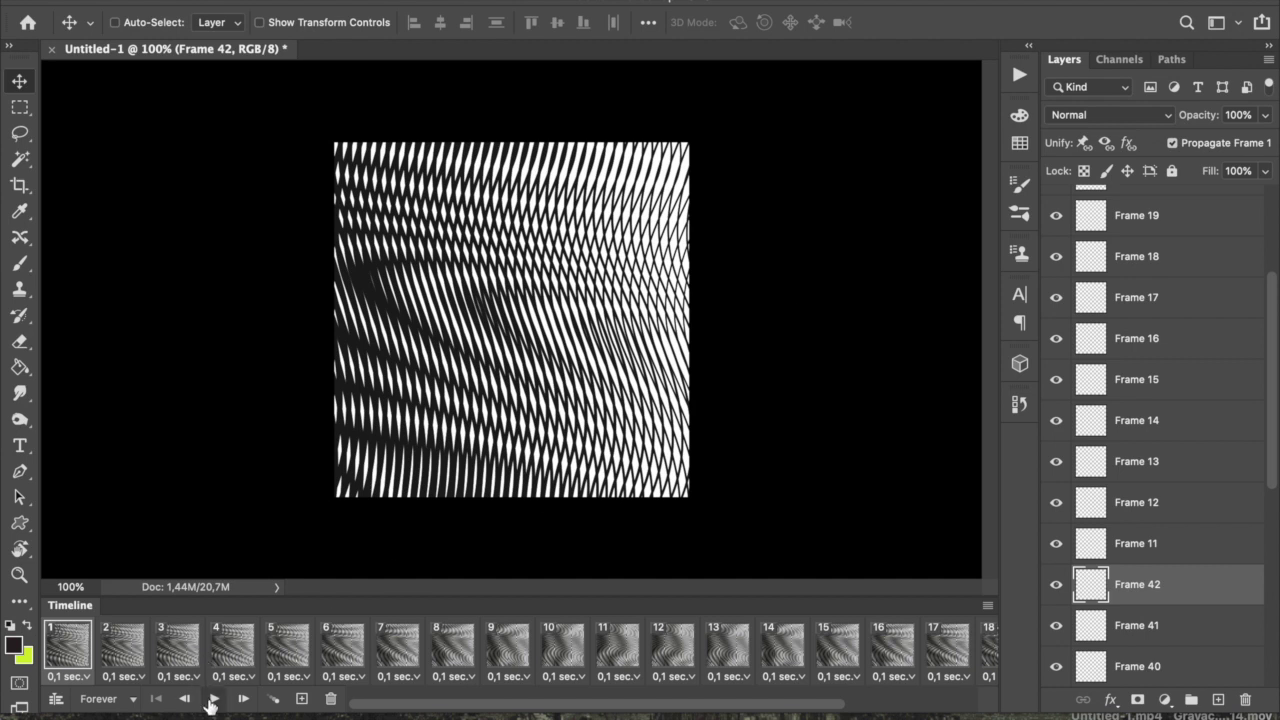
{"action": "left_click", "coordinate": [212, 699]}
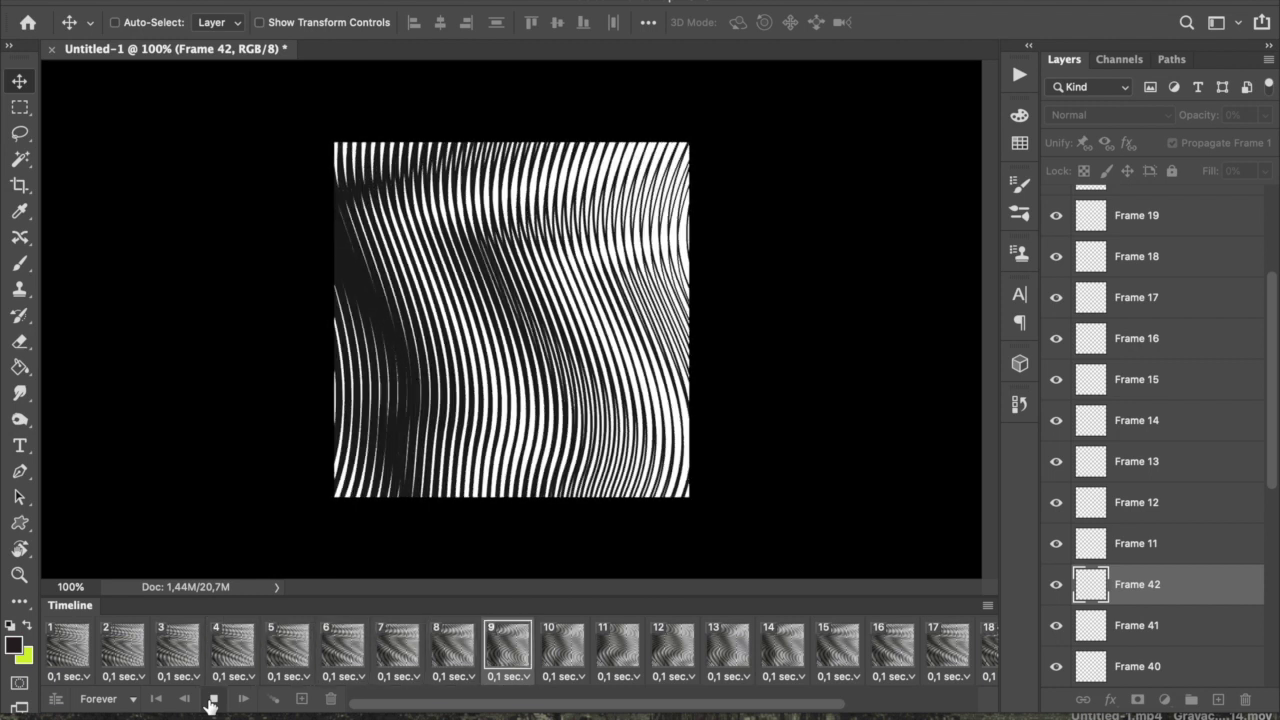
{"action": "left_click", "coordinate": [211, 700]}
Duplicate frame 22 at the end of the animation and move the upper Vector Smart Object far down in the copy.
{"action": "scroll", "coordinate": [680, 662], "scroll_direction": "right", "scroll_amount": 5}
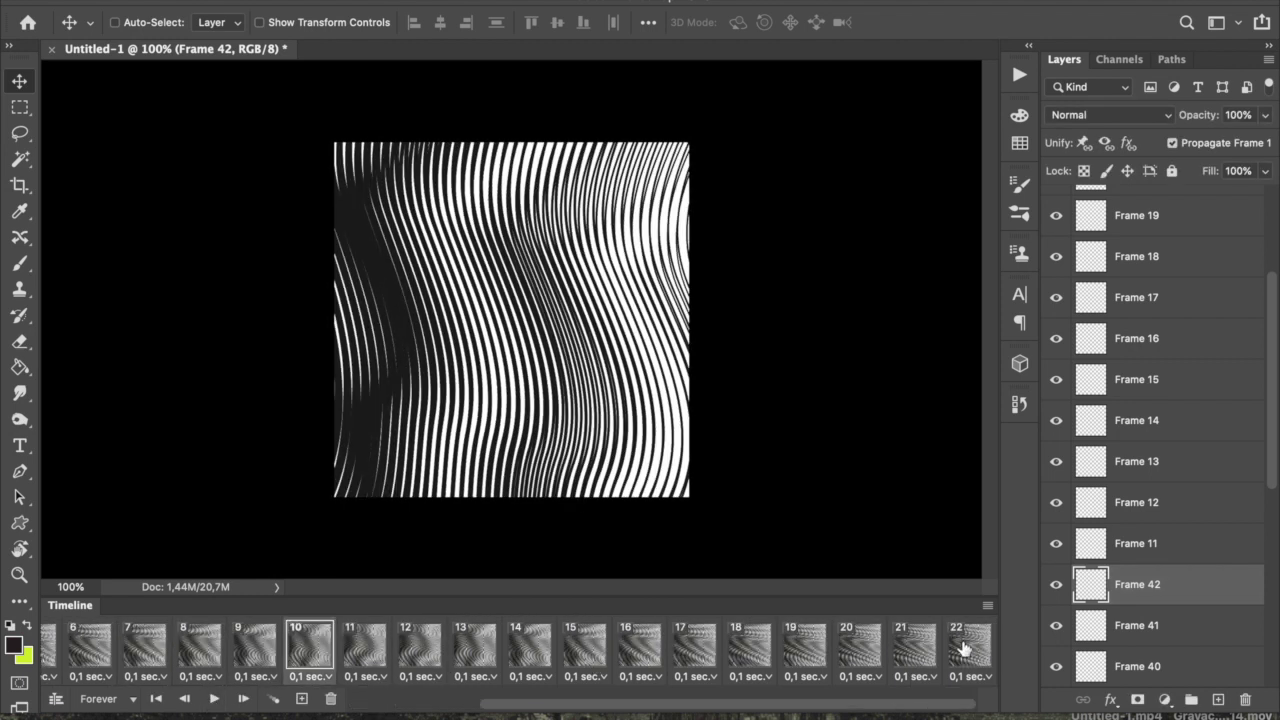
{"action": "left_click", "coordinate": [964, 648]}
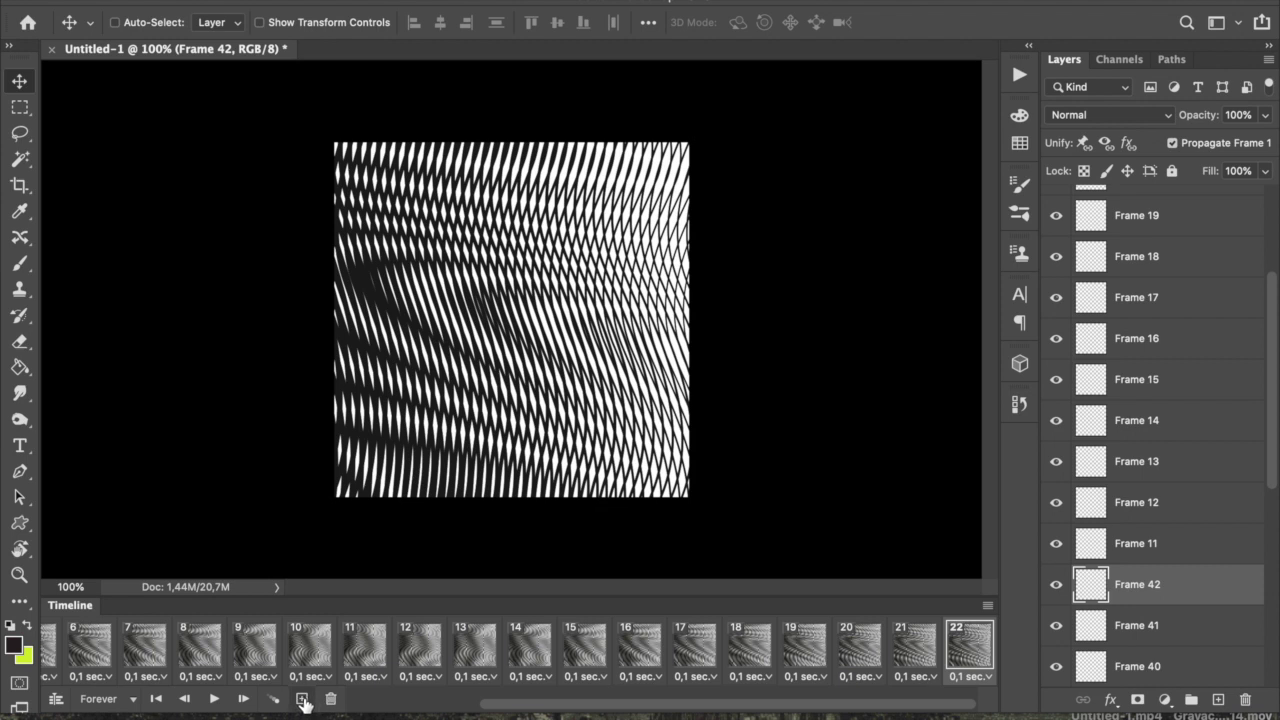
{"action": "left_click", "coordinate": [302, 699]}
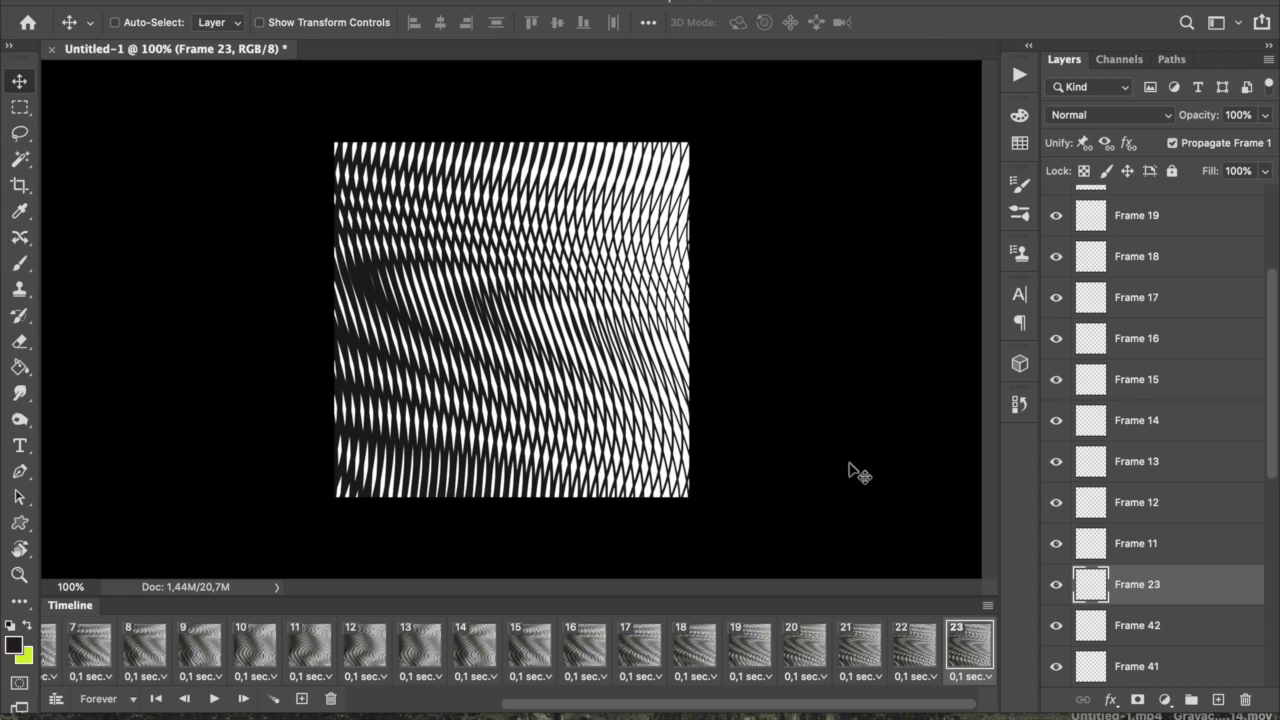
{"action": "scroll", "coordinate": [1101, 541], "scroll_direction": "down", "scroll_amount": 10}
{"action": "left_click", "coordinate": [1142, 592]}
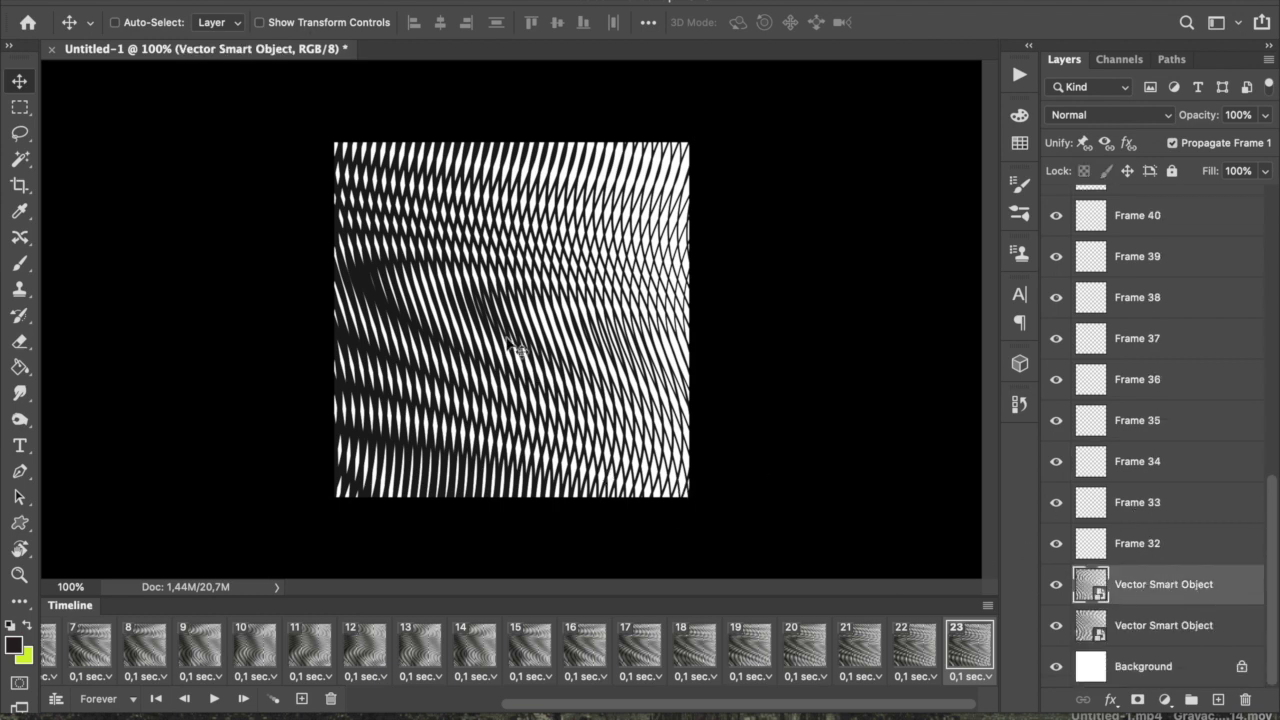
{"action": "left_click_drag", "start_coordinate": [507, 357], "coordinate": [536, 586]}
Tween between frames 22 and 23 with 10 added frames, covering all layers with position, opacity and effects.
{"action": "left_click", "coordinate": [918, 658], "text": "super"}
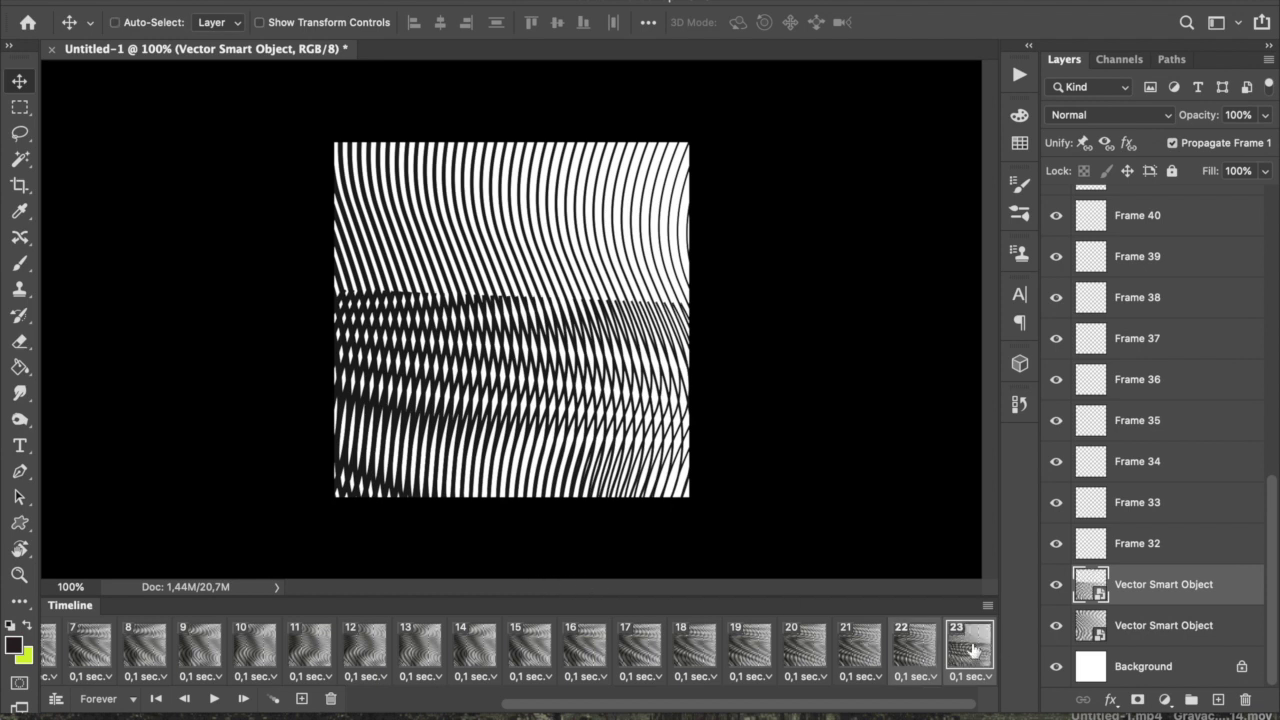
{"action": "left_click", "coordinate": [273, 698]}
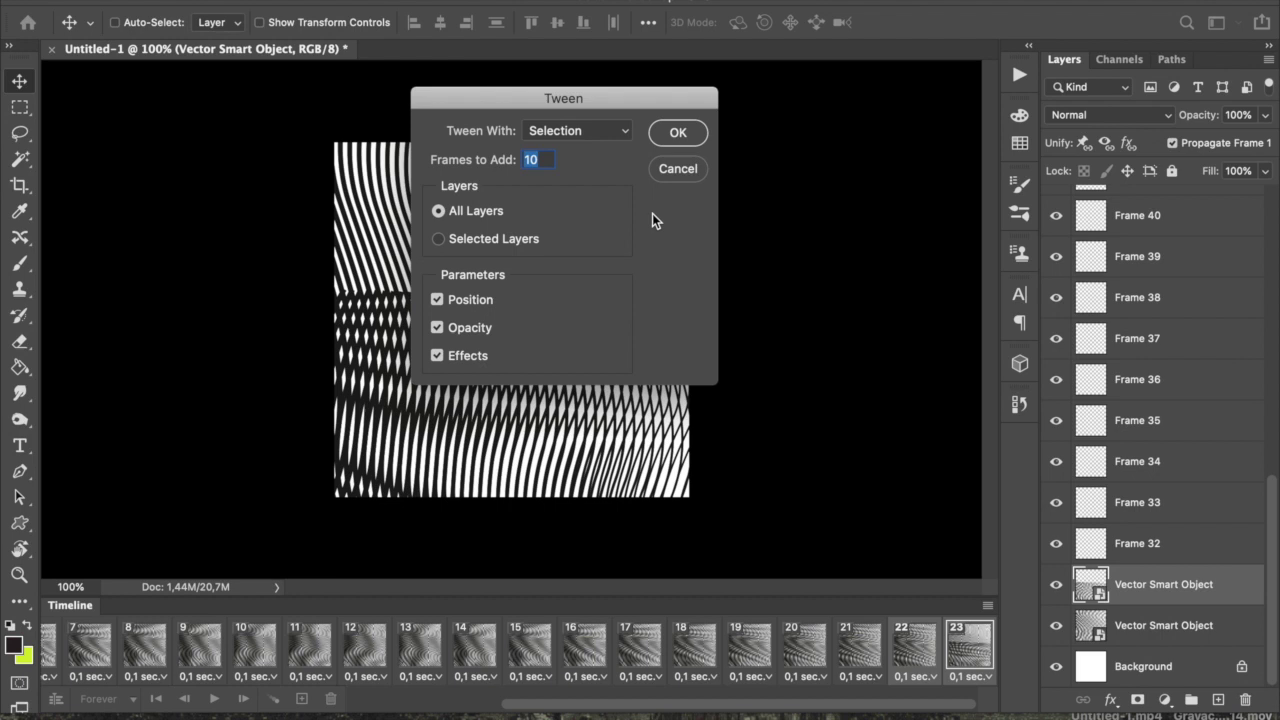
{"action": "left_click", "coordinate": [677, 134]}
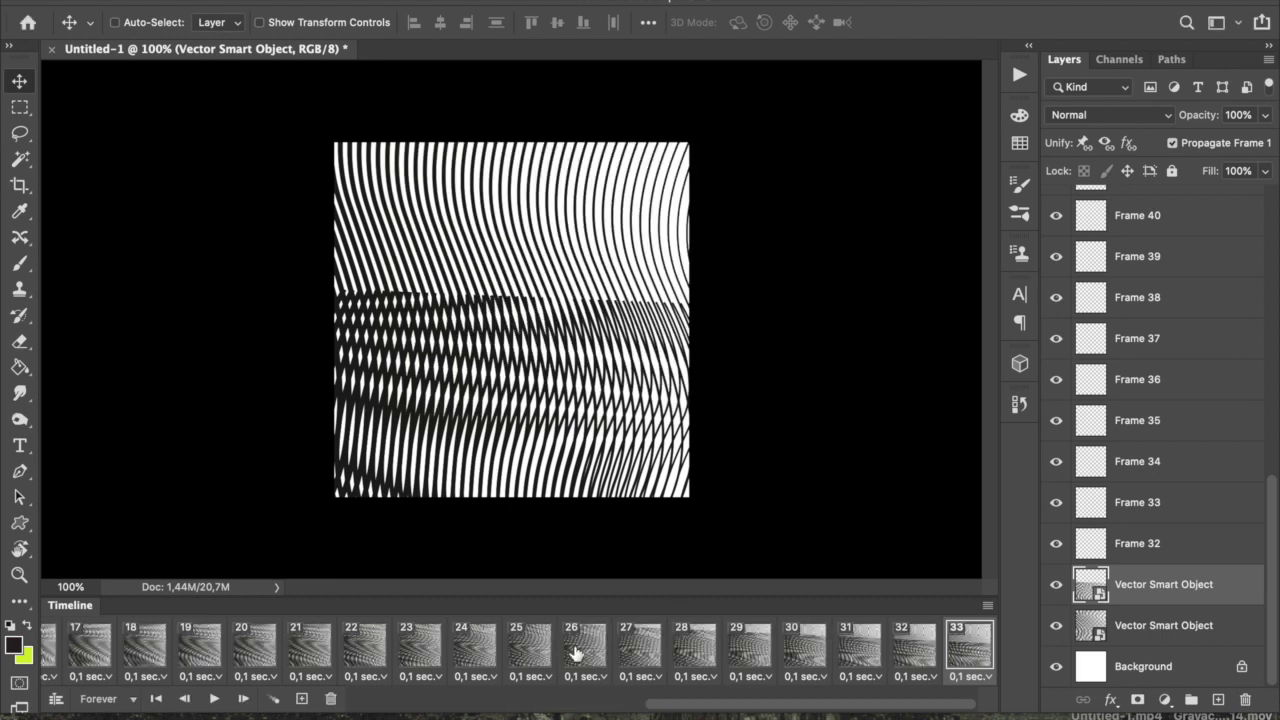
Play the animation from frame 20 to preview the downward-moving section.
{"action": "left_click", "coordinate": [254, 654]}
{"action": "left_click", "coordinate": [214, 698]}
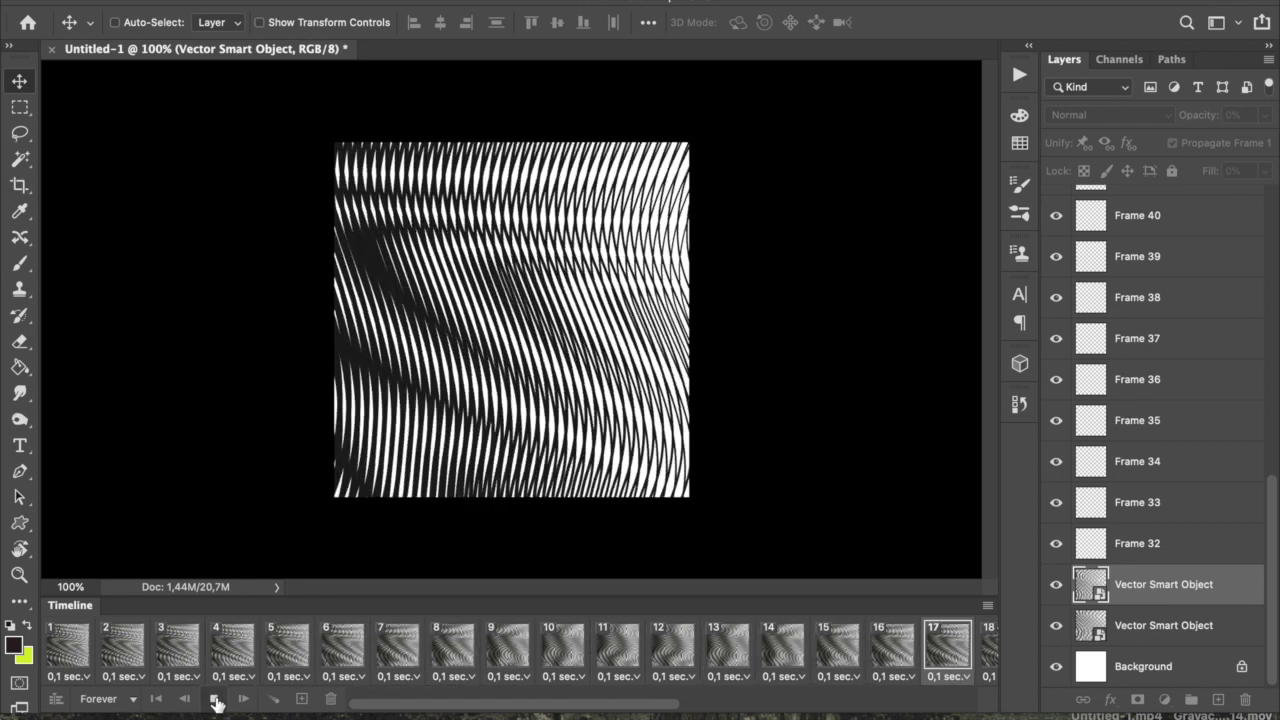
{"action": "left_click", "coordinate": [216, 700]}
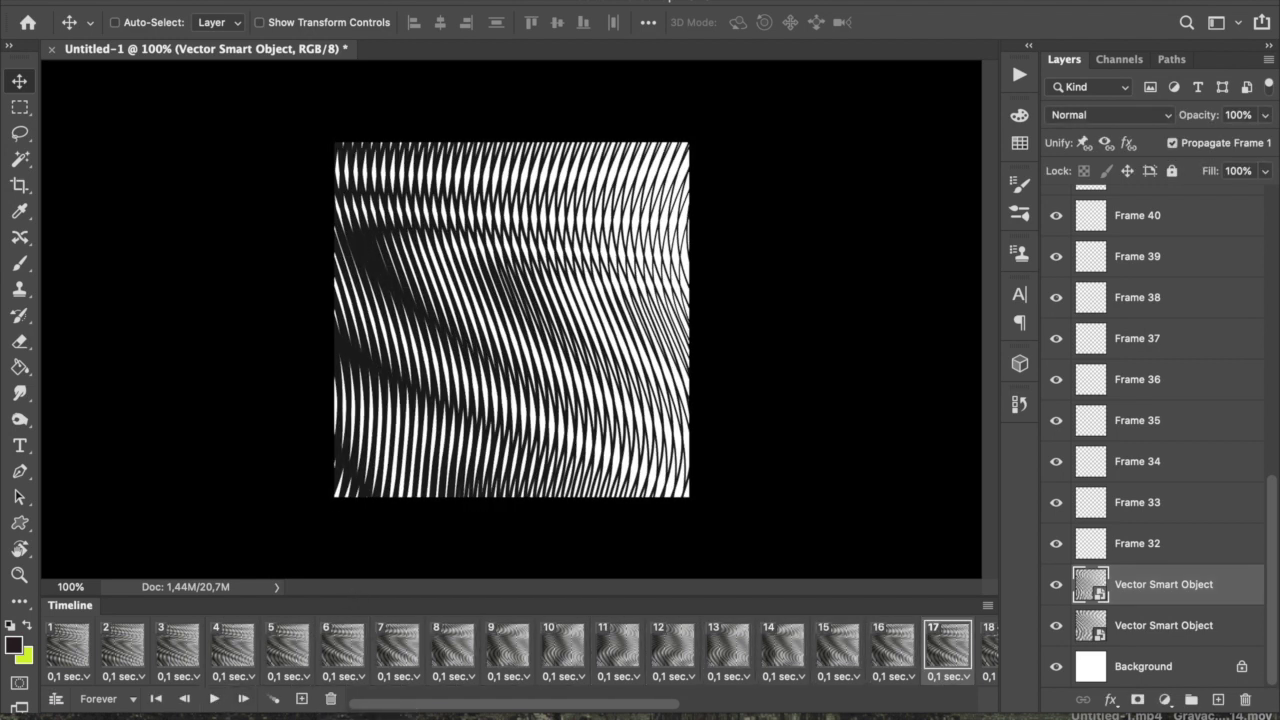
Switch to Finder and preview the video Untitled-1.mp4 in the Mesa folder.
{"action": "left_click", "coordinate": [286, 694]}
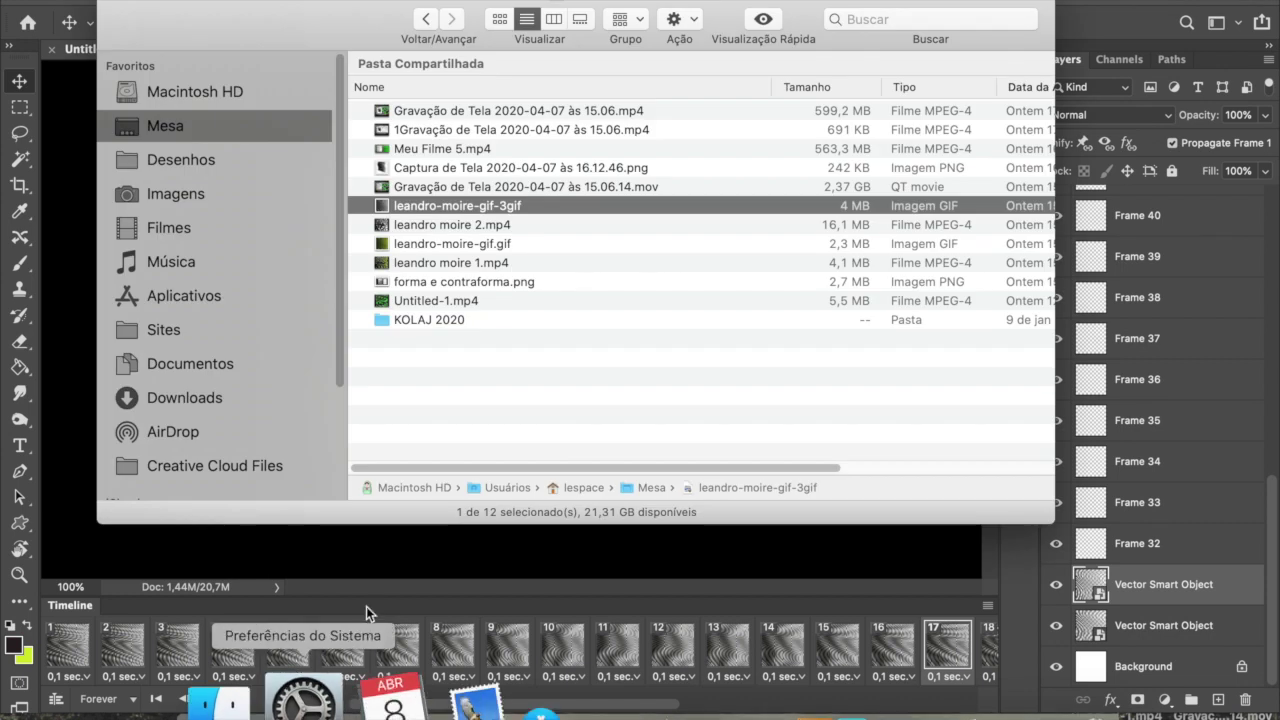
{"action": "left_click", "coordinate": [445, 302]}
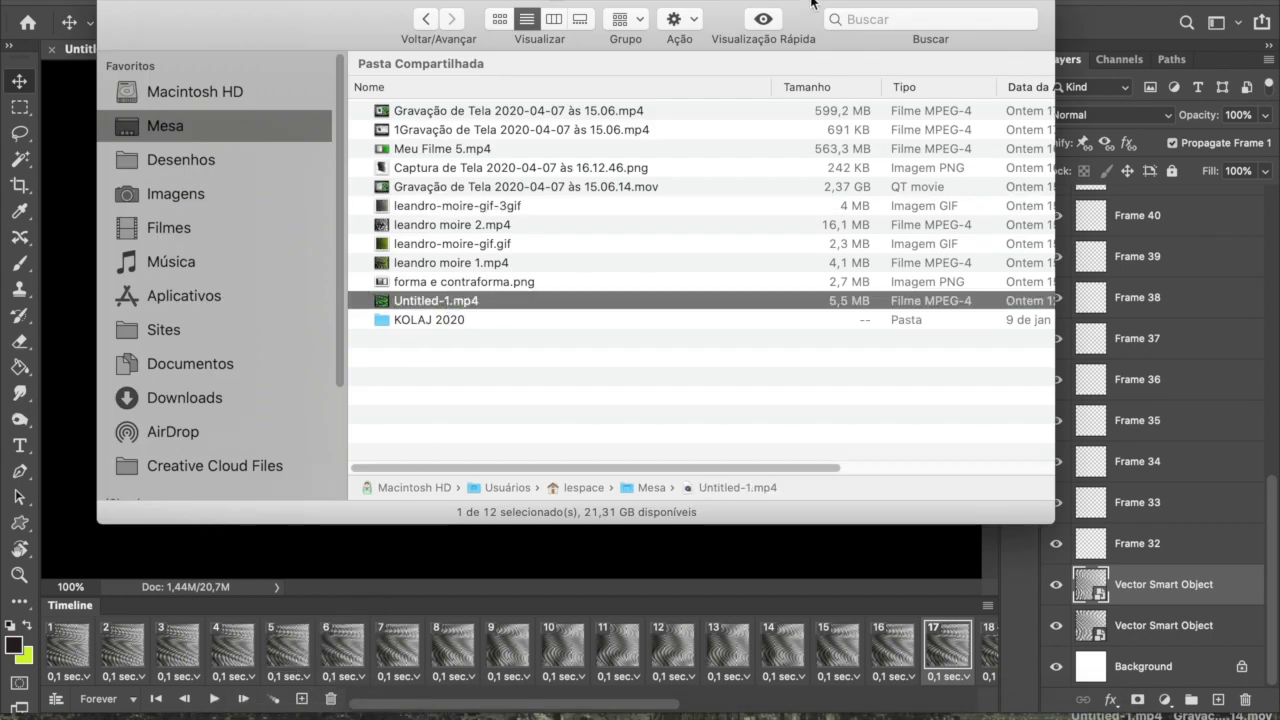
{"action": "left_click", "coordinate": [764, 19]}
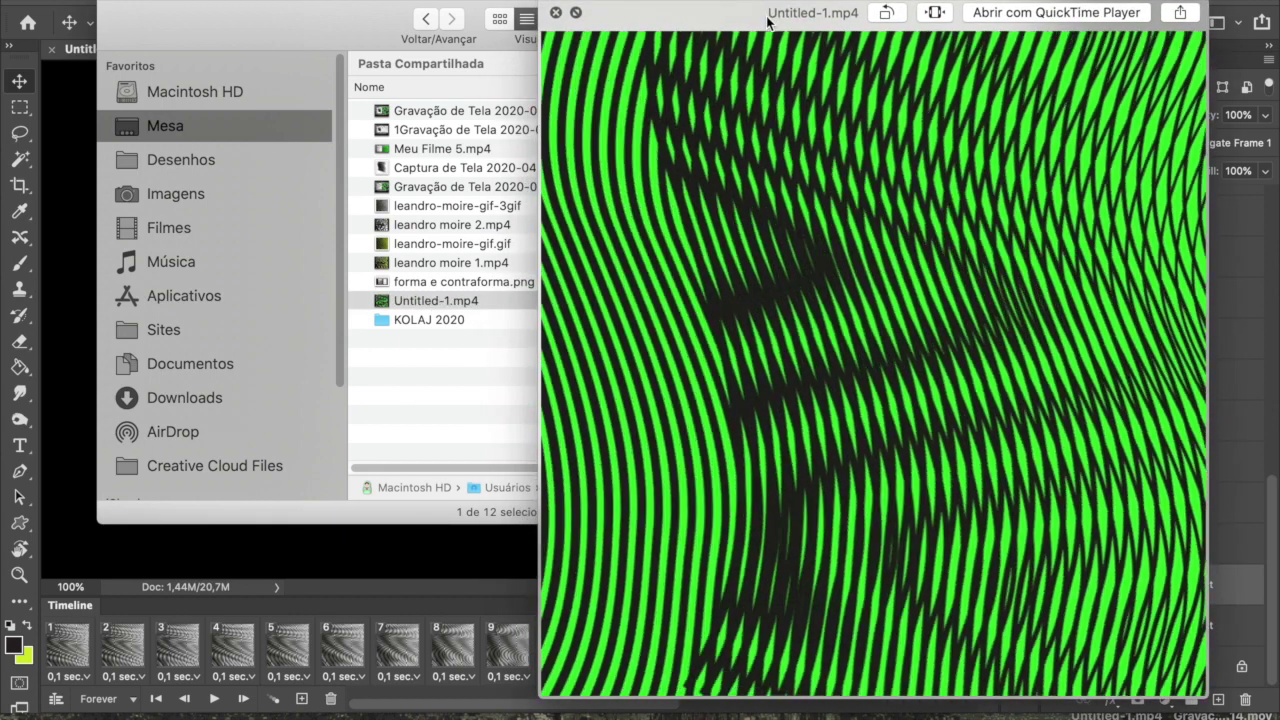
{"action": "left_click", "coordinate": [556, 13]}
Open the Imagens folder in Finder and search the Mac for files named "gtaime".
{"action": "left_click", "coordinate": [251, 196]}
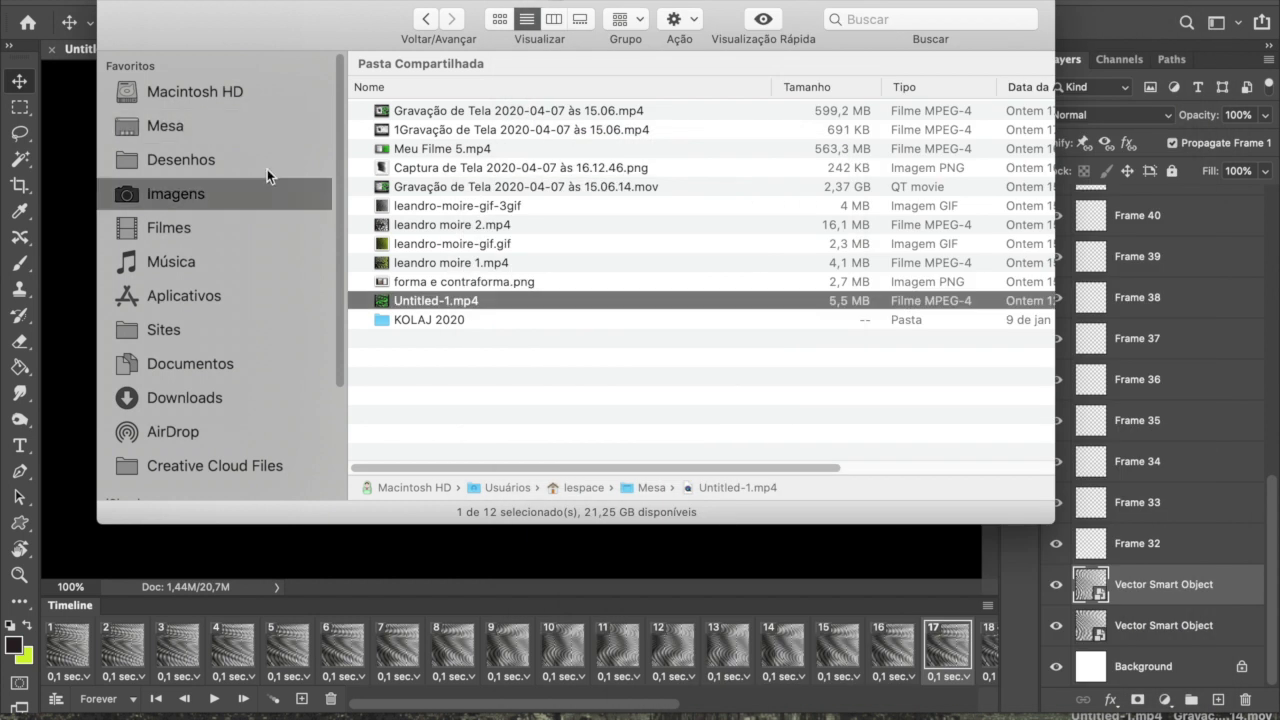
{"action": "left_click", "coordinate": [886, 19]}
{"action": "type", "text": "gtaime"}
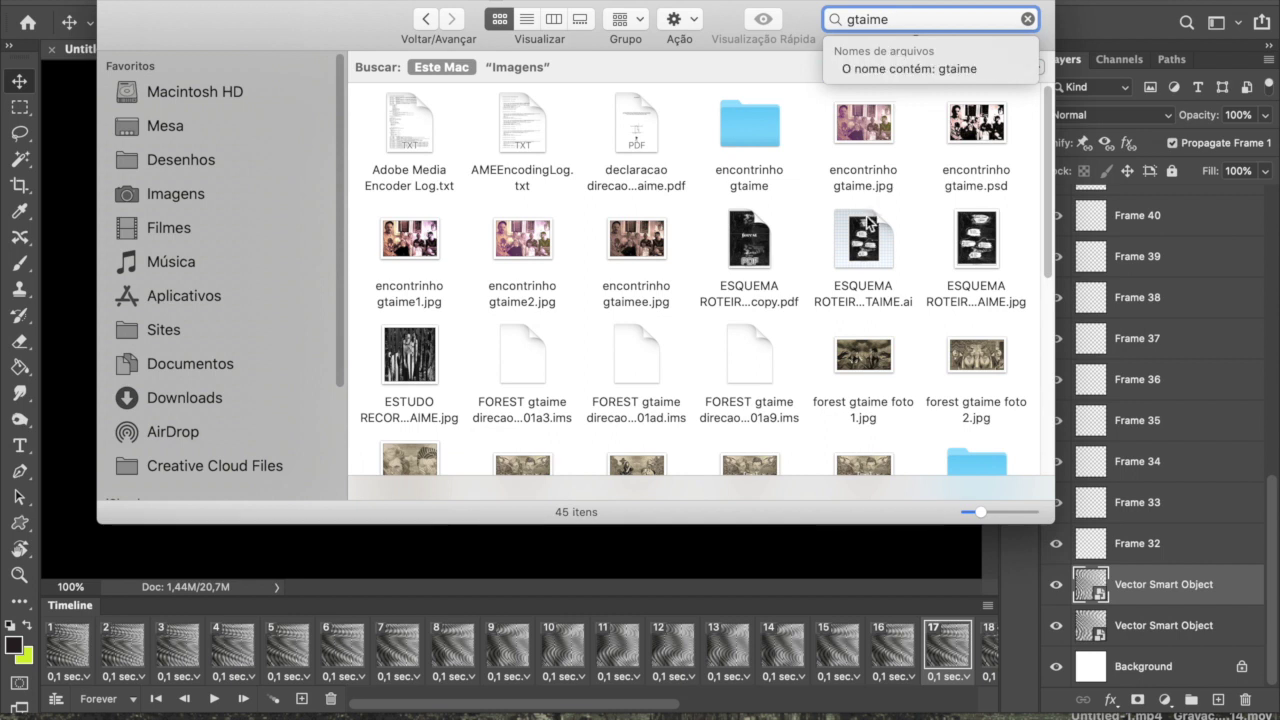
Preview the file teste-1-gtaime.gif from the search results, close the preview and return to Photoshop.
{"action": "scroll", "coordinate": [860, 243], "scroll_direction": "down", "scroll_amount": 5}
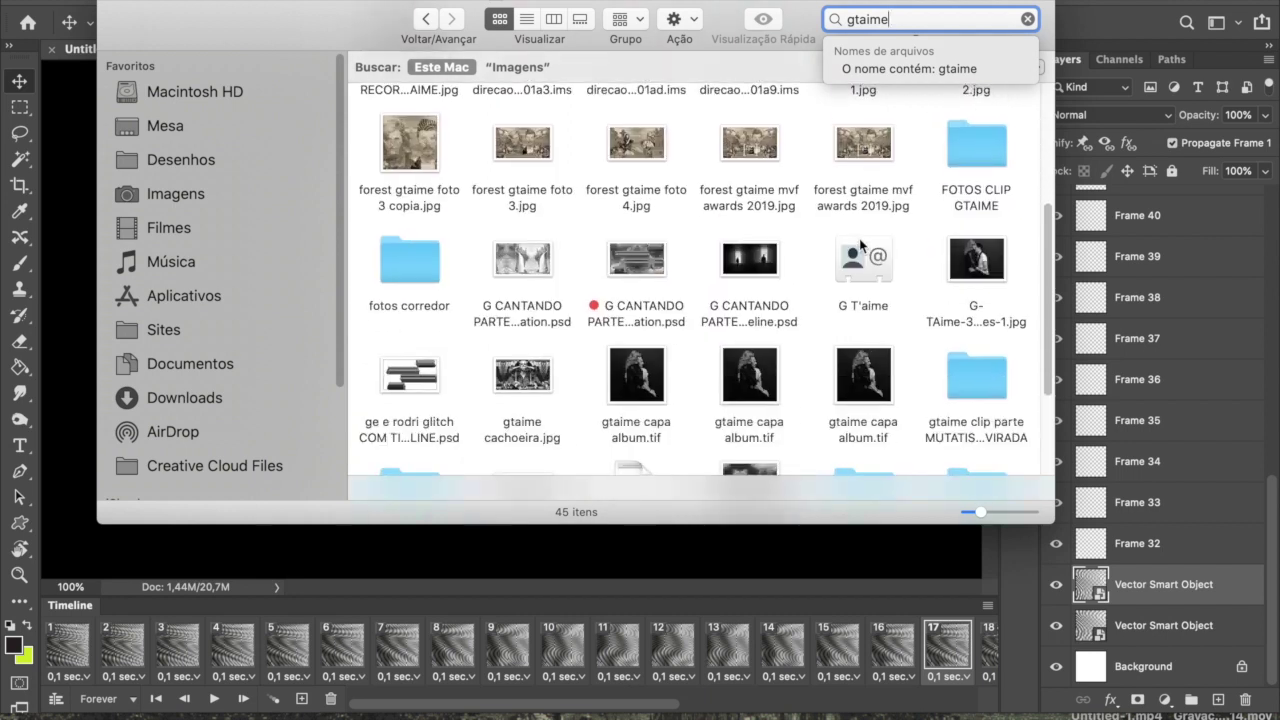
{"action": "scroll", "coordinate": [860, 270], "scroll_direction": "down", "scroll_amount": 2}
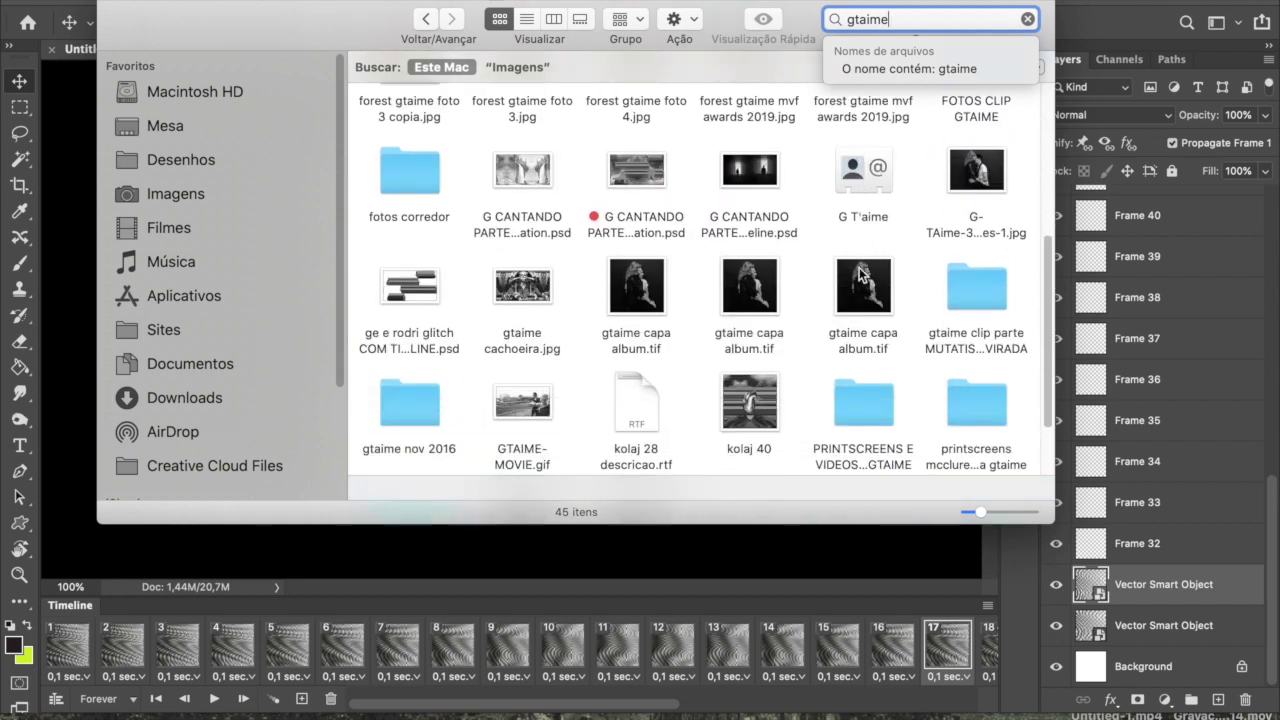
{"action": "scroll", "coordinate": [860, 272], "scroll_direction": "down", "scroll_amount": 2}
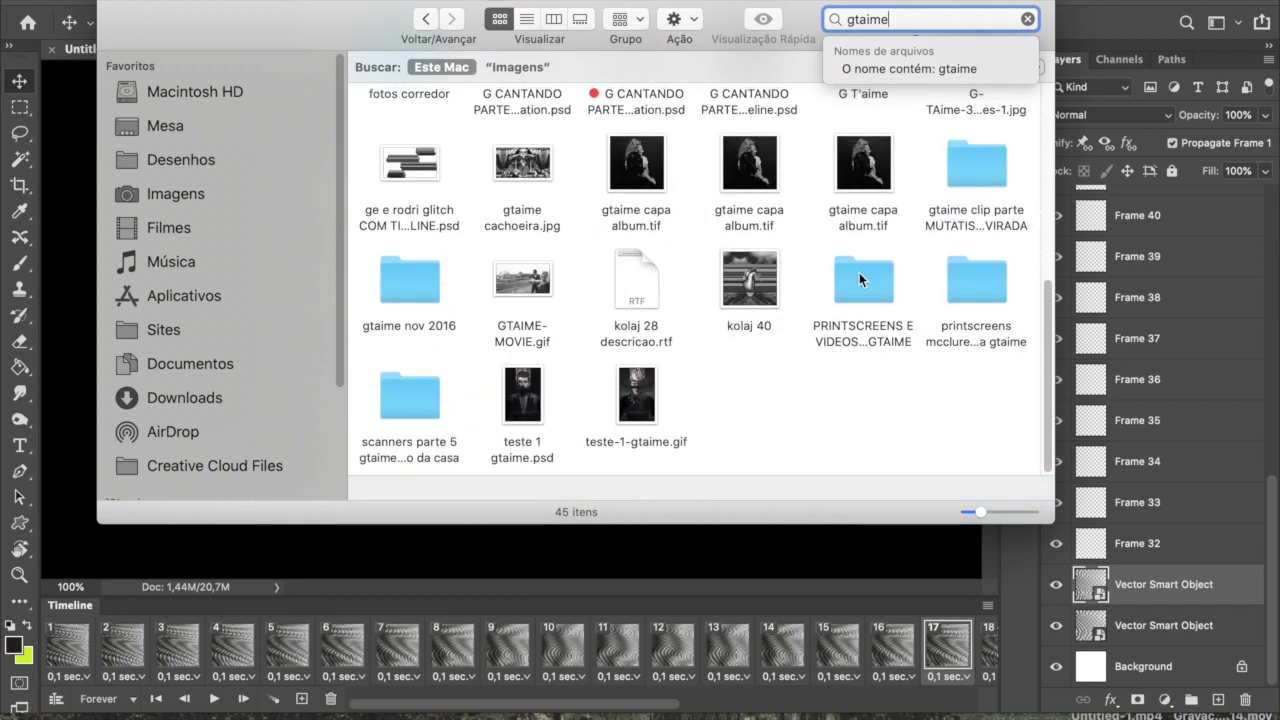
{"action": "left_click", "coordinate": [628, 408]}
{"action": "left_click", "coordinate": [770, 28]}
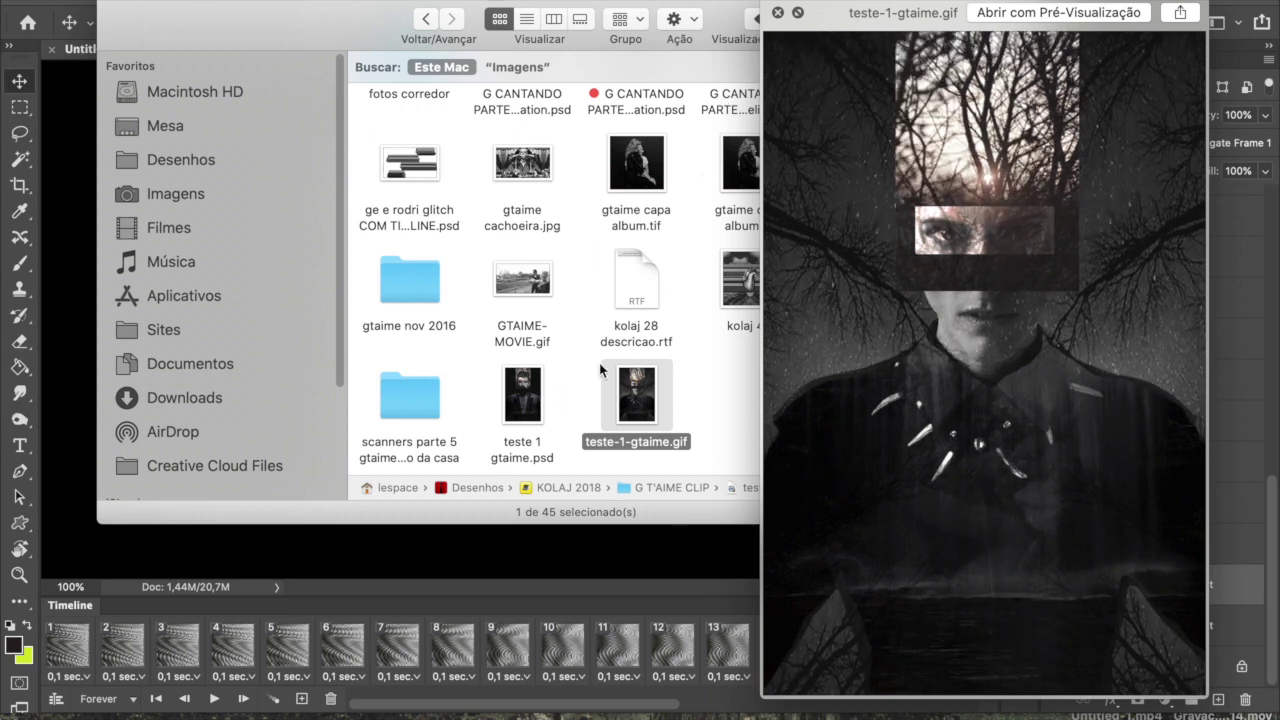
{"action": "left_click", "coordinate": [777, 14]}
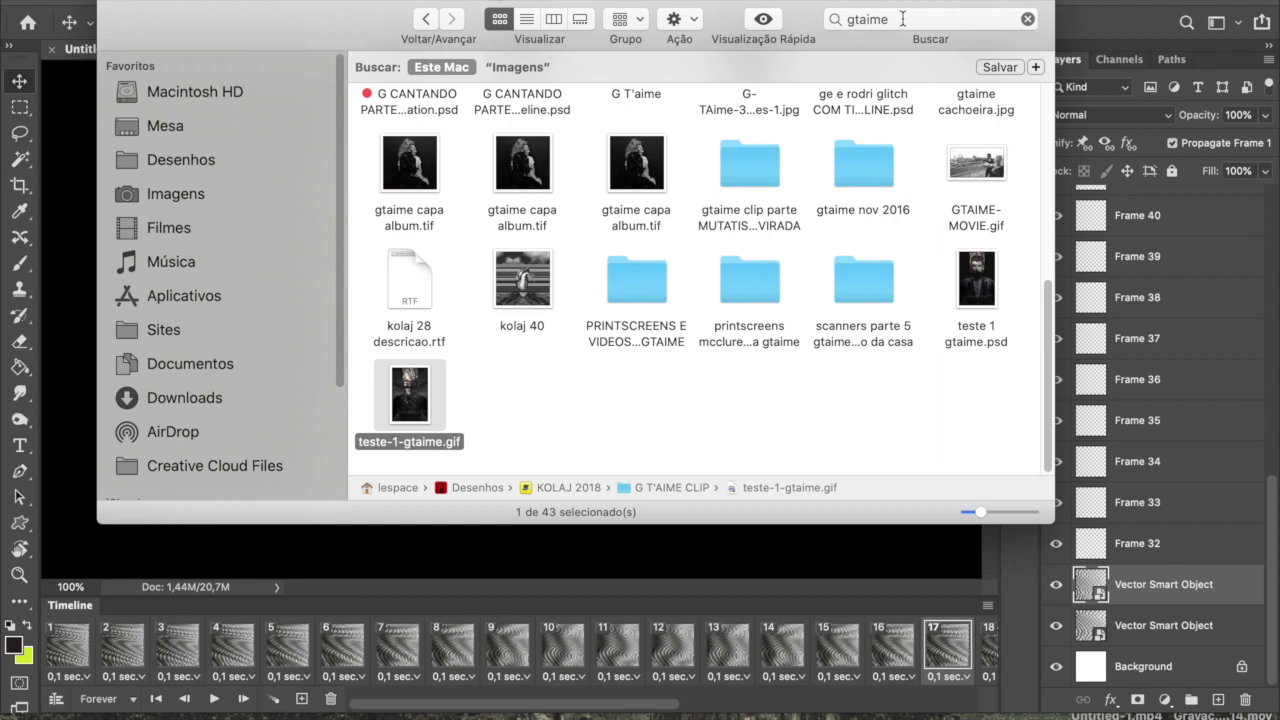
{"action": "left_click", "coordinate": [836, 16]}
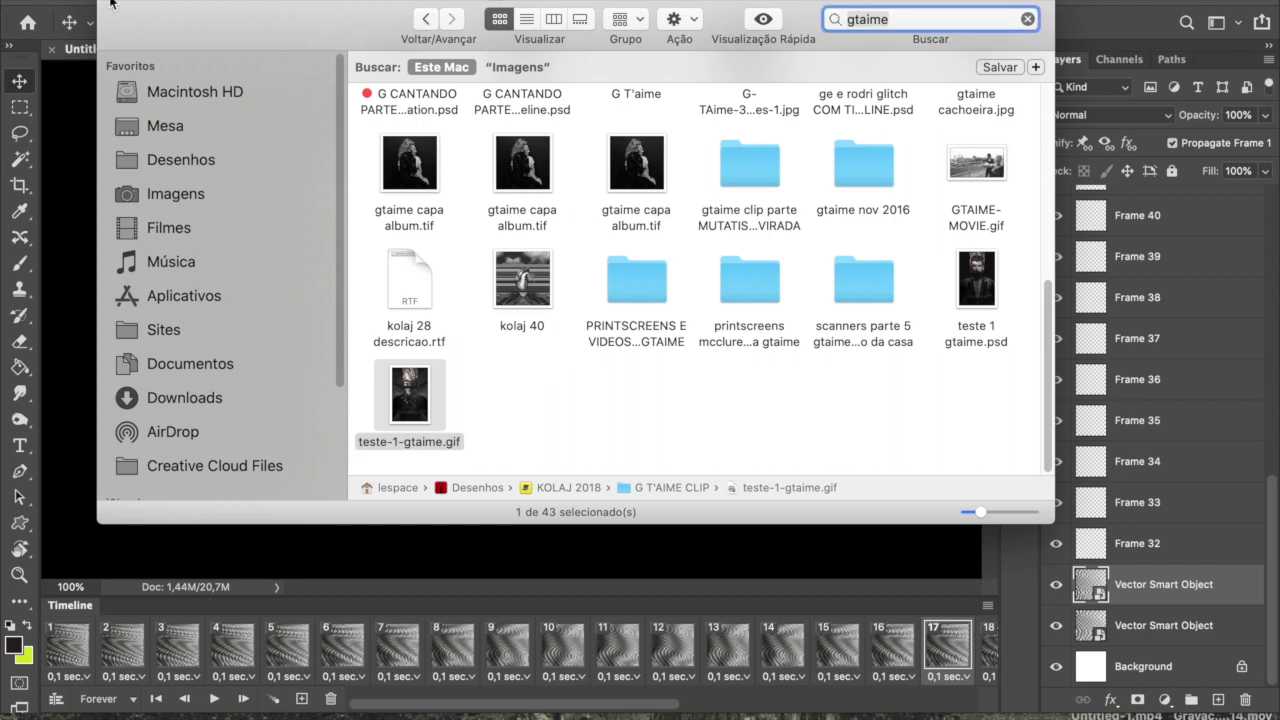
{"action": "key", "text": "Escape"}
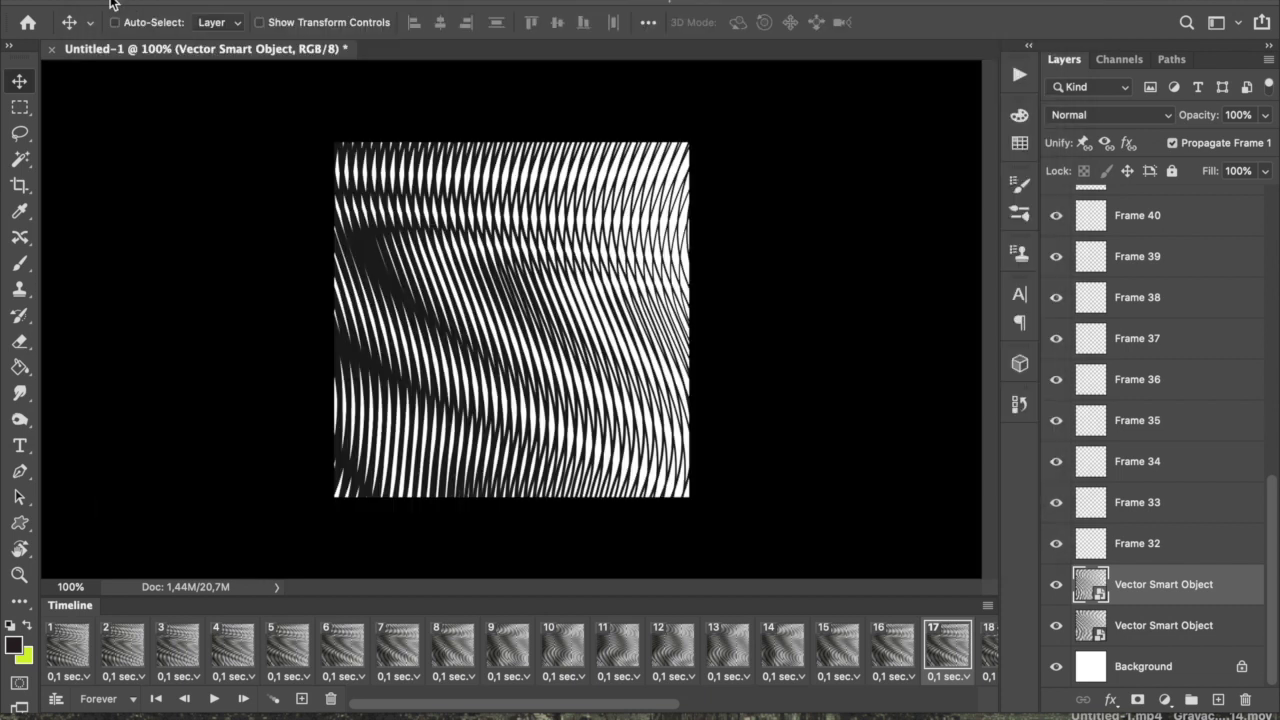
Open the document's History and look over the list of available panels.
{"action": "left_click", "coordinate": [1018, 406]}
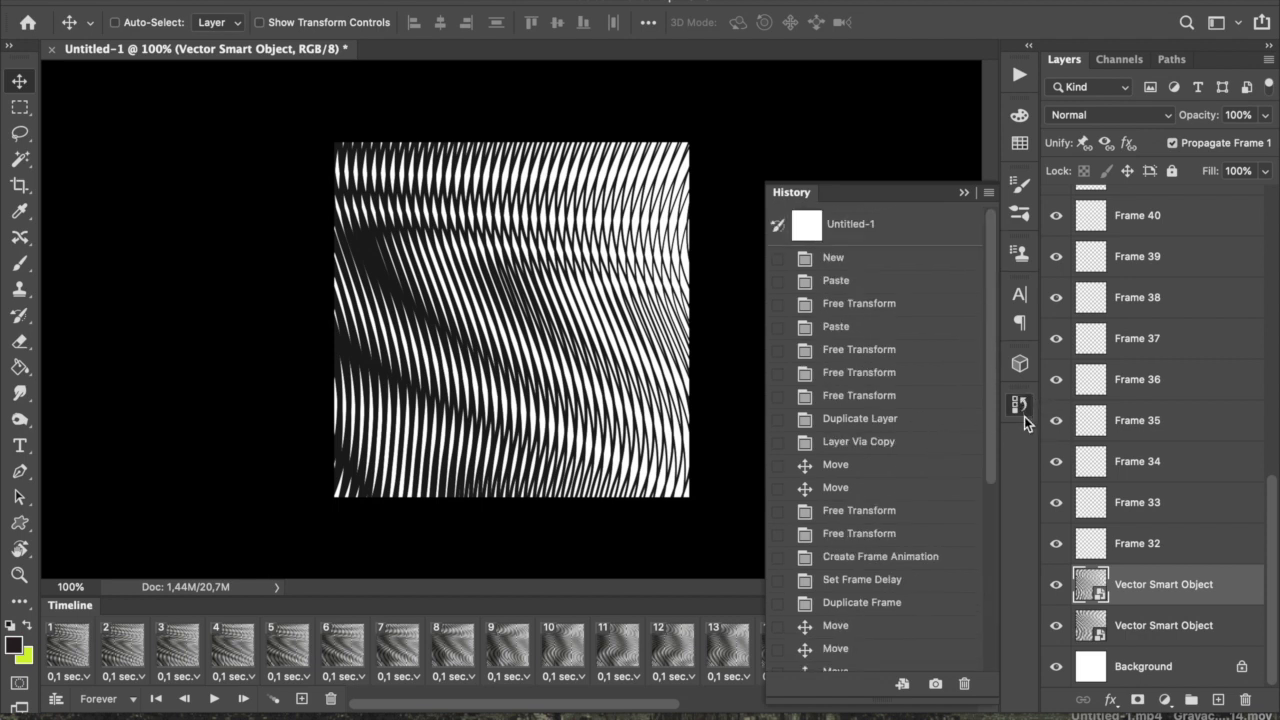
{"action": "left_click", "coordinate": [600, 2]}
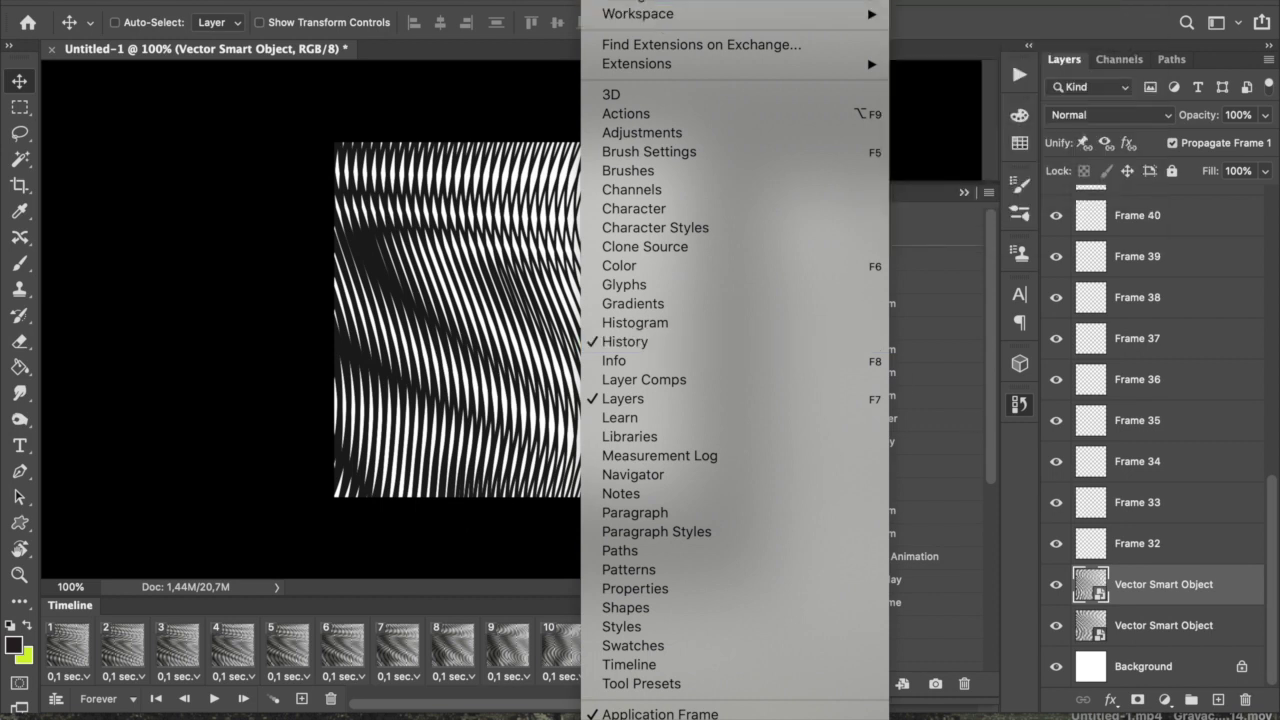
{"action": "left_click", "coordinate": [1013, 547]}
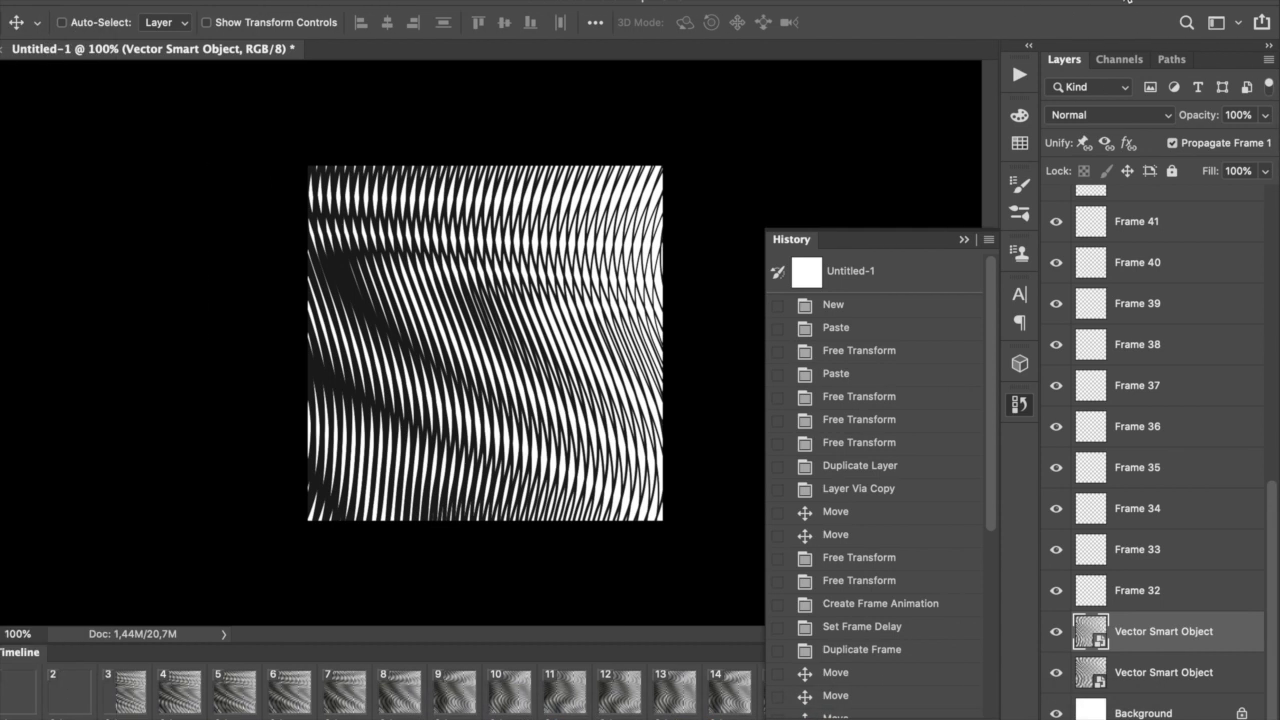
Switch the workspace to Essentials and back to Motion, looking over the other available workspaces.
{"action": "left_click", "coordinate": [1222, 22]}
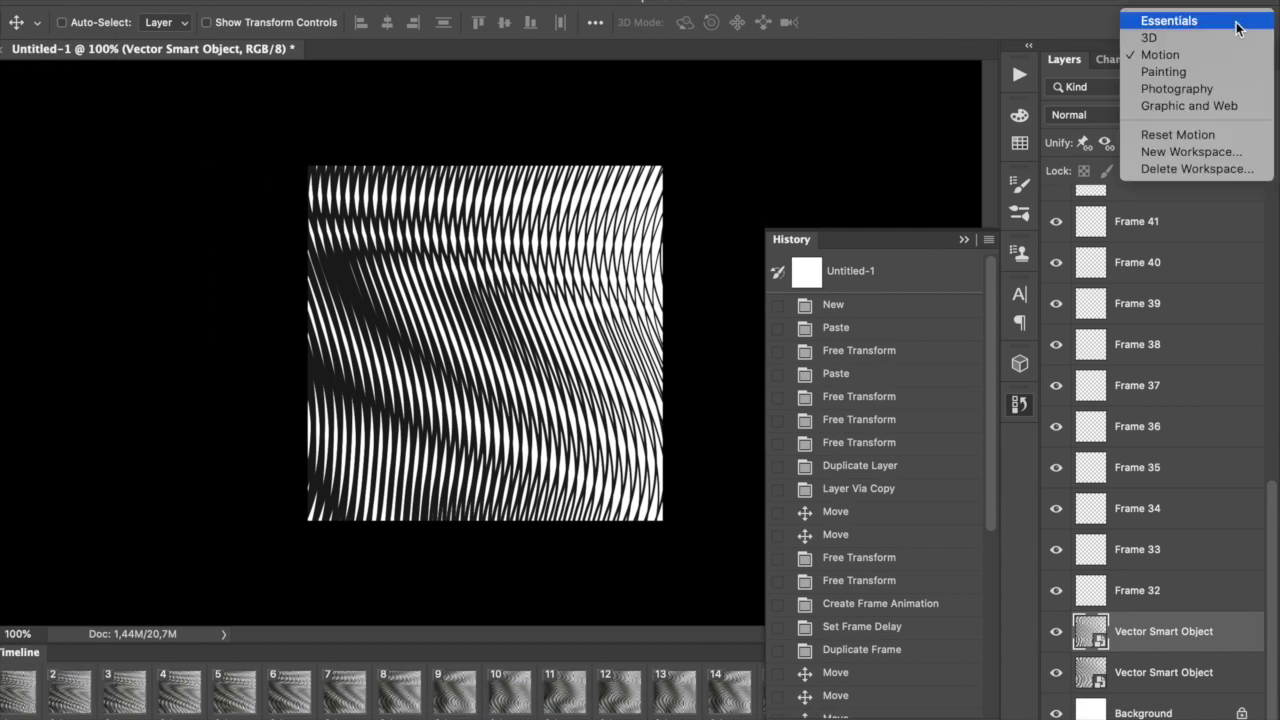
{"action": "left_click", "coordinate": [1063, 23]}
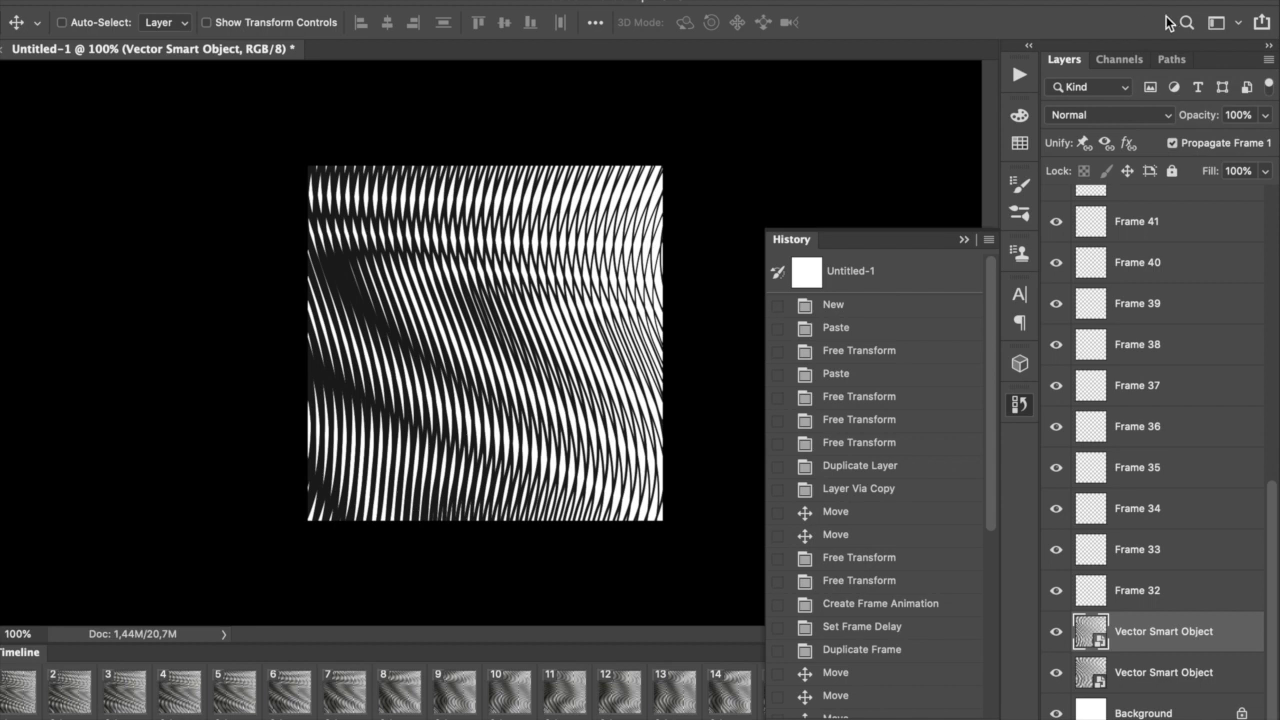
{"action": "left_click", "coordinate": [1240, 23]}
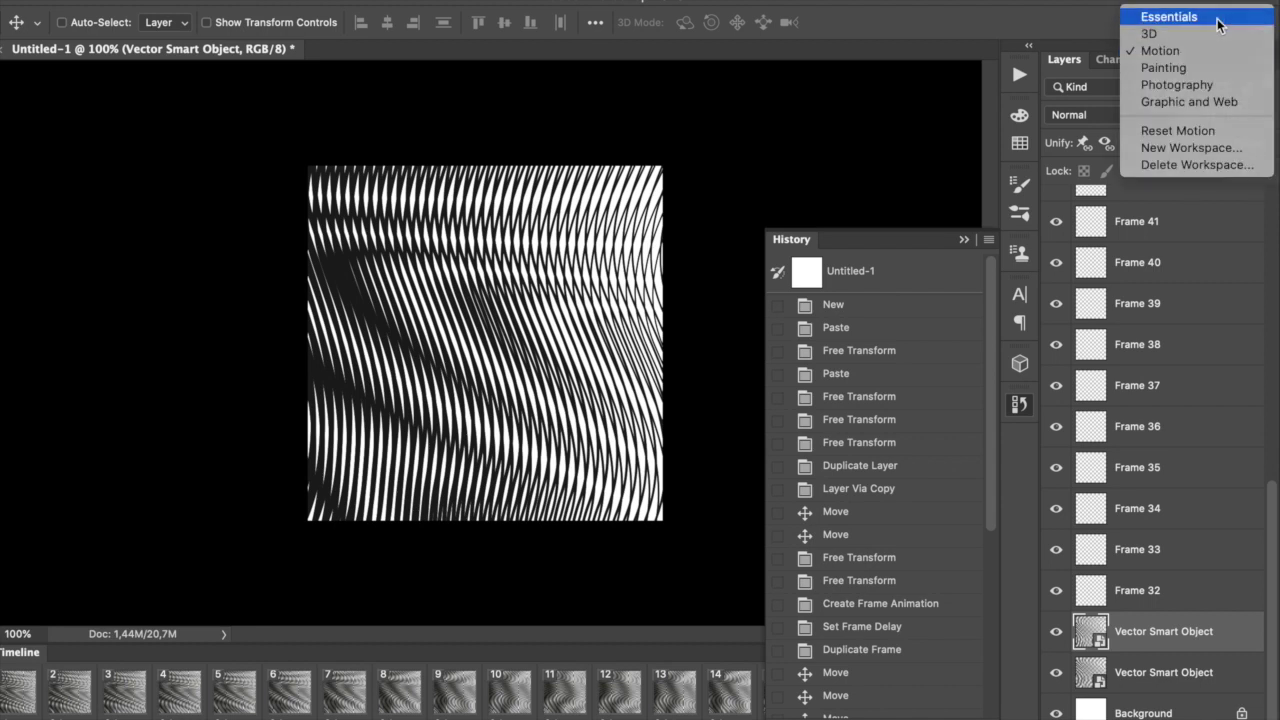
{"action": "left_click", "coordinate": [1169, 17]}
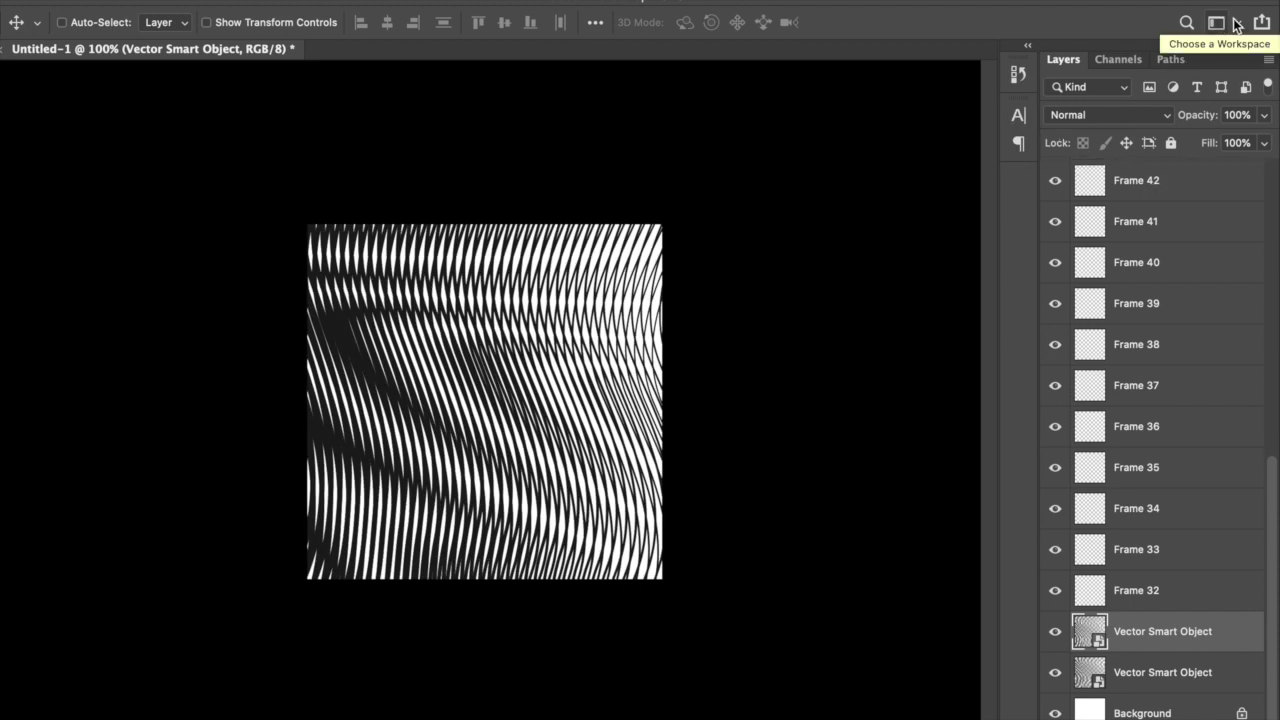
{"action": "left_click", "coordinate": [1238, 26]}
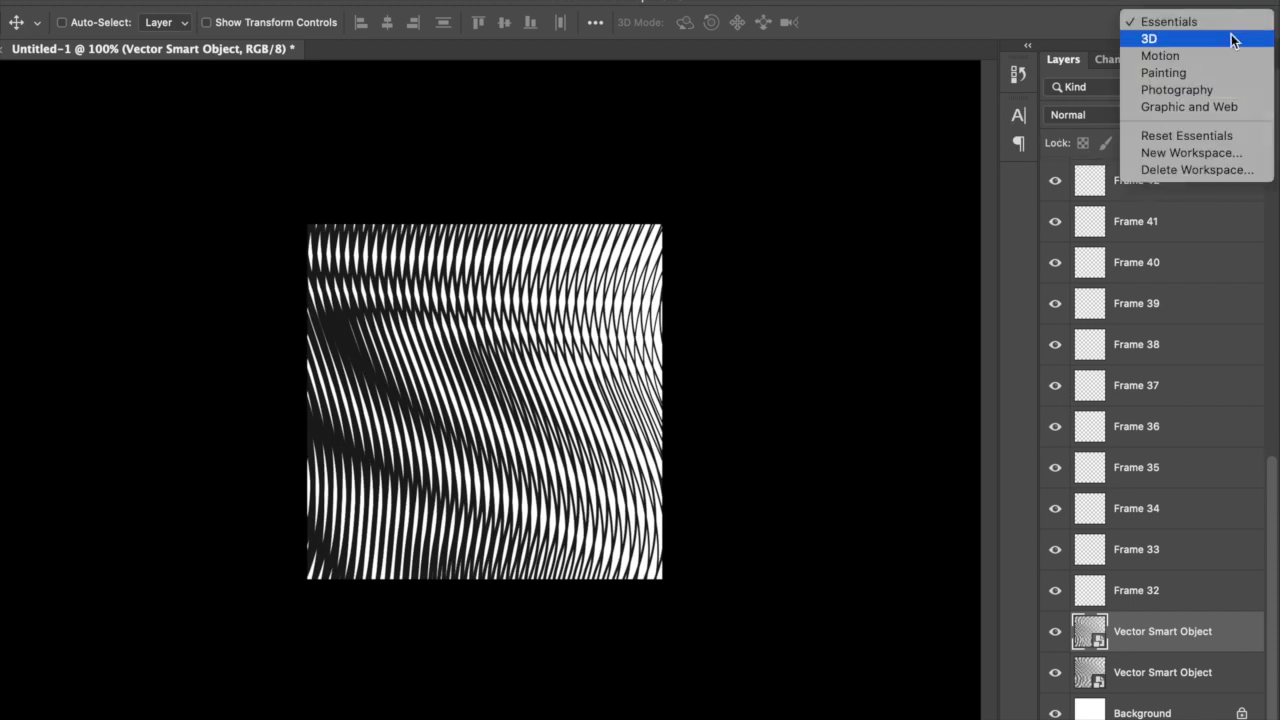
{"action": "left_click", "coordinate": [1221, 55]}
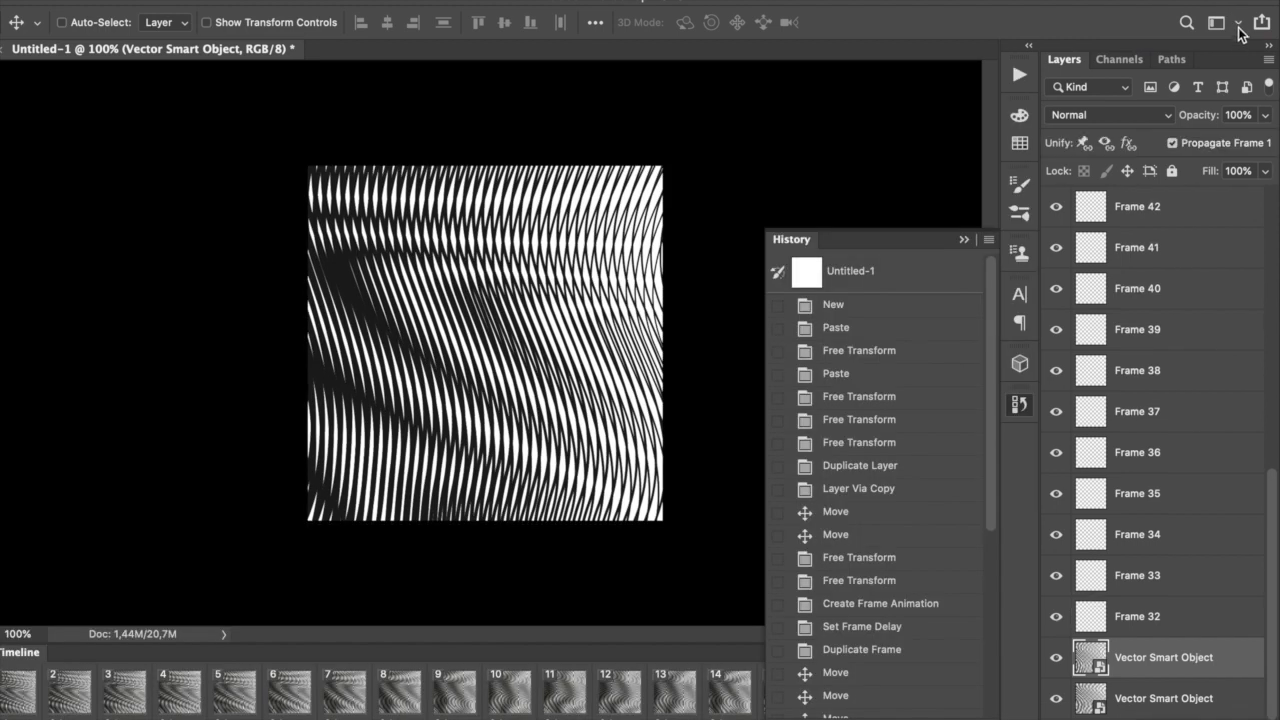
{"action": "left_click", "coordinate": [1240, 28]}
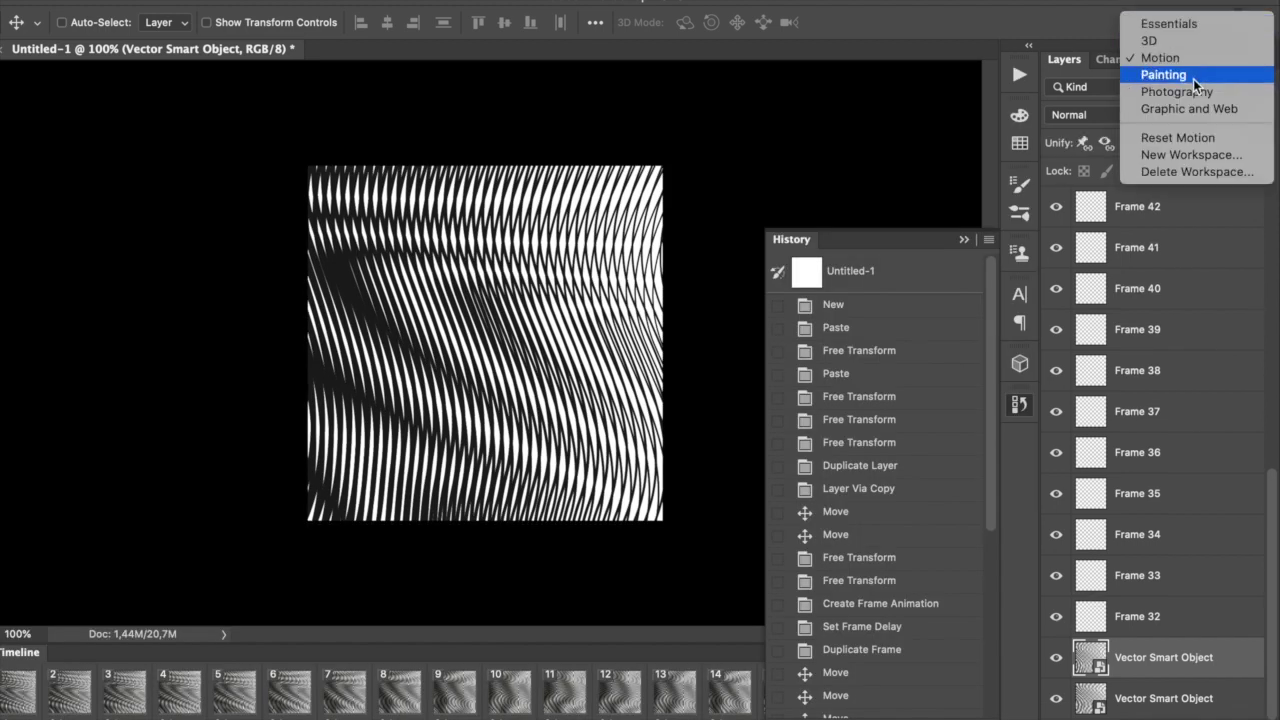
{"action": "left_click", "coordinate": [1062, 5]}
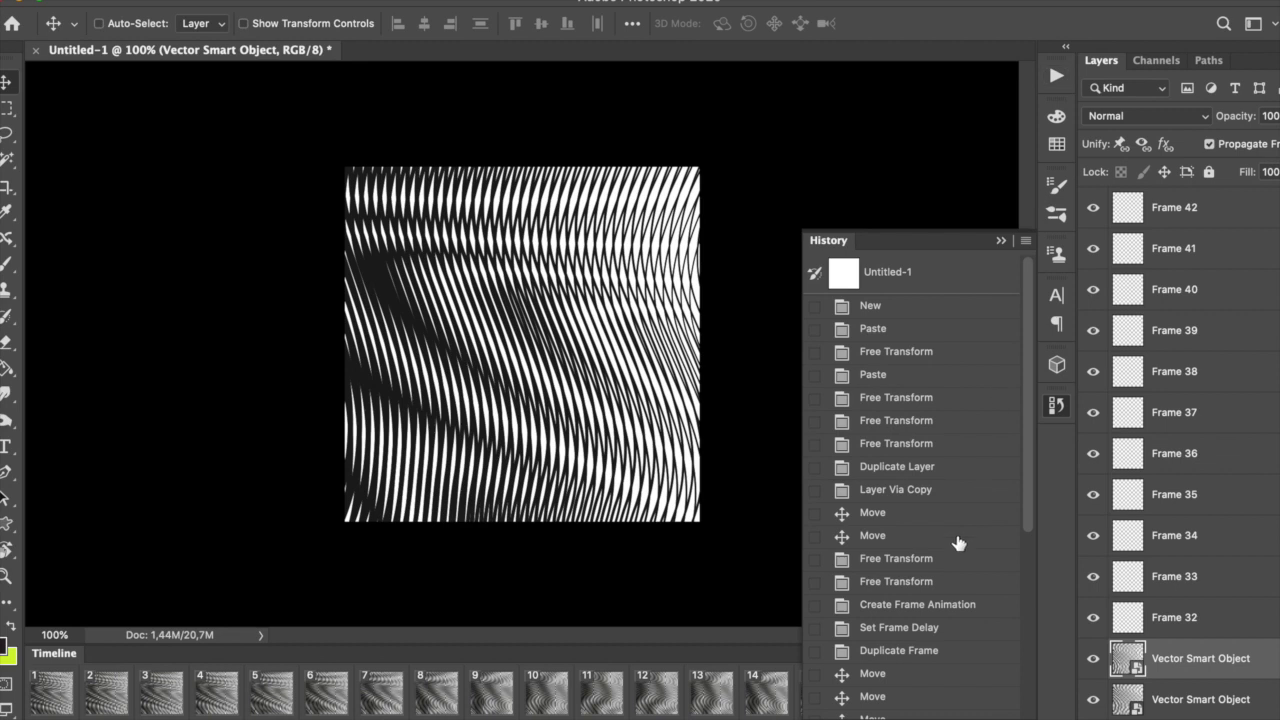
Revert the document in its History to the last Free Transform before Create Frame Animation, and collapse the History.
{"action": "scroll", "coordinate": [903, 550], "scroll_direction": "down", "scroll_amount": 5}
{"action": "scroll", "coordinate": [900, 553], "scroll_direction": "up", "scroll_amount": 1}
{"action": "left_click", "coordinate": [897, 553]}
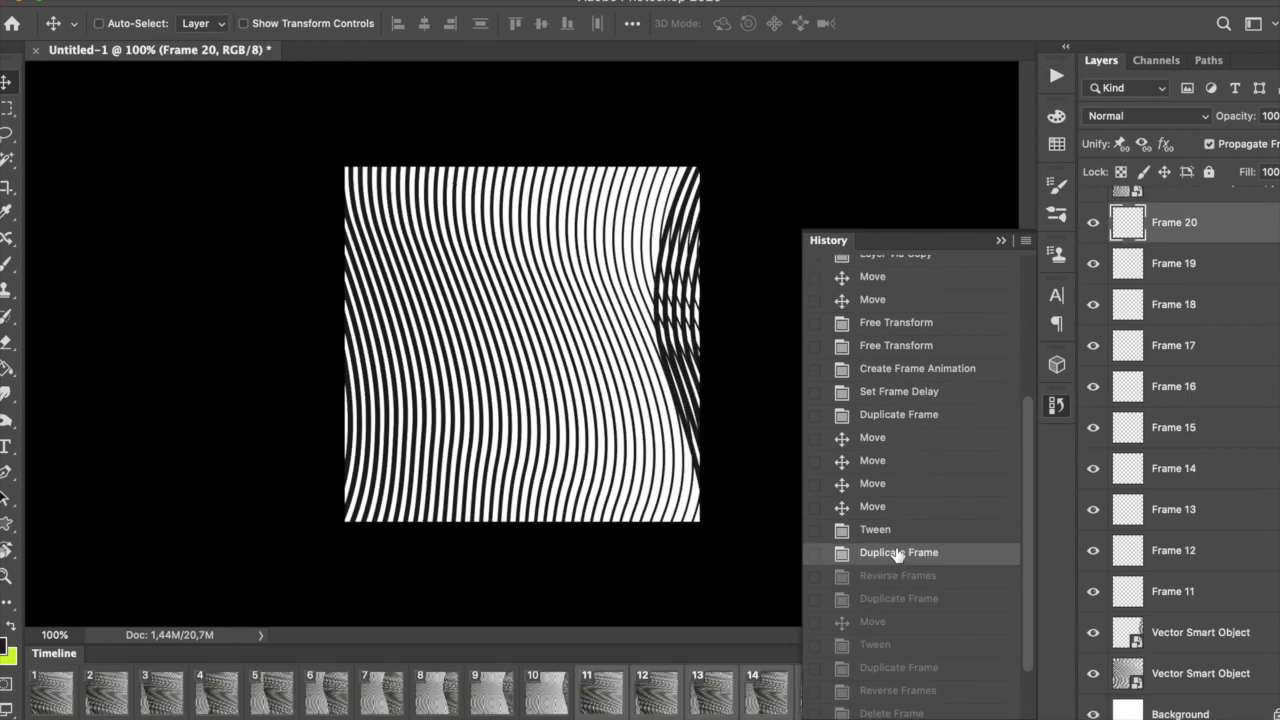
{"action": "left_click", "coordinate": [896, 440]}
{"action": "left_click", "coordinate": [897, 370]}
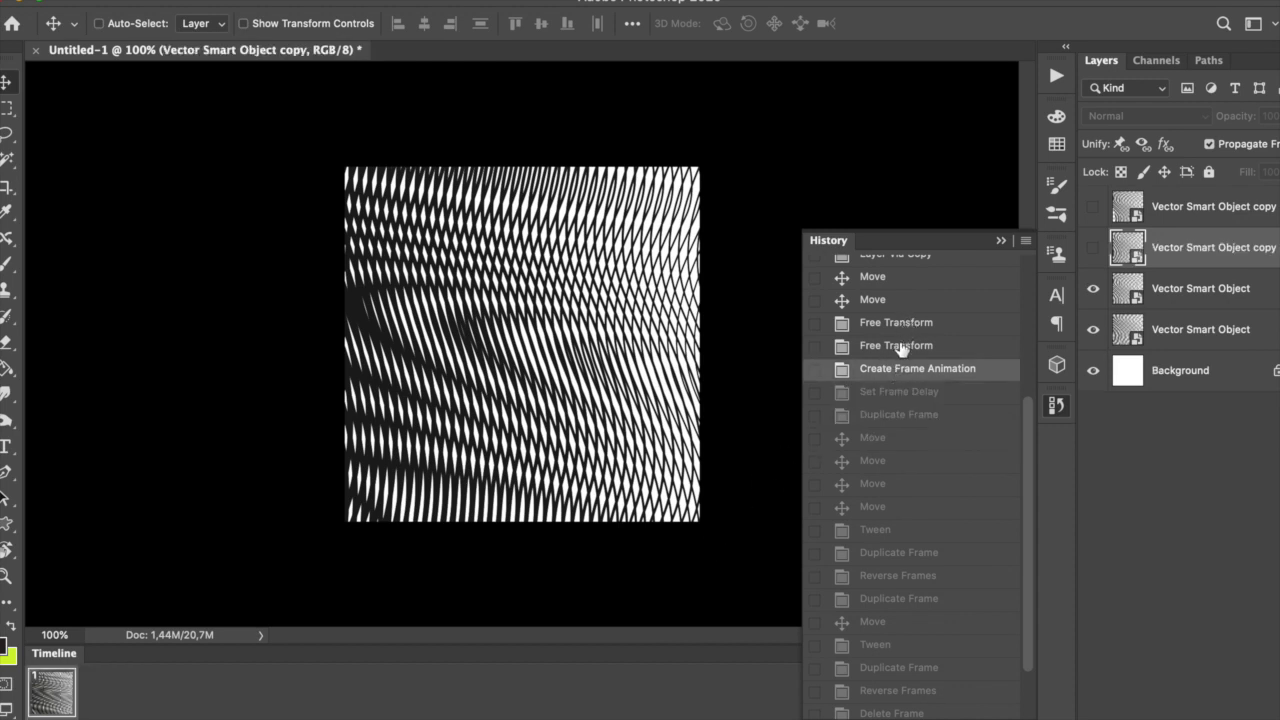
{"action": "left_click", "coordinate": [898, 345]}
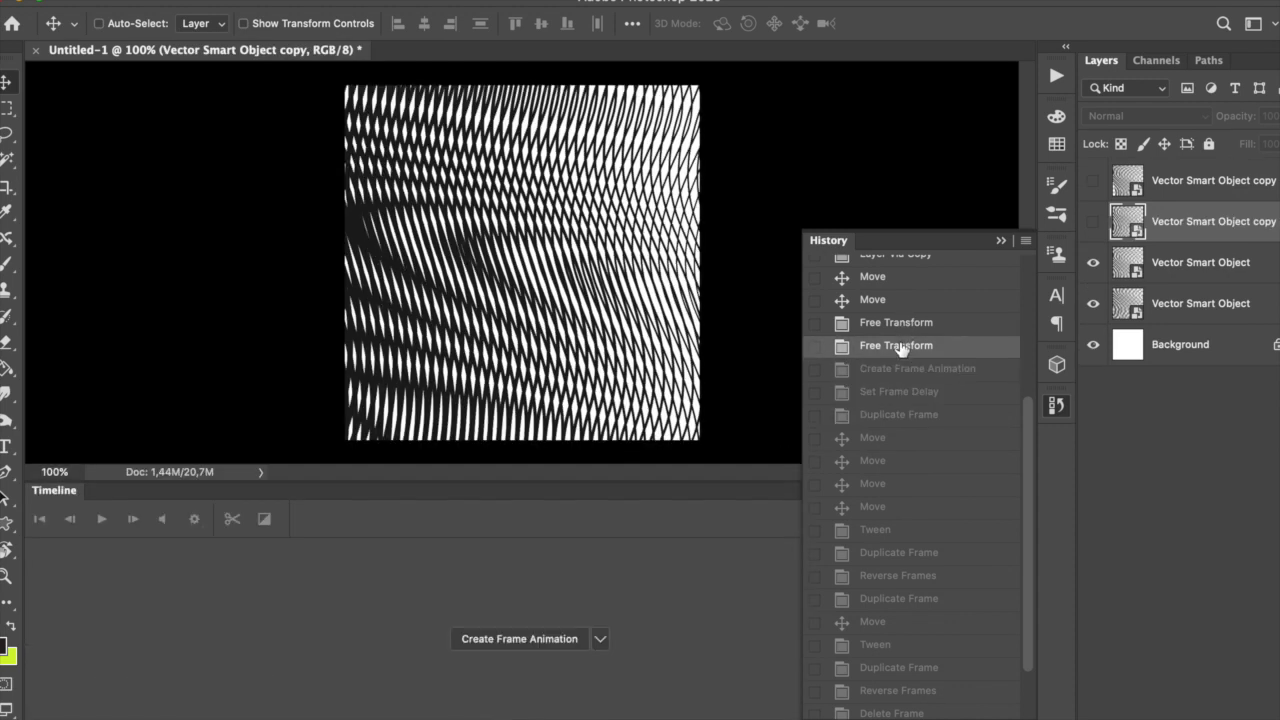
{"action": "left_click", "coordinate": [1000, 240]}
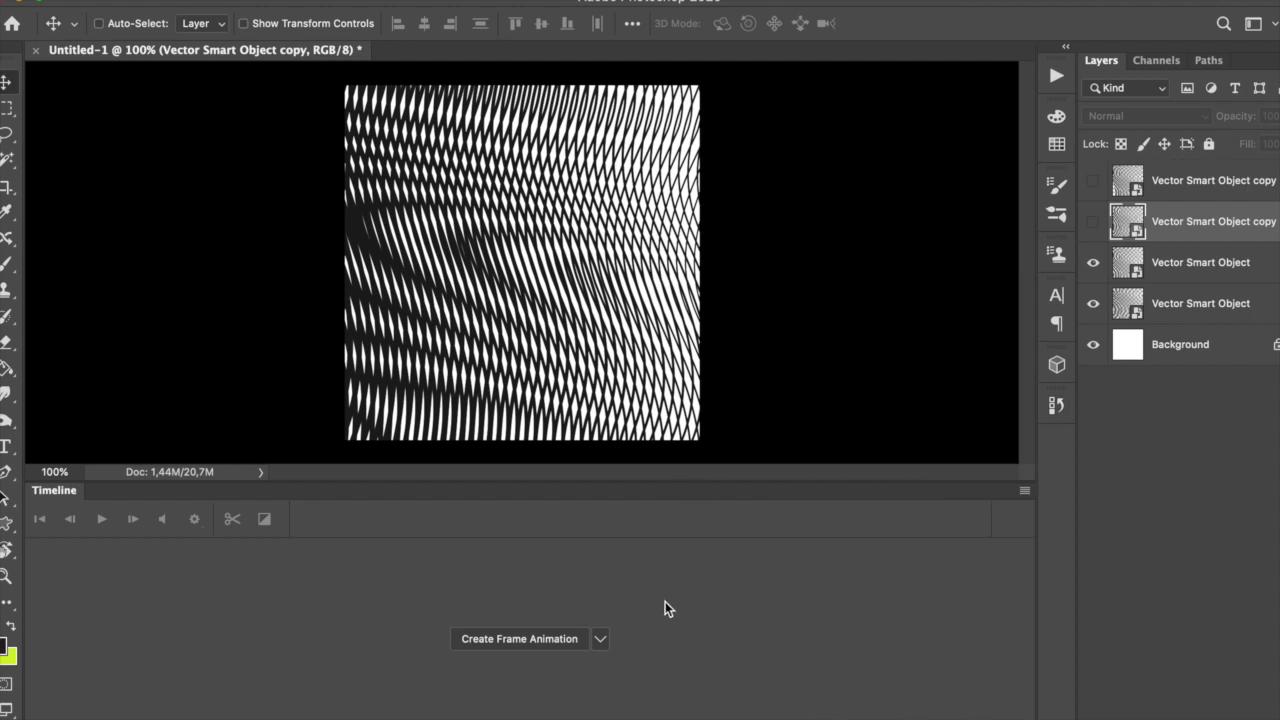
Create a video timeline instead of a frame animation and enlarge the timeline area so all tracks fit.
{"action": "left_click", "coordinate": [601, 640]}
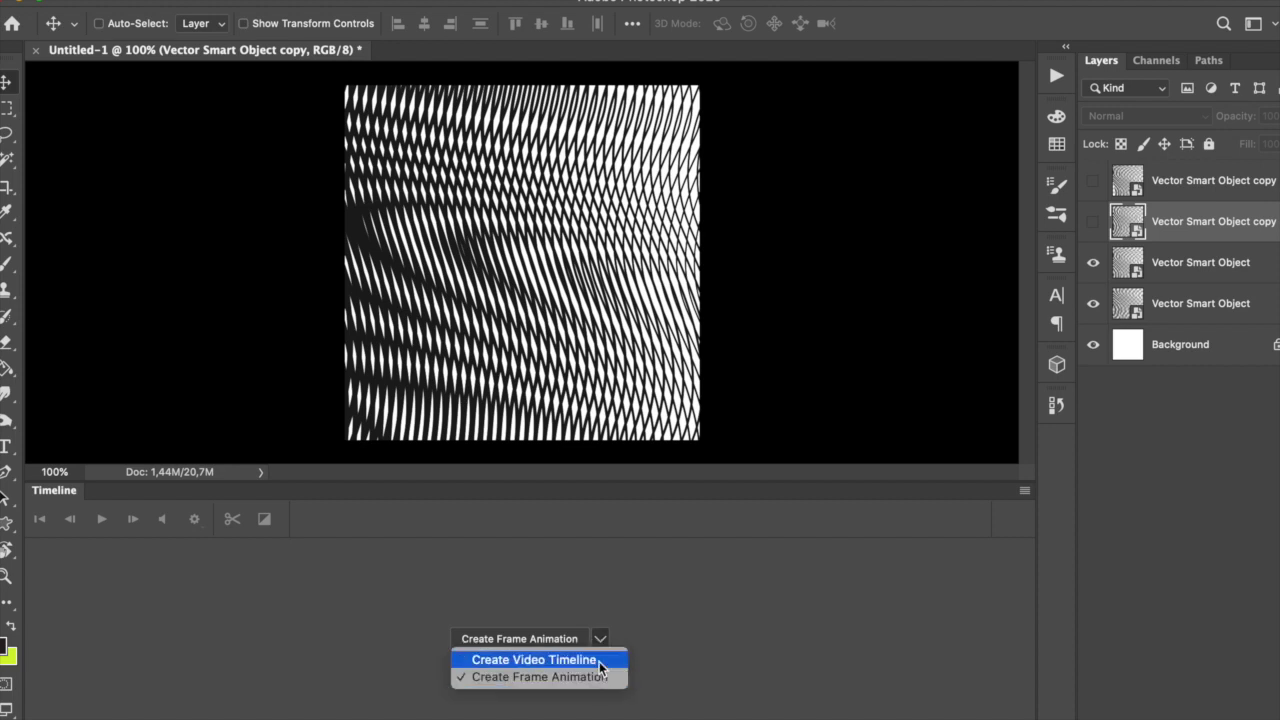
{"action": "left_click", "coordinate": [533, 660]}
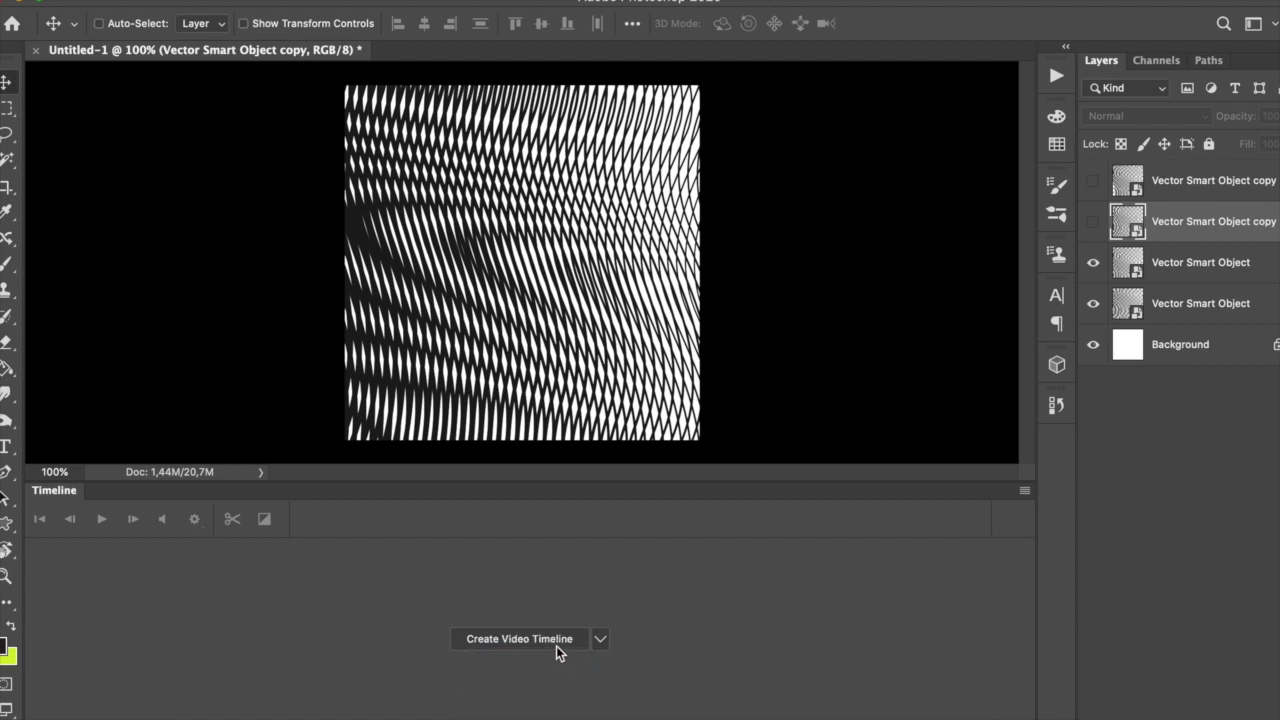
{"action": "left_click", "coordinate": [555, 639]}
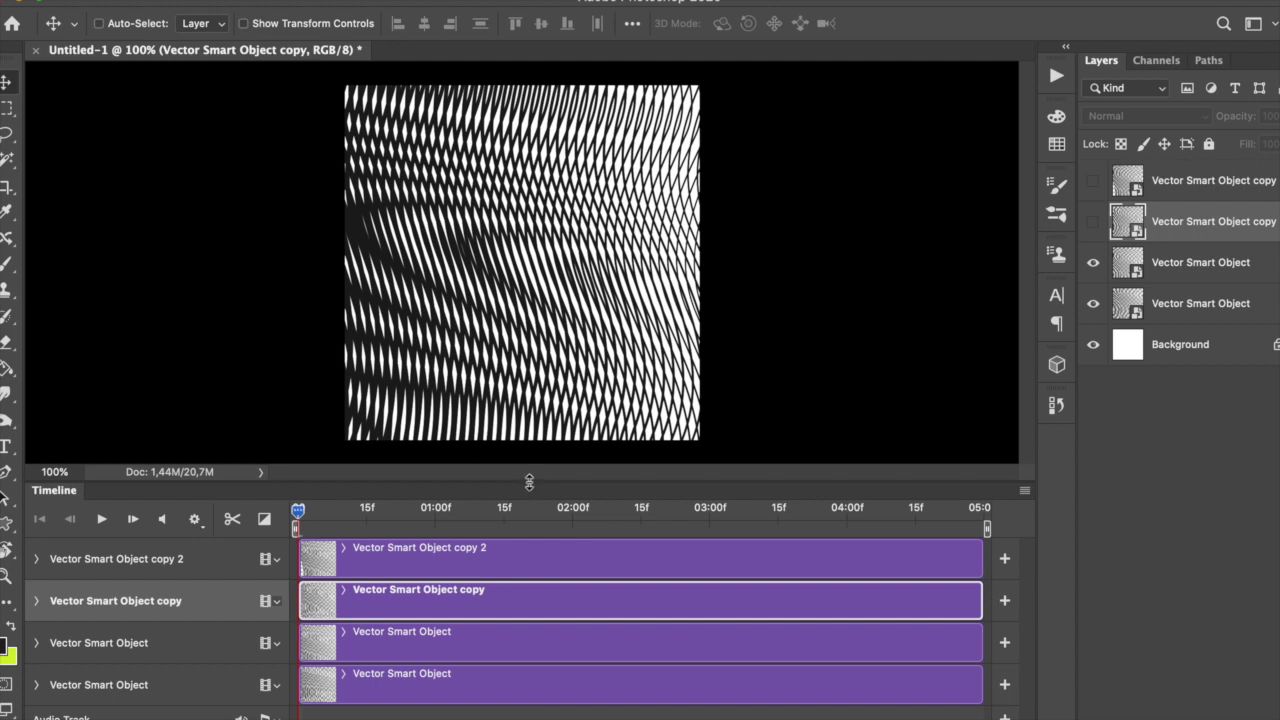
{"action": "left_click_drag", "start_coordinate": [529, 483], "coordinate": [538, 364]}
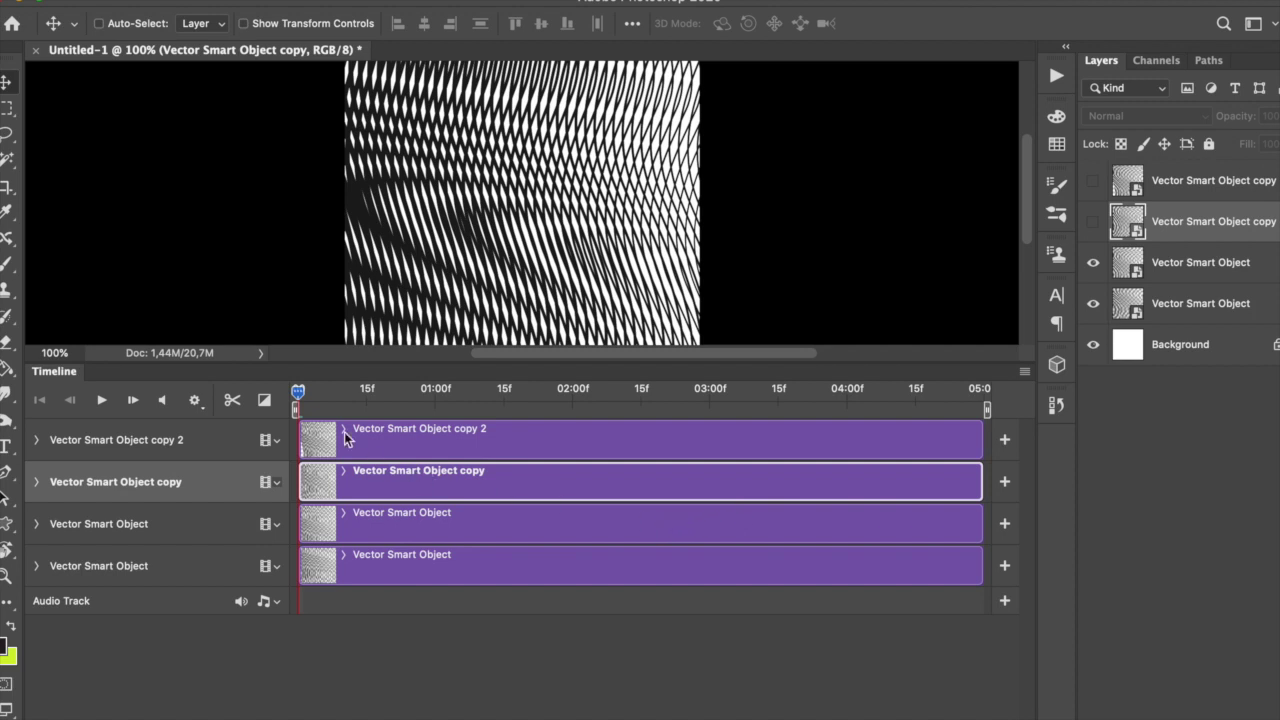
Expand the top three Smart Object tracks in the timeline to show their Position, Opacity and Style properties.
{"action": "left_click_drag", "start_coordinate": [323, 396], "coordinate": [255, 449]}
{"action": "left_click", "coordinate": [36, 5]}
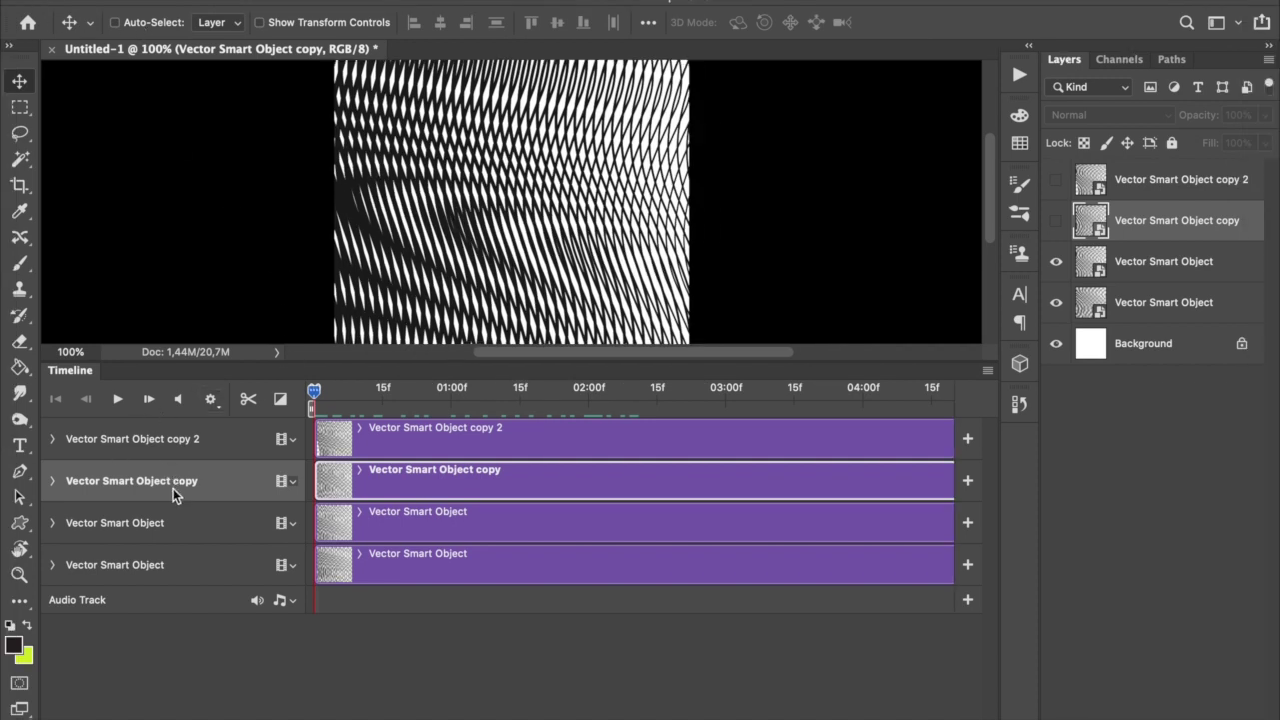
{"action": "left_click", "coordinate": [53, 440]}
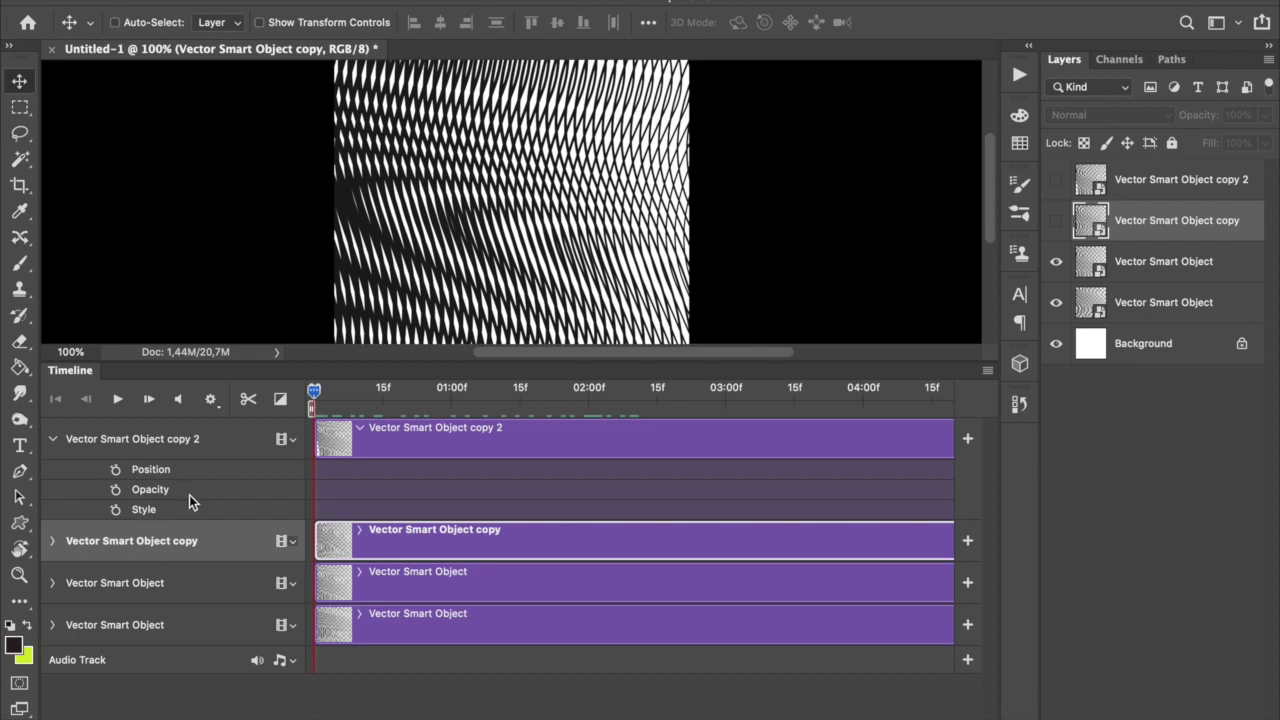
{"action": "left_click", "coordinate": [53, 542]}
{"action": "left_click", "coordinate": [53, 643]}
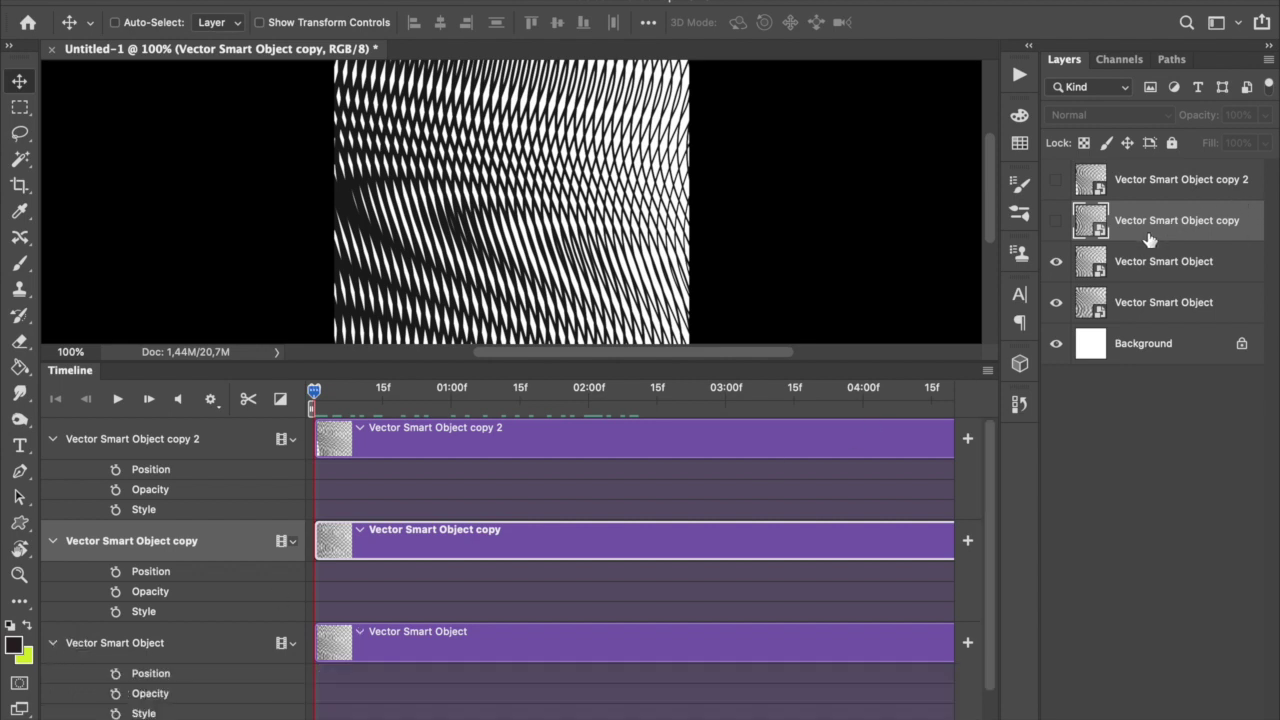
Delete the two hidden layers Vector Smart Object copy and Vector Smart Object copy 2.
{"action": "left_click", "coordinate": [1203, 181], "text": "super"}
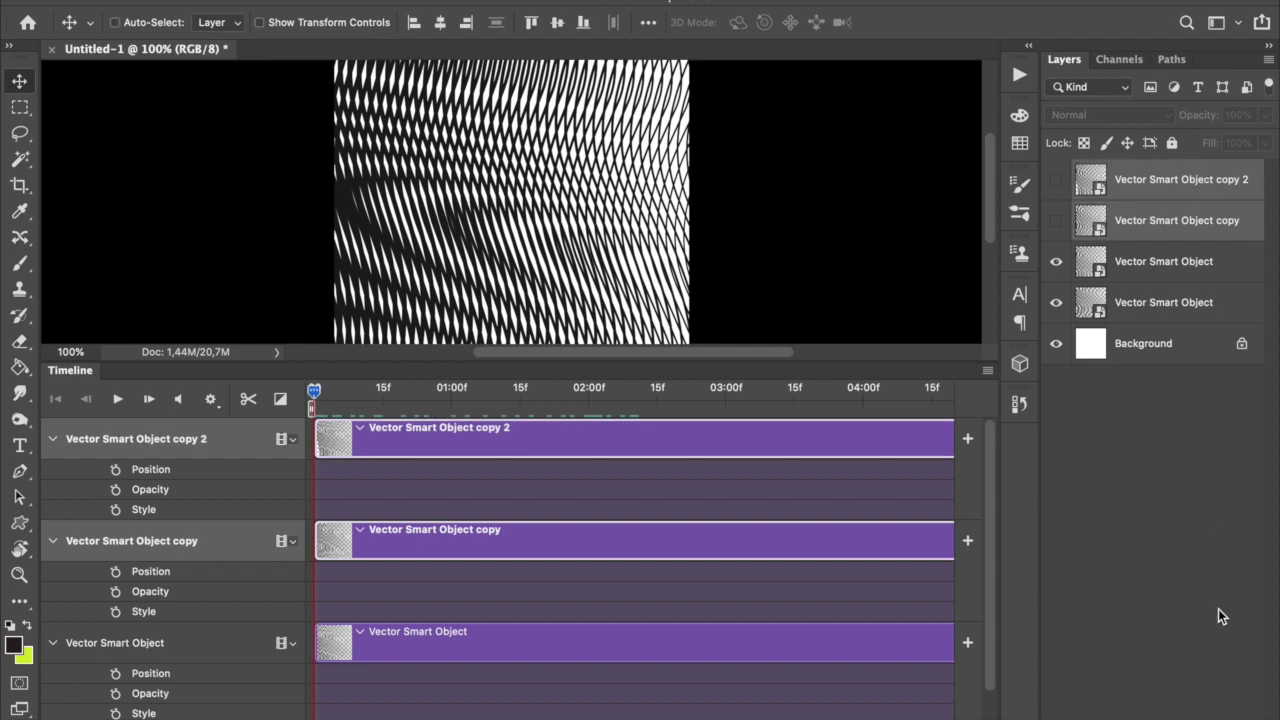
{"action": "key", "text": "Delete"}
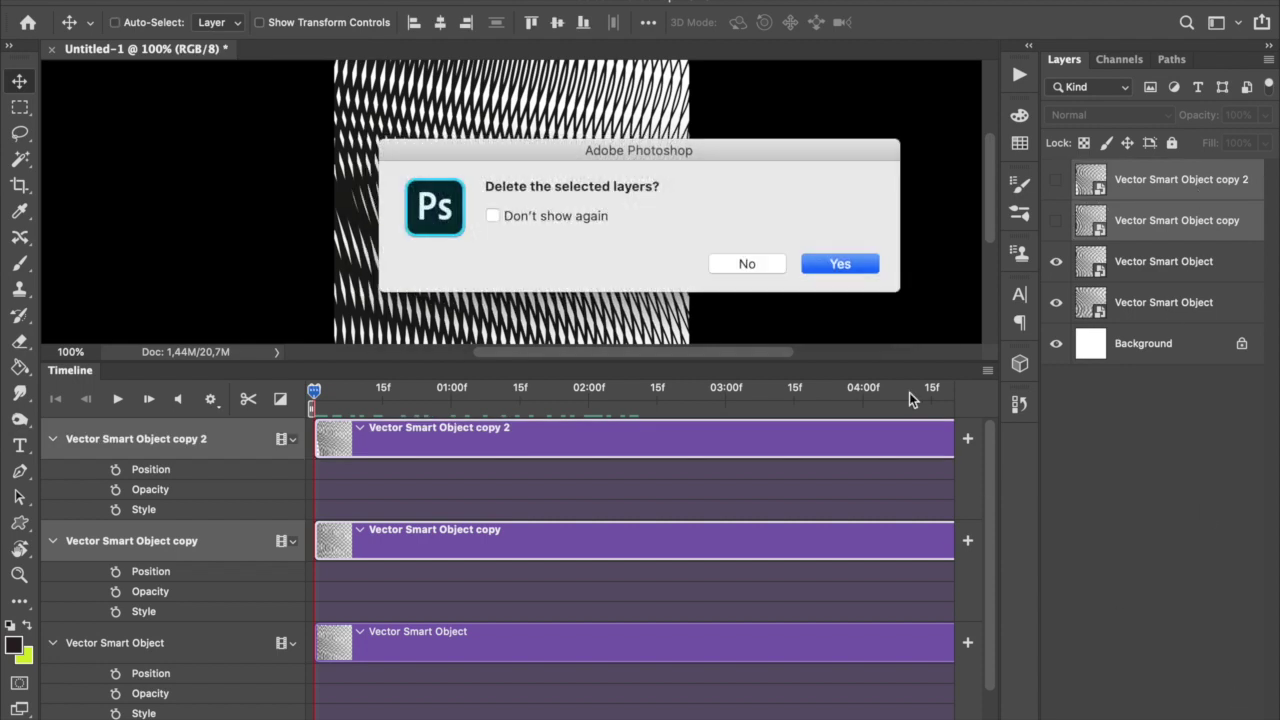
{"action": "left_click", "coordinate": [842, 271]}
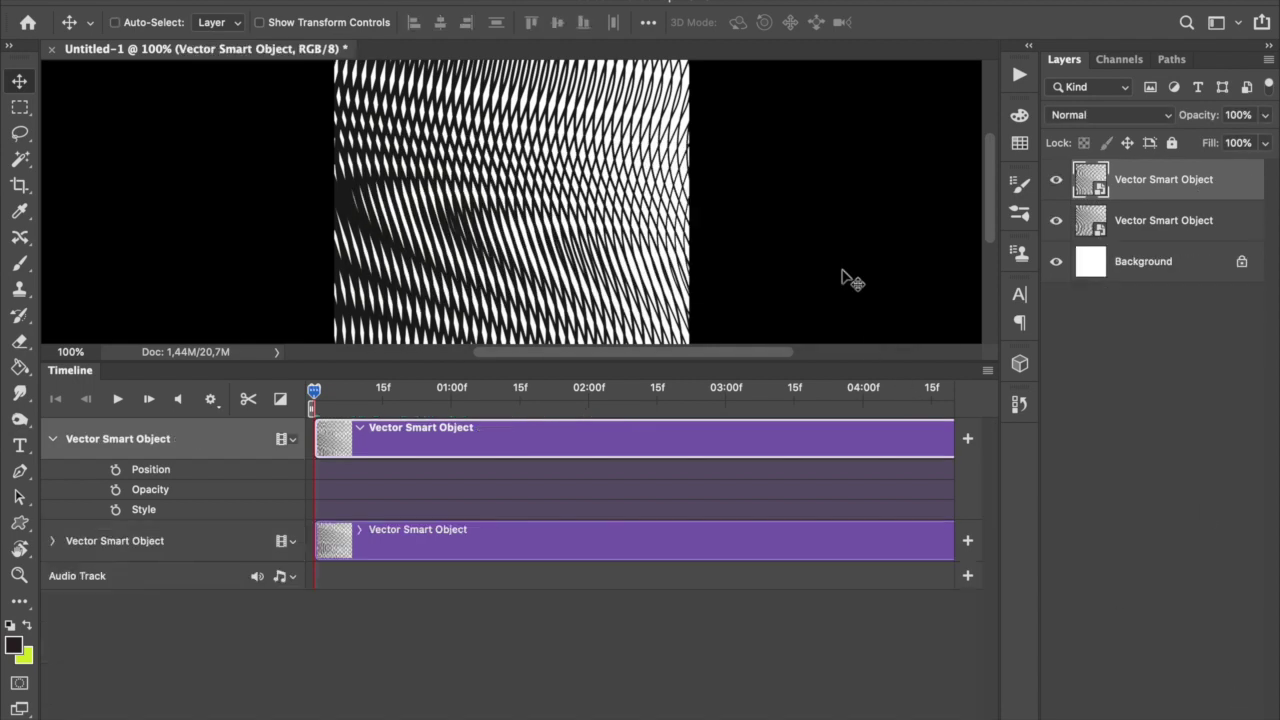
Unlock the Background layer and fill it with the lime green swatch using the Paint Bucket.
{"action": "left_click", "coordinate": [1242, 262]}
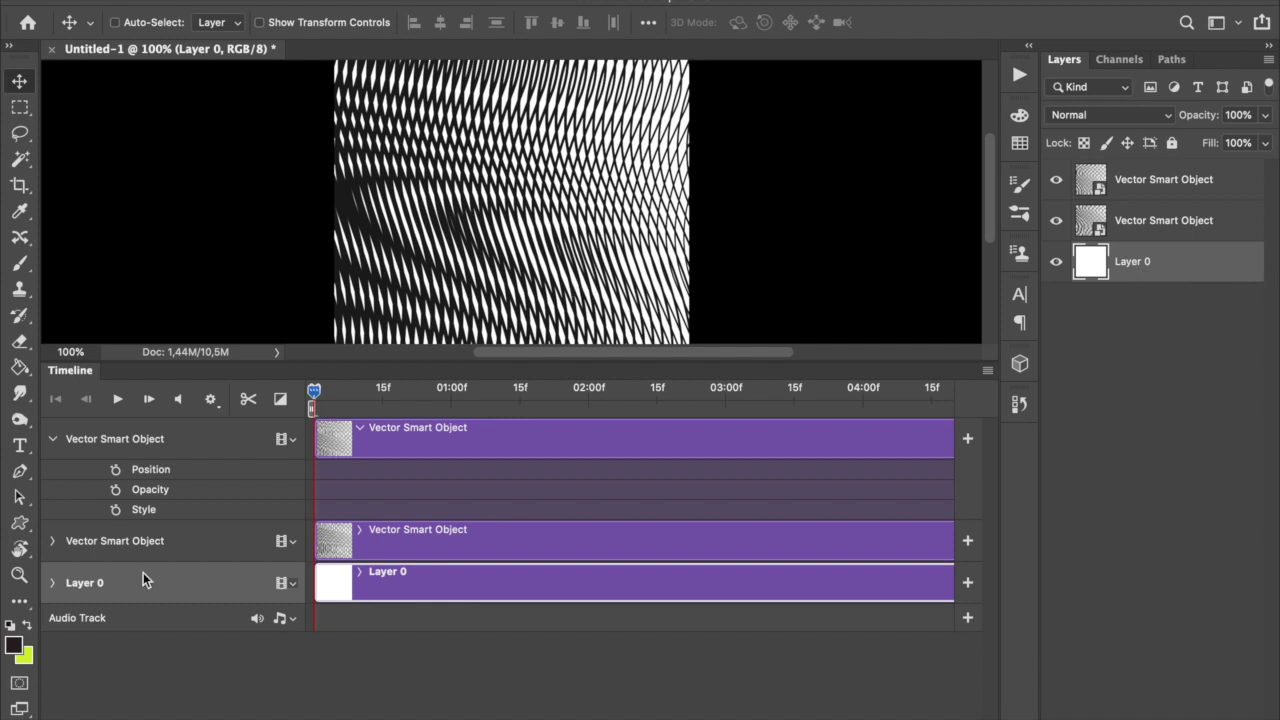
{"action": "left_click", "coordinate": [27, 625]}
{"action": "left_click", "coordinate": [20, 369]}
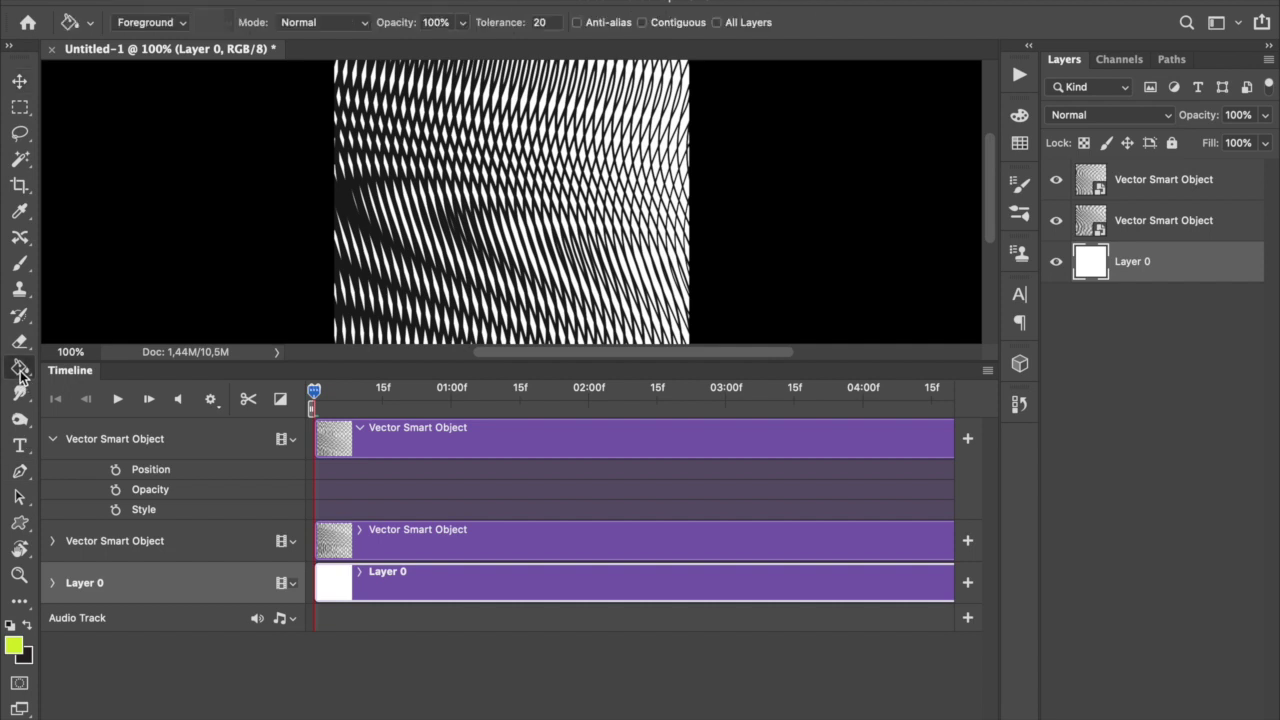
{"action": "left_click", "coordinate": [515, 205]}
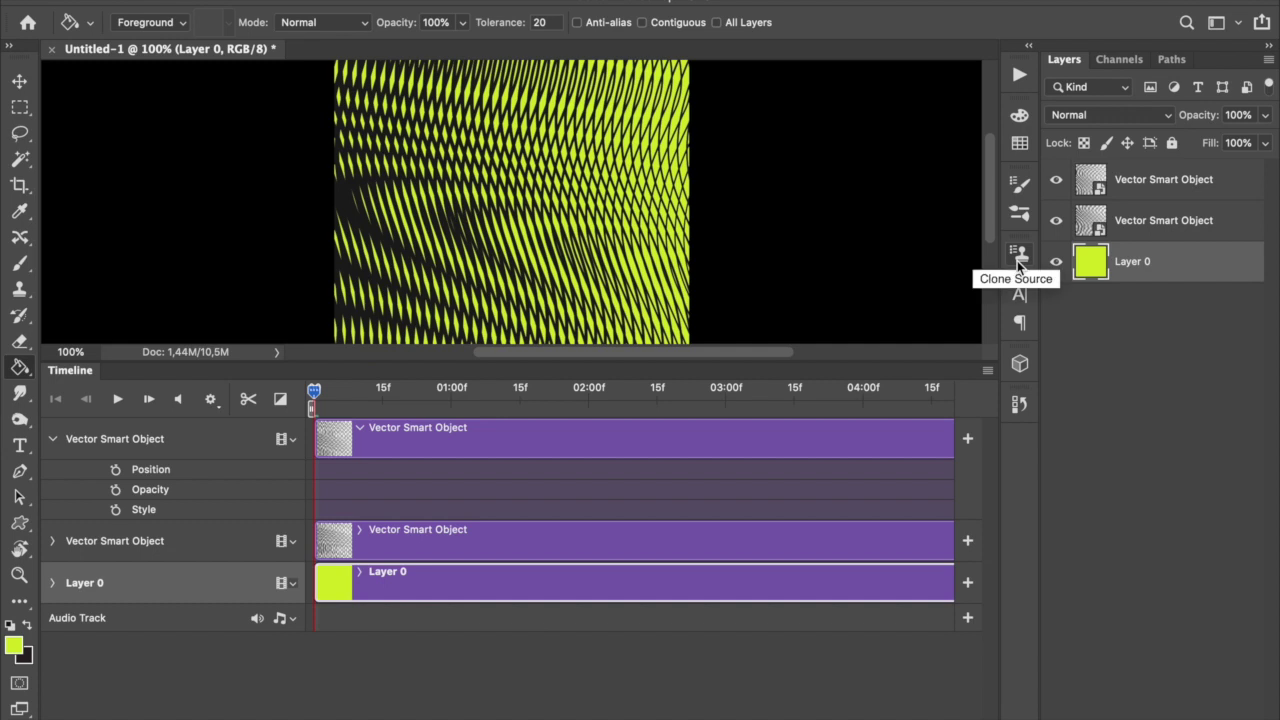
Browse the blend modes for Layer 0 and the top Vector Smart Object layer, keeping both on Normal.
{"action": "left_click", "coordinate": [1151, 116]}
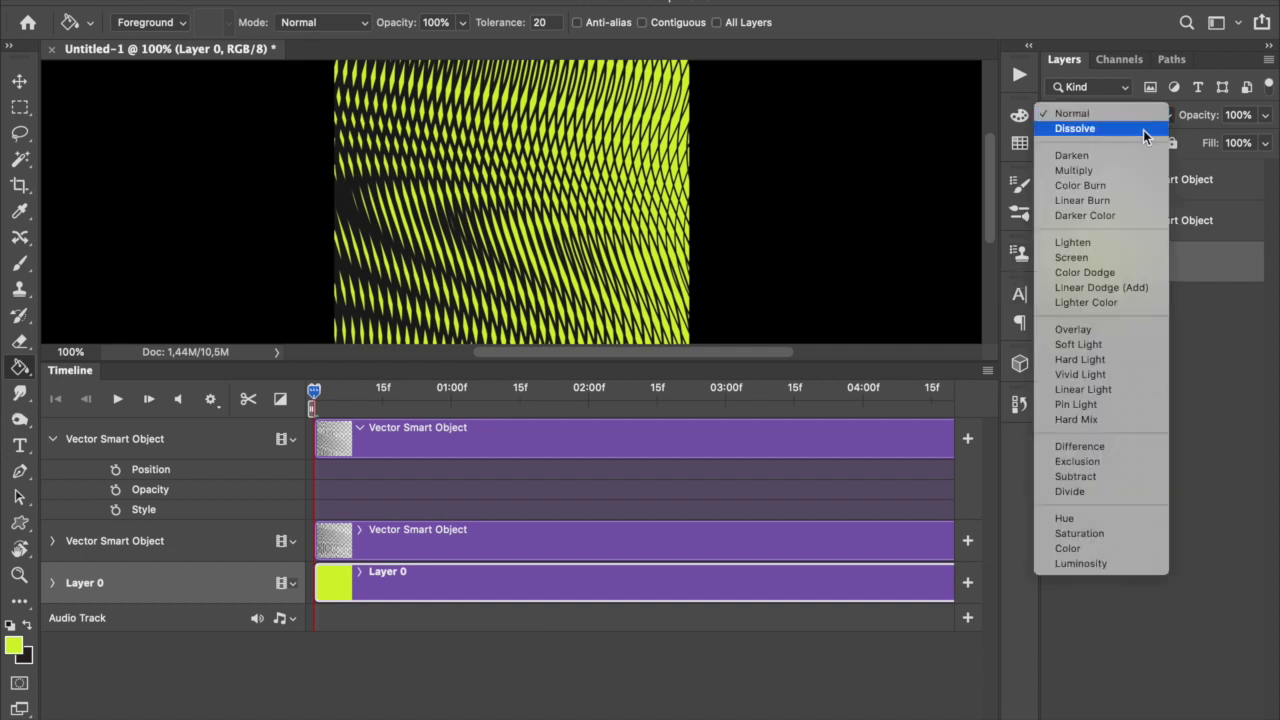
{"action": "left_click", "coordinate": [1199, 428]}
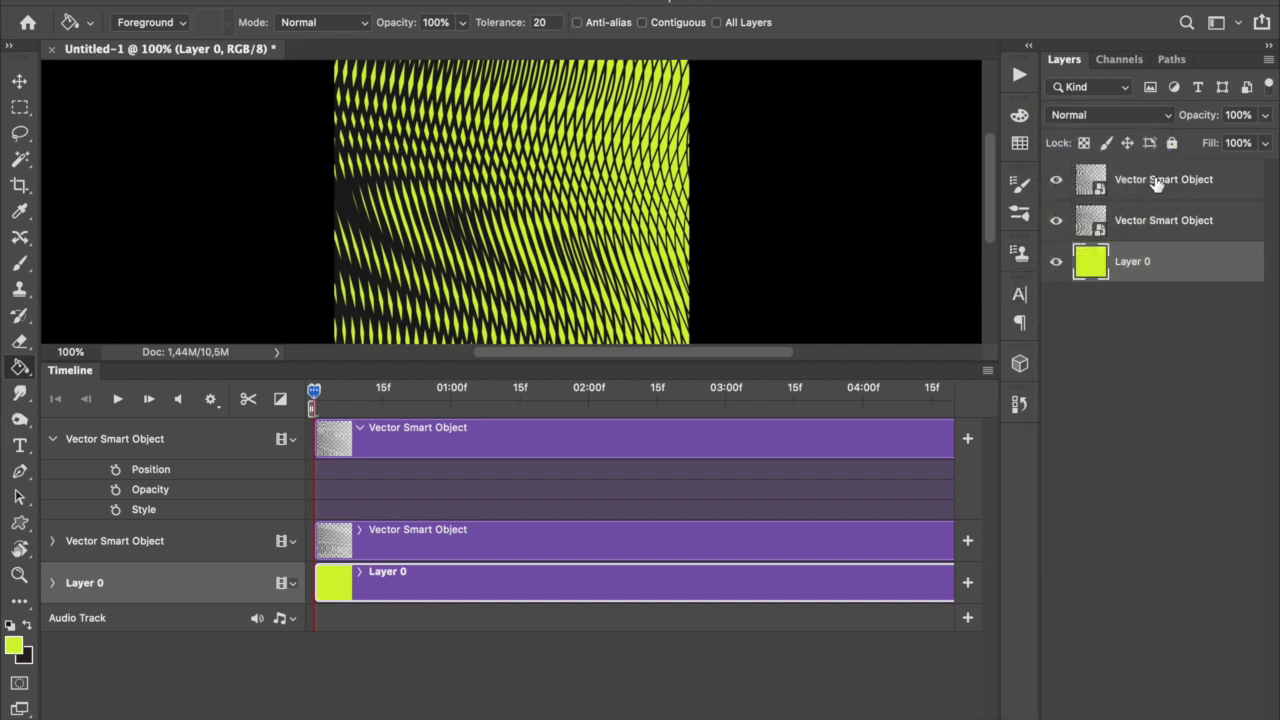
{"action": "left_click", "coordinate": [1170, 118]}
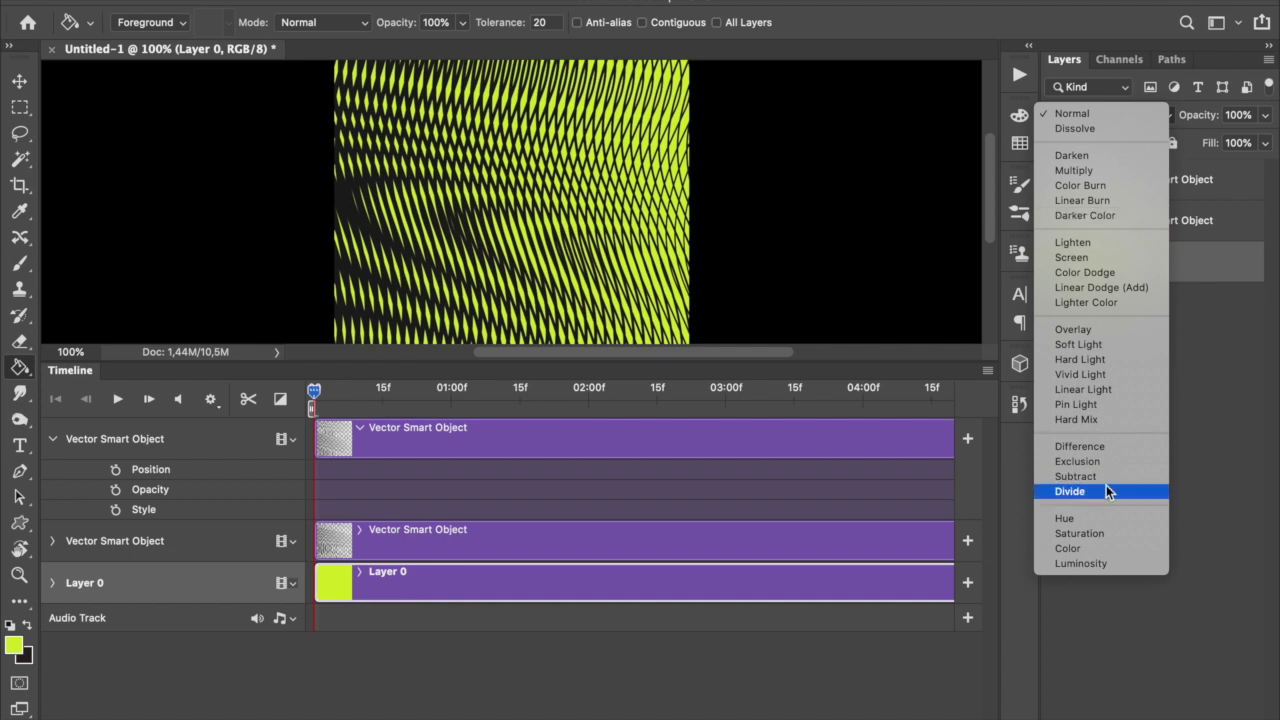
{"action": "left_click", "coordinate": [1236, 446]}
{"action": "left_click", "coordinate": [1157, 179]}
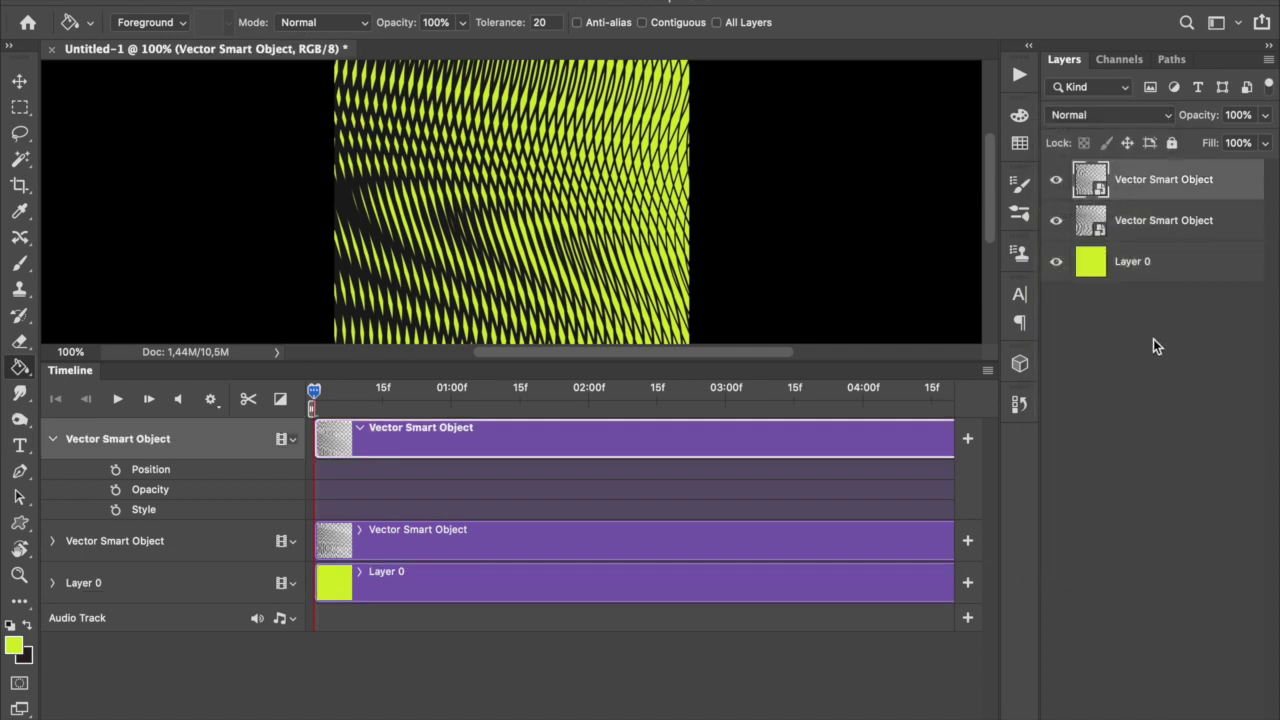
{"action": "left_click", "coordinate": [1166, 114]}
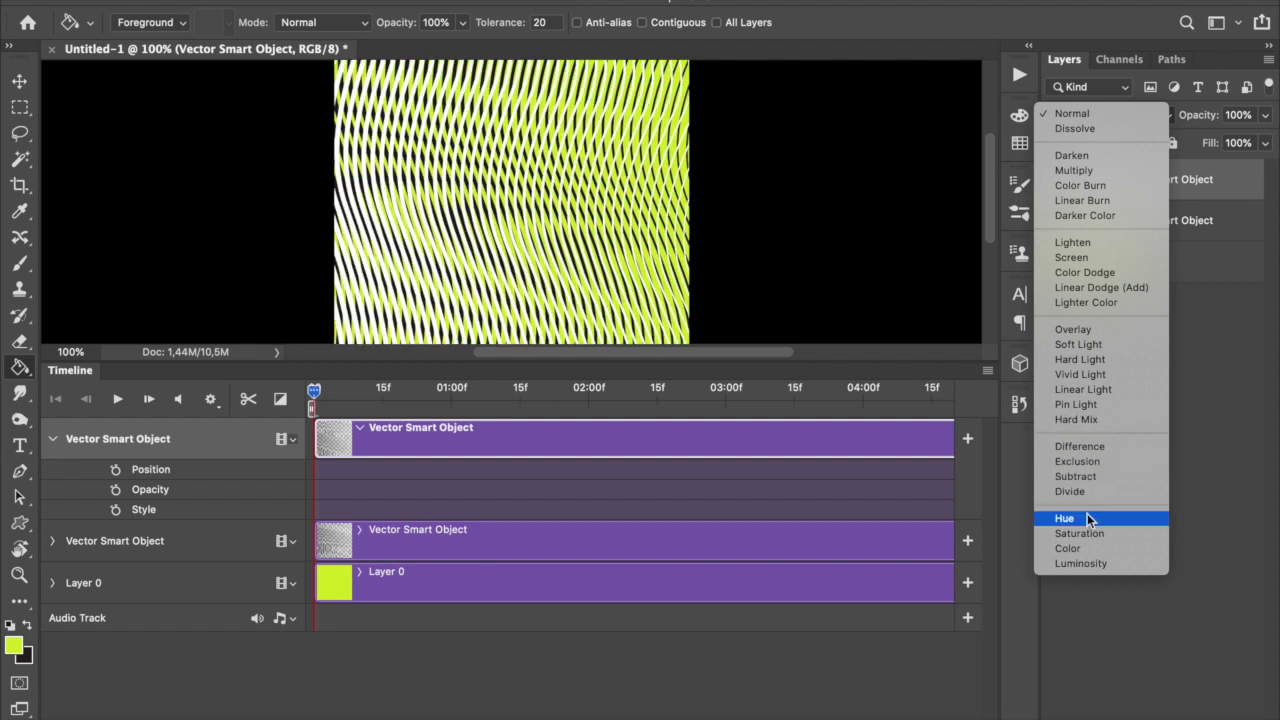
{"action": "left_click", "coordinate": [1090, 112]}
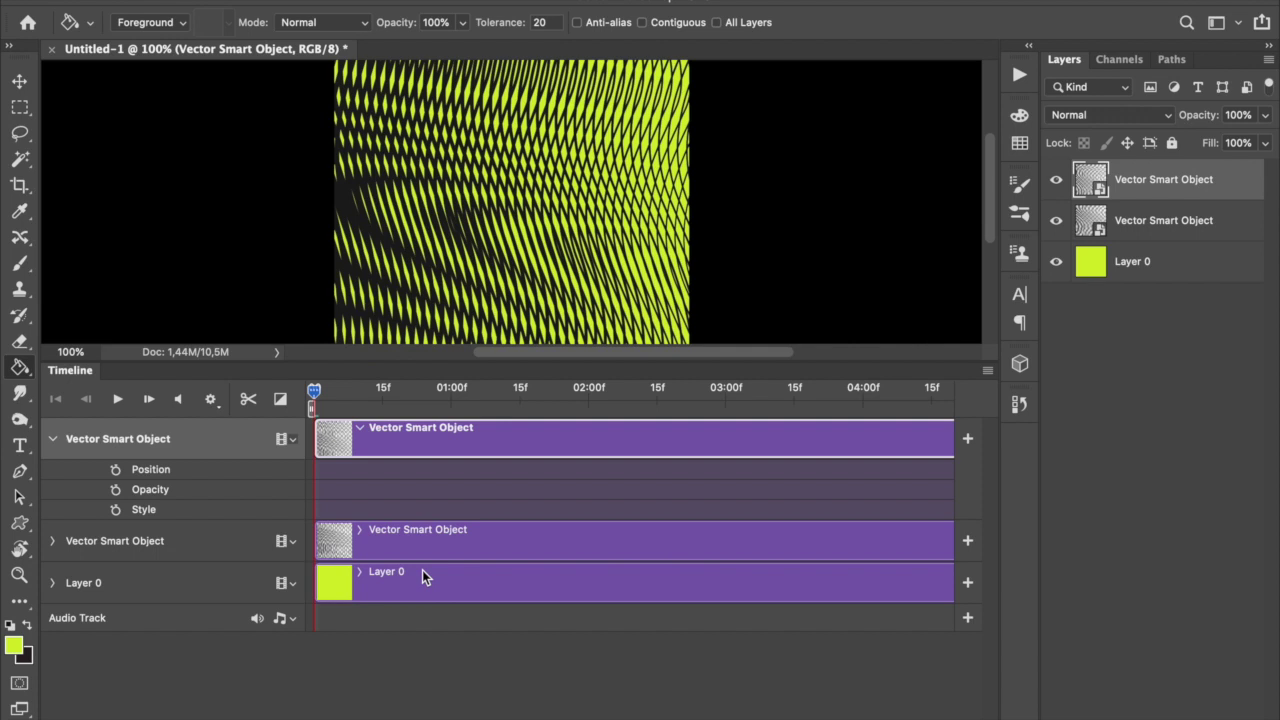
Start Position keyframing on the top Vector Smart Object at the timeline's beginning and shift its lines downward just before 01:15f.
{"action": "left_click", "coordinate": [115, 469]}
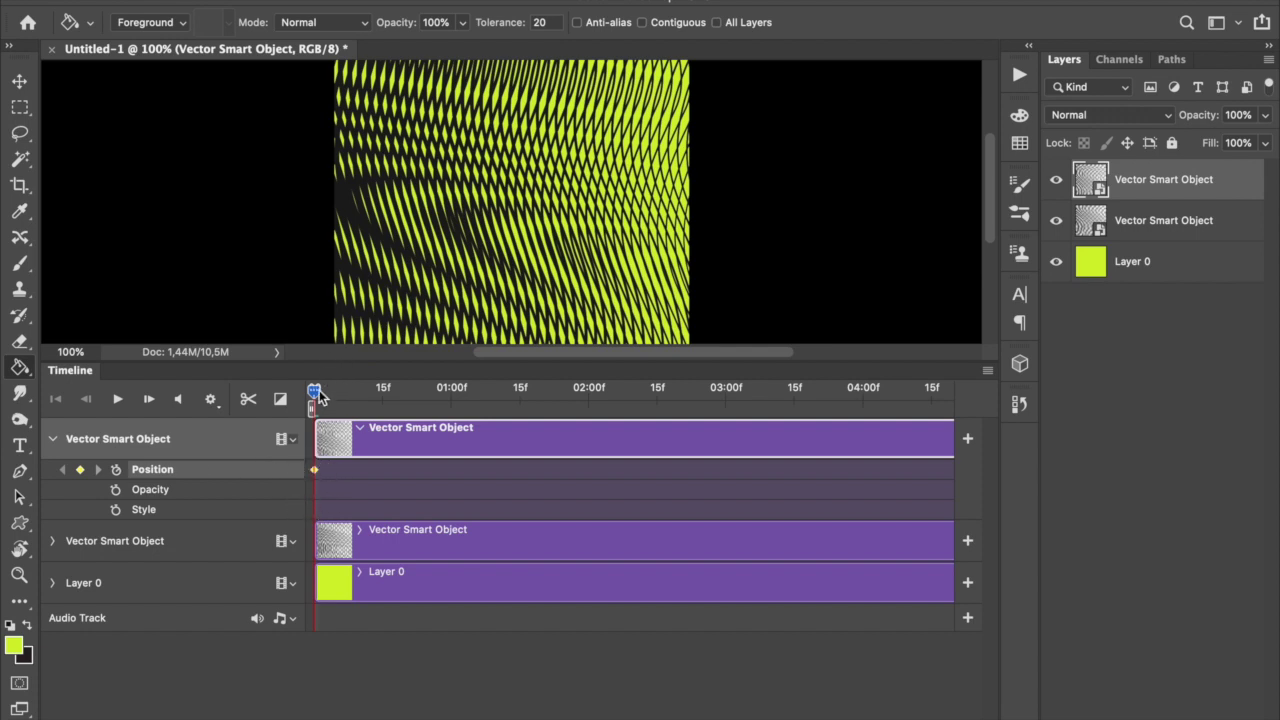
{"action": "left_click_drag", "start_coordinate": [315, 390], "coordinate": [511, 401]}
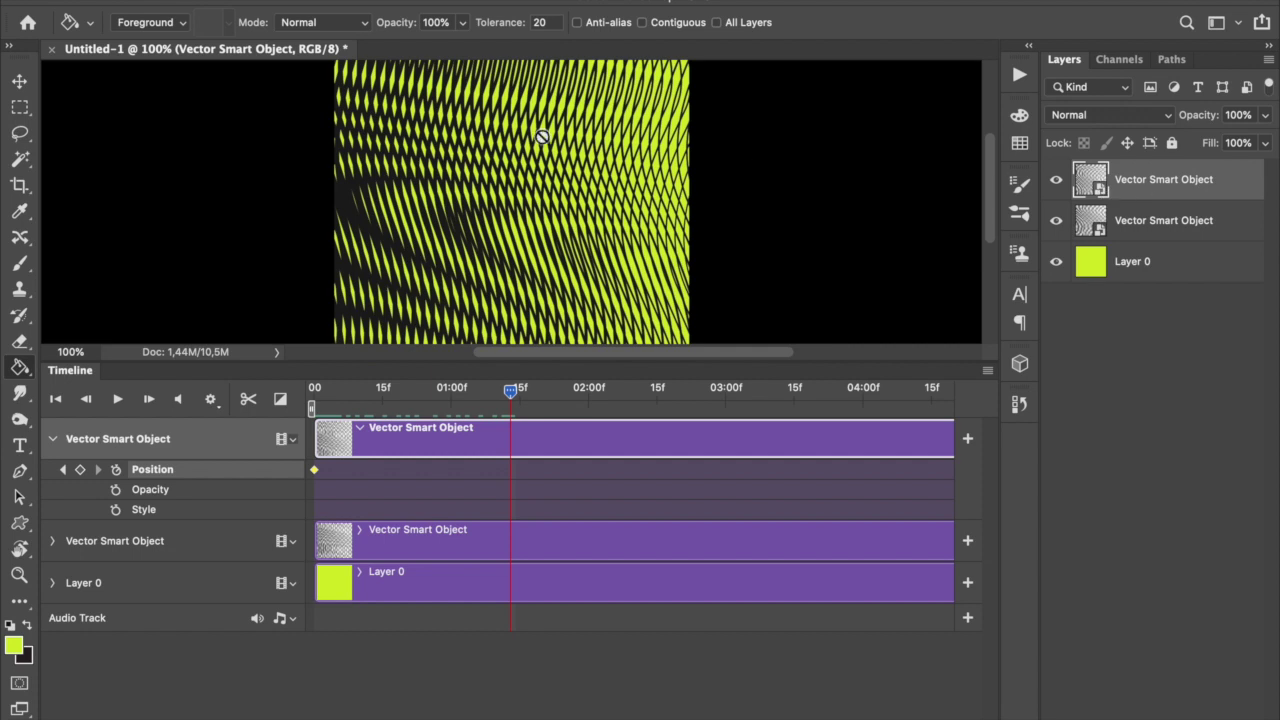
{"action": "left_click", "coordinate": [22, 90]}
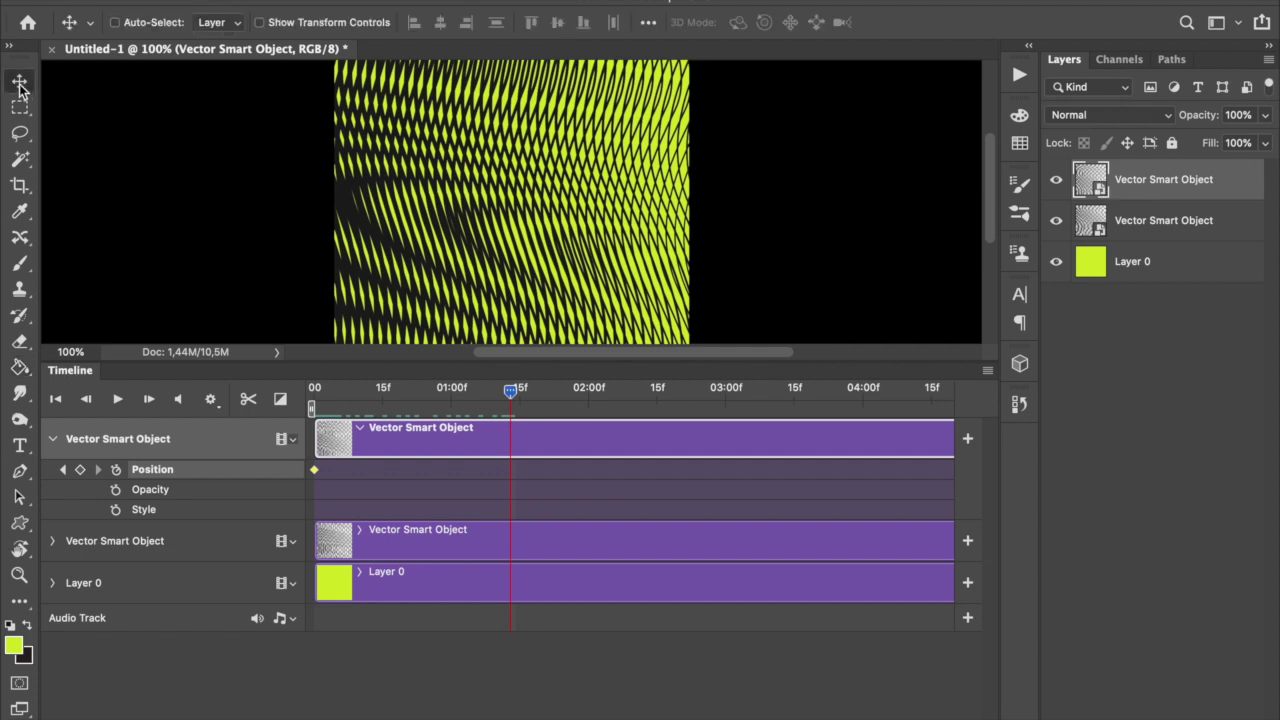
{"action": "left_click_drag", "start_coordinate": [371, 186], "coordinate": [400, 246]}
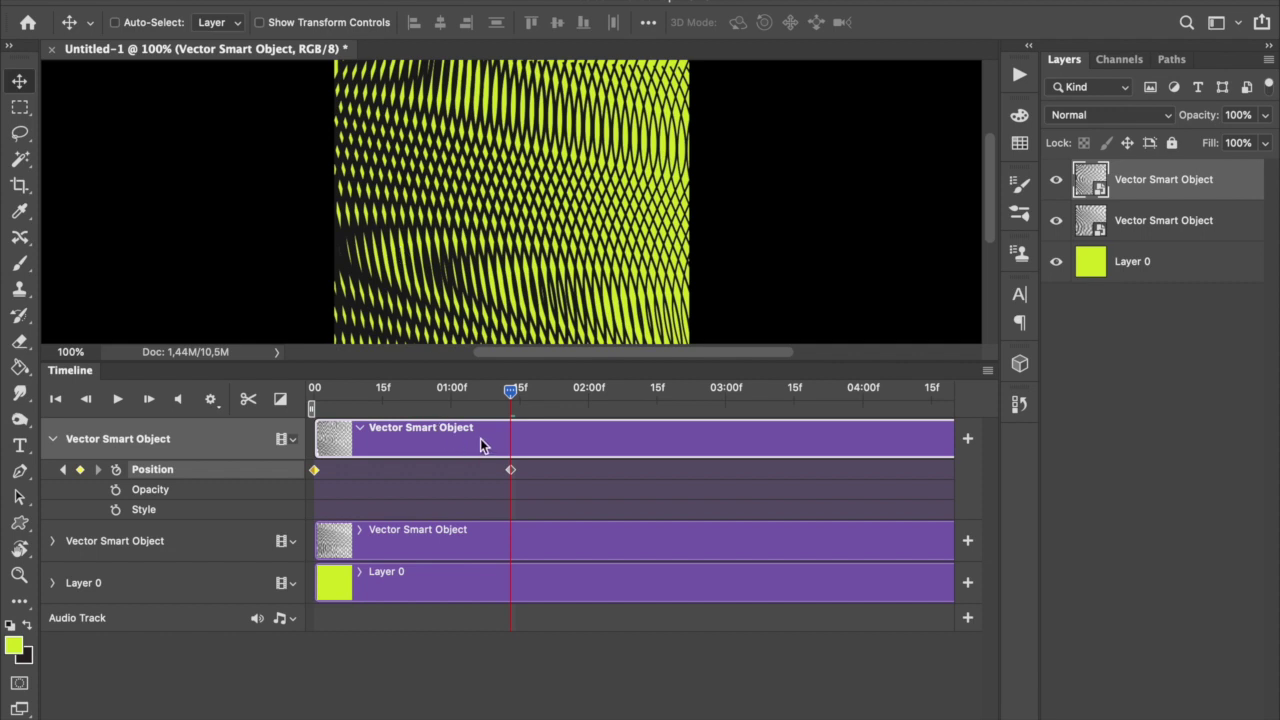
Add Position keyframes just after 02:00f and just before 03:00f, shifting the top wavy lines left and then far upward.
{"action": "left_click_drag", "start_coordinate": [511, 393], "coordinate": [470, 392]}
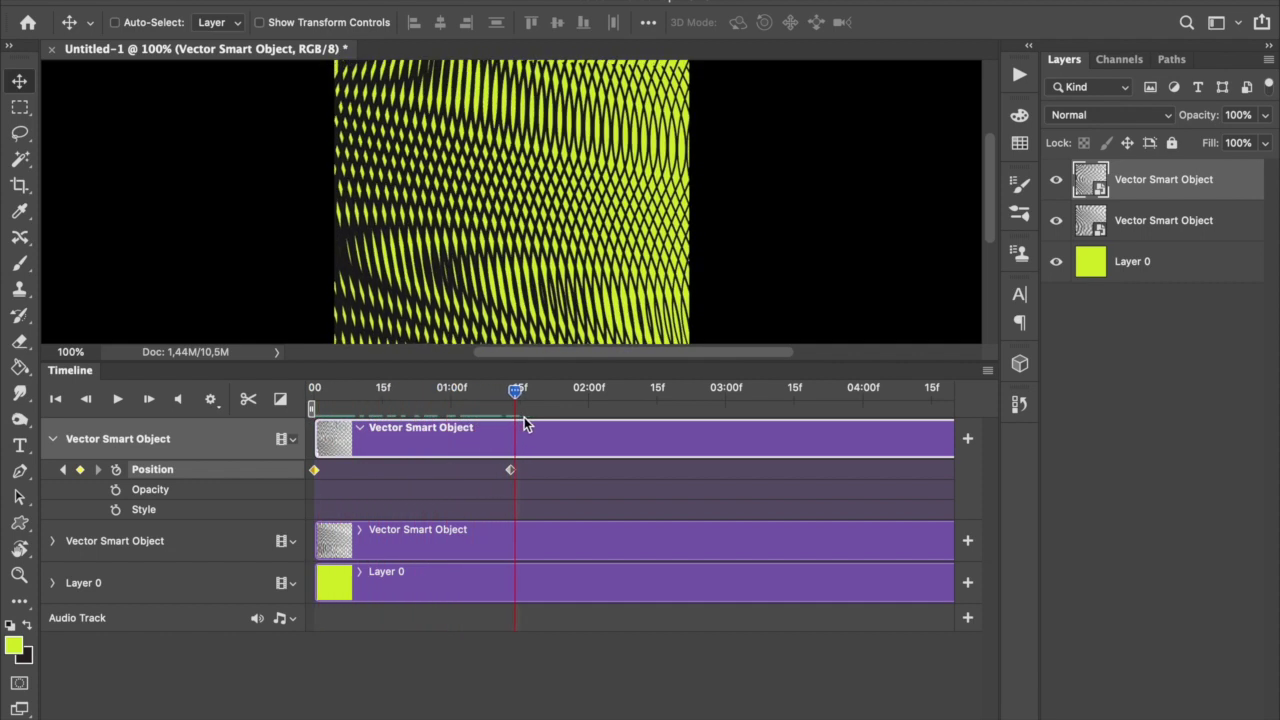
{"action": "left_click_drag", "start_coordinate": [605, 260], "coordinate": [512, 256]}
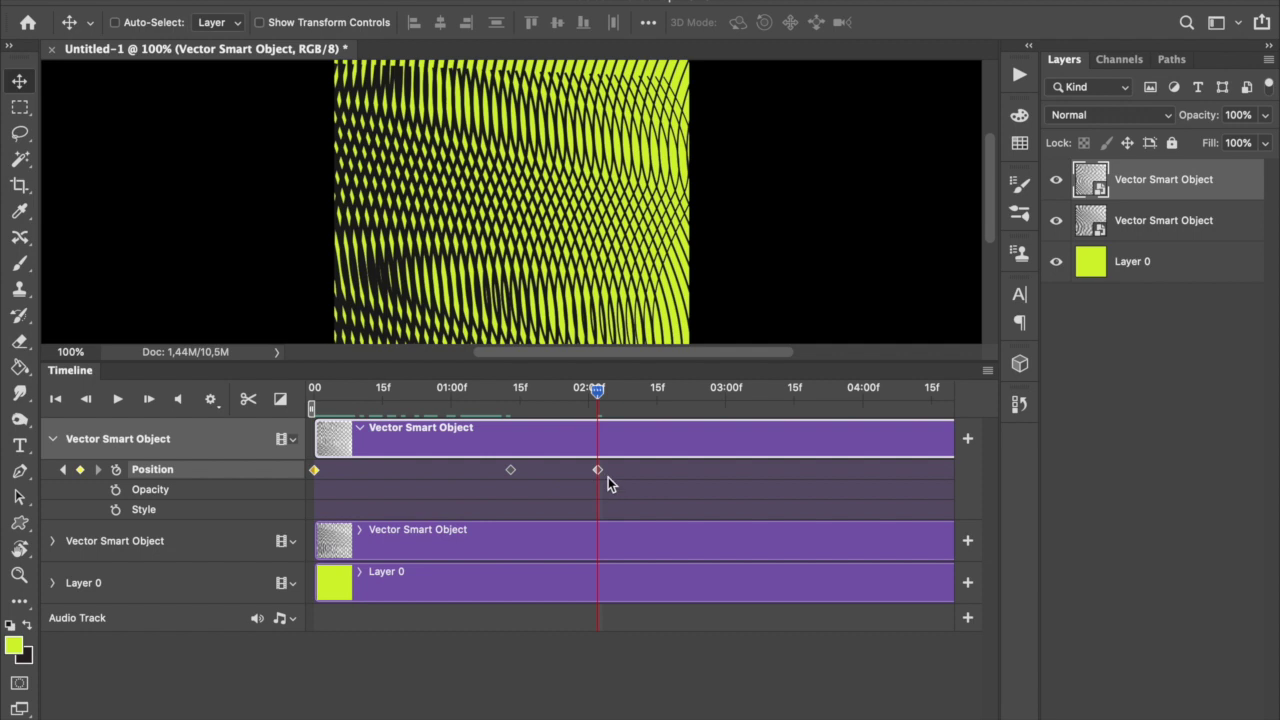
{"action": "left_click_drag", "start_coordinate": [596, 392], "coordinate": [711, 397]}
{"action": "left_click_drag", "start_coordinate": [600, 298], "coordinate": [627, 90]}
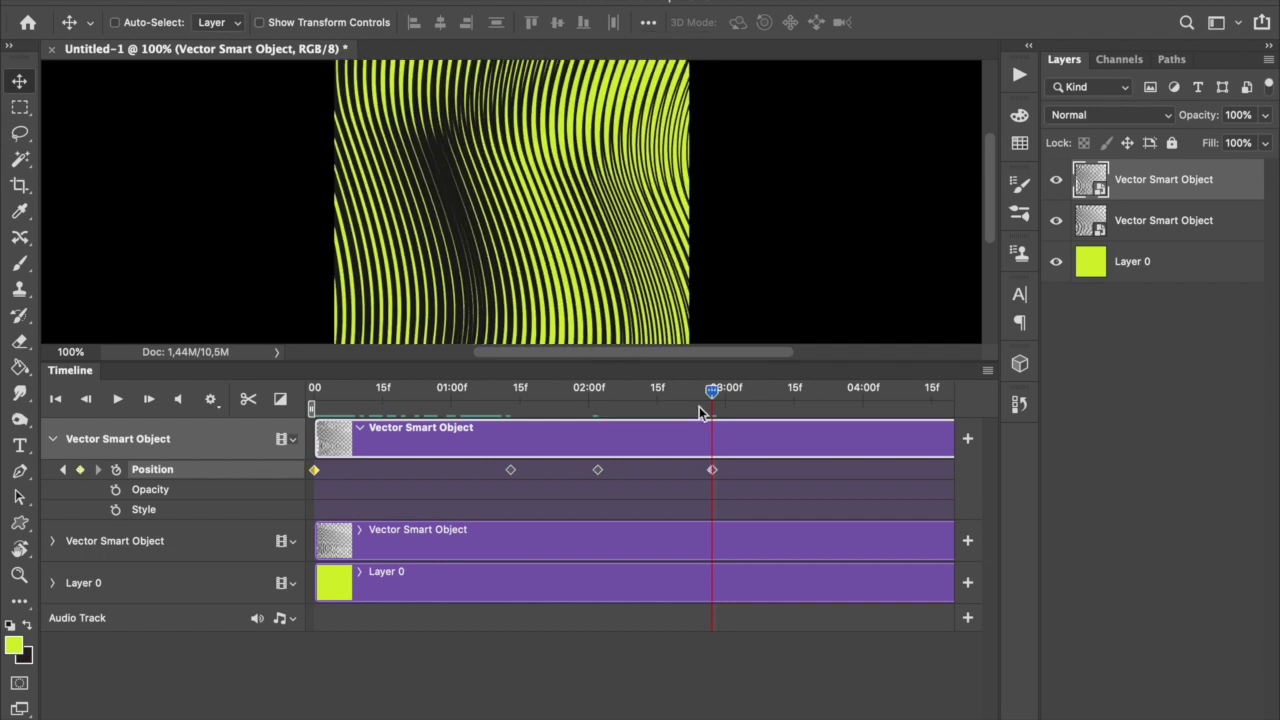
Add three more Position keyframes at about 03:05f, 03:15f and 04:00f, moving the top wavy lines slightly at each.
{"action": "left_click_drag", "start_coordinate": [711, 391], "coordinate": [750, 402]}
{"action": "left_click_drag", "start_coordinate": [618, 293], "coordinate": [618, 284]}
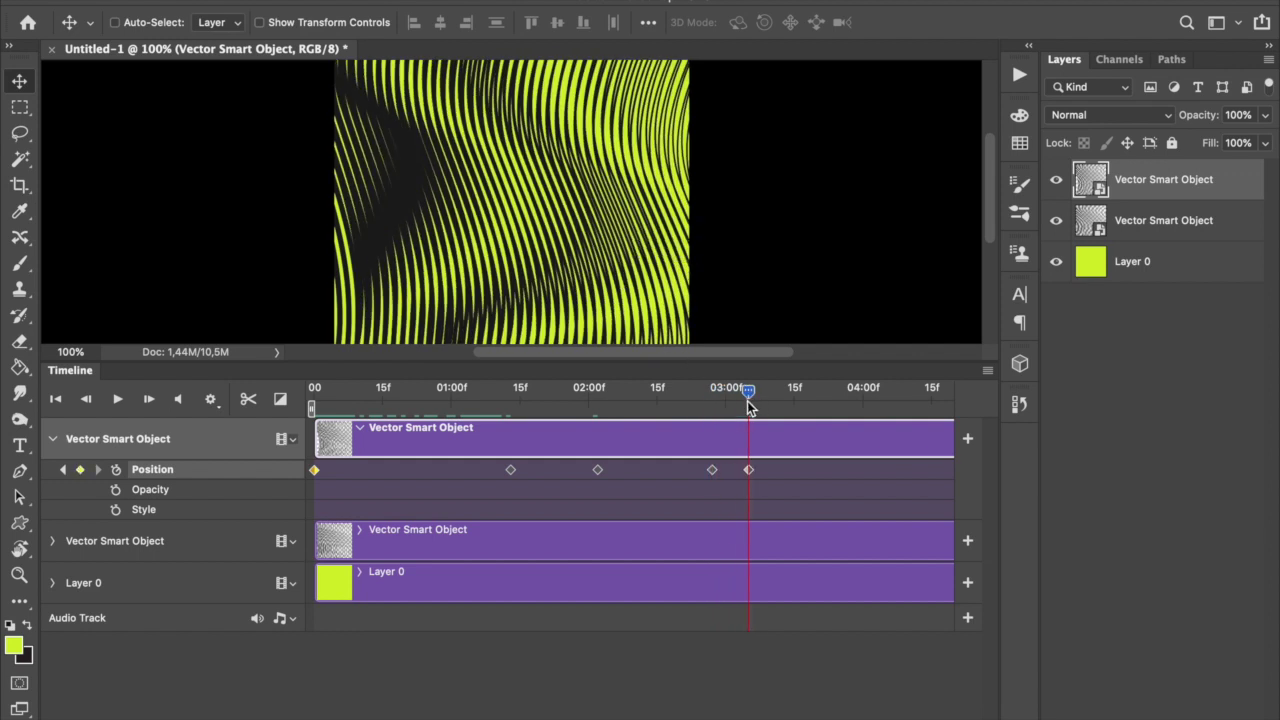
{"action": "left_click_drag", "start_coordinate": [781, 392], "coordinate": [790, 391]}
{"action": "left_click_drag", "start_coordinate": [660, 272], "coordinate": [618, 279]}
{"action": "left_click_drag", "start_coordinate": [858, 395], "coordinate": [863, 394]}
{"action": "left_click_drag", "start_coordinate": [563, 266], "coordinate": [593, 265]}
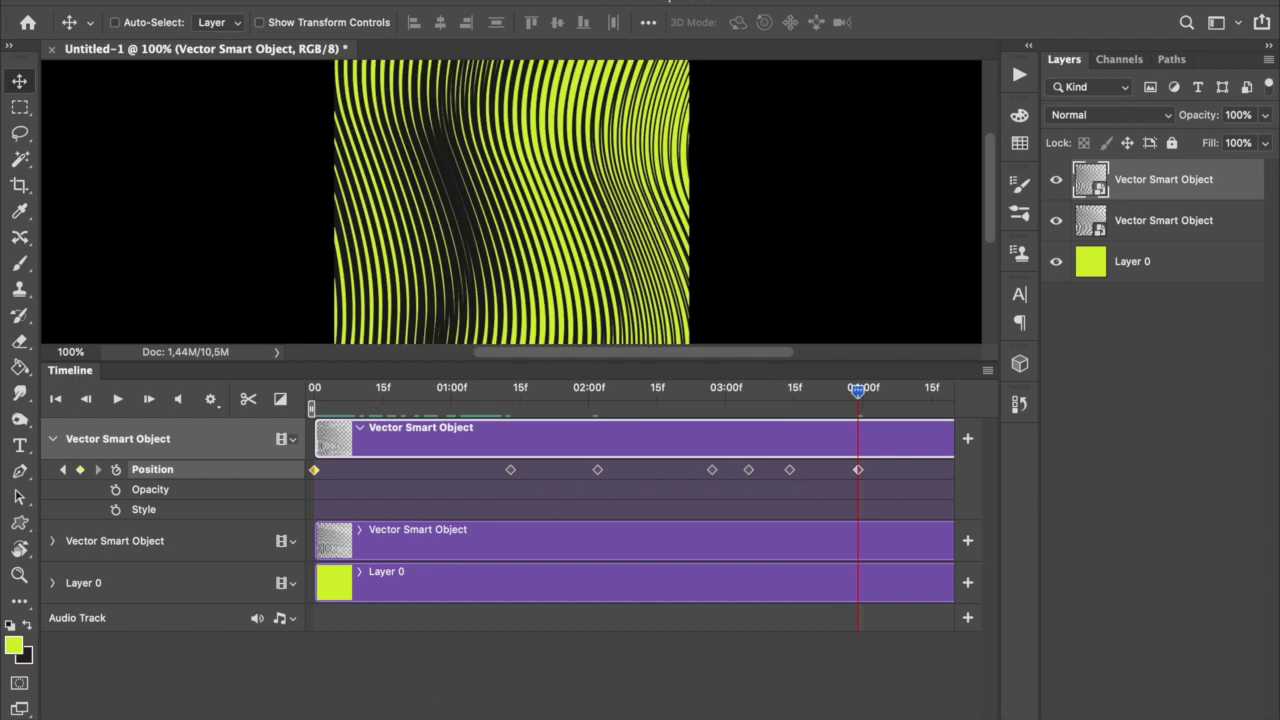
Extend both Vector Smart Object clips and the Layer 0 clip to the same end at about 07:20f.
{"action": "scroll", "coordinate": [634, 470], "scroll_direction": "down", "scroll_amount": 5}
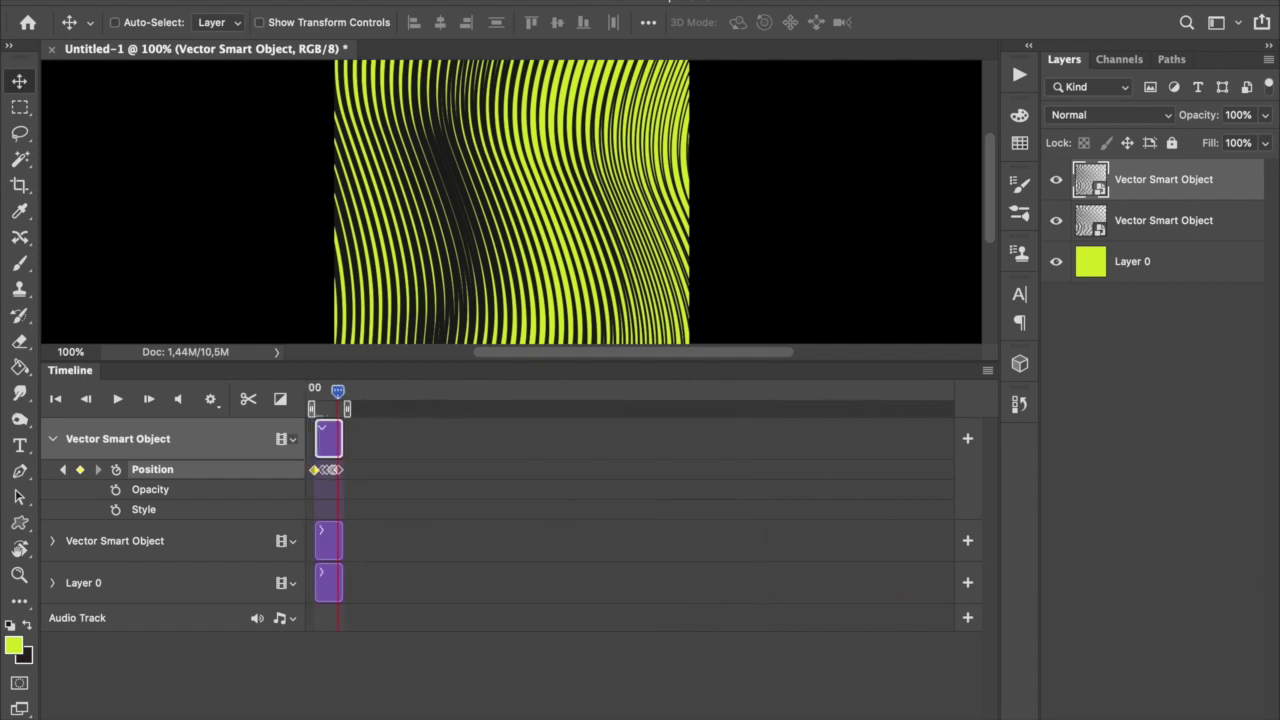
{"action": "scroll", "coordinate": [634, 470], "scroll_direction": "up", "scroll_amount": 1}
{"action": "scroll", "coordinate": [634, 470], "scroll_direction": "up", "scroll_amount": 5}
{"action": "scroll", "coordinate": [634, 470], "scroll_direction": "down", "scroll_amount": 2}
{"action": "left_click_drag", "start_coordinate": [633, 447], "coordinate": [808, 441]}
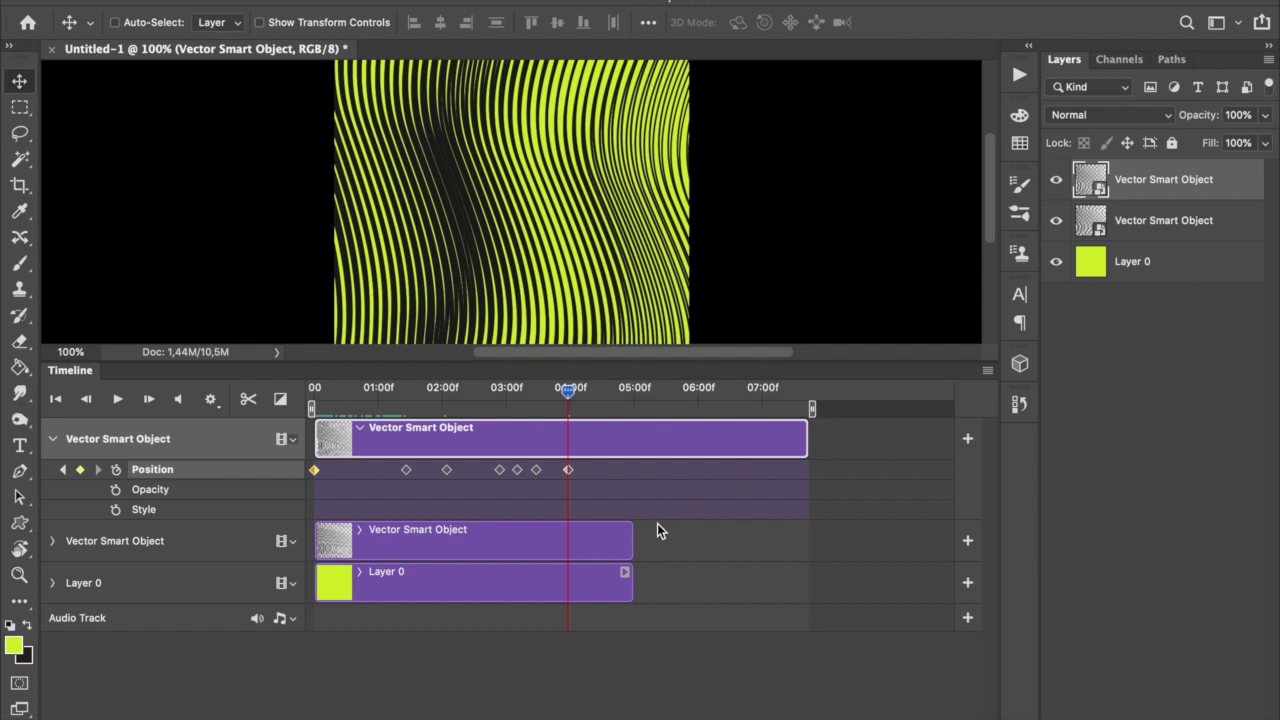
{"action": "left_click_drag", "start_coordinate": [631, 545], "coordinate": [808, 544]}
{"action": "left_click_drag", "start_coordinate": [632, 590], "coordinate": [806, 575]}
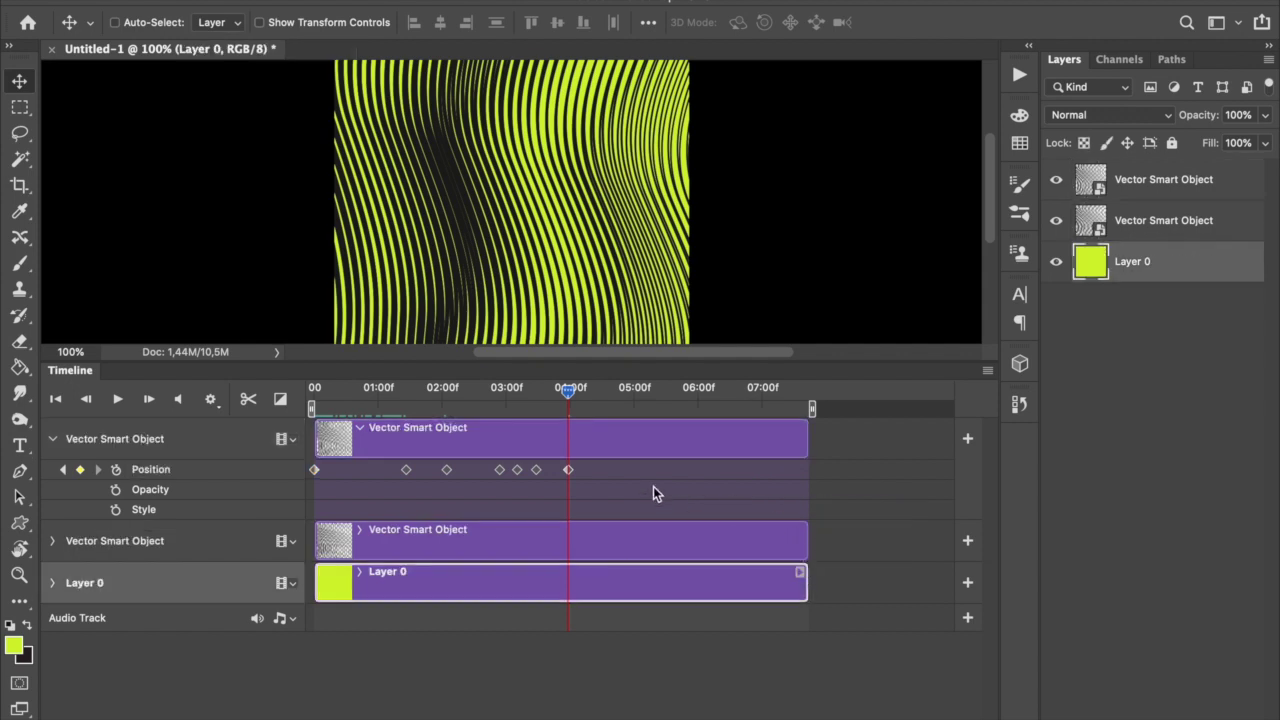
Spread out the last three Position keyframes, placing the final one at about 05:10f, and play the animation from the start.
{"action": "left_click_drag", "start_coordinate": [568, 470], "coordinate": [653, 470]}
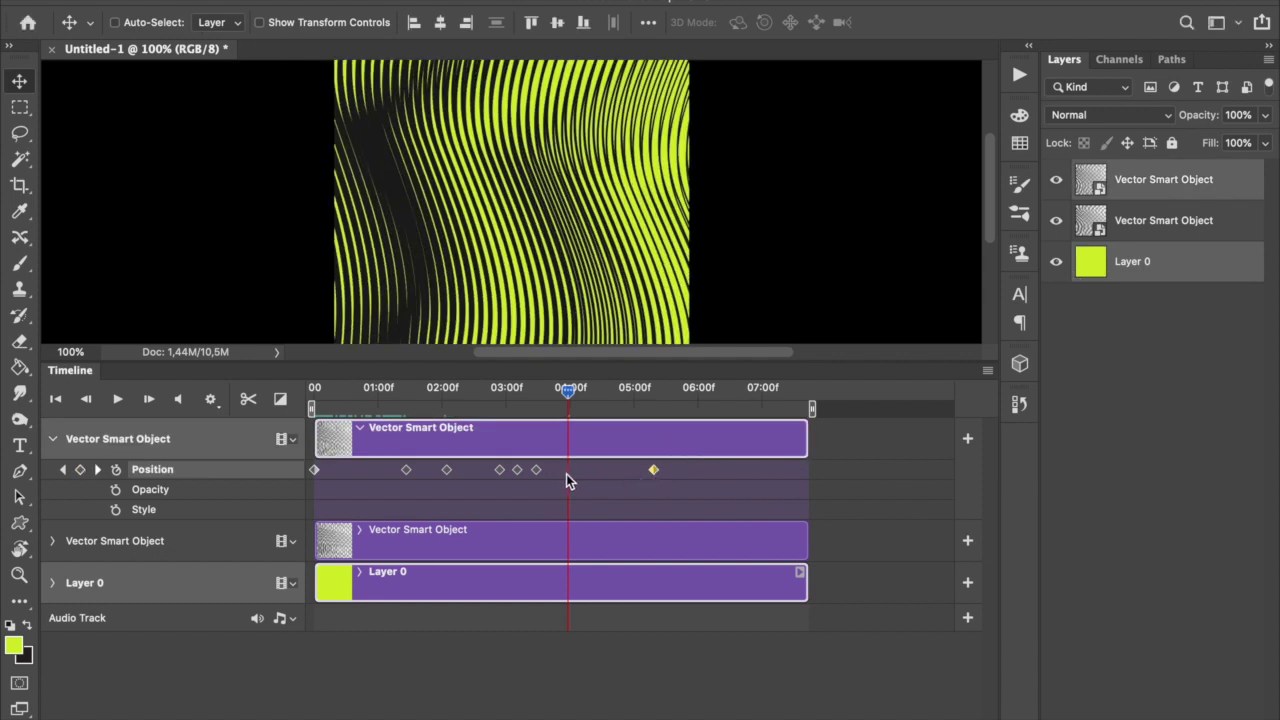
{"action": "mouse_move", "coordinate": [536, 469]}
{"action": "left_mouse_down"}
{"action": "mouse_move", "coordinate": [585, 470]}
{"action": "mouse_move", "coordinate": [542, 470]}
{"action": "left_mouse_up"}
{"action": "left_click_drag", "start_coordinate": [568, 390], "coordinate": [292, 417]}
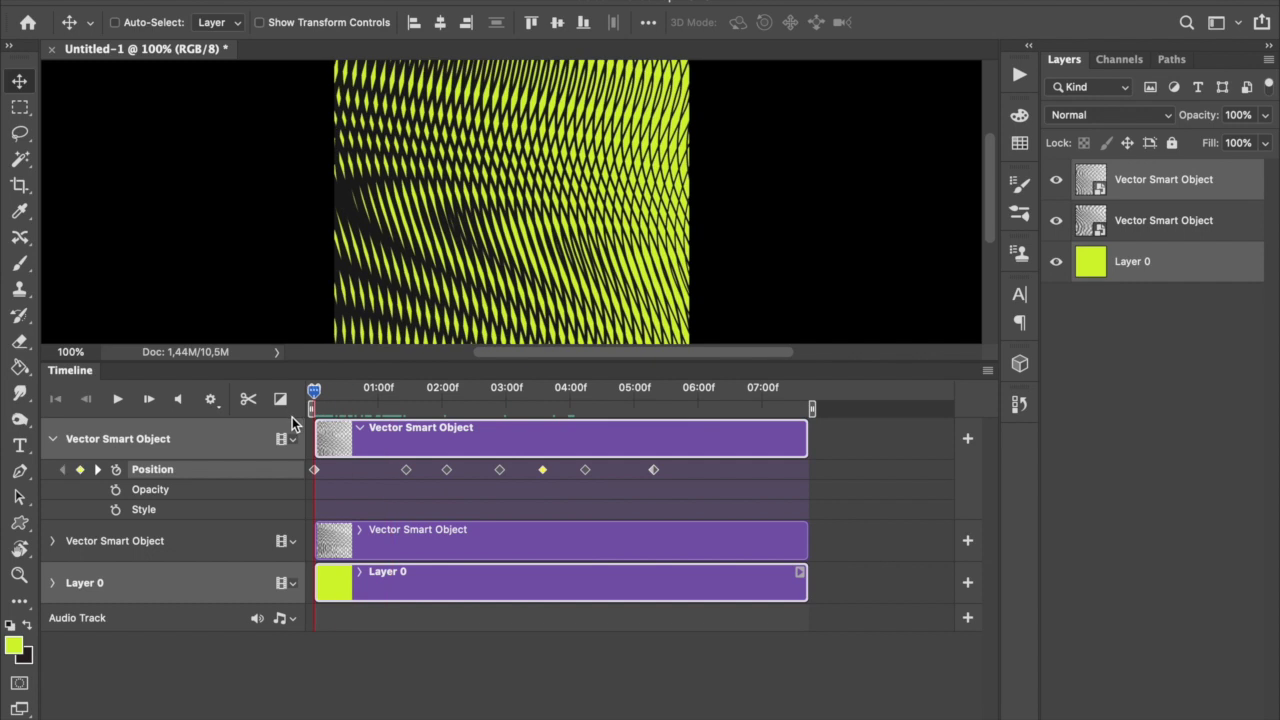
{"action": "left_click", "coordinate": [117, 399]}
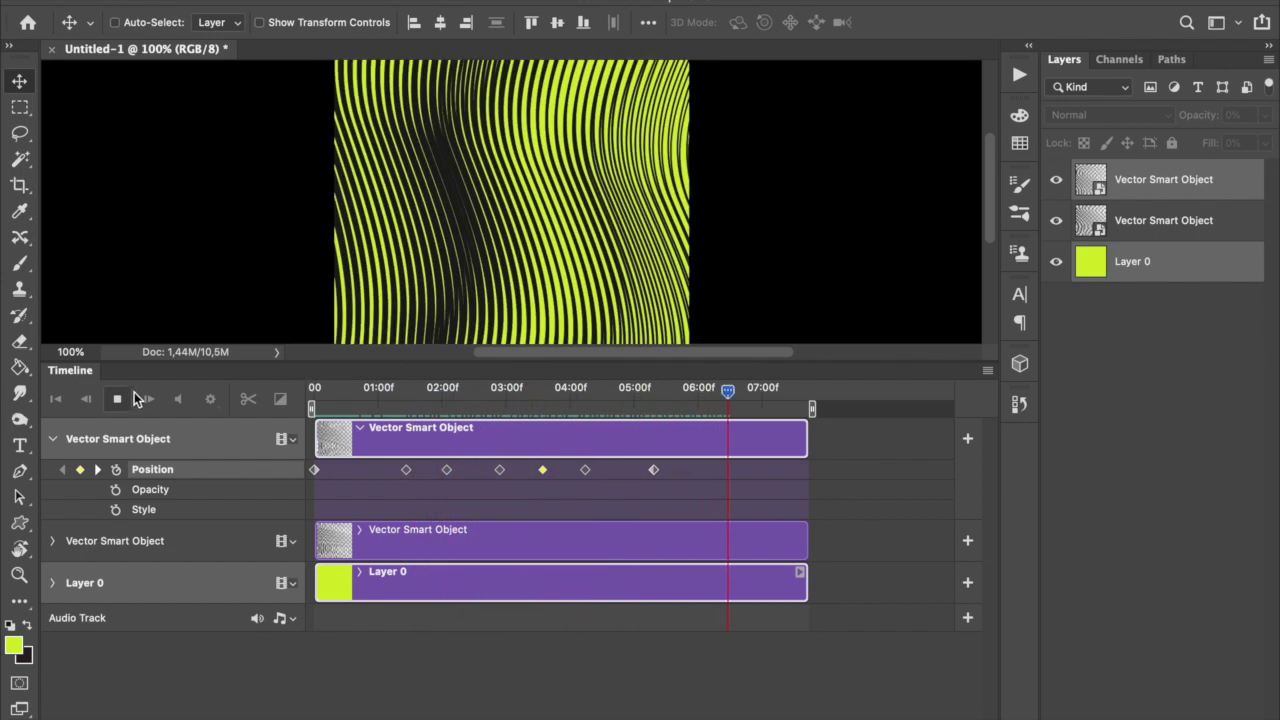
{"action": "key", "text": "space"}
Shrink the timeline area to show the whole canvas and respace the Position keyframes, moving the last one to 07:12.
{"action": "left_click_drag", "start_coordinate": [354, 408], "coordinate": [354, 546]}
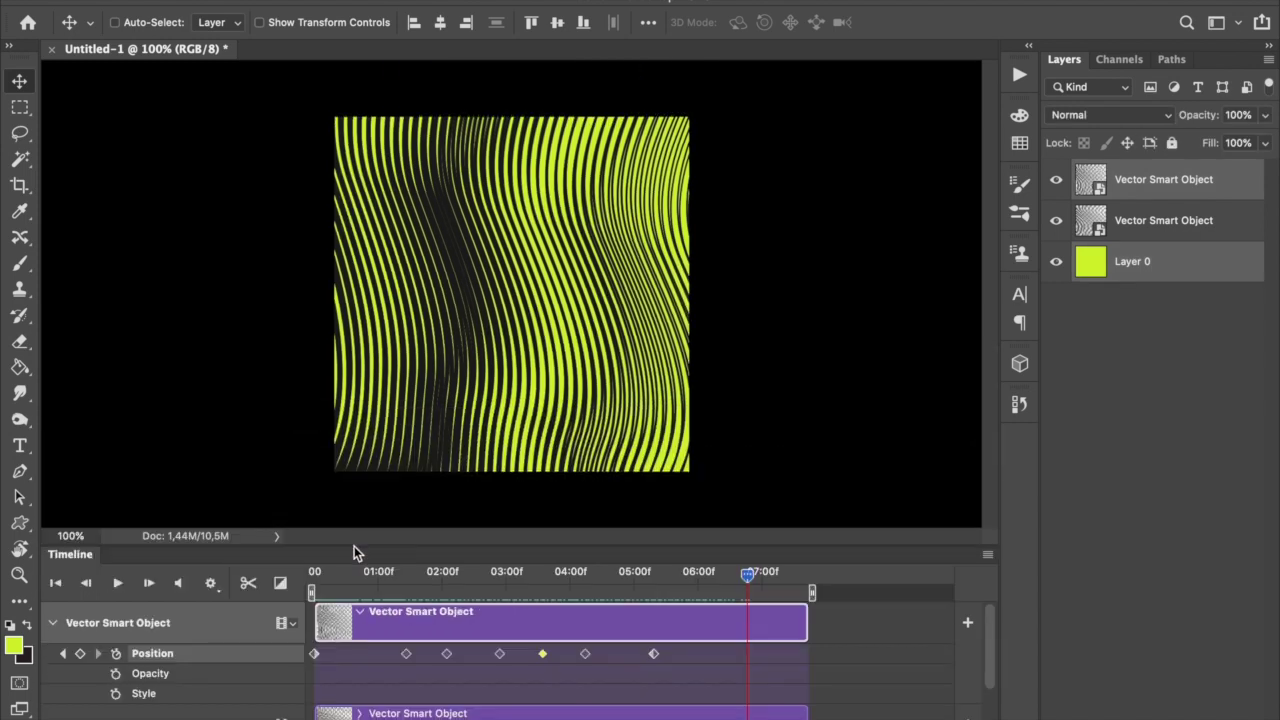
{"action": "left_click_drag", "start_coordinate": [654, 656], "coordinate": [787, 658]}
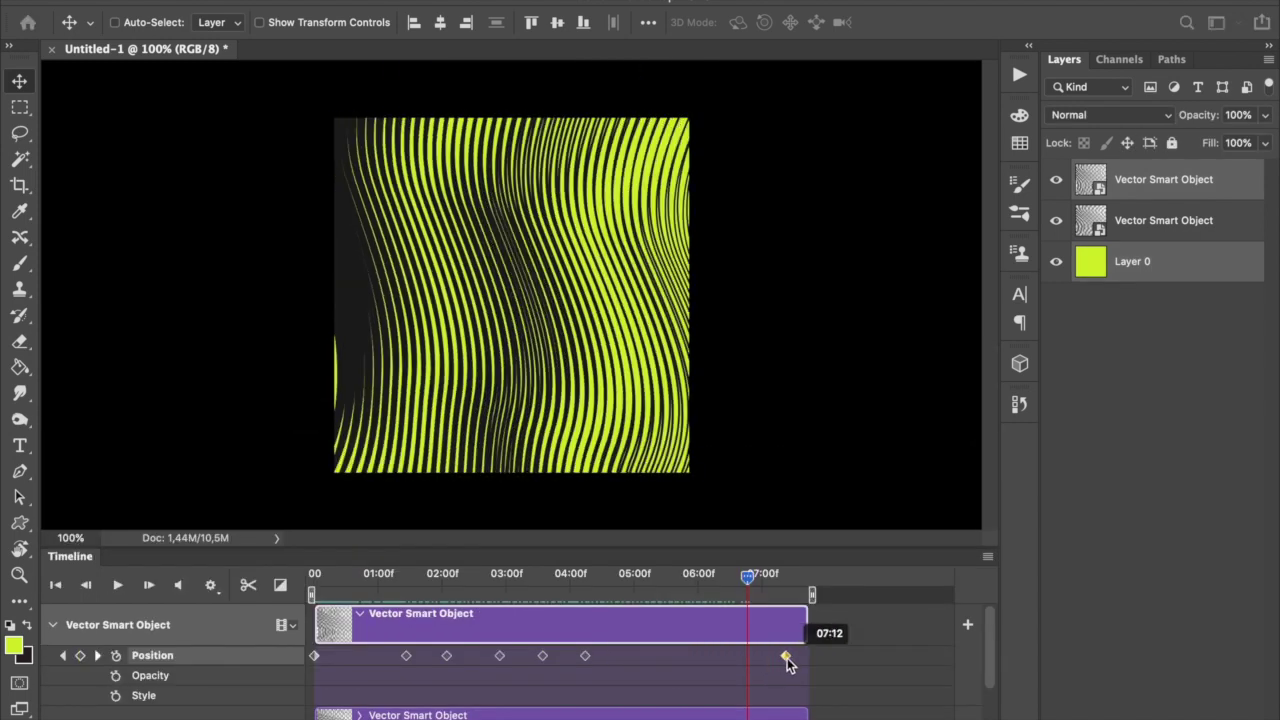
{"action": "left_click_drag", "start_coordinate": [609, 656], "coordinate": [674, 658]}
{"action": "left_click_drag", "start_coordinate": [543, 657], "coordinate": [598, 657]}
{"action": "left_click_drag", "start_coordinate": [499, 657], "coordinate": [538, 657]}
{"action": "left_click_drag", "start_coordinate": [406, 656], "coordinate": [447, 652]}
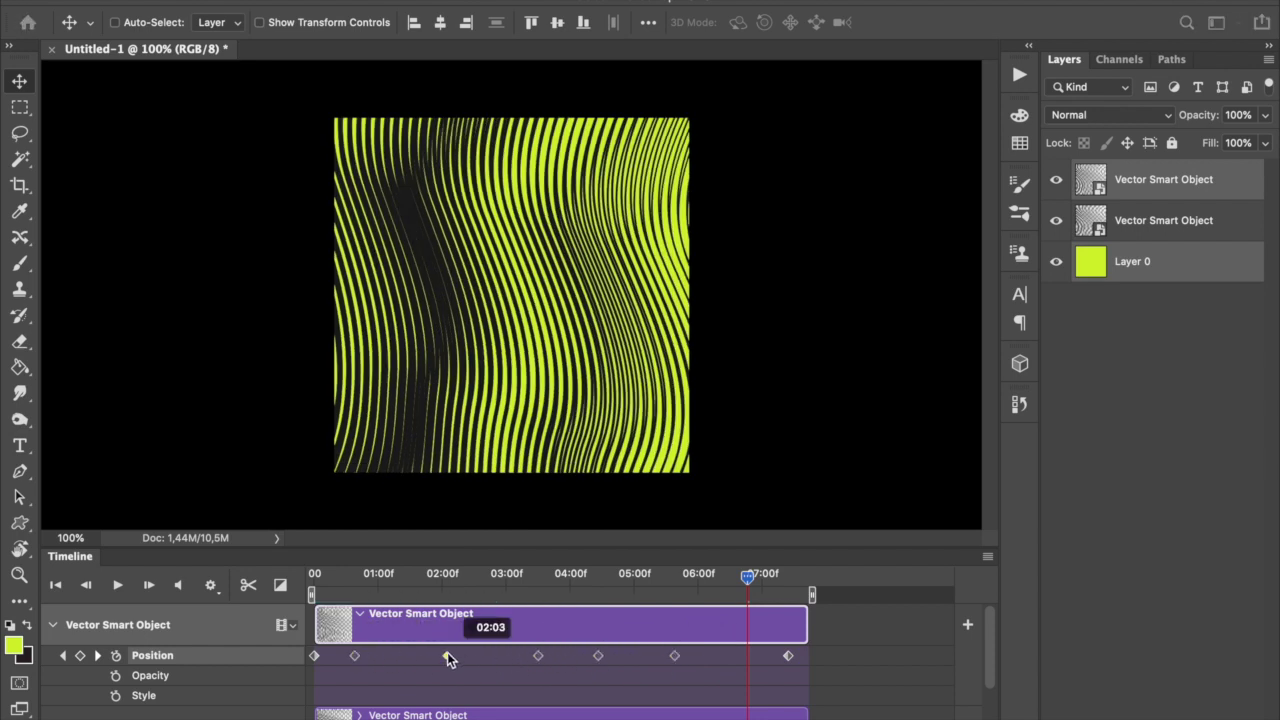
Delete all Position keyframes between the first and the last, checking playback before and after the removal.
{"action": "left_click", "coordinate": [117, 585]}
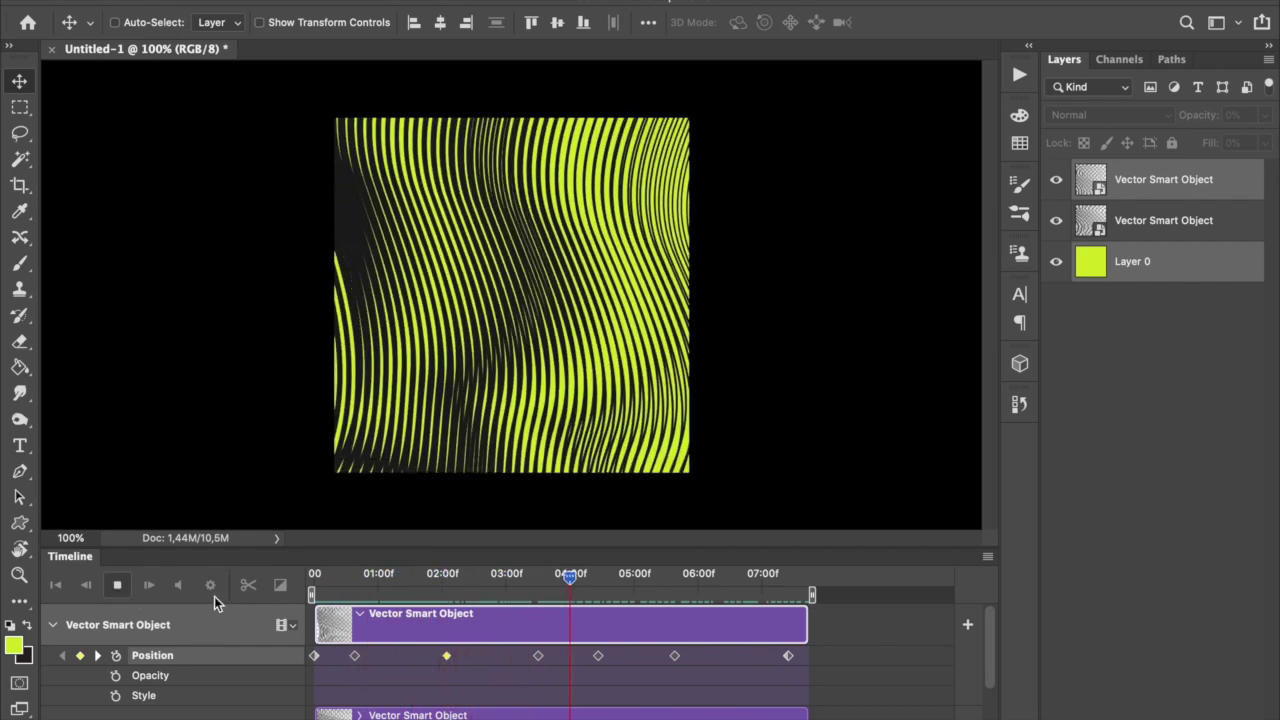
{"action": "left_click", "coordinate": [117, 585]}
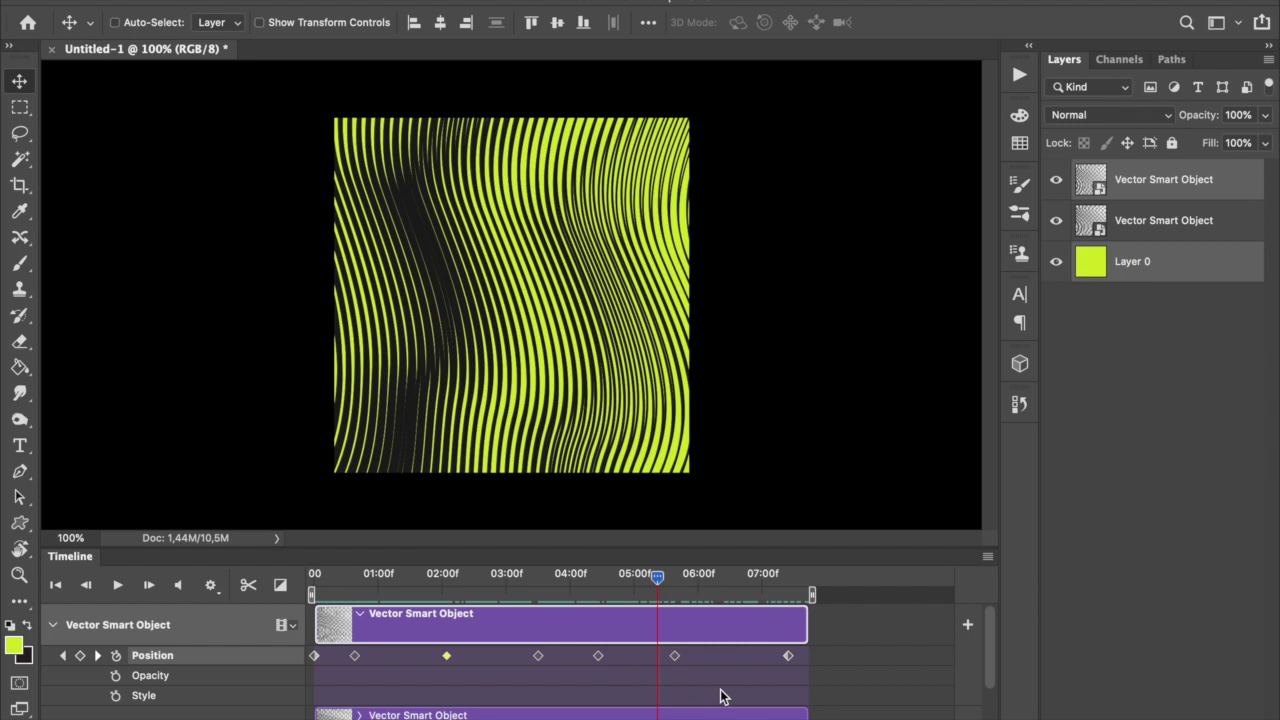
{"action": "left_click", "coordinate": [430, 690]}
{"action": "left_click_drag", "start_coordinate": [720, 698], "coordinate": [343, 655]}
{"action": "key", "text": "Delete"}
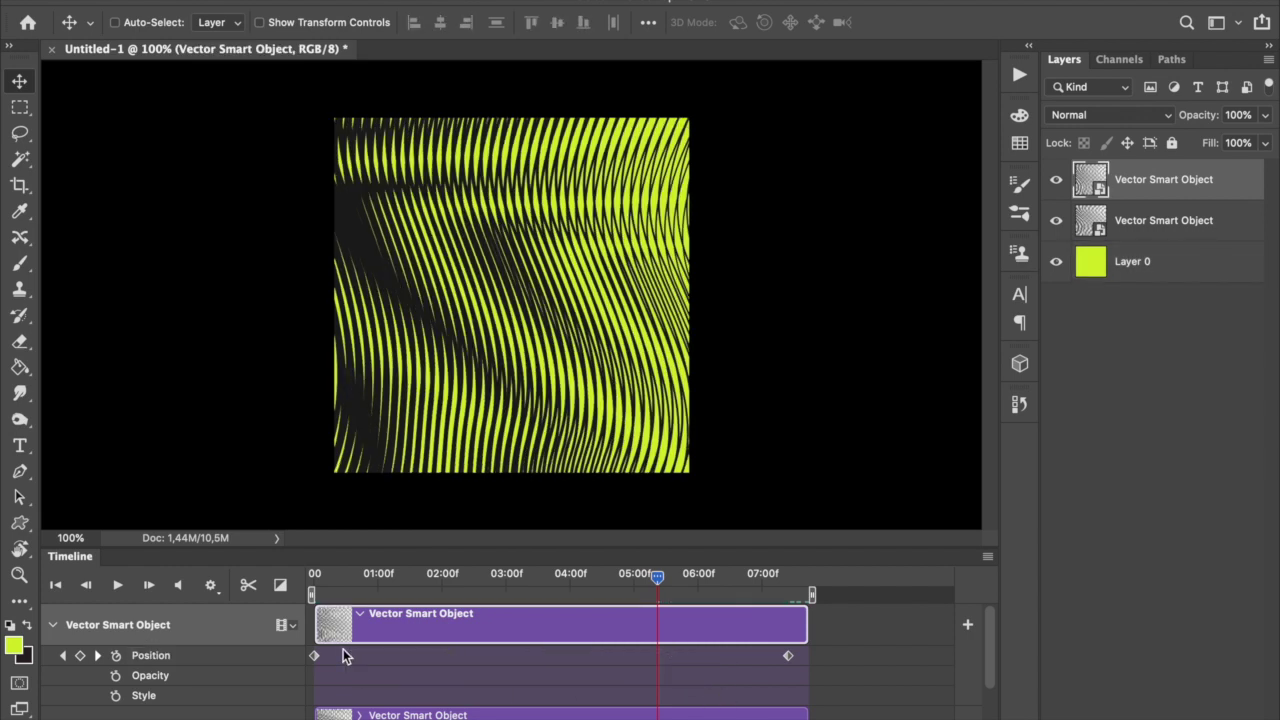
{"action": "left_click_drag", "start_coordinate": [570, 578], "coordinate": [314, 590]}
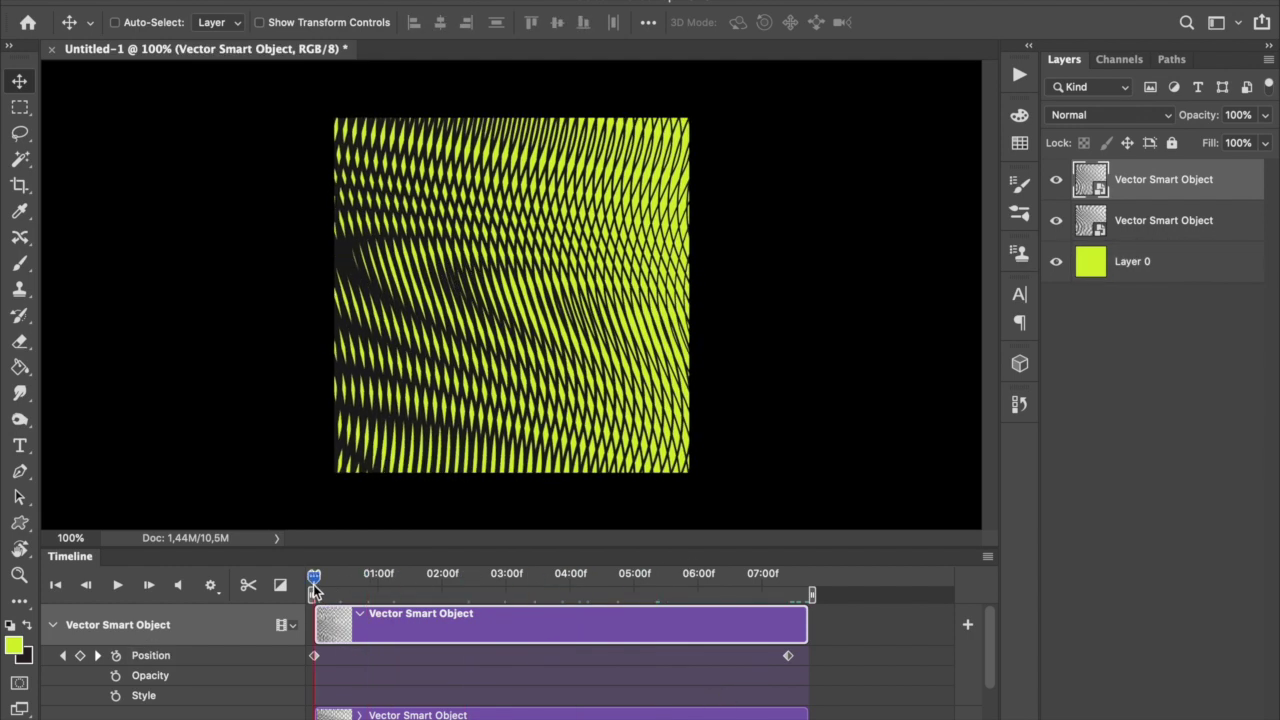
{"action": "left_click", "coordinate": [117, 585]}
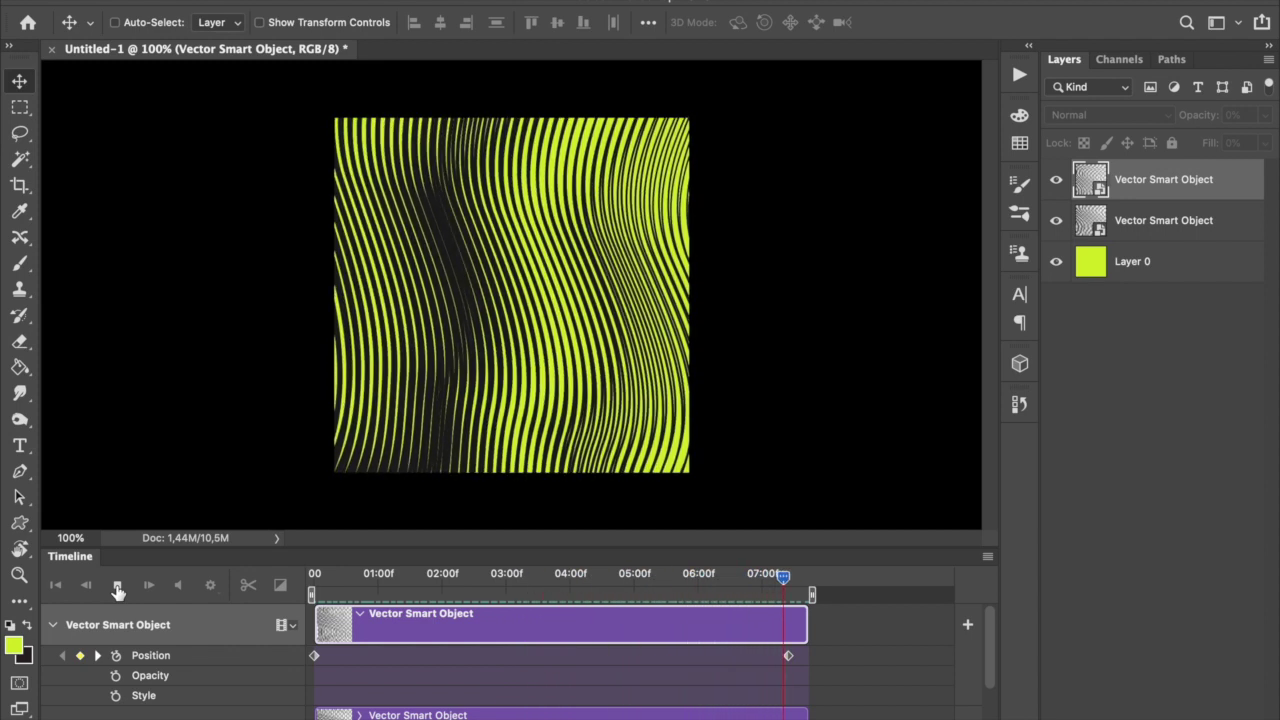
Move the last Position keyframe to about 03:10f and preview the faster motion.
{"action": "left_click", "coordinate": [790, 657]}
{"action": "left_click_drag", "start_coordinate": [758, 659], "coordinate": [531, 660]}
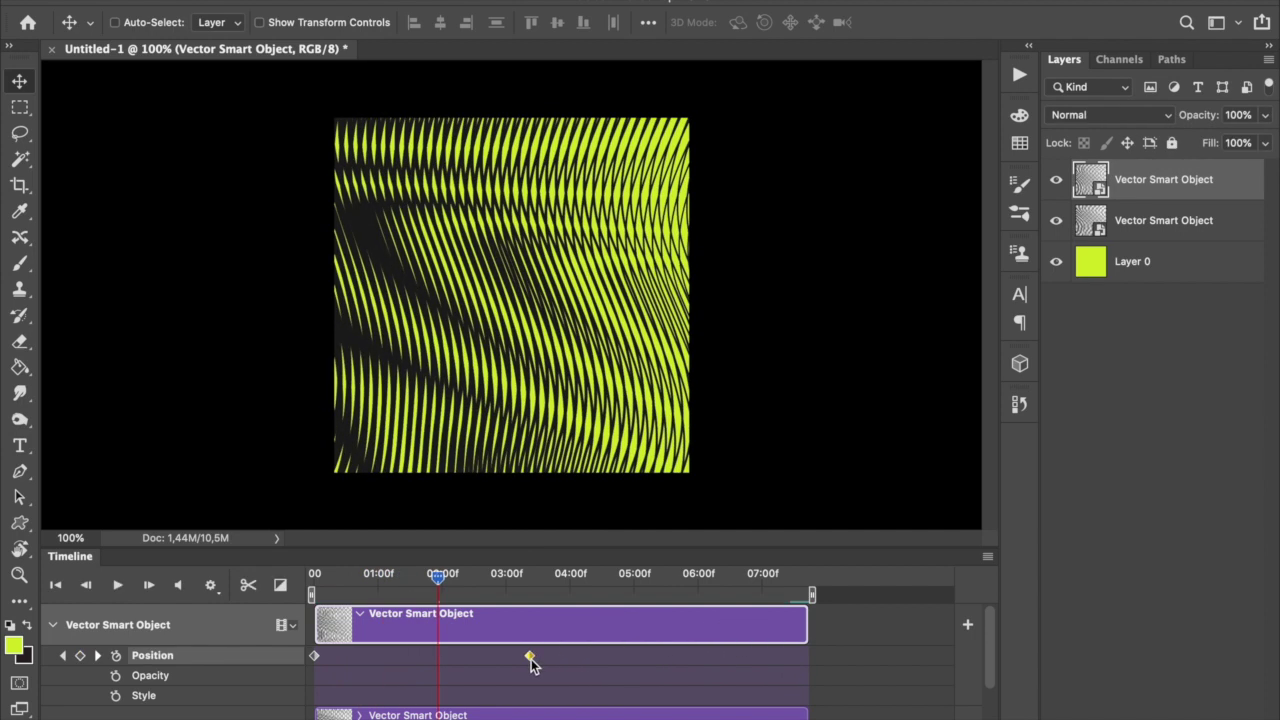
{"action": "left_click", "coordinate": [117, 588]}
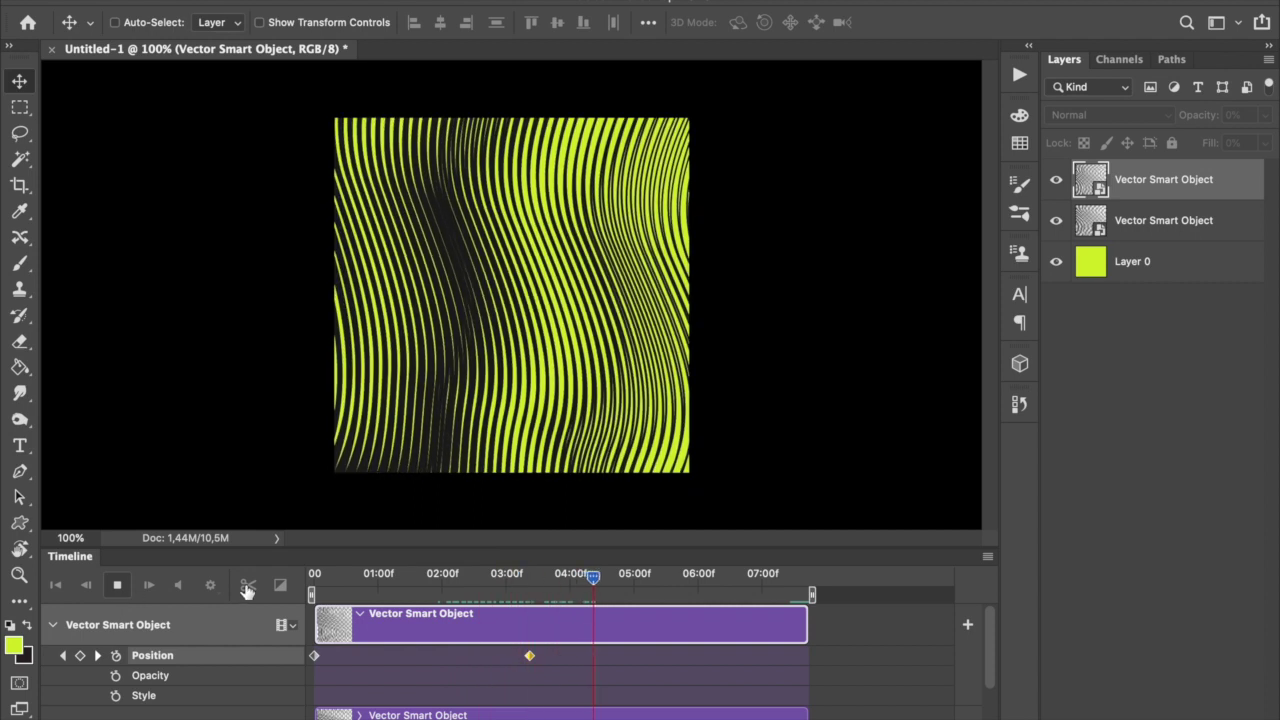
{"action": "left_click", "coordinate": [117, 585]}
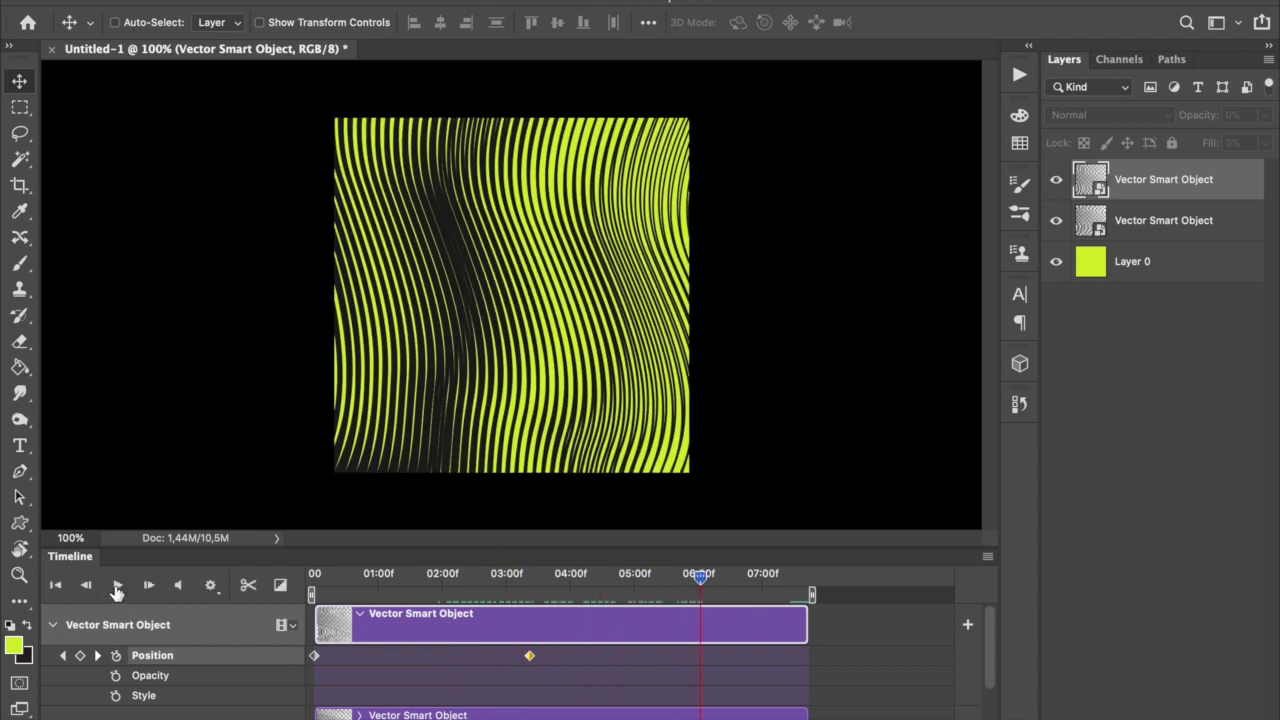
Add a third Position keyframe at about 06:00f with the top wavy lines shifted up and left, and preview the animation.
{"action": "left_click_drag", "start_coordinate": [613, 340], "coordinate": [577, 253]}
{"action": "left_click_drag", "start_coordinate": [702, 584], "coordinate": [408, 580]}
{"action": "left_click", "coordinate": [118, 586]}
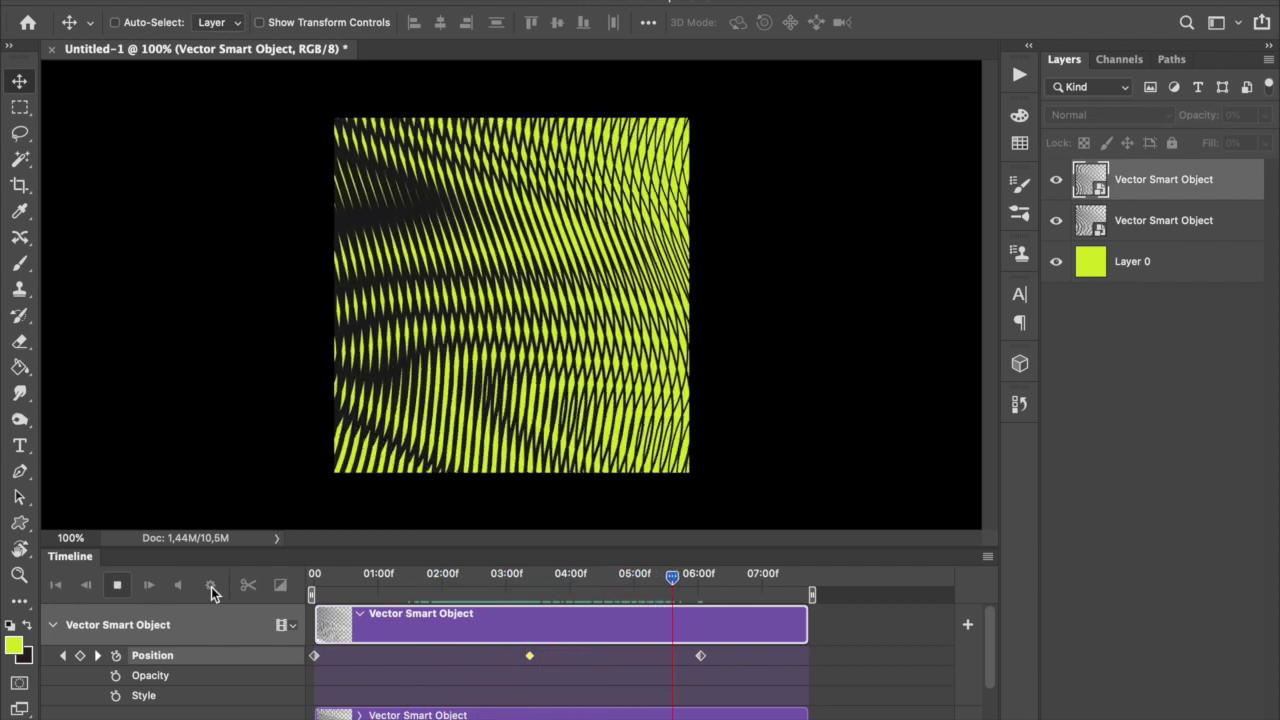
{"action": "left_click", "coordinate": [118, 586]}
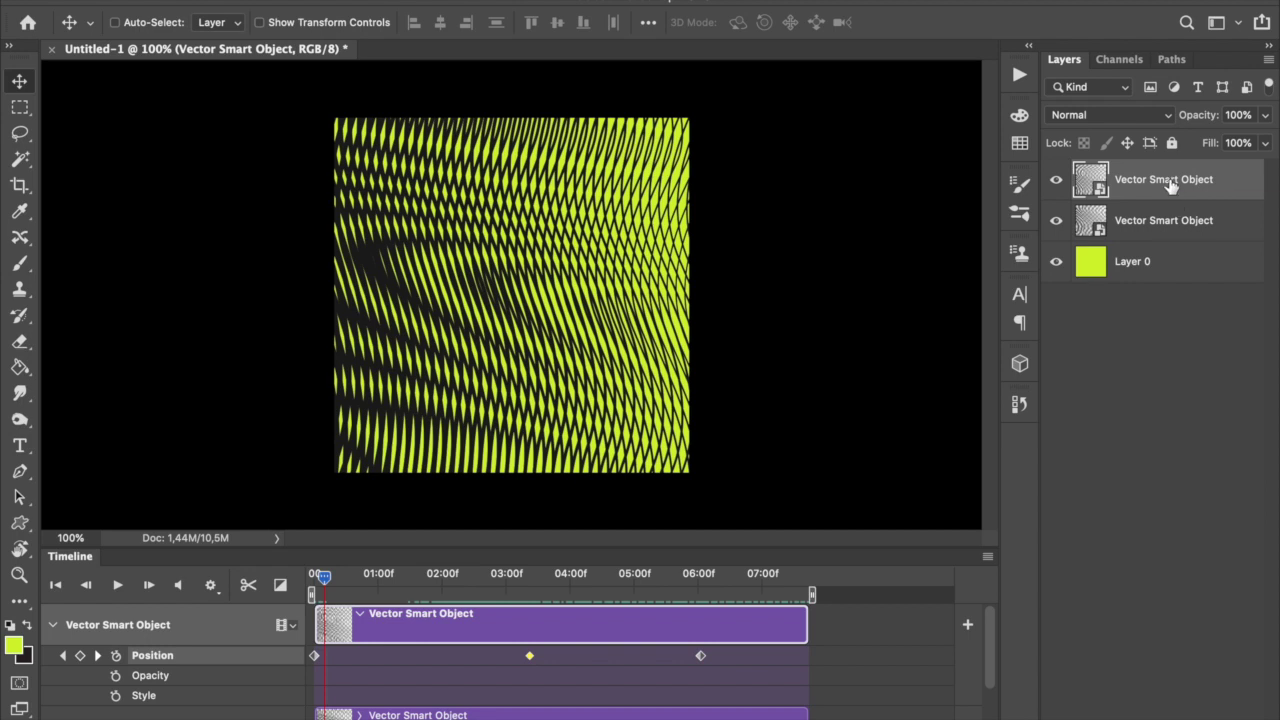
Try converting the top wavy-line layer to a Smart Object with its Position keyframes still in place, and show its animation properties.
{"action": "right_click", "coordinate": [1171, 187]}
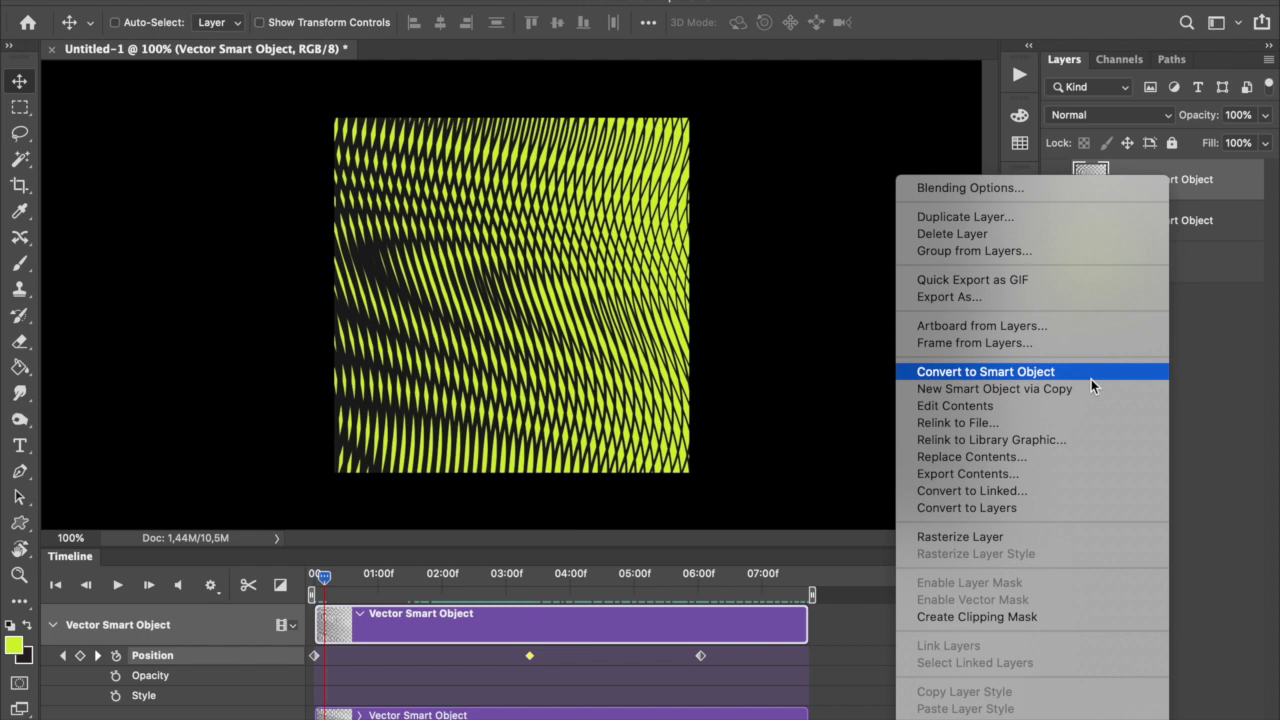
{"action": "left_click", "coordinate": [312, 68]}
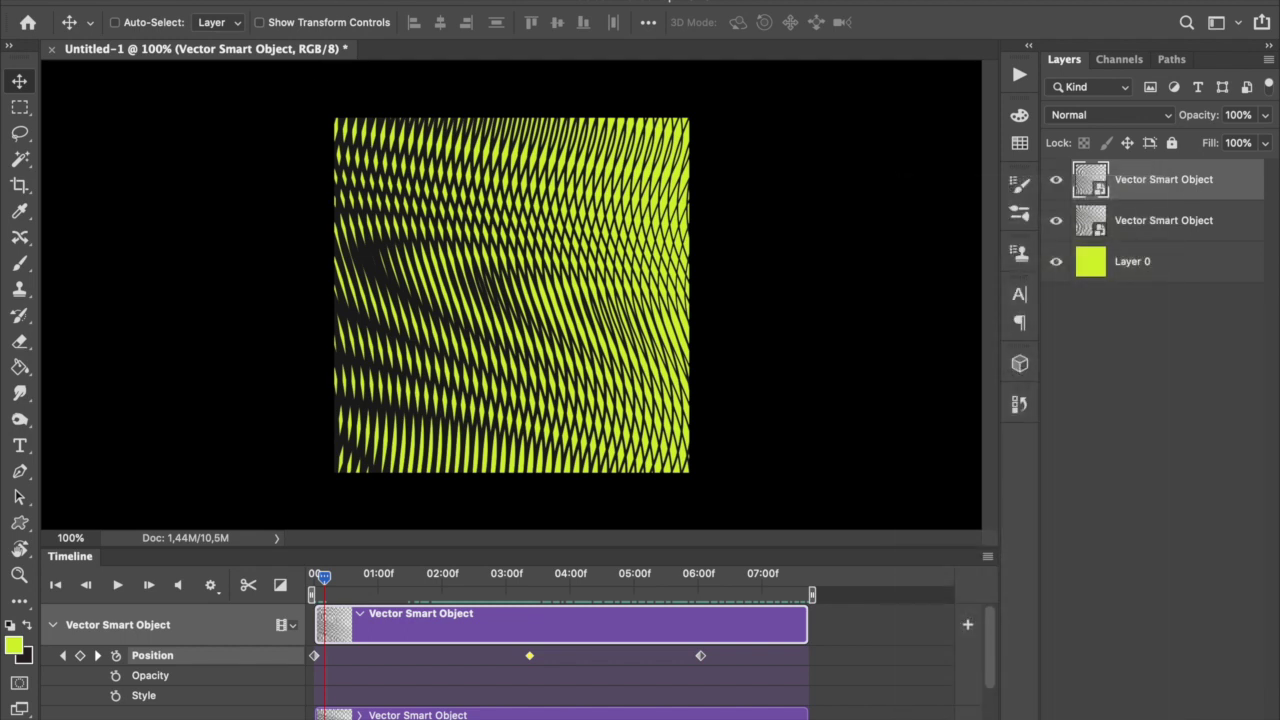
{"action": "left_click", "coordinate": [310, 0]}
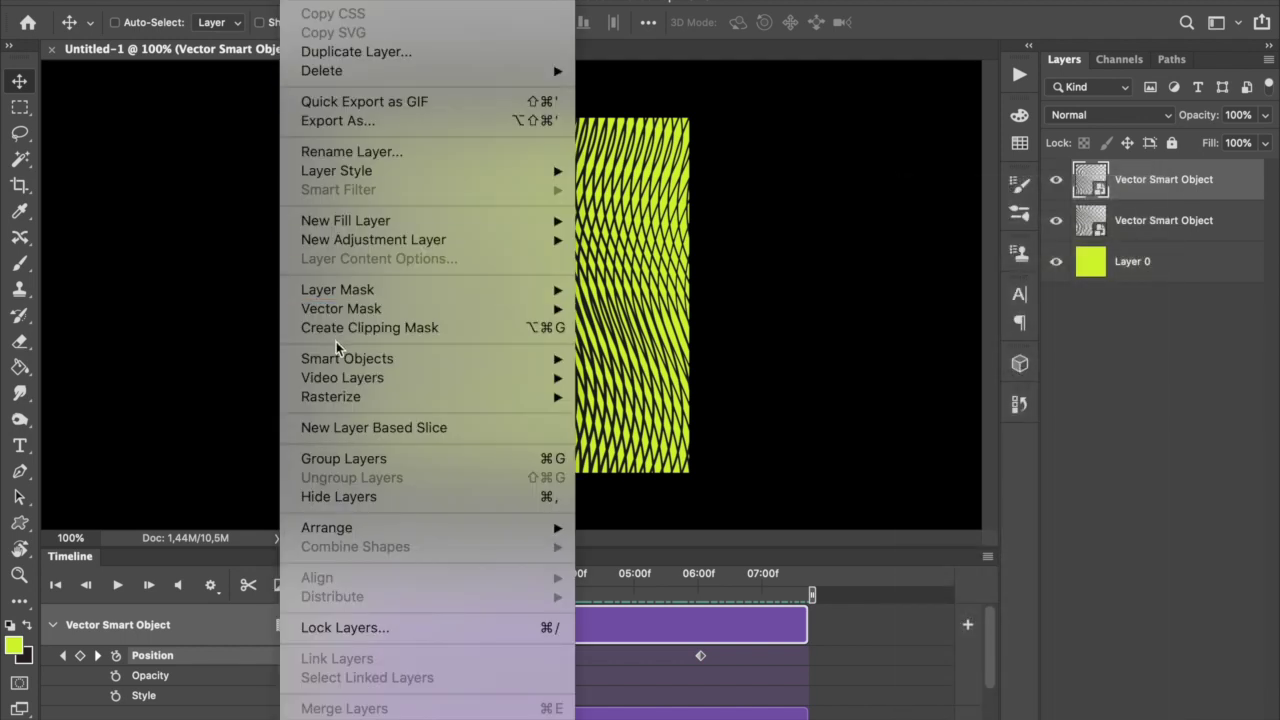
{"action": "mouse_move", "coordinate": [338, 364]}
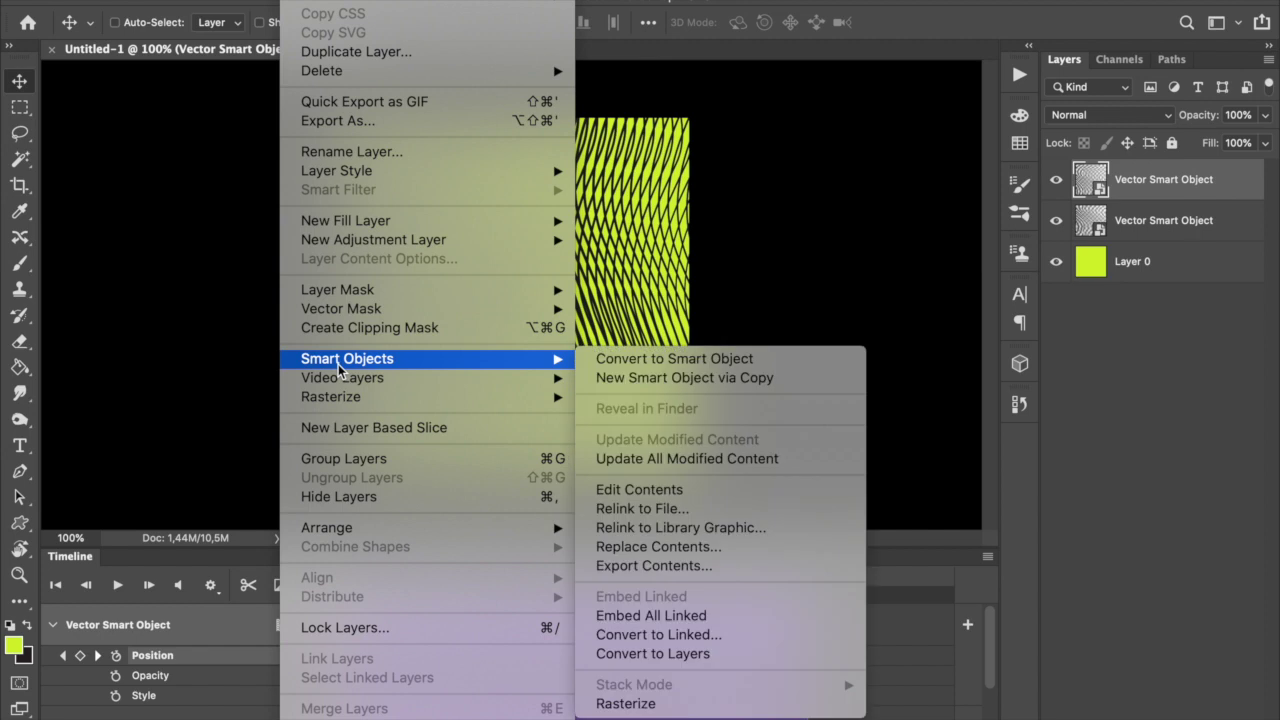
{"action": "left_click", "coordinate": [646, 362]}
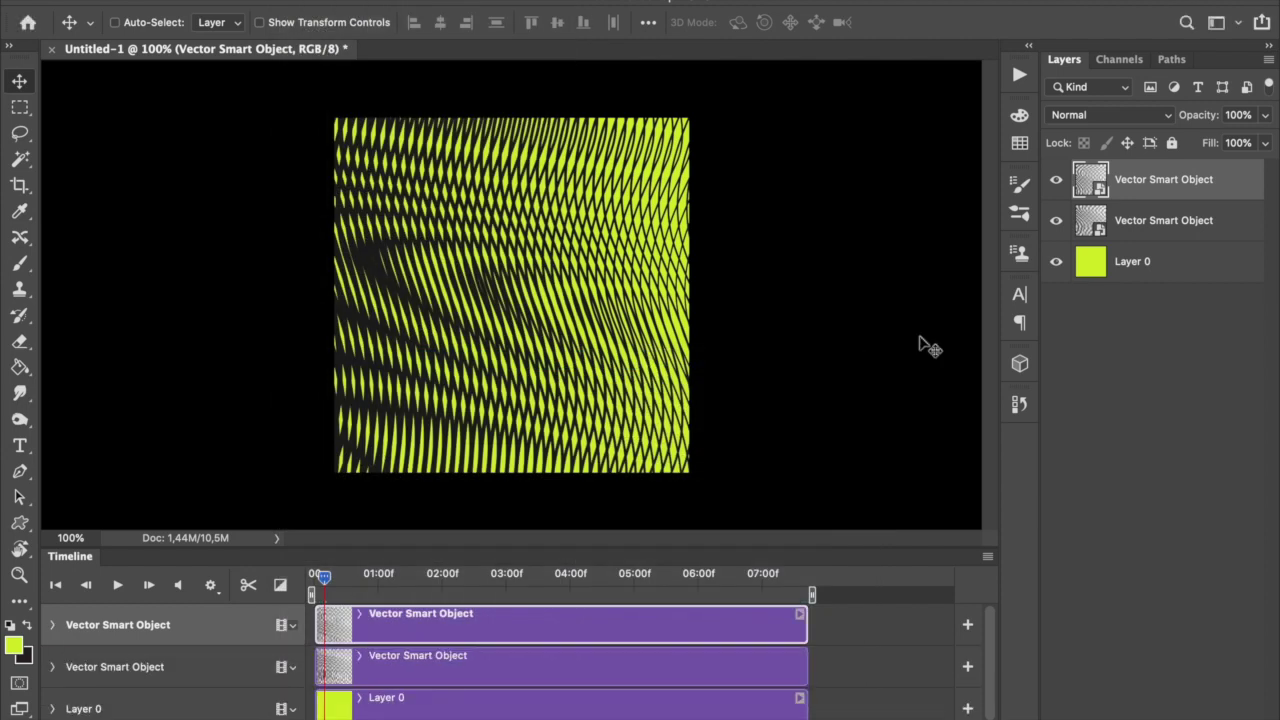
{"action": "left_click", "coordinate": [53, 625]}
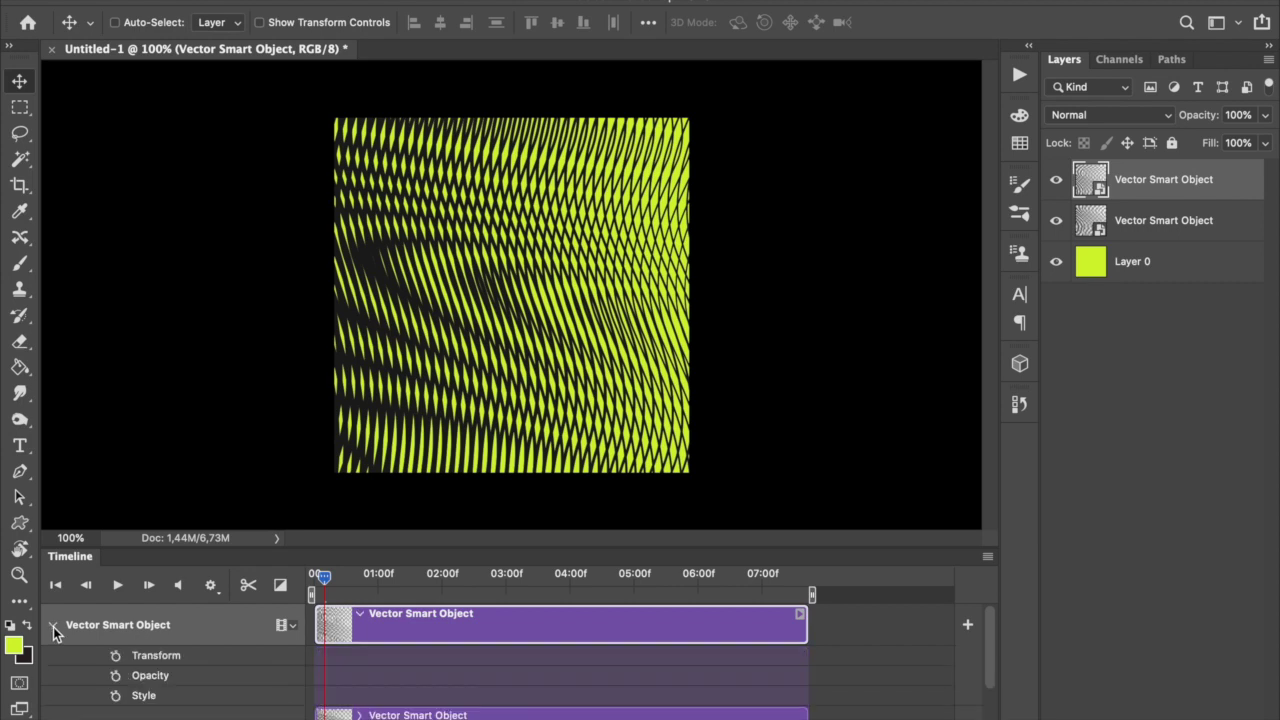
{"action": "mouse_move", "coordinate": [322, 577]}
{"action": "left_mouse_down"}
{"action": "mouse_move", "coordinate": [537, 577]}
{"action": "mouse_move", "coordinate": [305, 586]}
{"action": "left_mouse_up"}
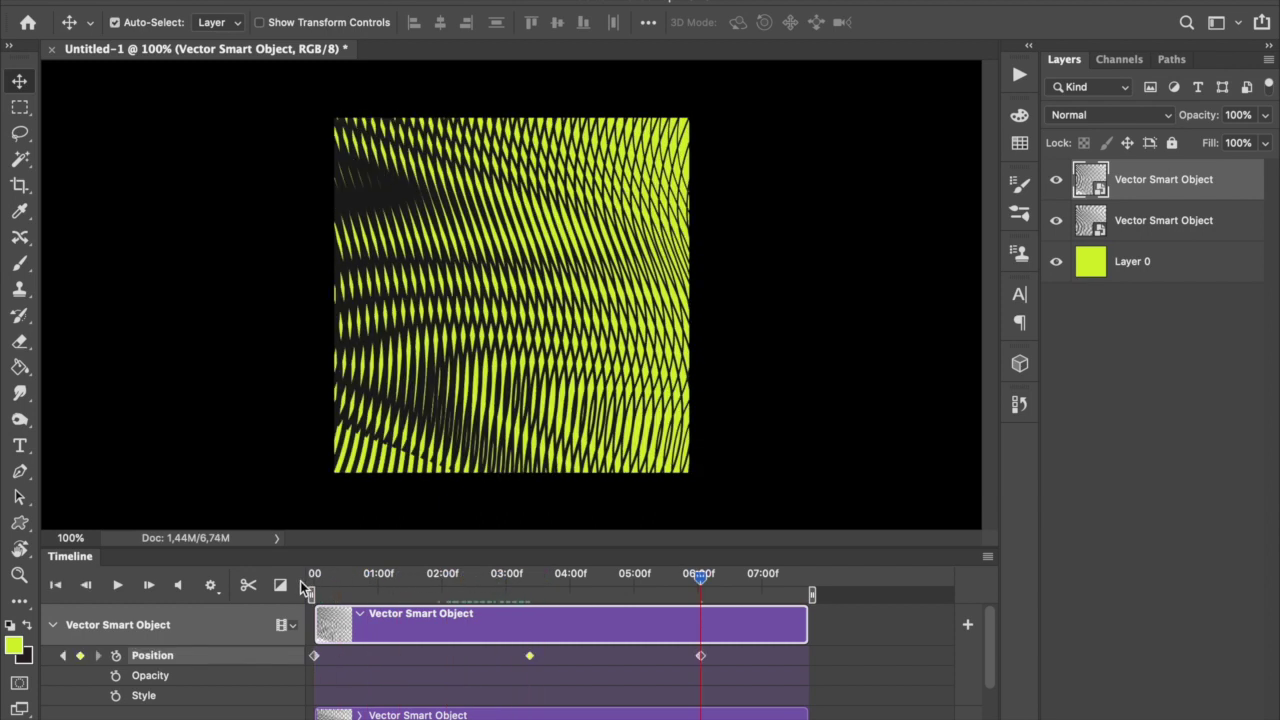
Delete all Position keyframes from the top wavy-line layer, then convert it to a Smart Object and show its animation properties.
{"action": "left_click_drag", "start_coordinate": [742, 690], "coordinate": [304, 647]}
{"action": "key", "text": "Delete"}
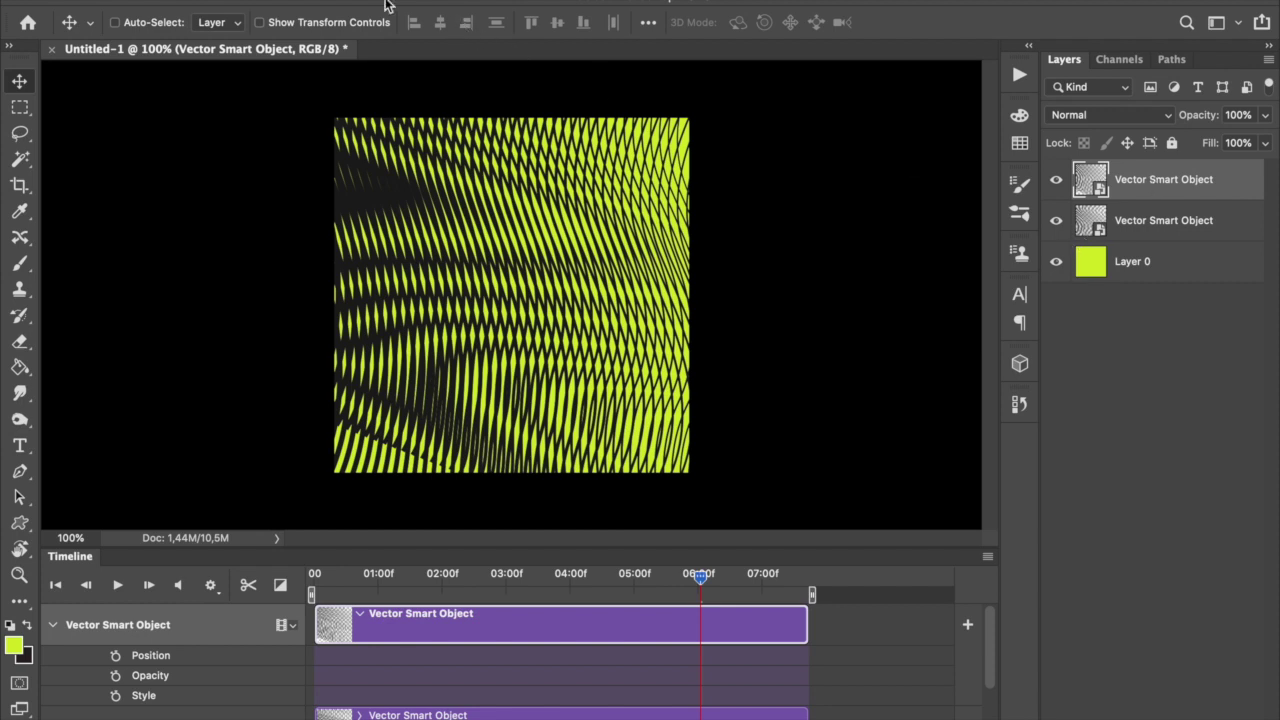
{"action": "left_click", "coordinate": [300, 0]}
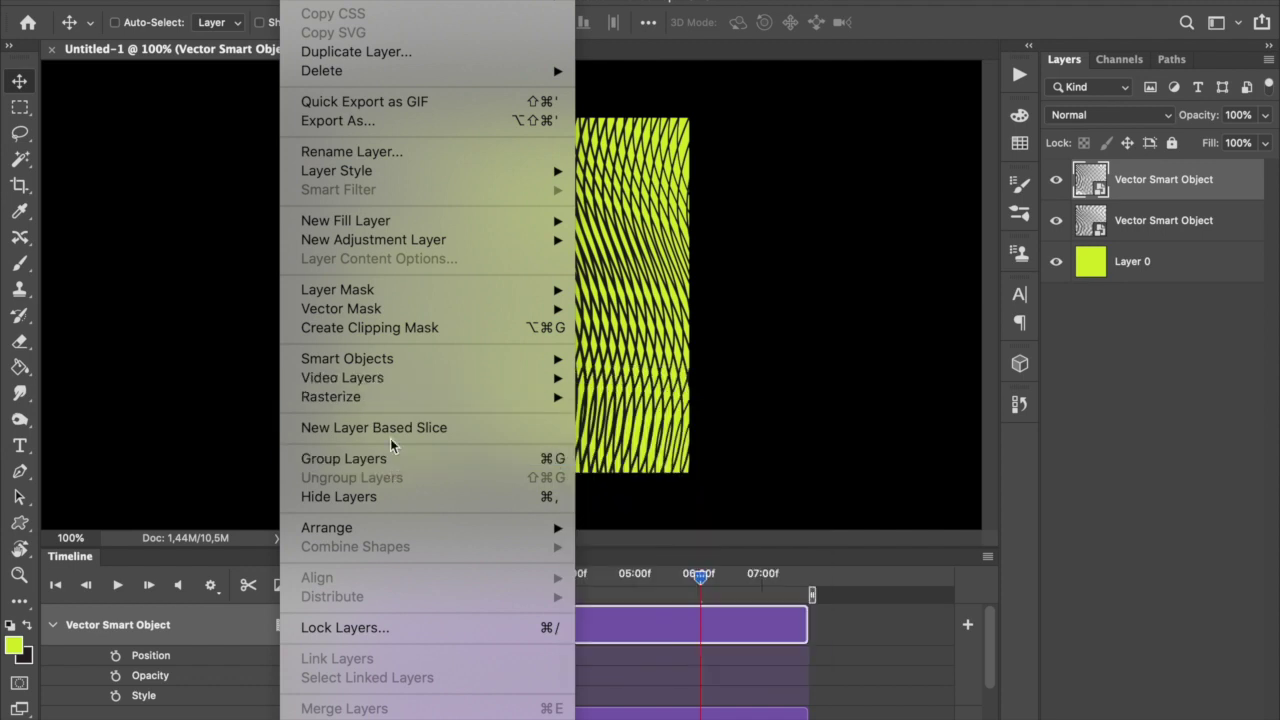
{"action": "mouse_move", "coordinate": [390, 366]}
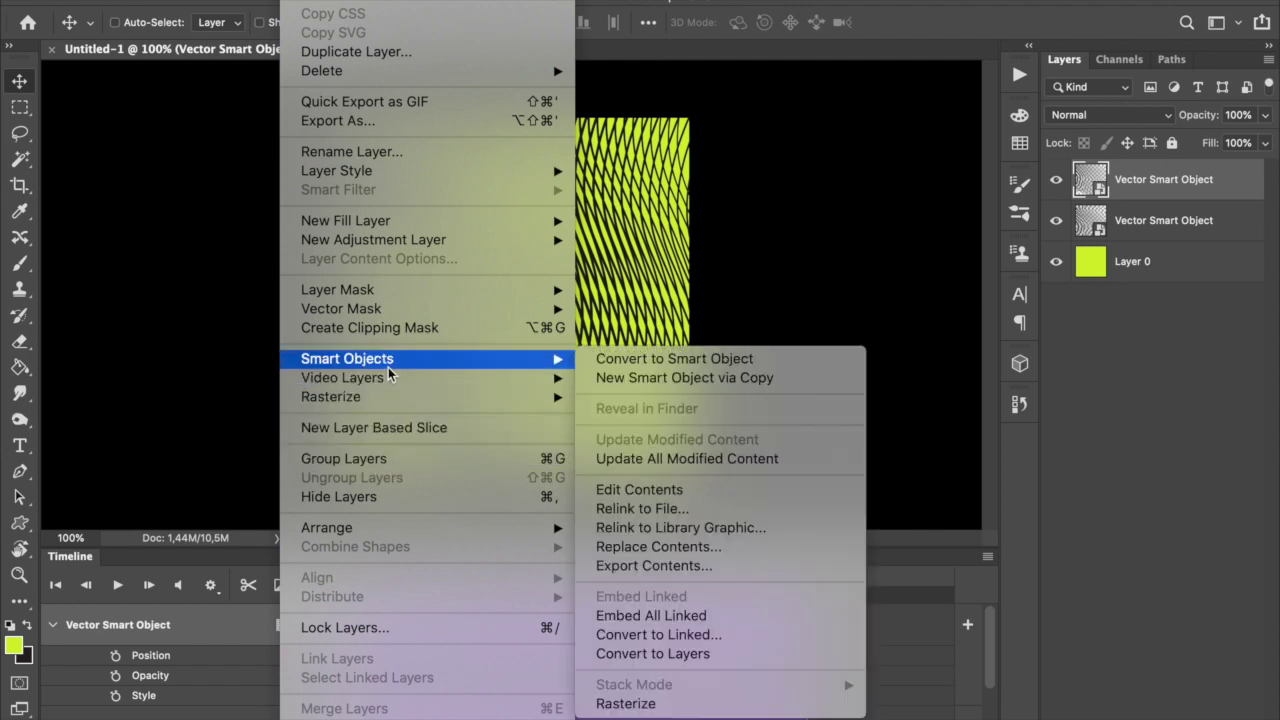
{"action": "left_click", "coordinate": [678, 358]}
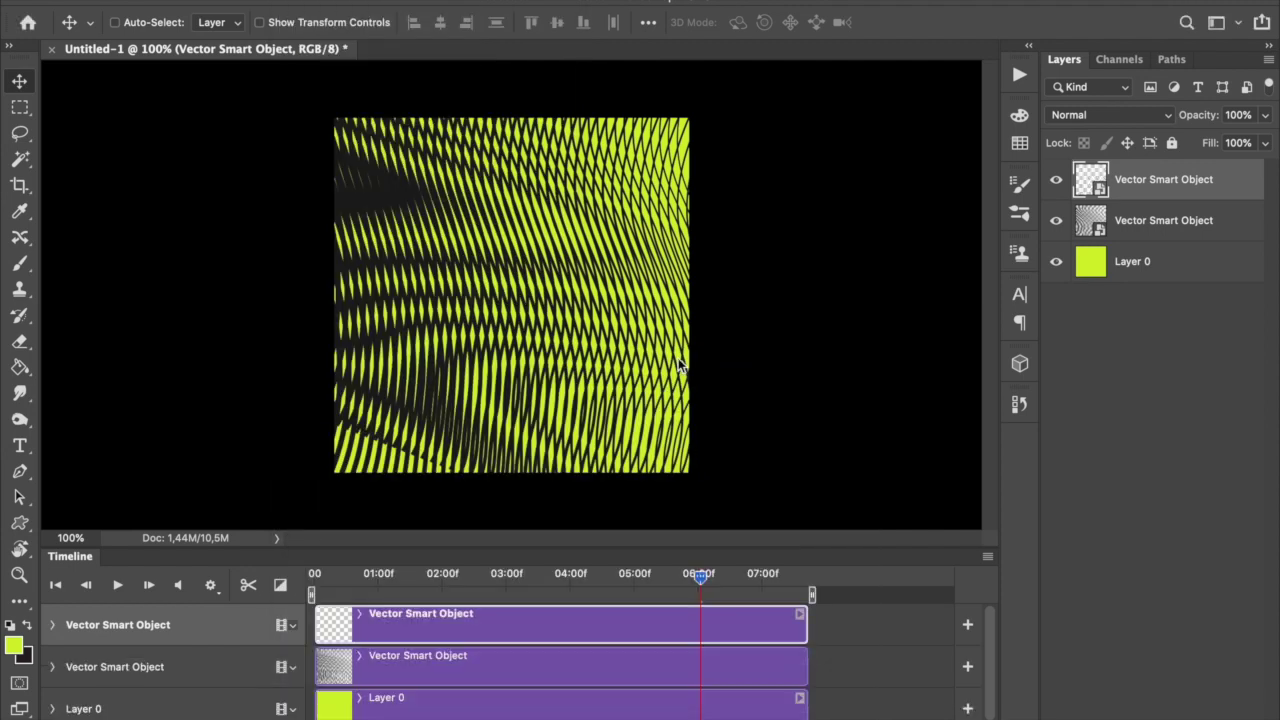
{"action": "left_click", "coordinate": [52, 627]}
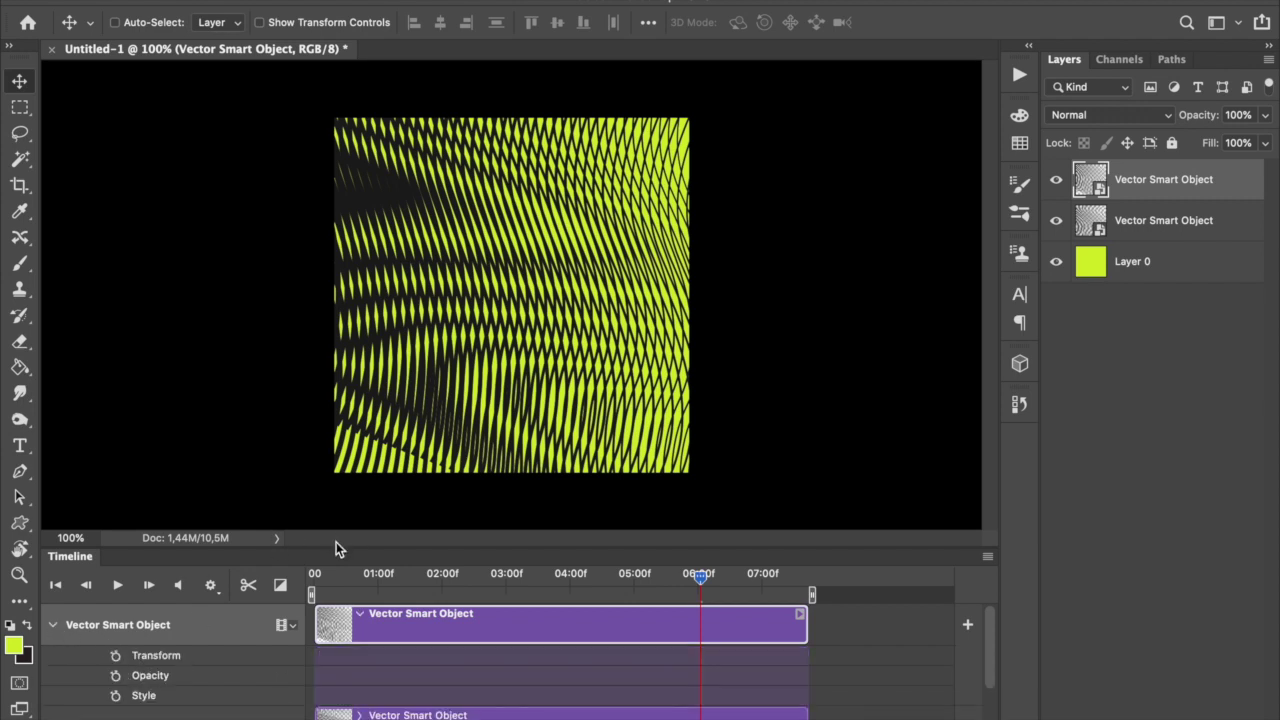
Show the lower wavy layer's animation properties for comparison and set a first Transform keyframe at 00 on the top layer.
{"action": "left_click_drag", "start_coordinate": [335, 546], "coordinate": [333, 299]}
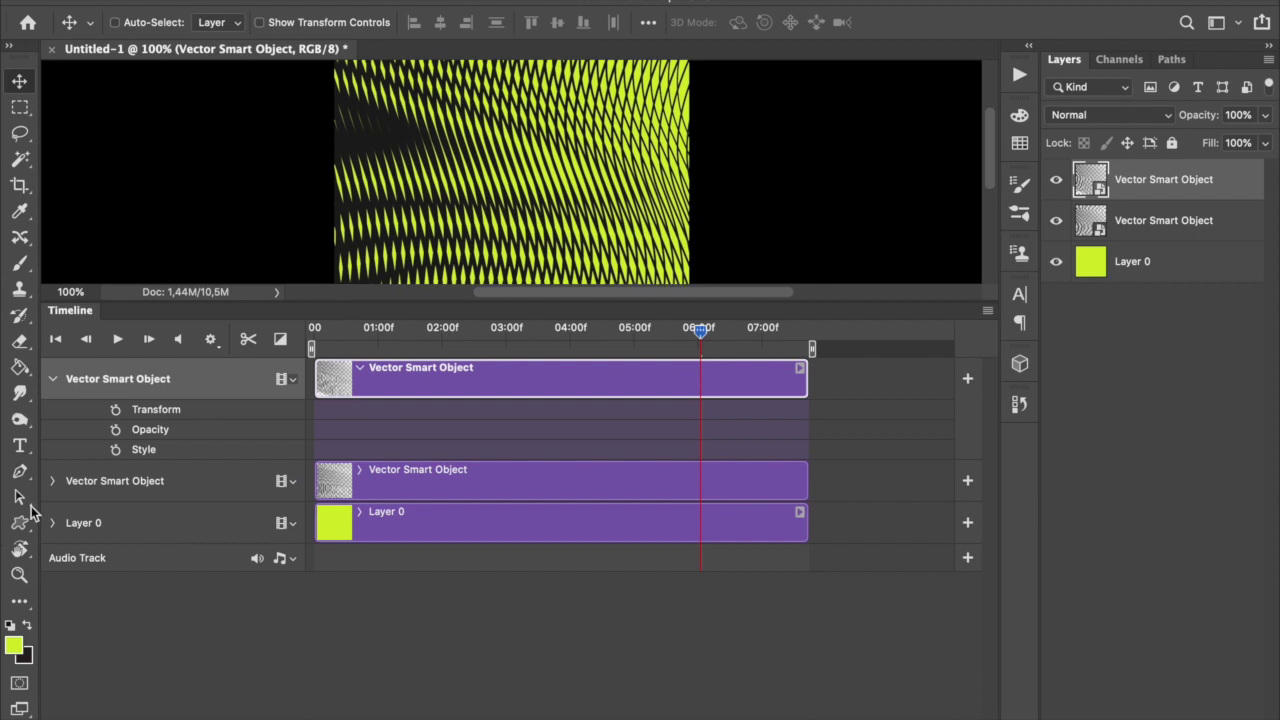
{"action": "left_click", "coordinate": [53, 481]}
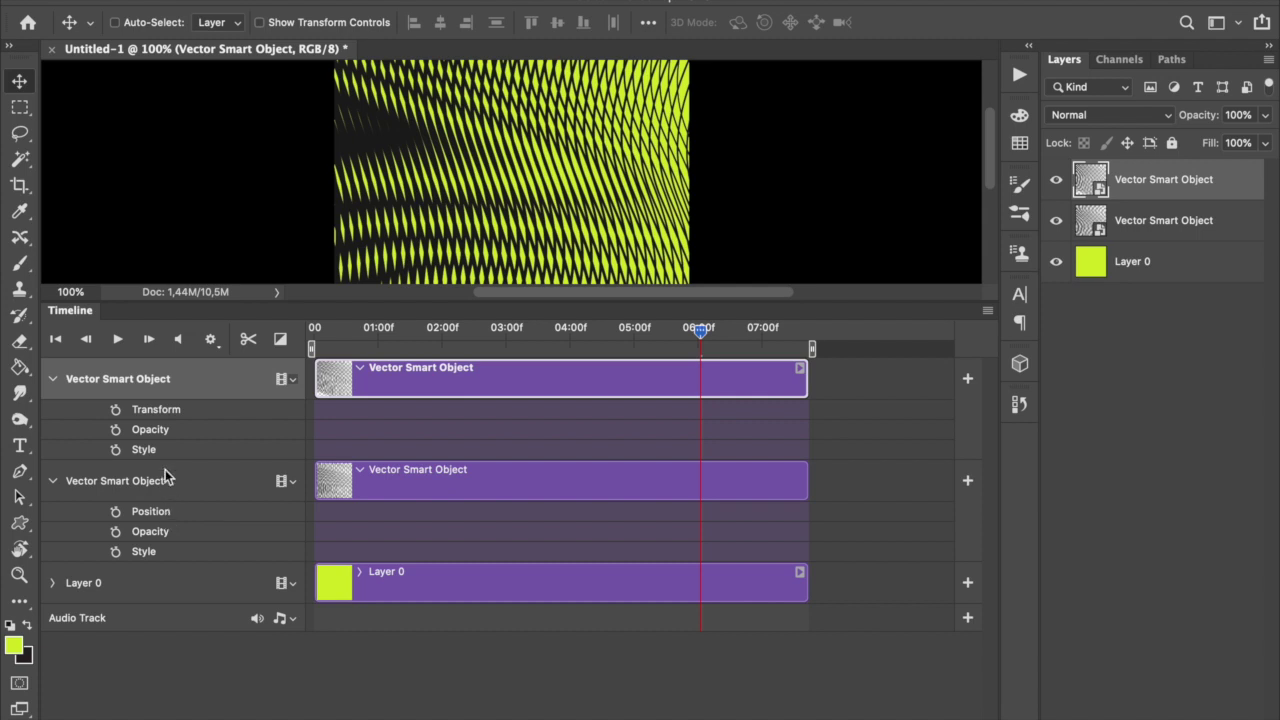
{"action": "left_click_drag", "start_coordinate": [420, 304], "coordinate": [423, 445]}
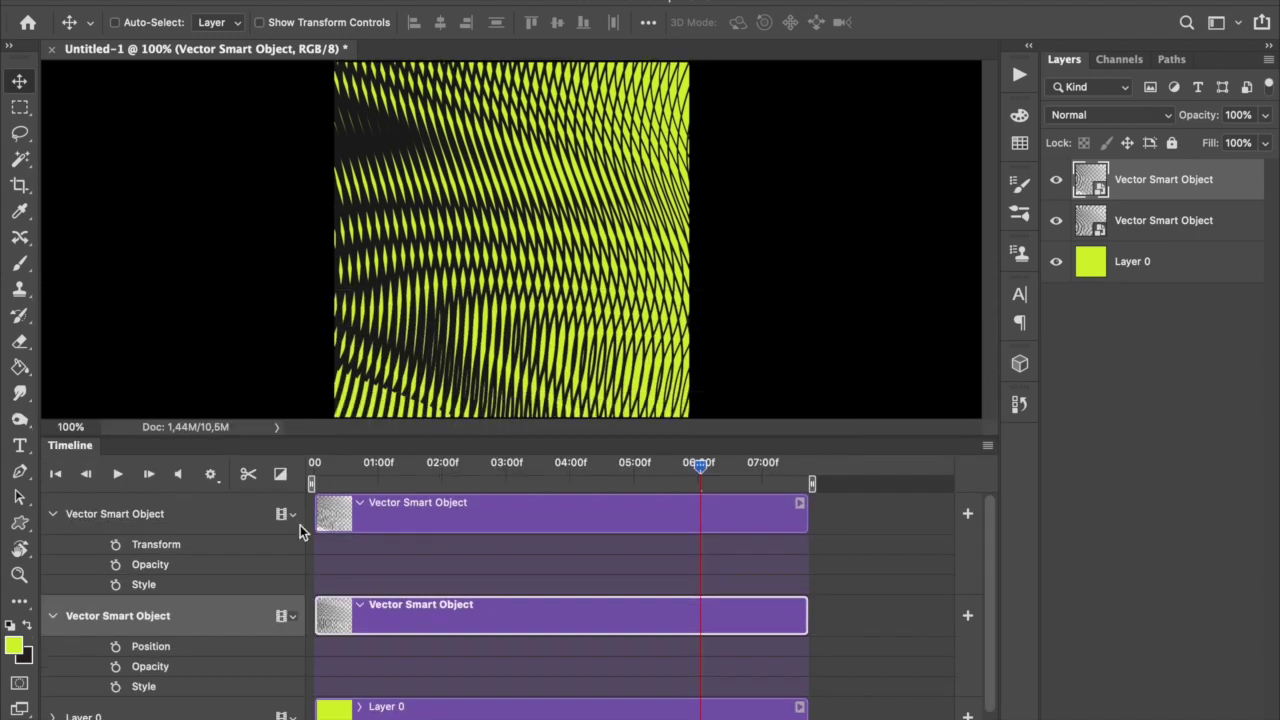
{"action": "left_click_drag", "start_coordinate": [703, 476], "coordinate": [315, 485]}
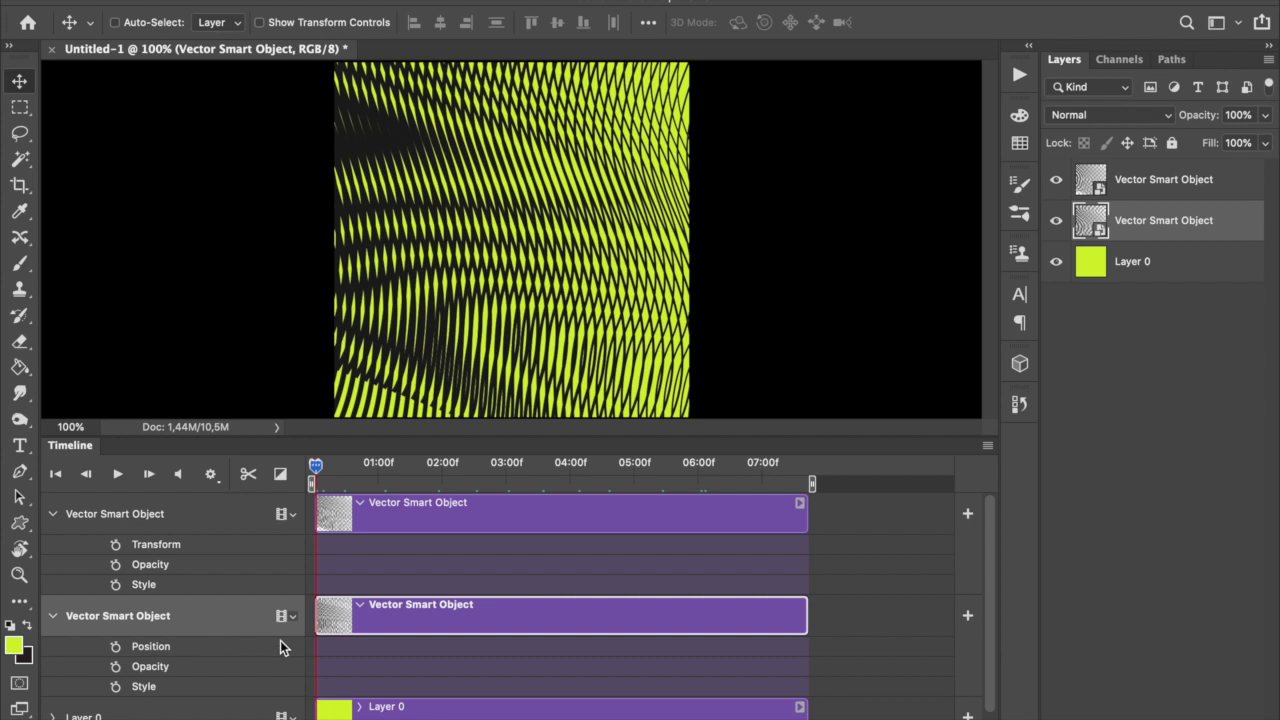
{"action": "left_click", "coordinate": [116, 545]}
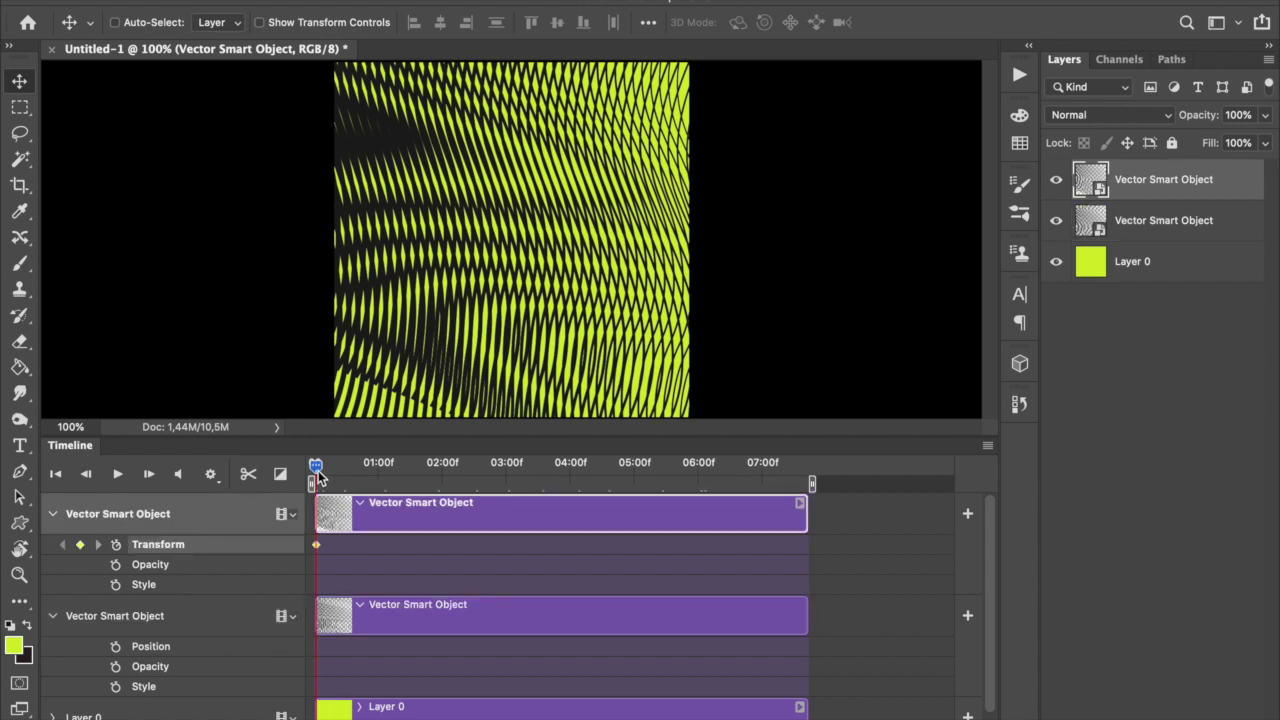
Add a second Transform keyframe just before 03:00f with the top wavy lines rotated to 95,72°, and preview the rotation.
{"action": "left_click_drag", "start_coordinate": [321, 471], "coordinate": [486, 474]}
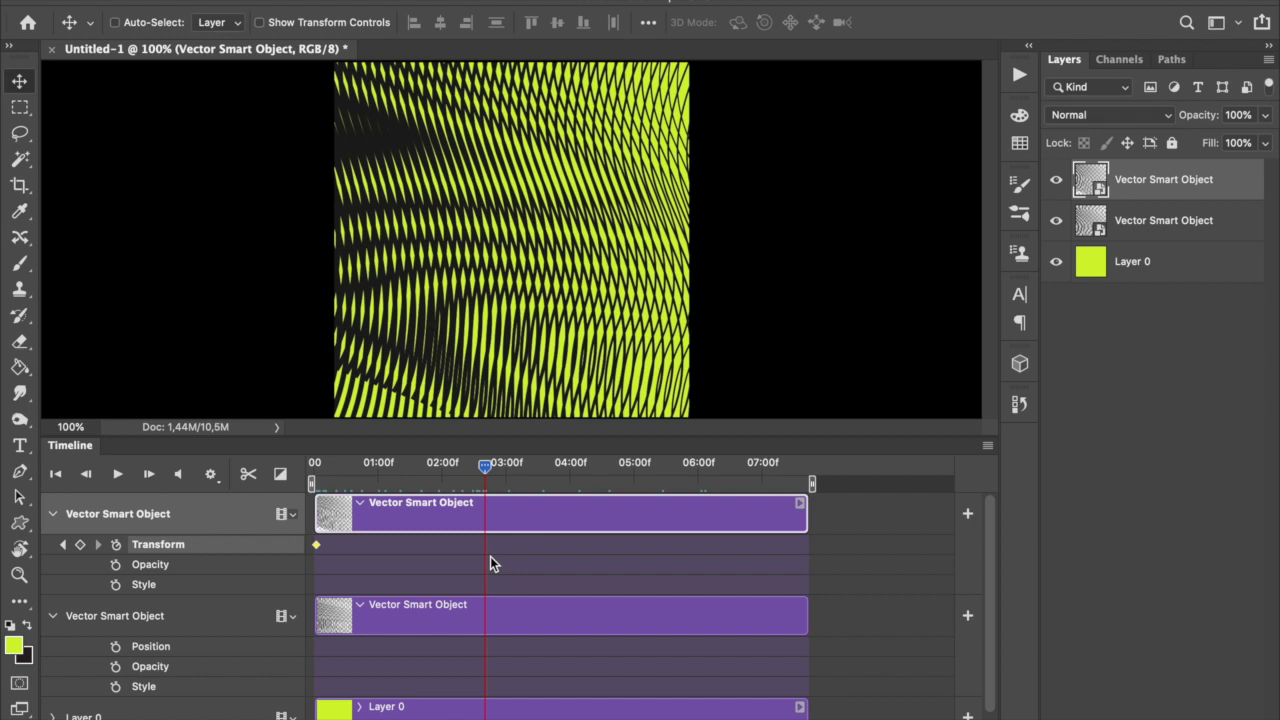
{"action": "key", "text": "ctrl+t"}
{"action": "left_click_drag", "start_coordinate": [820, 191], "coordinate": [481, 408]}
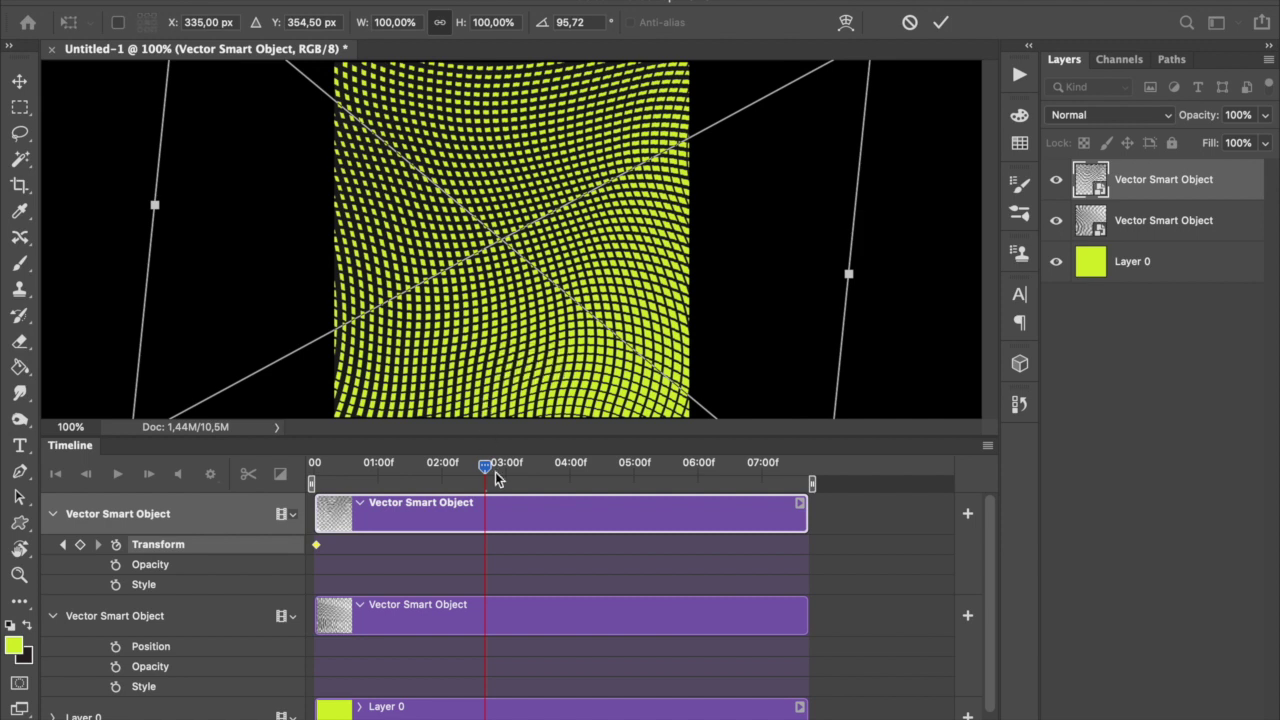
{"action": "key", "text": "Return"}
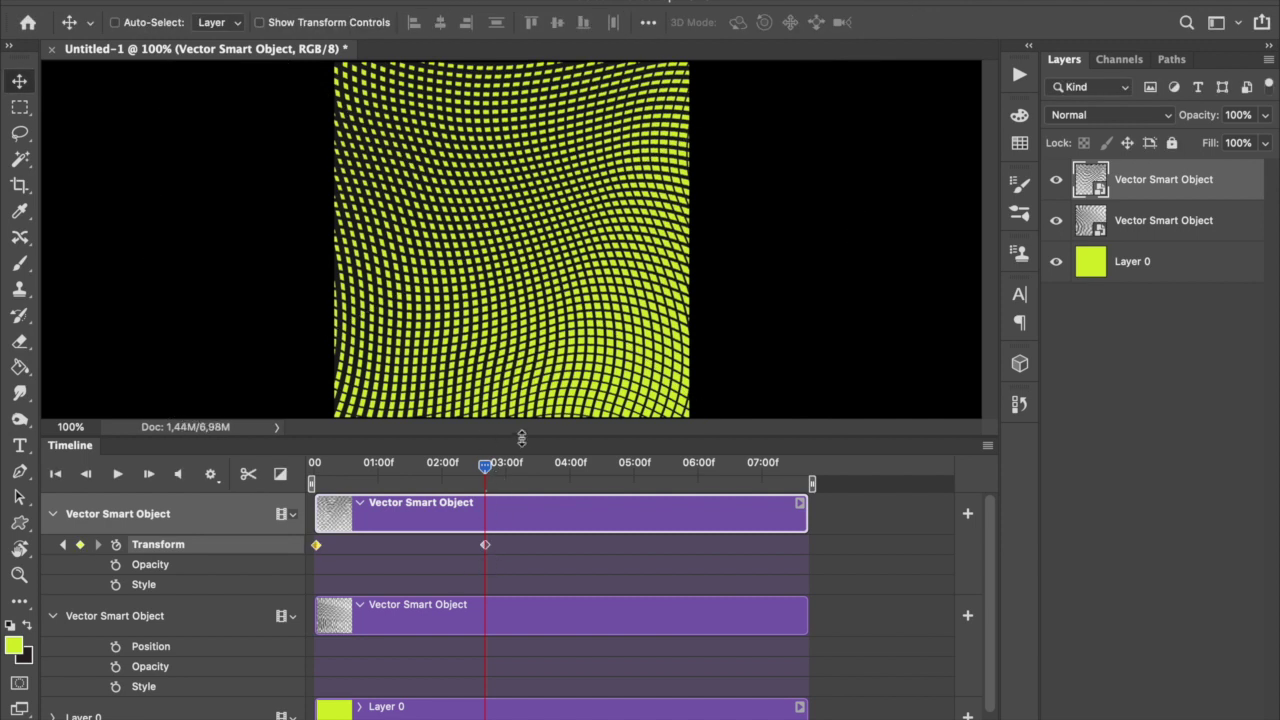
{"action": "left_click_drag", "start_coordinate": [522, 450], "coordinate": [522, 493]}
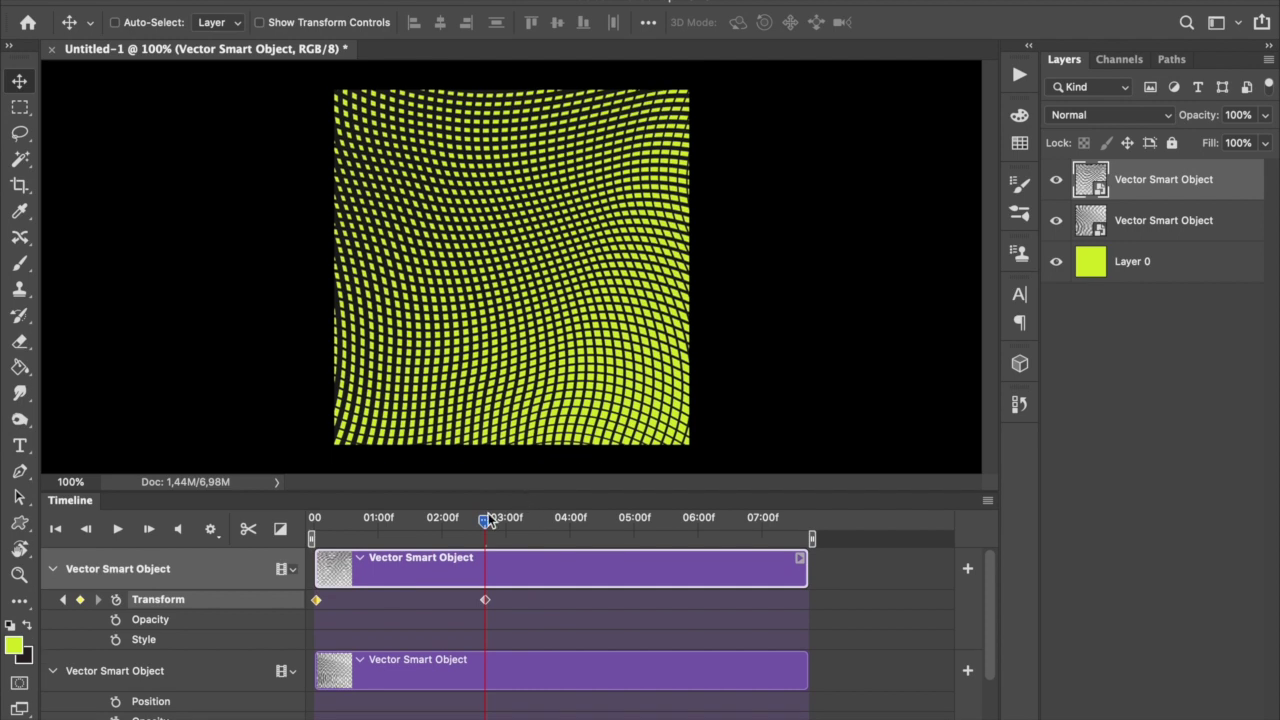
{"action": "left_click_drag", "start_coordinate": [452, 530], "coordinate": [291, 537]}
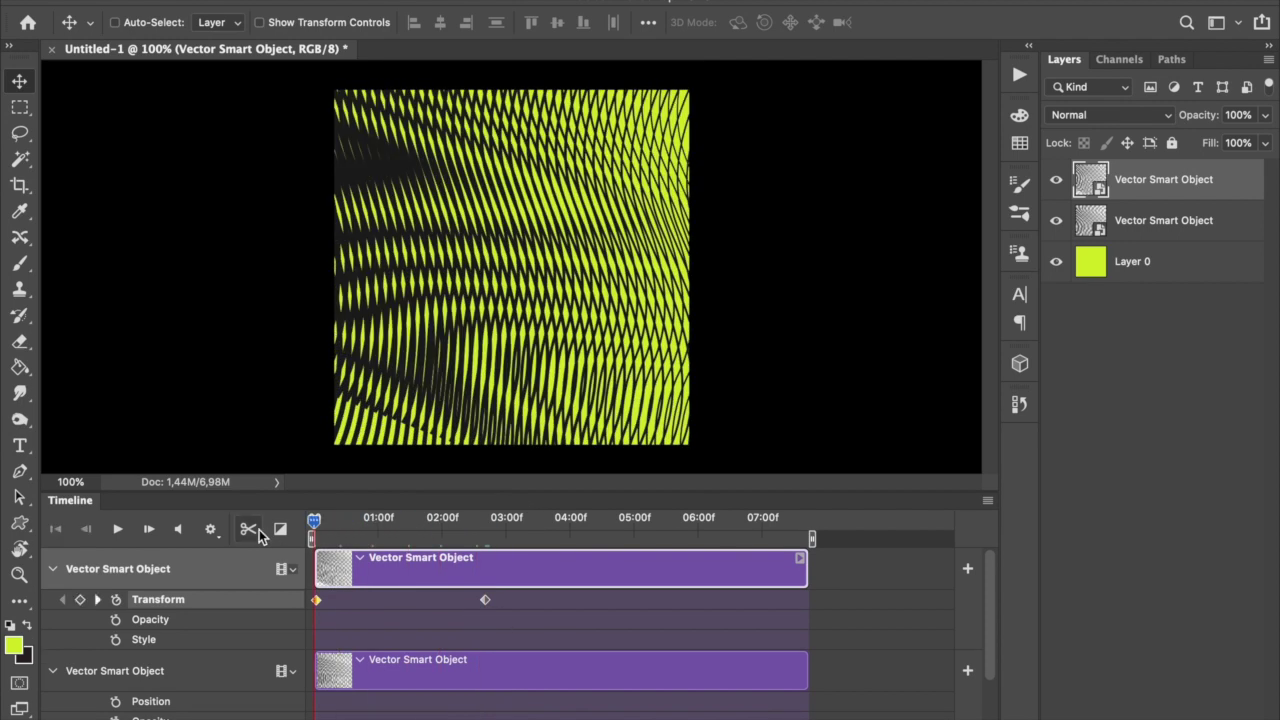
{"action": "left_click", "coordinate": [117, 529]}
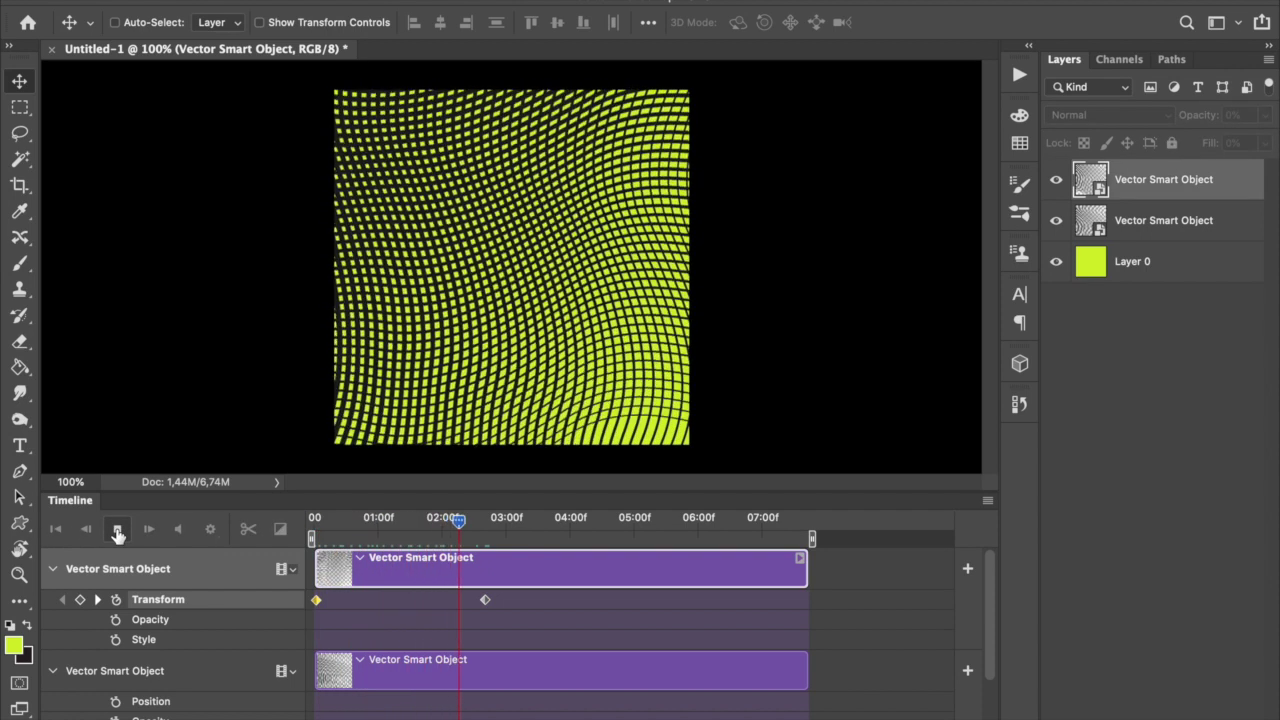
{"action": "left_click", "coordinate": [118, 531]}
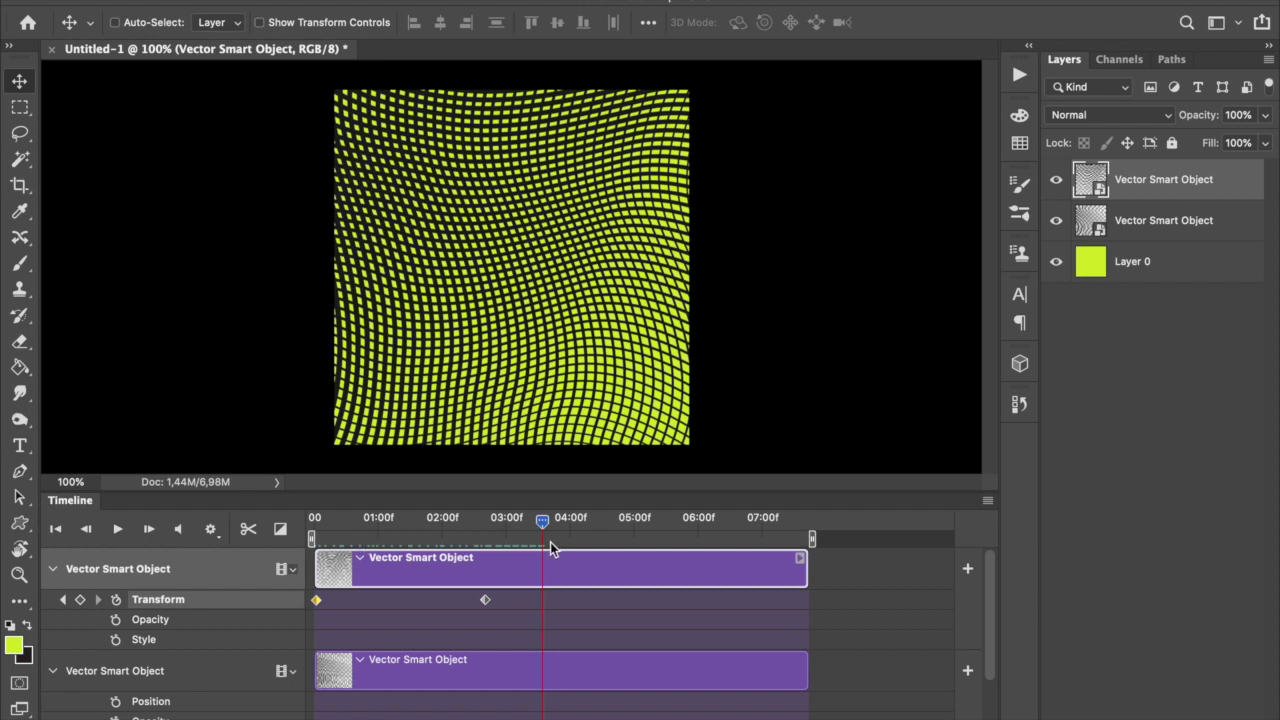
Add a third Transform keyframe halfway between 04:00f and 05:00f with the top lines nudged and rotated to -151,18°, and preview it.
{"action": "left_click_drag", "start_coordinate": [546, 525], "coordinate": [601, 525]}
{"action": "left_click_drag", "start_coordinate": [598, 335], "coordinate": [597, 345]}
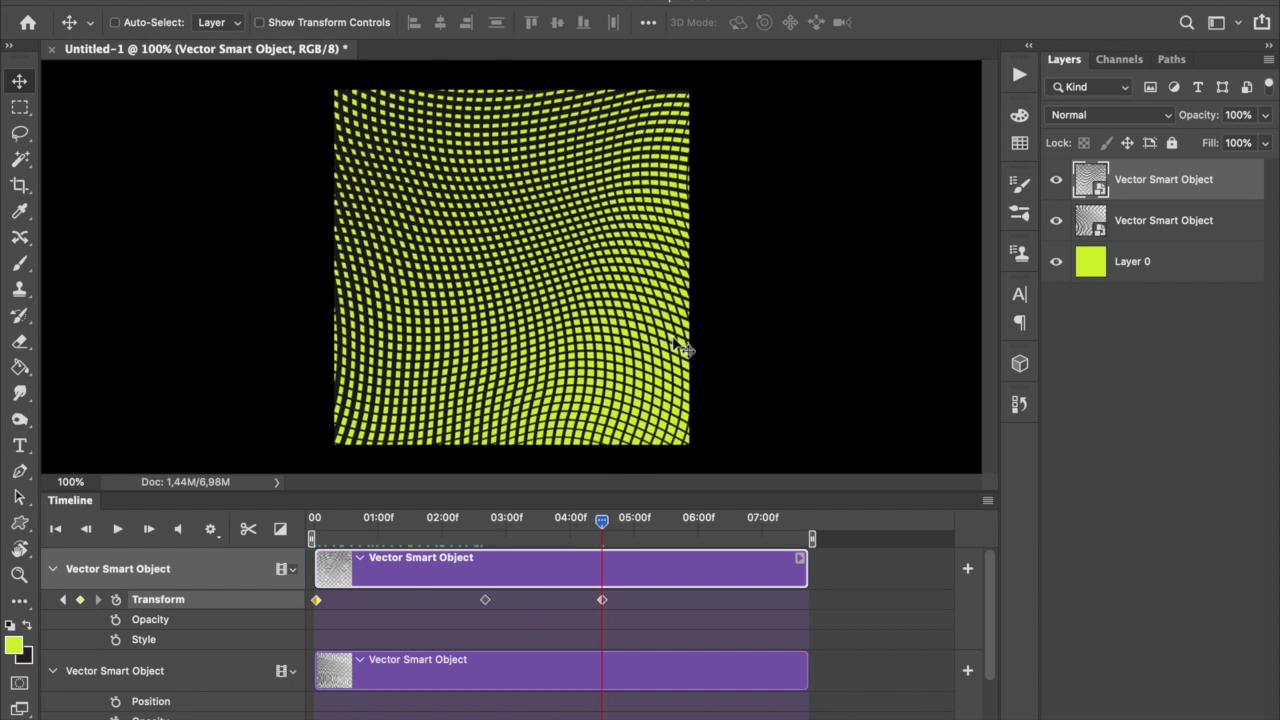
{"action": "key", "text": "ctrl+t"}
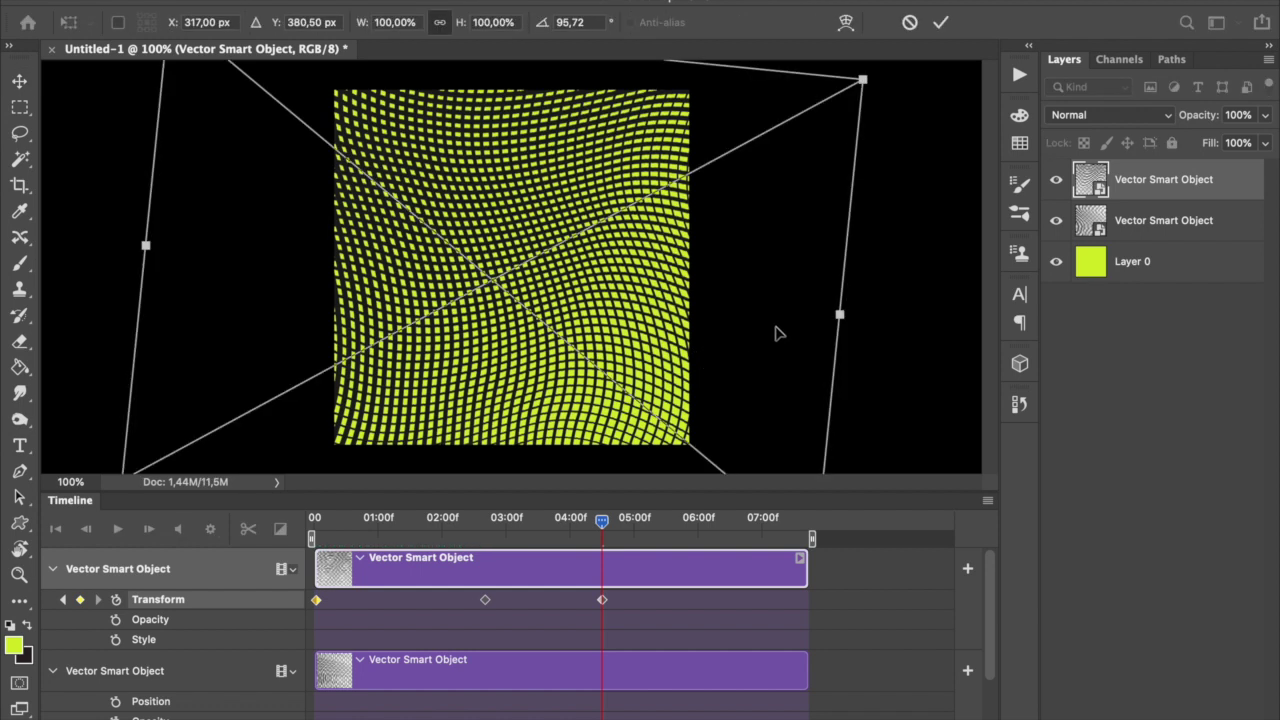
{"action": "left_click_drag", "start_coordinate": [869, 305], "coordinate": [434, 406]}
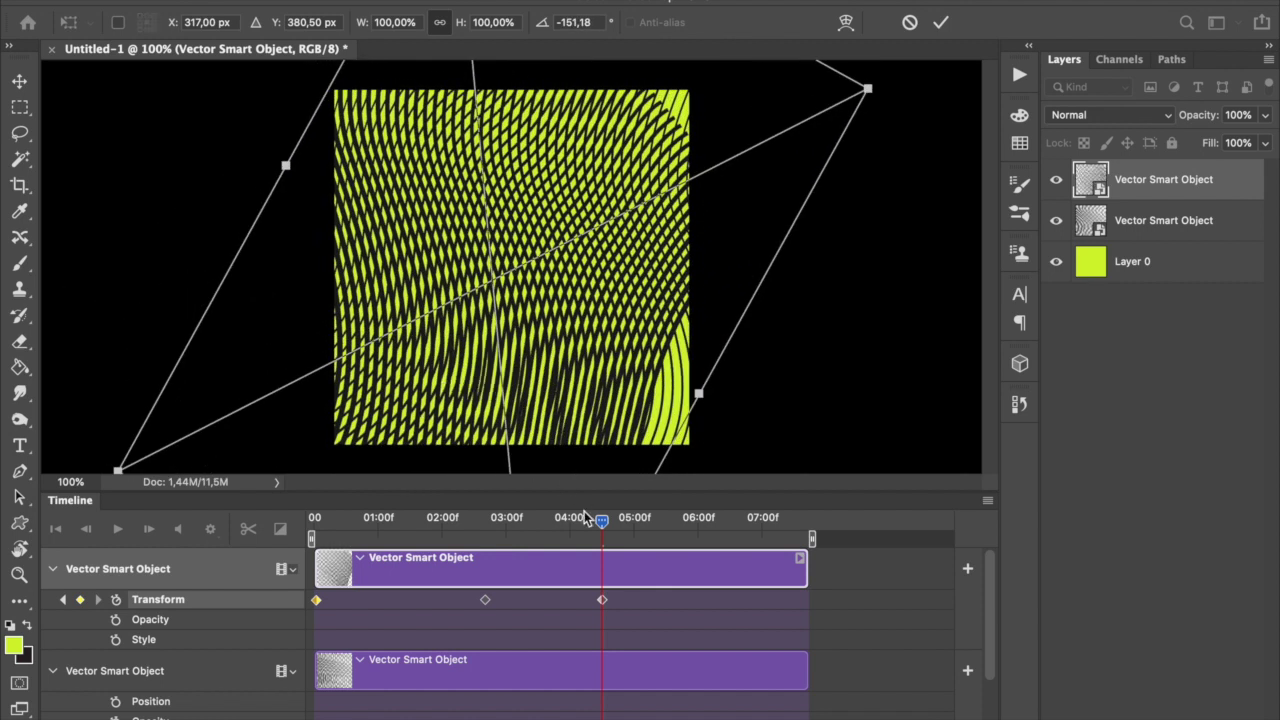
{"action": "key", "text": "Return"}
{"action": "left_click_drag", "start_coordinate": [604, 525], "coordinate": [235, 549]}
{"action": "key", "text": "space"}
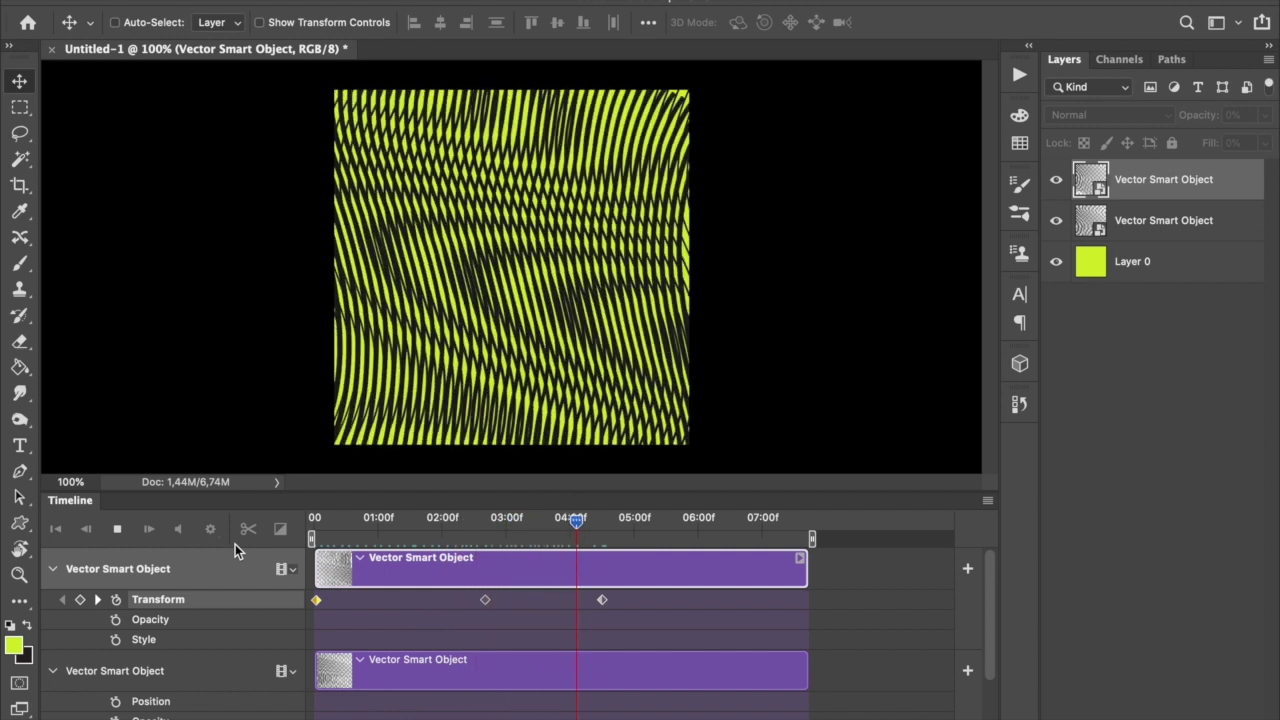
{"action": "key", "text": "space"}
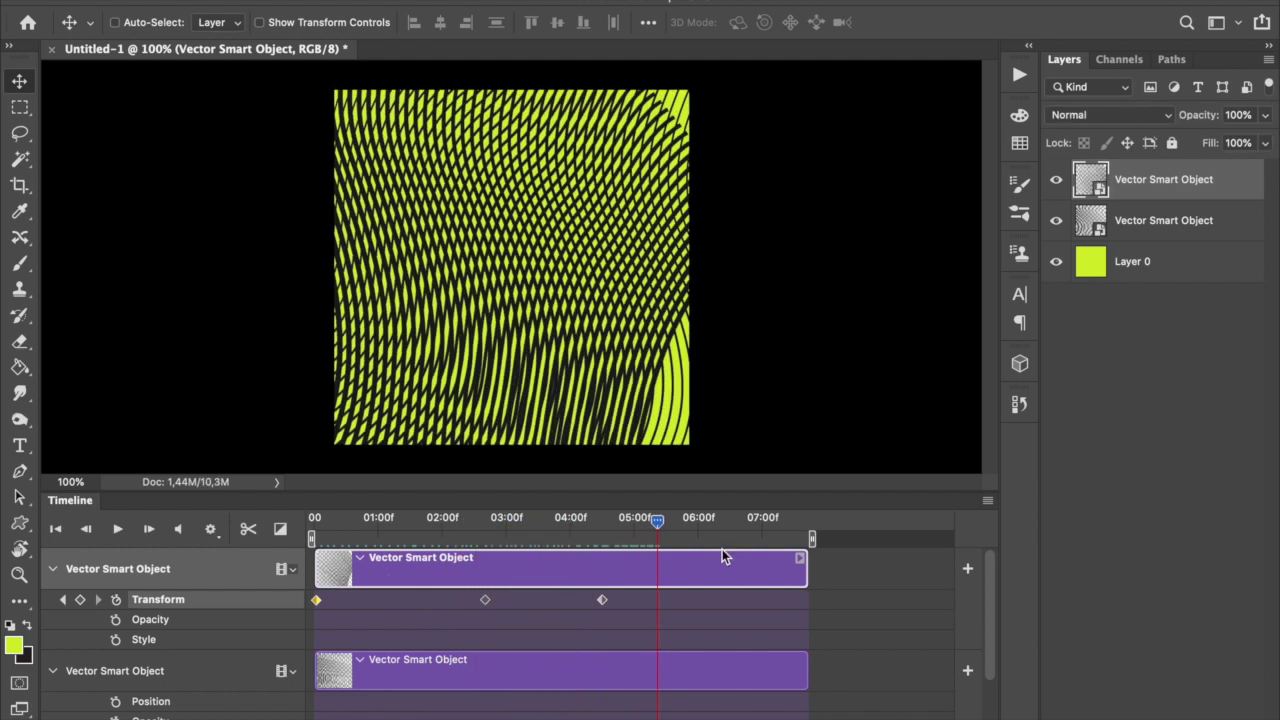
Add a fourth Transform keyframe just before 06:00f with the top wavy lines moved upward, and preview the animation.
{"action": "mouse_move", "coordinate": [660, 528]}
{"action": "left_mouse_down"}
{"action": "mouse_move", "coordinate": [698, 528]}
{"action": "mouse_move", "coordinate": [685, 528]}
{"action": "left_mouse_up"}
{"action": "left_click_drag", "start_coordinate": [597, 405], "coordinate": [597, 205]}
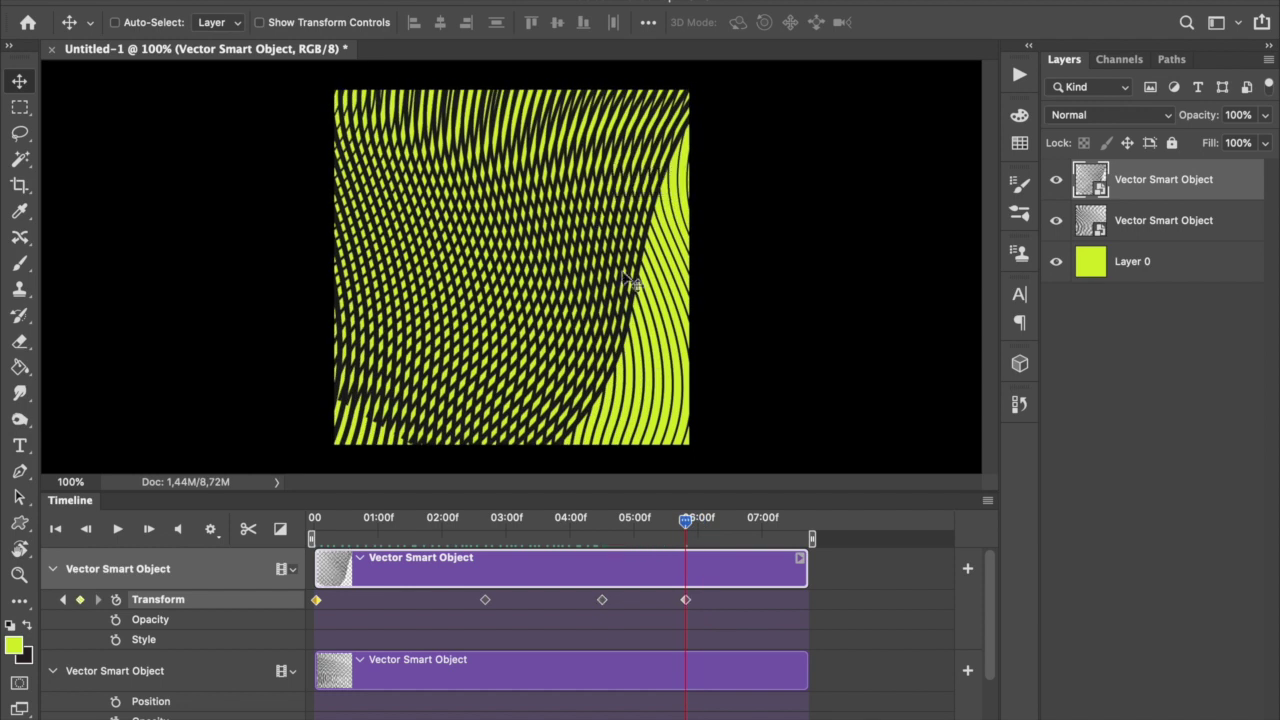
{"action": "key", "text": "space"}
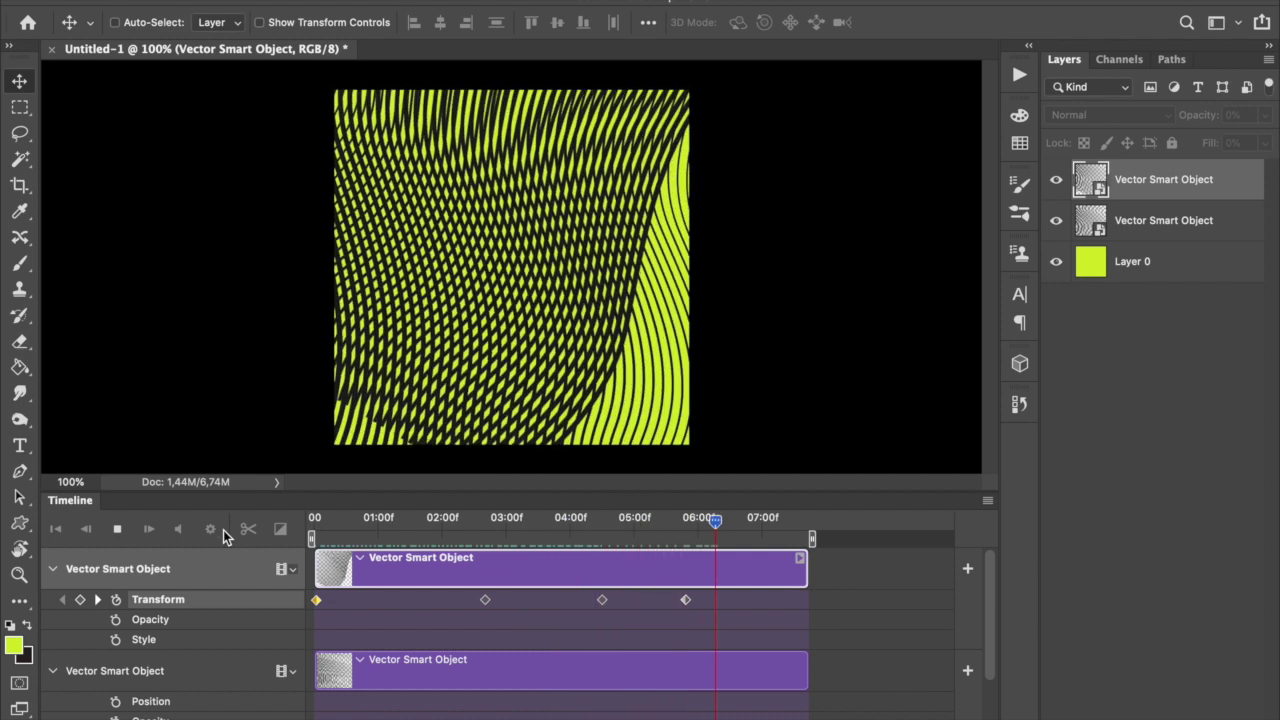
{"action": "key", "text": "space"}
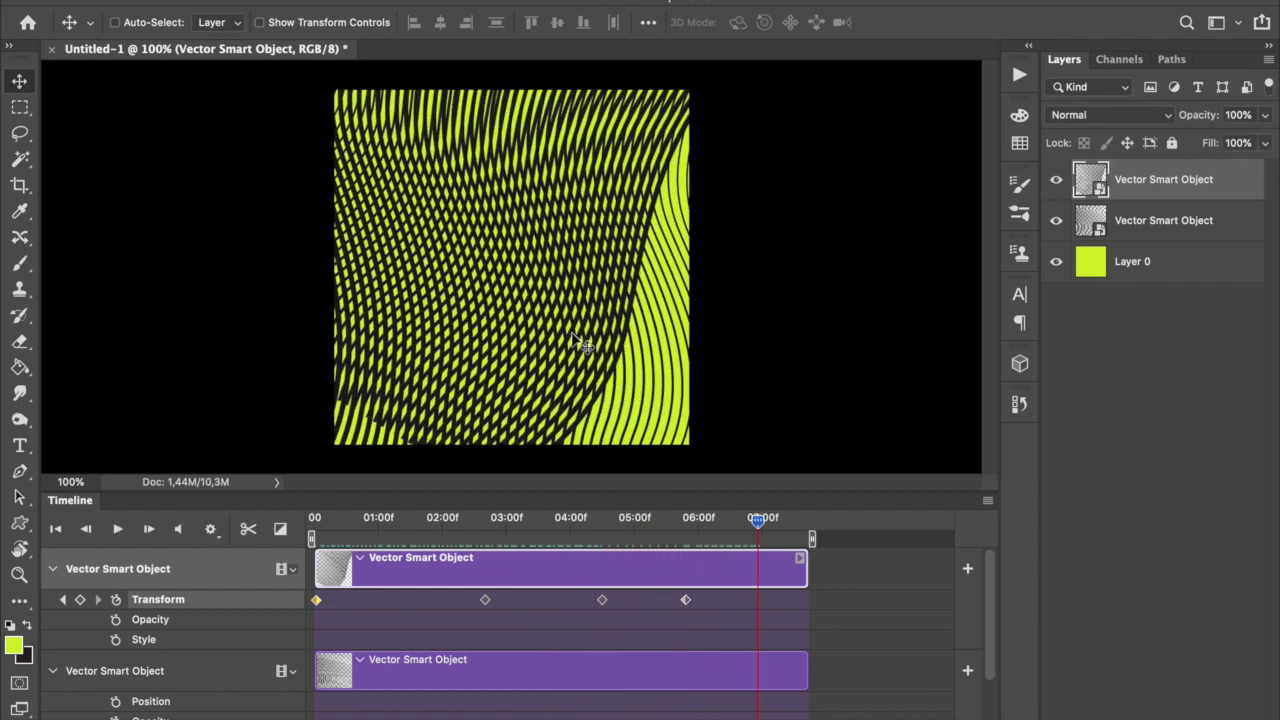
Add a fifth Transform keyframe near 07:00f with the top lines rotated to -2,94° and moved to X 437,54 px, Y 275,29 px, and preview it.
{"action": "key", "text": "ctrl+t"}
{"action": "left_click_drag", "start_coordinate": [811, 395], "coordinate": [791, 117]}
{"action": "left_click_drag", "start_coordinate": [641, 224], "coordinate": [661, 260]}
{"action": "left_click_drag", "start_coordinate": [871, 275], "coordinate": [741, 157]}
{"action": "left_click_drag", "start_coordinate": [705, 238], "coordinate": [522, 222]}
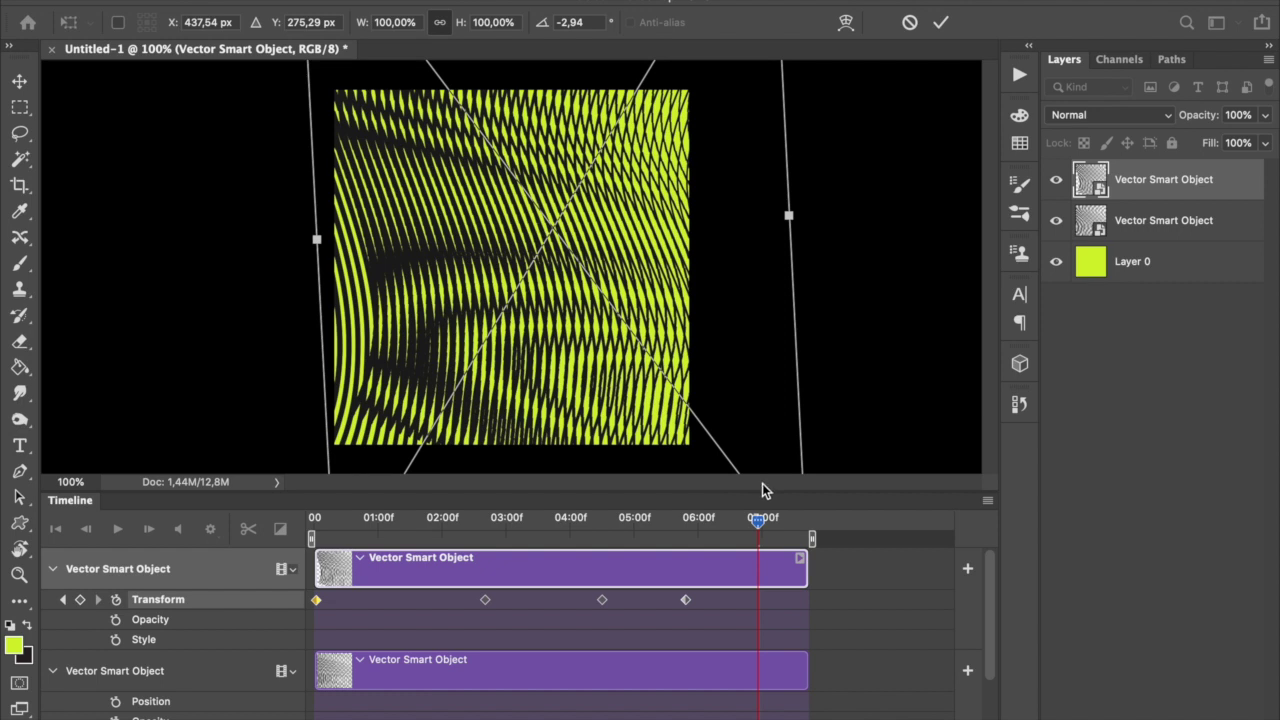
{"action": "key", "text": "Return"}
{"action": "left_click_drag", "start_coordinate": [758, 510], "coordinate": [551, 539]}
{"action": "key", "text": "space"}
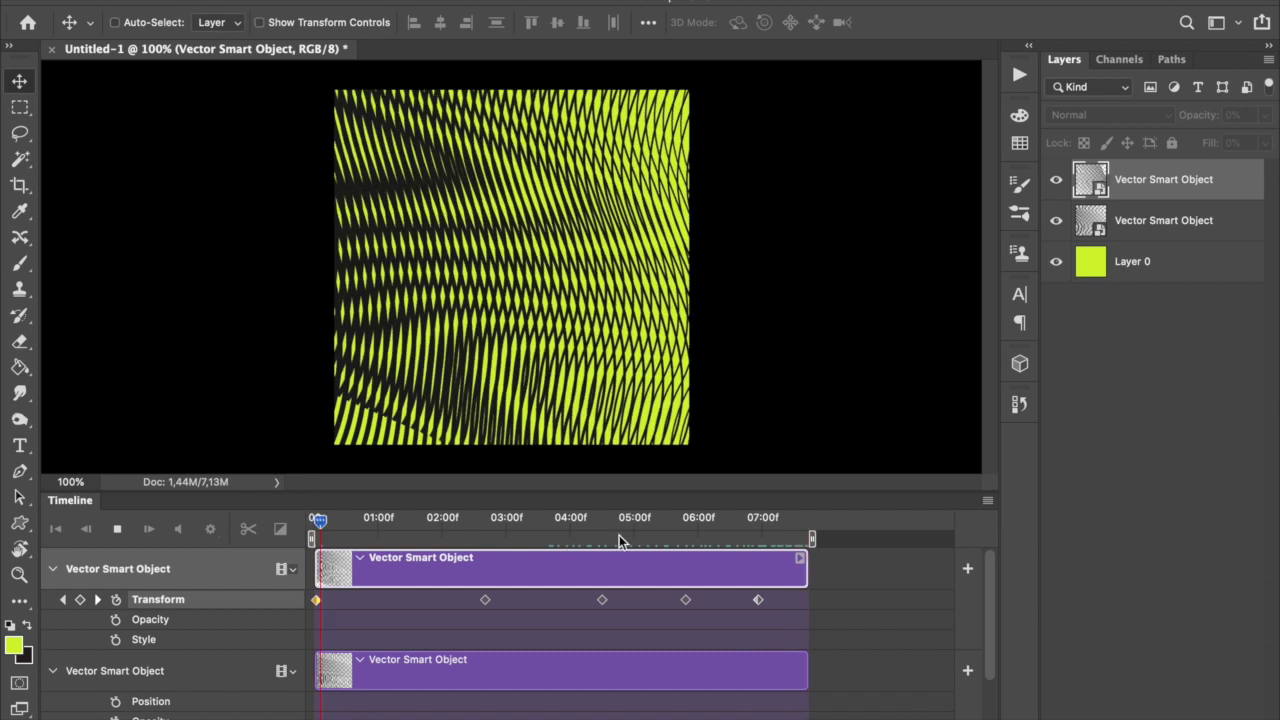
{"action": "key", "text": "space"}
Delete every Transform keyframe of the top wavy-line layer except the one at 00.
{"action": "left_click_drag", "start_coordinate": [771, 619], "coordinate": [472, 598]}
{"action": "key", "text": "Delete"}
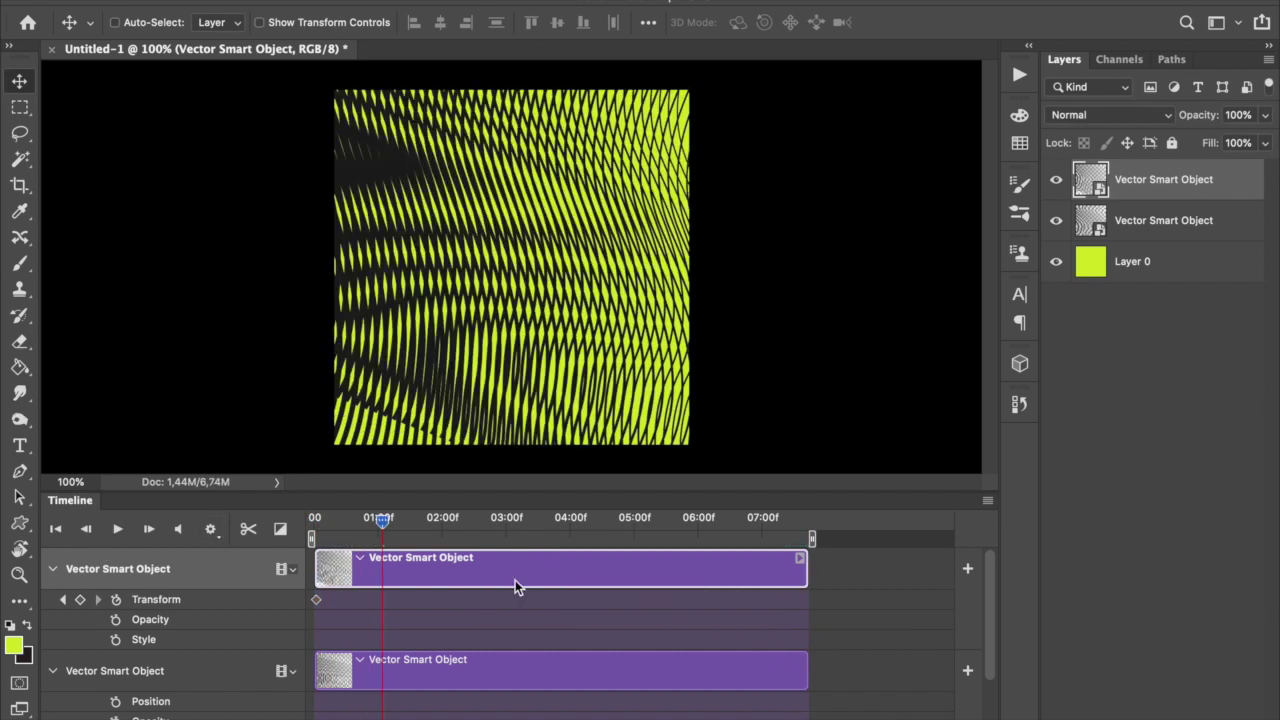
Add a Transform keyframe shortly after 03:00f with the top wavy lines moved to X 372,99 px, Y 468,64 px.
{"action": "left_click_drag", "start_coordinate": [445, 523], "coordinate": [525, 533]}
{"action": "key", "text": "super+t"}
{"action": "left_click_drag", "start_coordinate": [660, 334], "coordinate": [673, 461]}
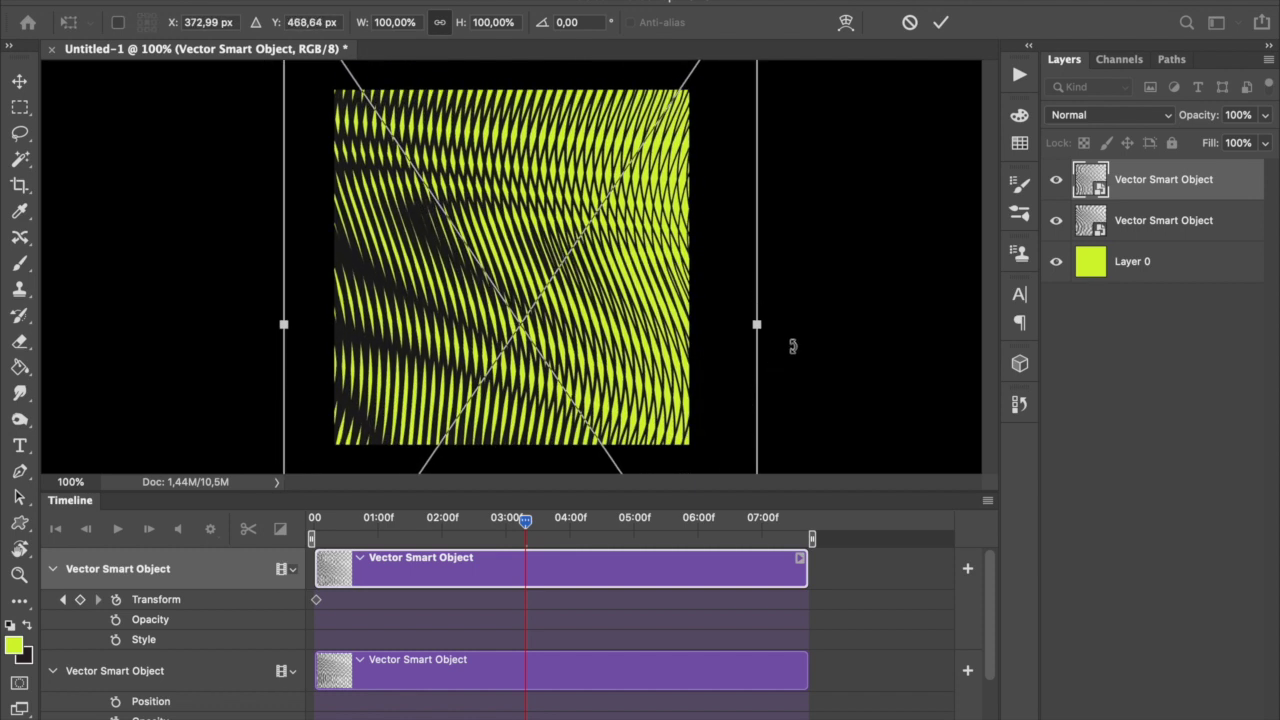
{"action": "key", "text": "Return"}
Add a Transform keyframe shortly before 05:00f with the top wavy lines rotated about 17° clockwise.
{"action": "left_click_drag", "start_coordinate": [530, 527], "coordinate": [591, 532]}
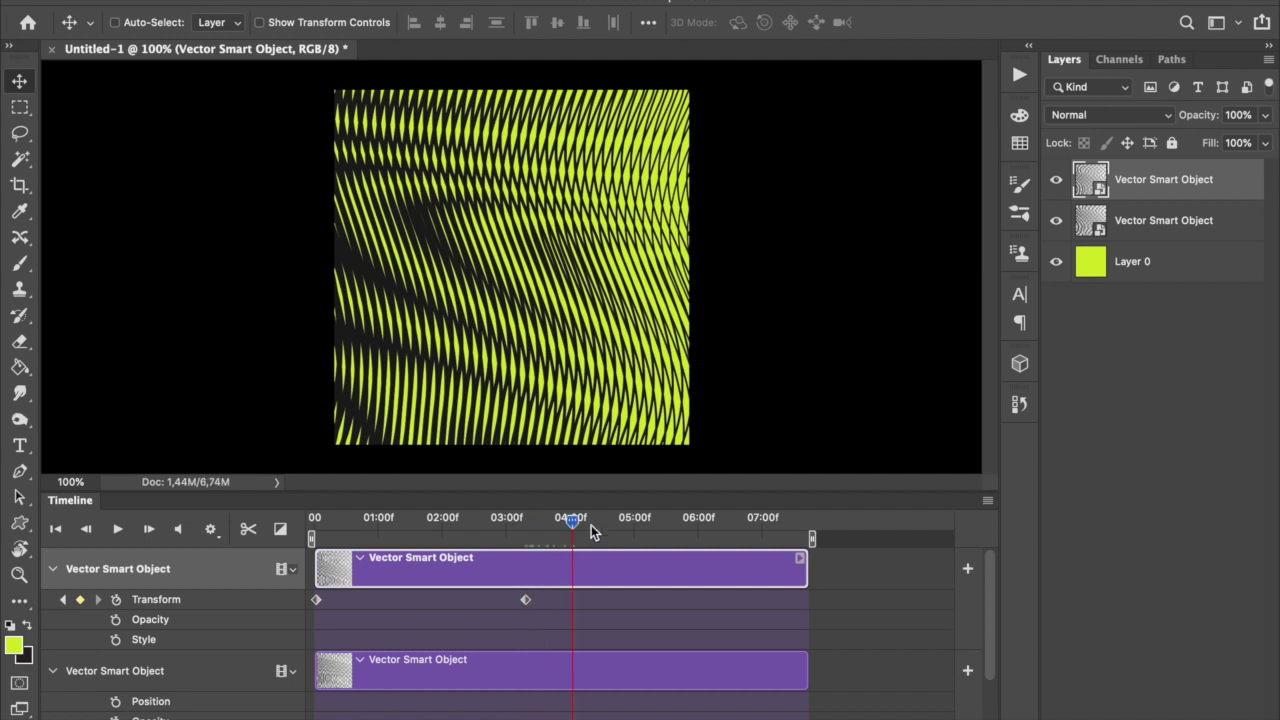
{"action": "key", "text": "ctrl+t"}
{"action": "left_click_drag", "start_coordinate": [814, 280], "coordinate": [814, 366]}
{"action": "key", "text": "Return"}
Add a Transform keyframe just after 06:00f with the top wavy lines rotated back counterclockwise, and preview the animation from the start.
{"action": "left_click_drag", "start_coordinate": [614, 524], "coordinate": [719, 531]}
{"action": "key", "text": "ctrl+t"}
{"action": "left_click_drag", "start_coordinate": [794, 403], "coordinate": [785, 282]}
{"action": "key", "text": "Return"}
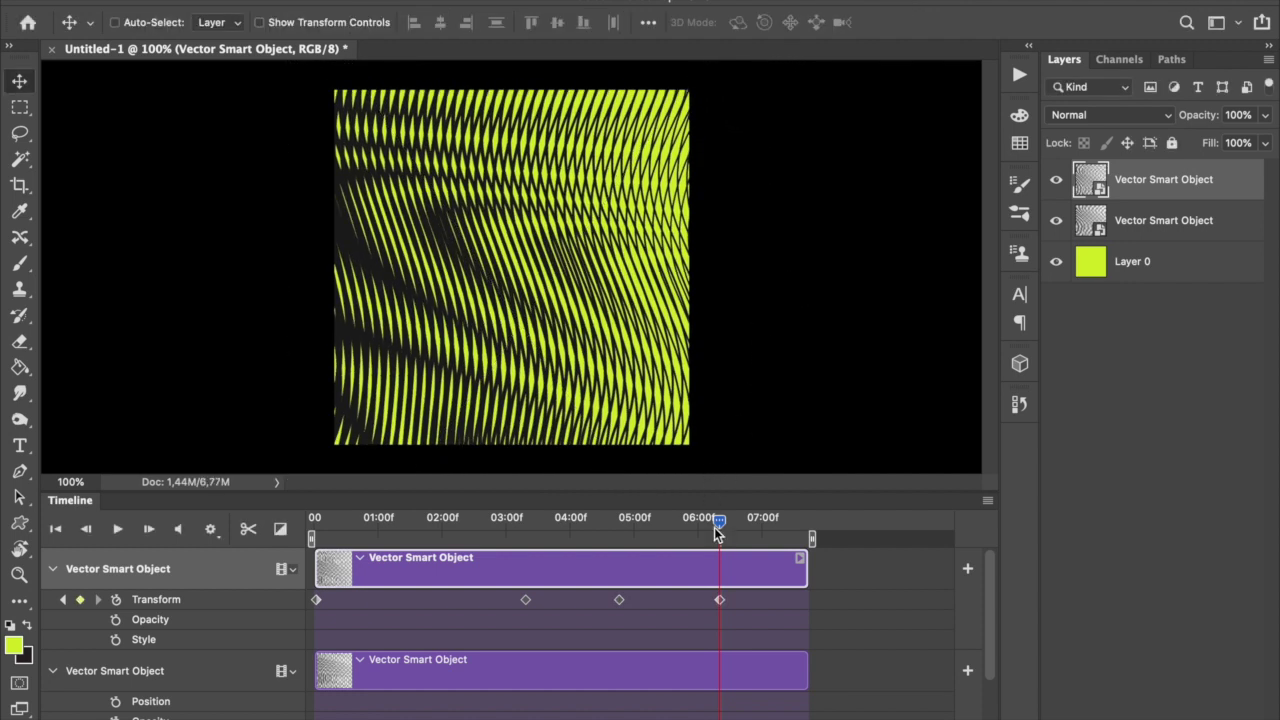
{"action": "left_click_drag", "start_coordinate": [716, 534], "coordinate": [314, 532]}
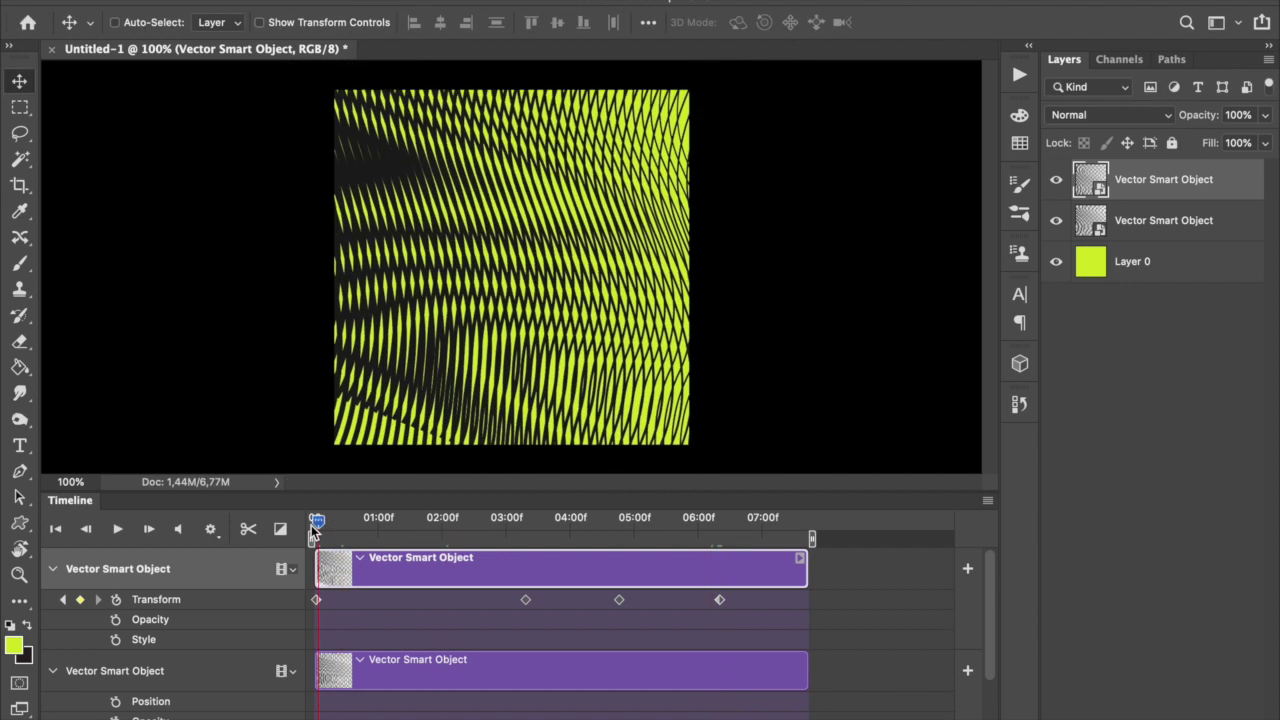
{"action": "left_click", "coordinate": [116, 531]}
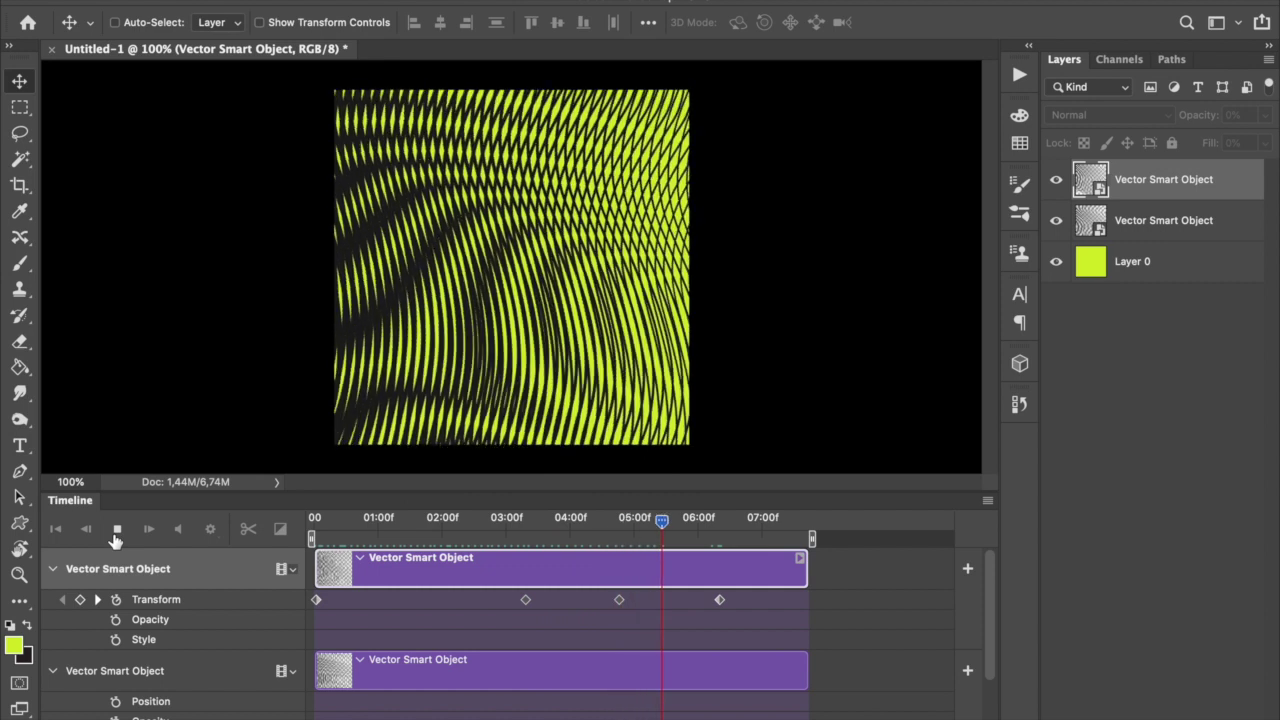
{"action": "left_click", "coordinate": [116, 532]}
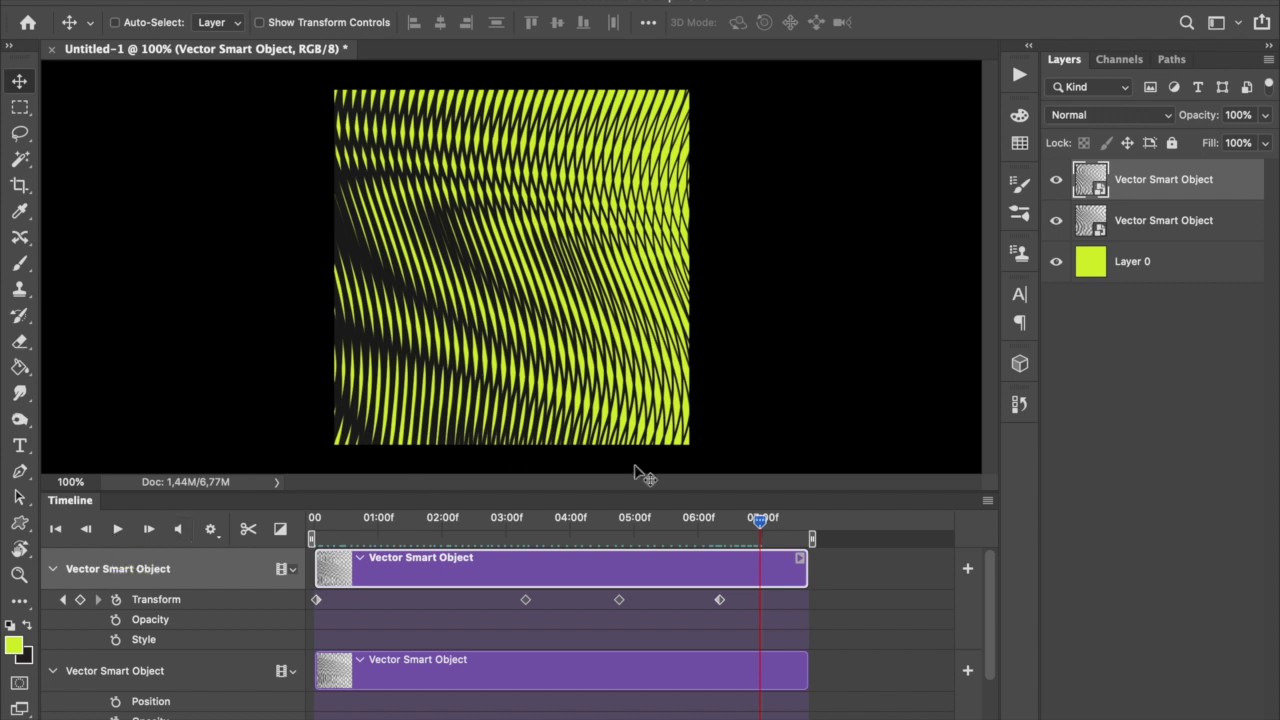
Shift the two middle Transform keyframes earlier, one between 01:00f and 02:00f and the other shortly after 03:00f.
{"action": "left_click_drag", "start_coordinate": [733, 617], "coordinate": [497, 594]}
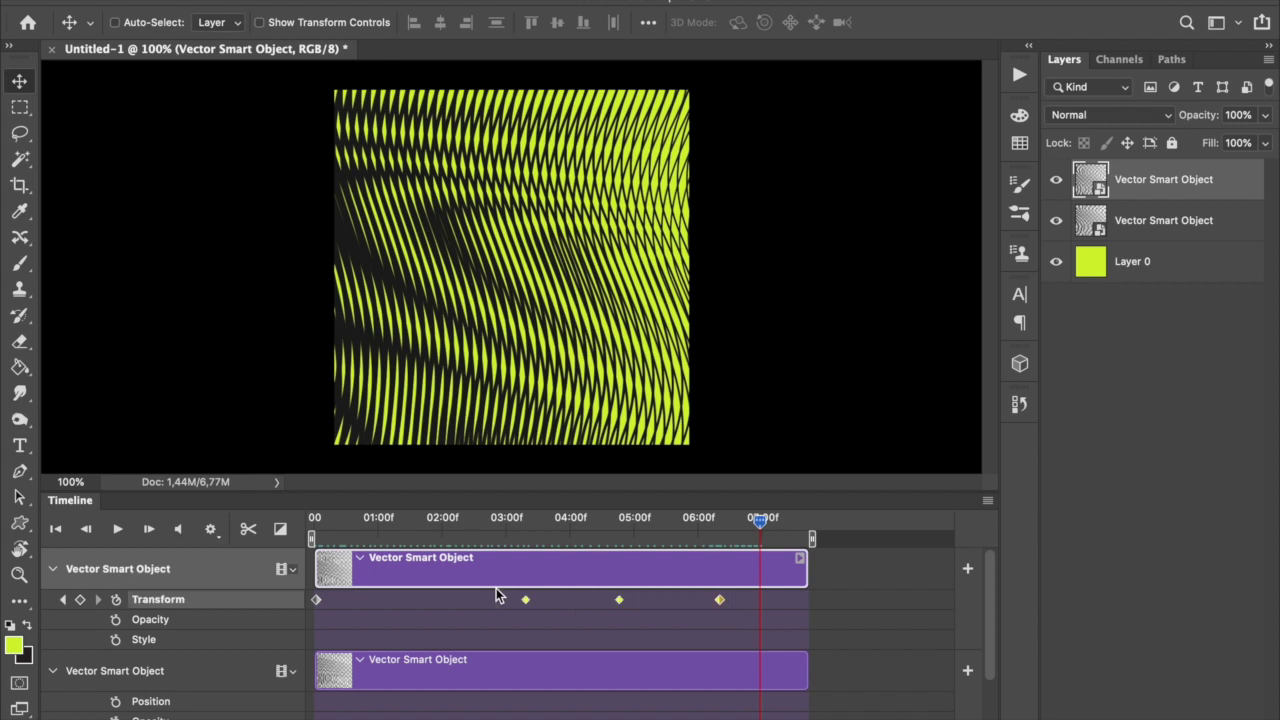
{"action": "left_click", "coordinate": [633, 640]}
{"action": "left_click", "coordinate": [525, 599]}
{"action": "left_click_drag", "start_coordinate": [526, 600], "coordinate": [418, 600]}
{"action": "left_click_drag", "start_coordinate": [726, 638], "coordinate": [523, 601]}
{"action": "left_click", "coordinate": [628, 602]}
Delete the last Transform keyframe of the top wavy-line layer, just after 06:00f.
{"action": "left_click", "coordinate": [718, 601]}
{"action": "left_click_drag", "start_coordinate": [758, 516], "coordinate": [726, 518]}
{"action": "key", "text": "Delete"}
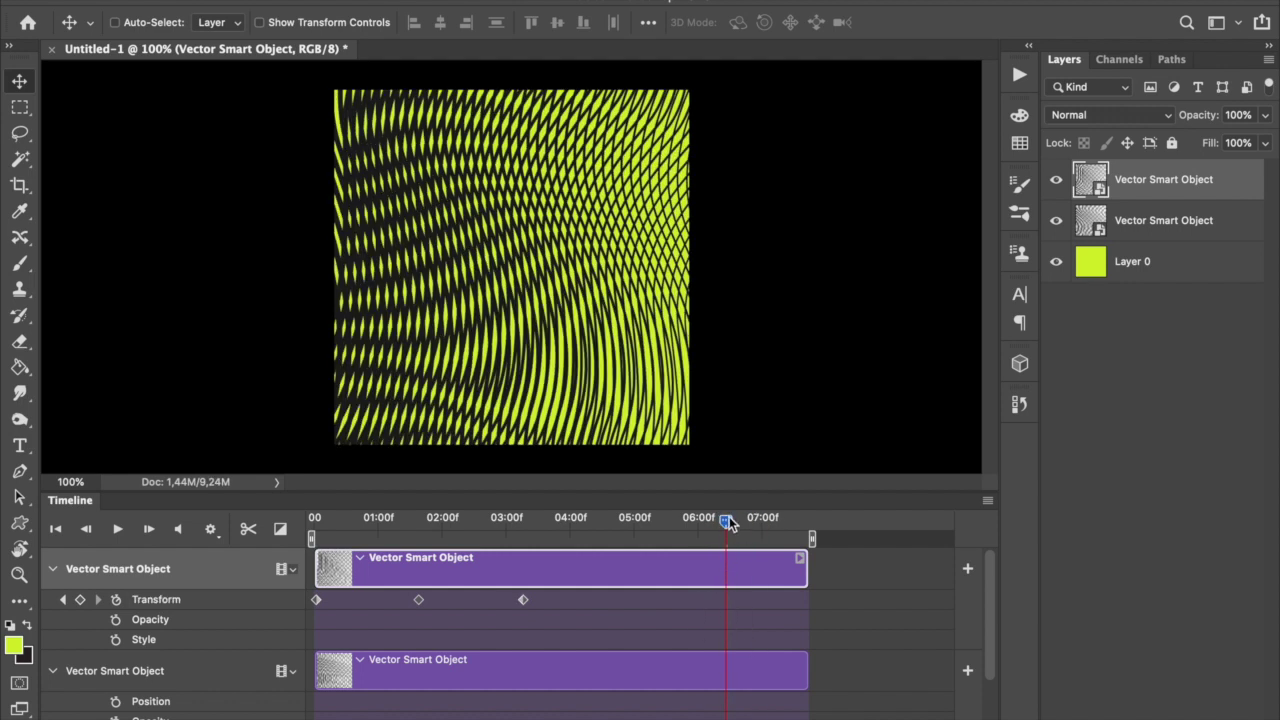
Add a Transform keyframe halfway between 04:00f and 05:00f with the top lines scaled down to a tiny patch, and preview the animation.
{"action": "left_click_drag", "start_coordinate": [697, 522], "coordinate": [403, 522]}
{"action": "key", "text": "super+t"}
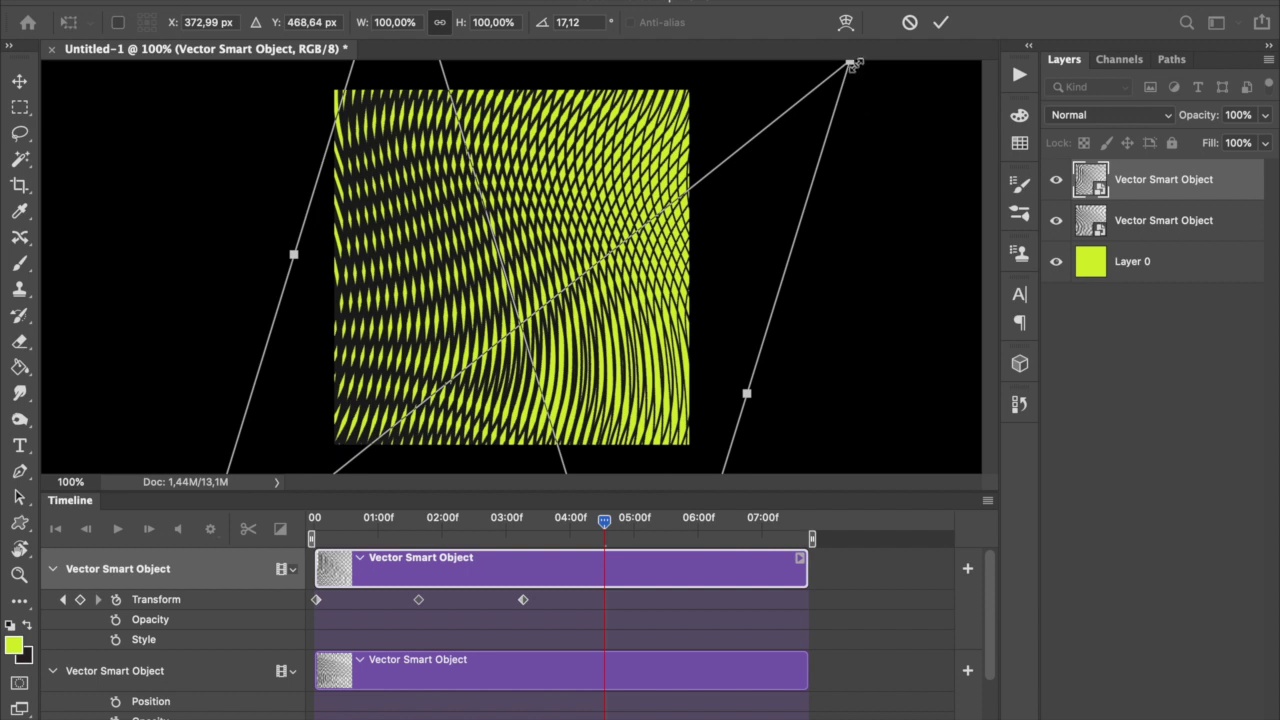
{"action": "left_click_drag", "start_coordinate": [851, 59], "coordinate": [762, 140]}
{"action": "key", "text": "super+z"}
{"action": "left_click_drag", "start_coordinate": [847, 62], "coordinate": [671, 446]}
{"action": "key", "text": "Return"}
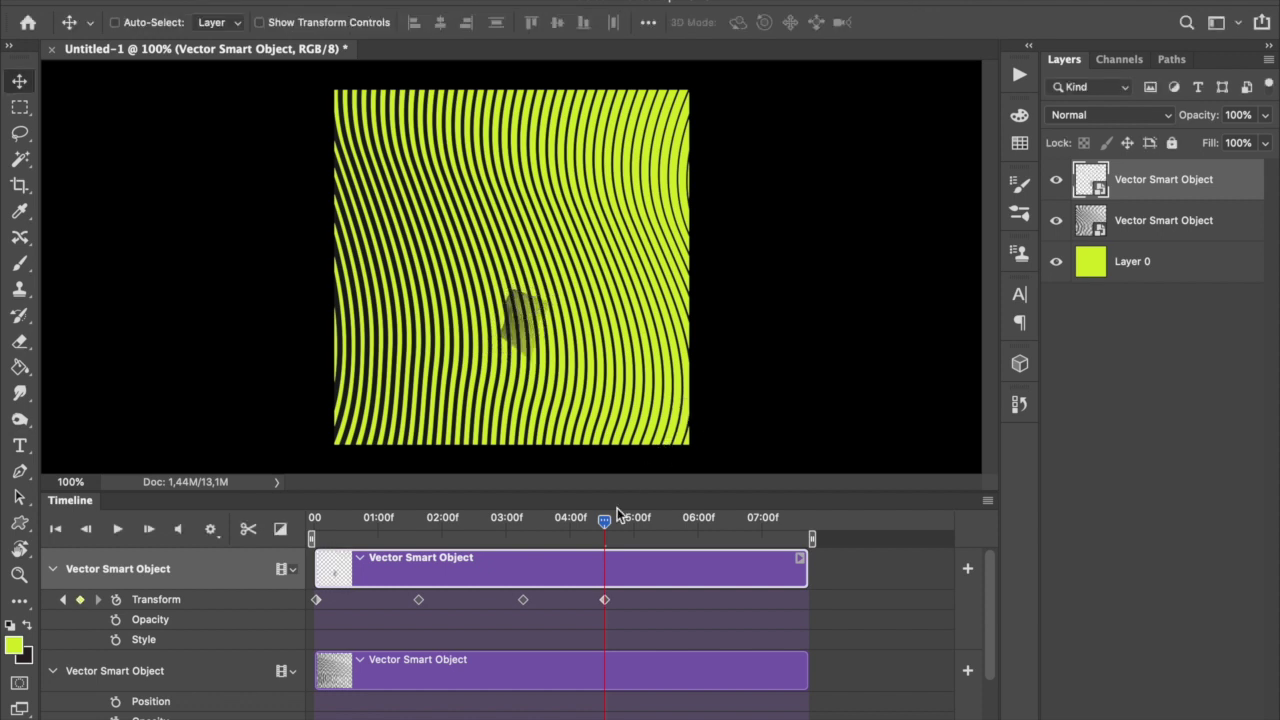
{"action": "left_click_drag", "start_coordinate": [604, 520], "coordinate": [304, 537]}
{"action": "key", "text": "space"}
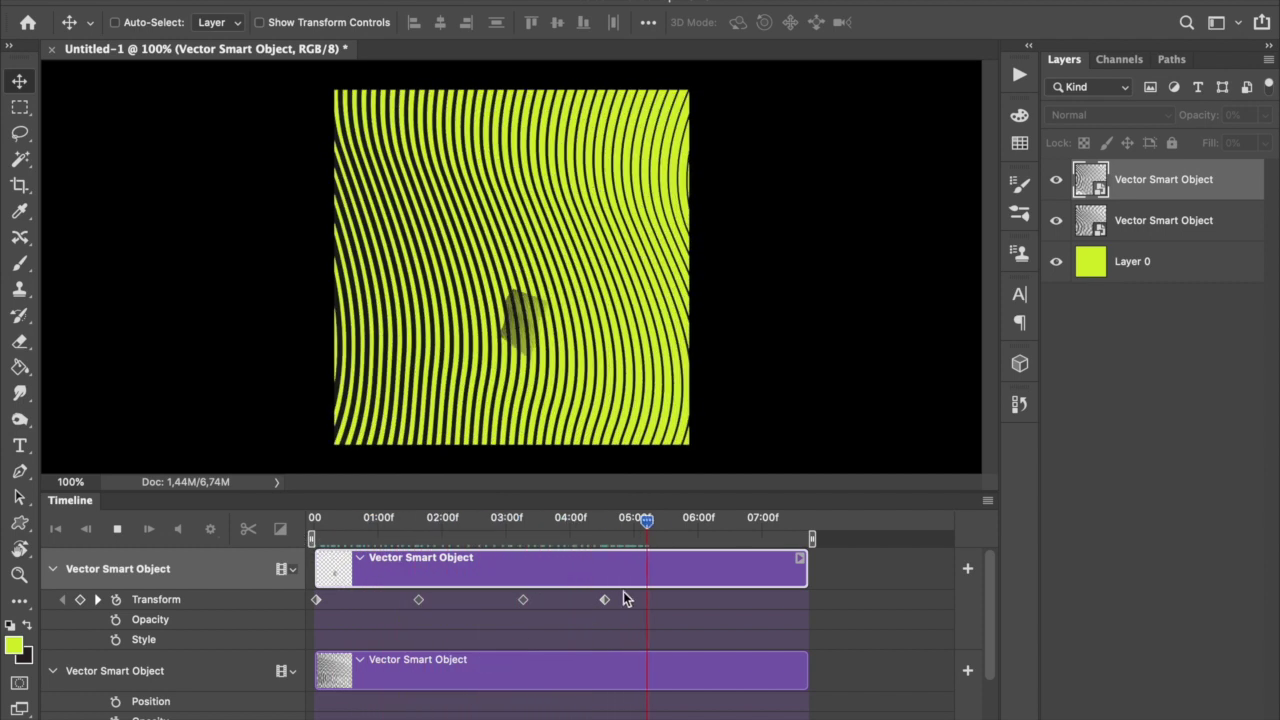
{"action": "left_click", "coordinate": [117, 528]}
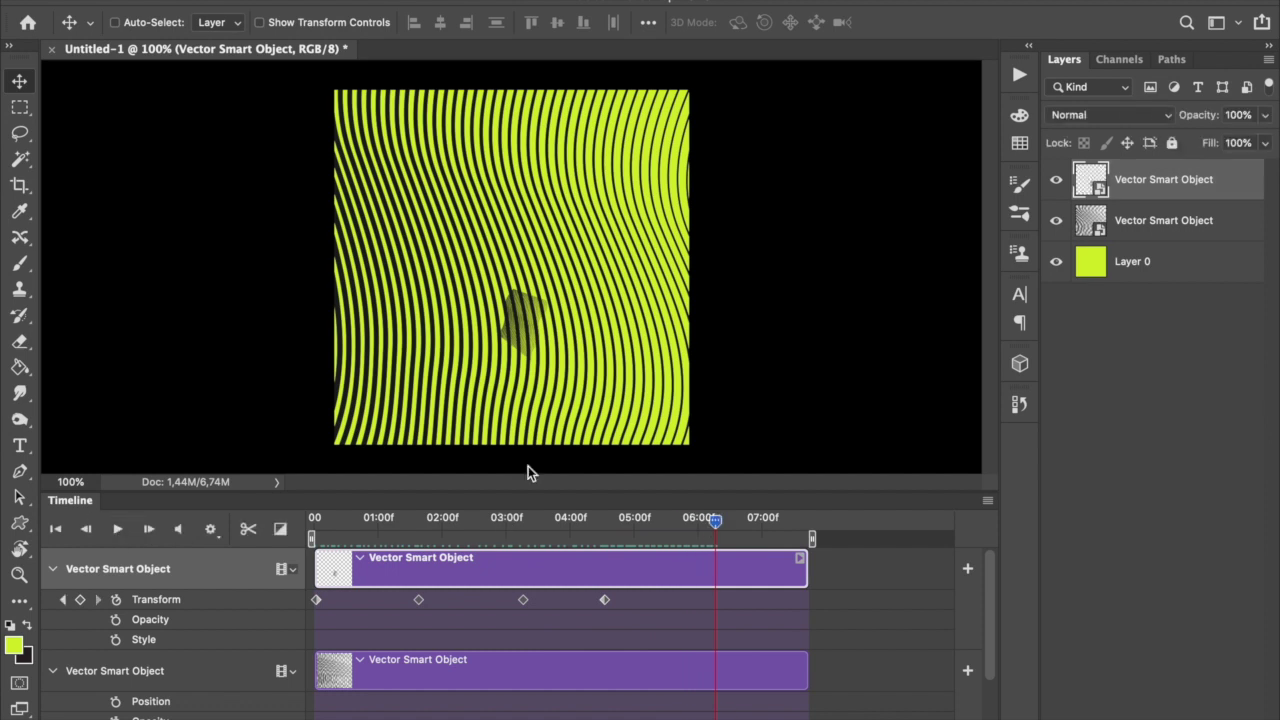
Add a Transform keyframe just after 06:00f with the tiny line patch moved past the canvas's left edge, and preview the animation.
{"action": "left_click_drag", "start_coordinate": [533, 337], "coordinate": [346, 352]}
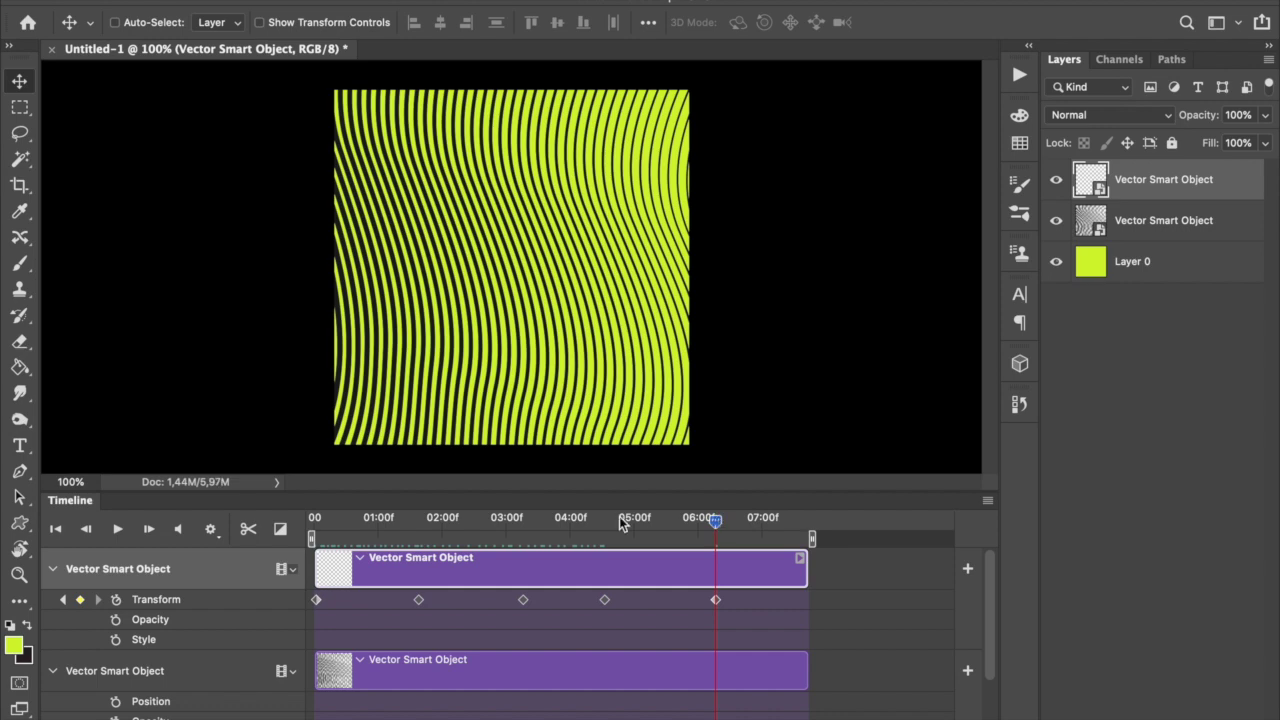
{"action": "key", "text": "space"}
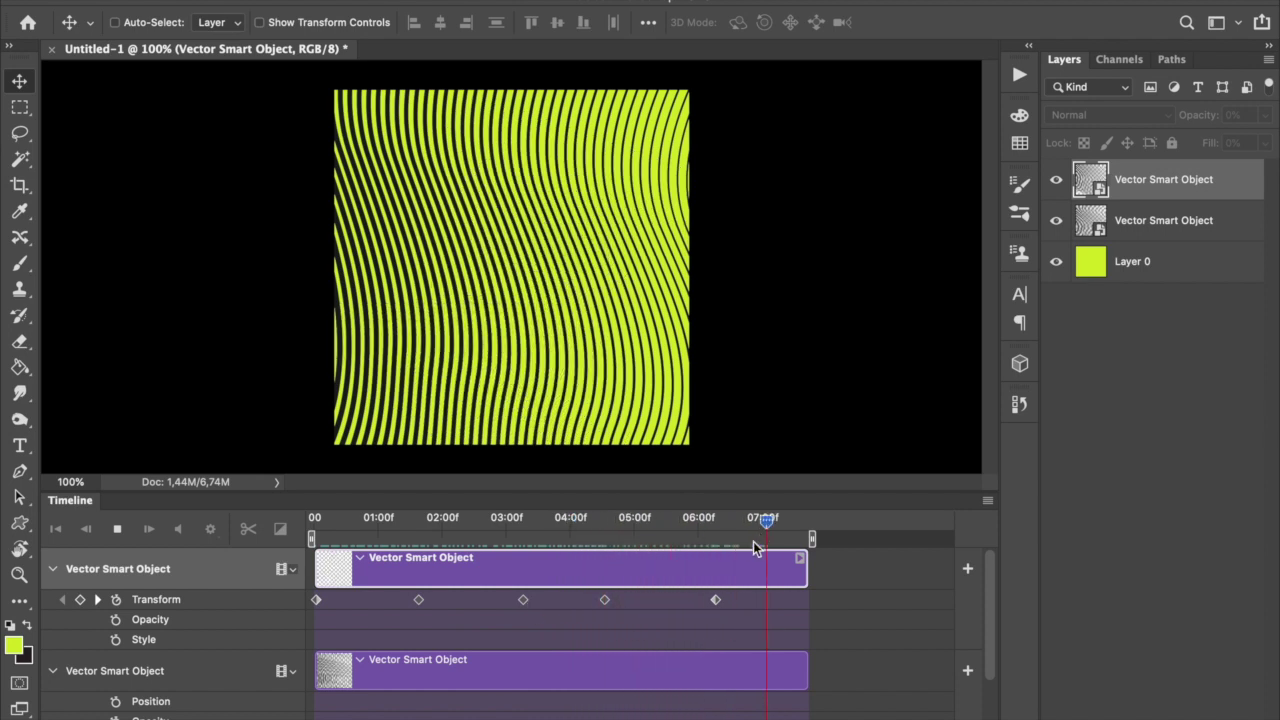
{"action": "left_click", "coordinate": [566, 520]}
{"action": "left_click", "coordinate": [330, 520]}
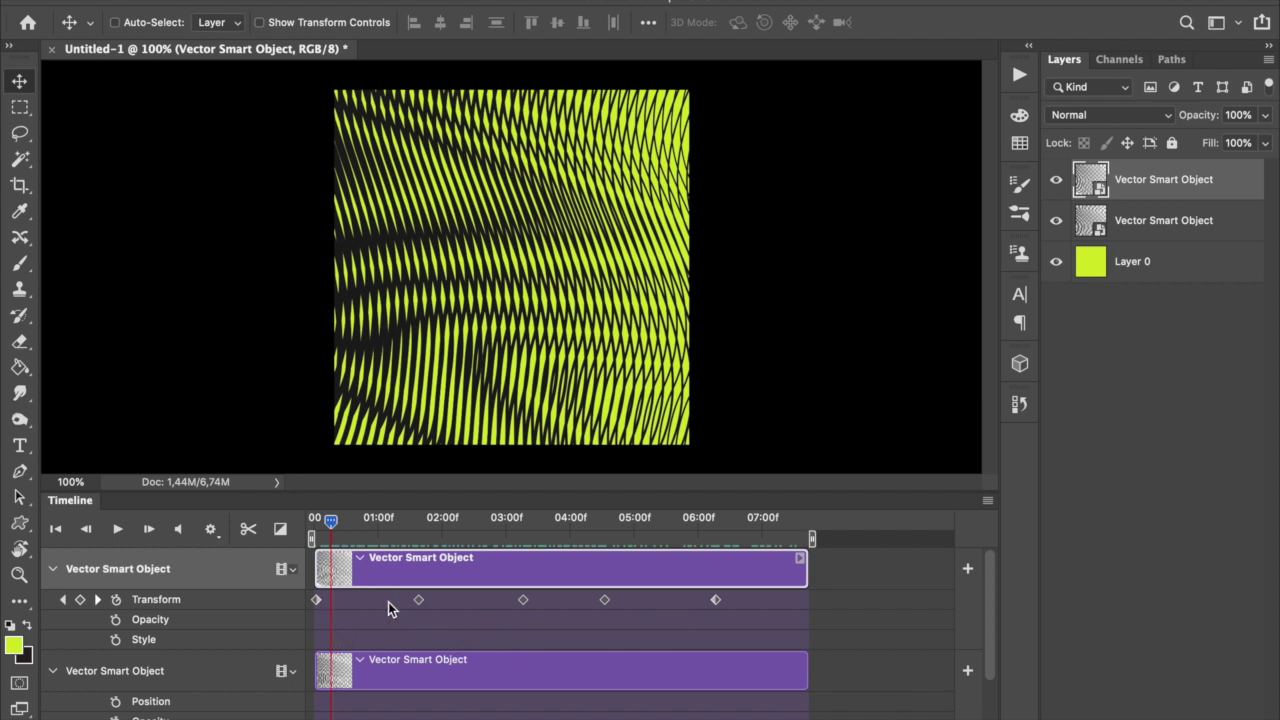
Remove all Transform keyframes from the top wavy-line layer at once, and undo the removal.
{"action": "left_click", "coordinate": [419, 600]}
{"action": "left_click", "coordinate": [522, 599]}
{"action": "left_click", "coordinate": [604, 600]}
{"action": "left_click", "coordinate": [716, 600]}
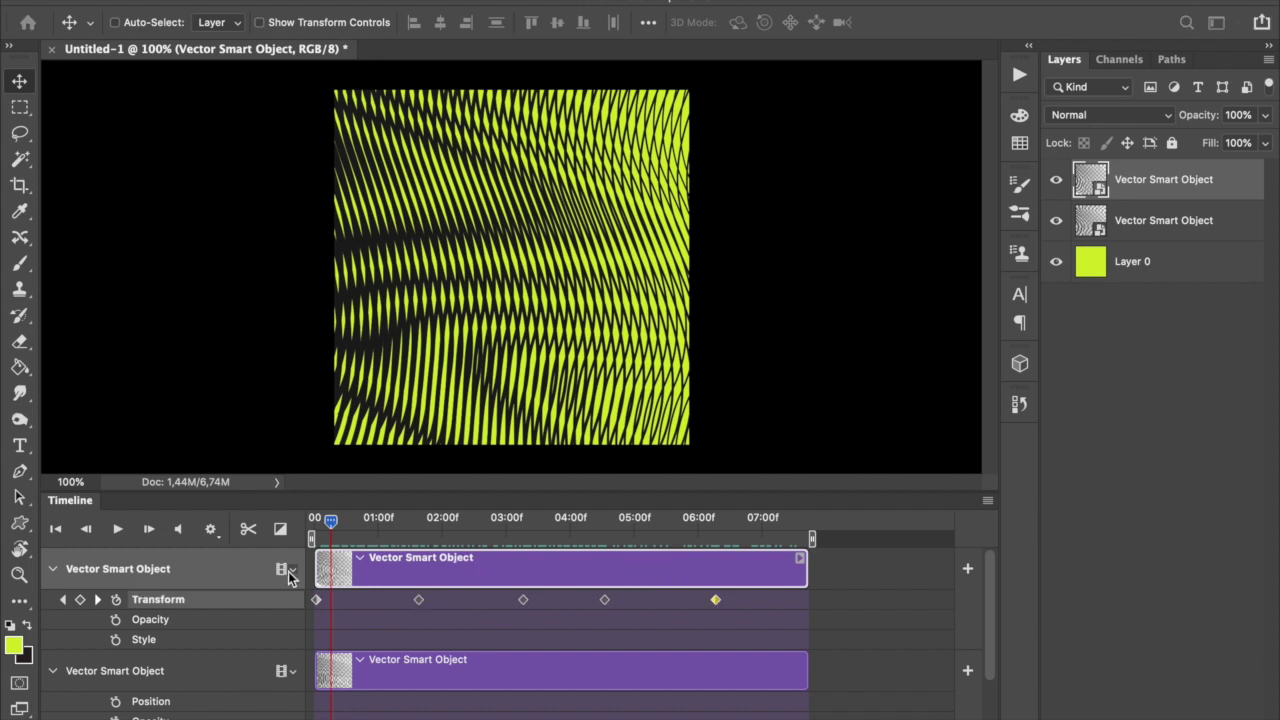
{"action": "left_click", "coordinate": [115, 600]}
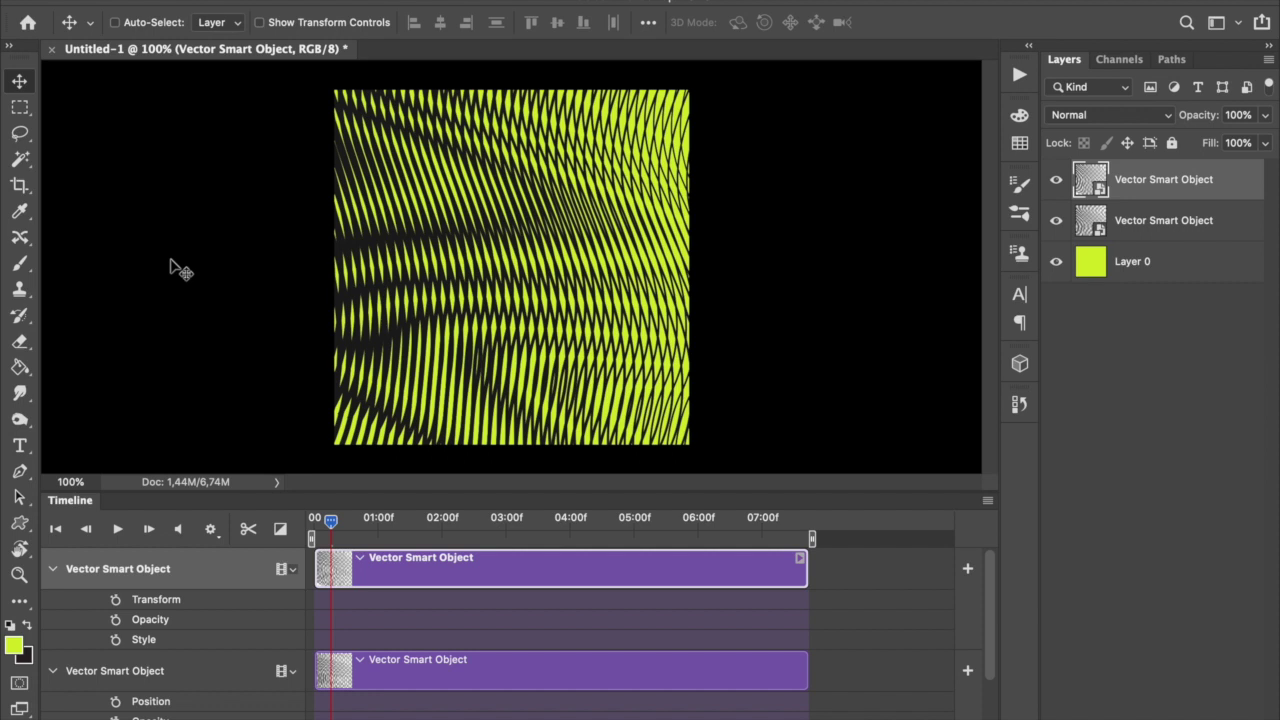
{"action": "key", "text": "ctrl+z"}
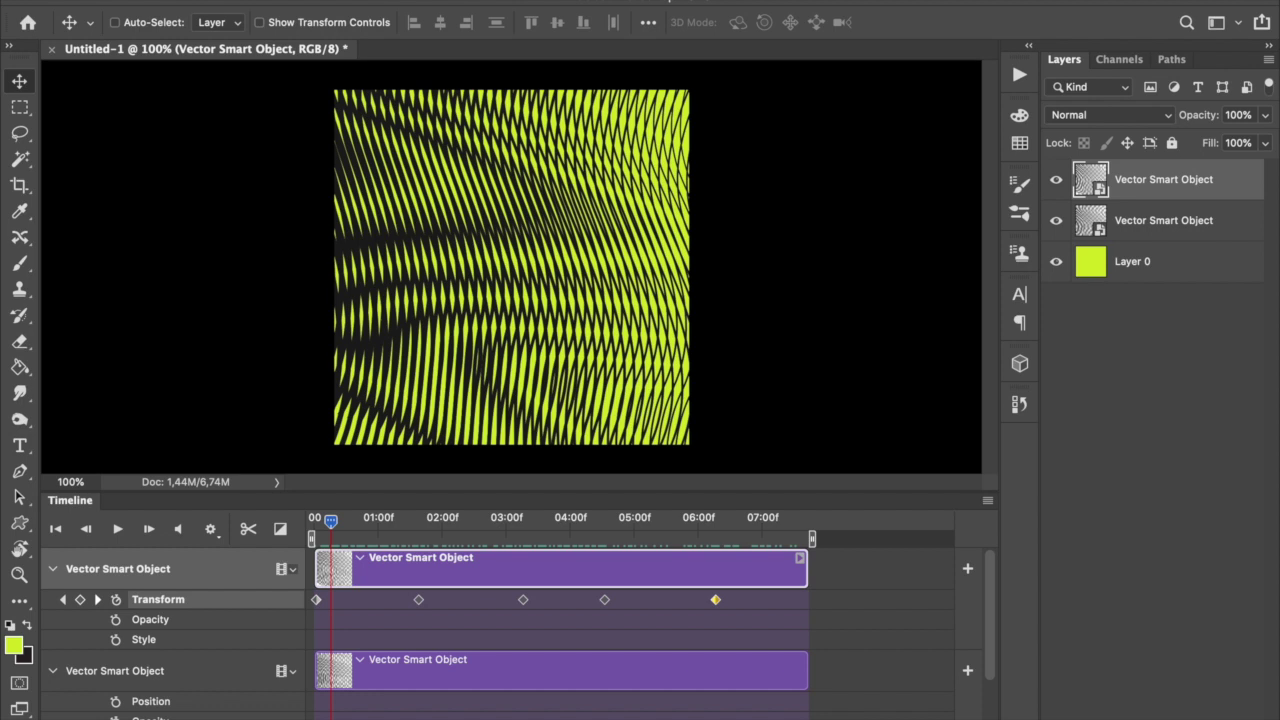
Start a video render of the animation and name the MP4 with the author's first name followed by "moire 1 2020".
{"action": "left_click", "coordinate": [165, 0]}
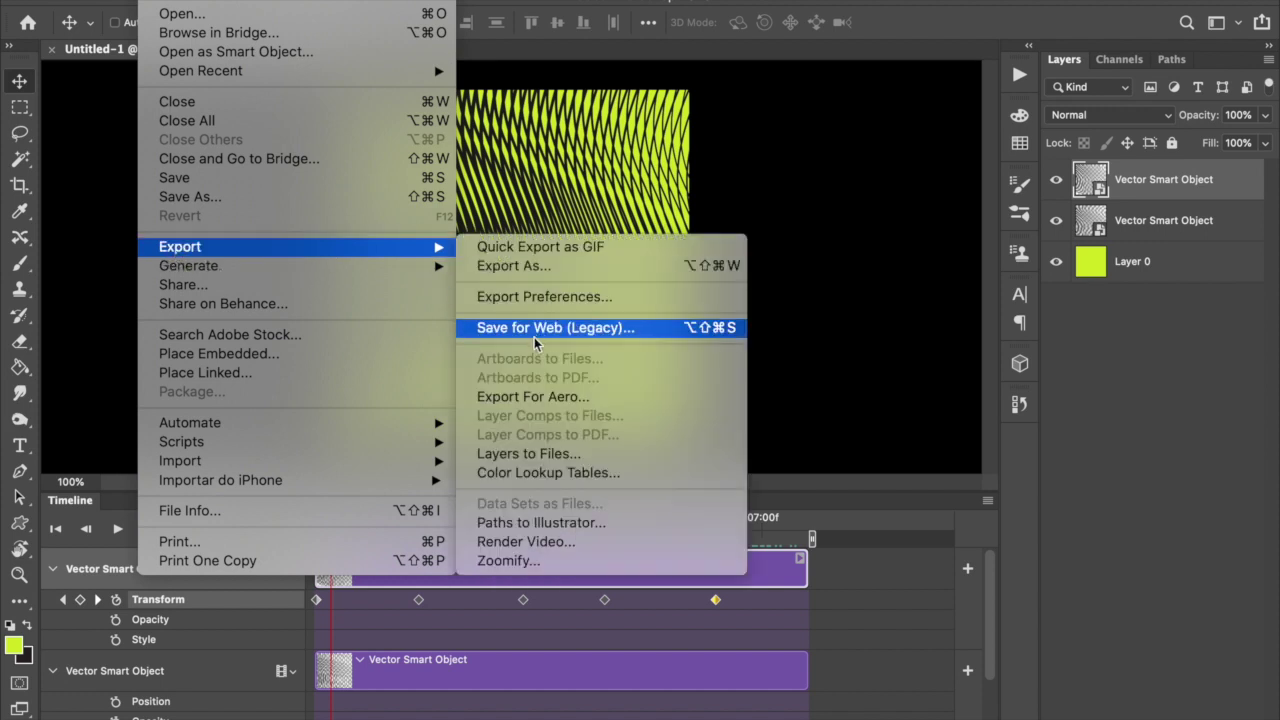
{"action": "mouse_move", "coordinate": [200, 250]}
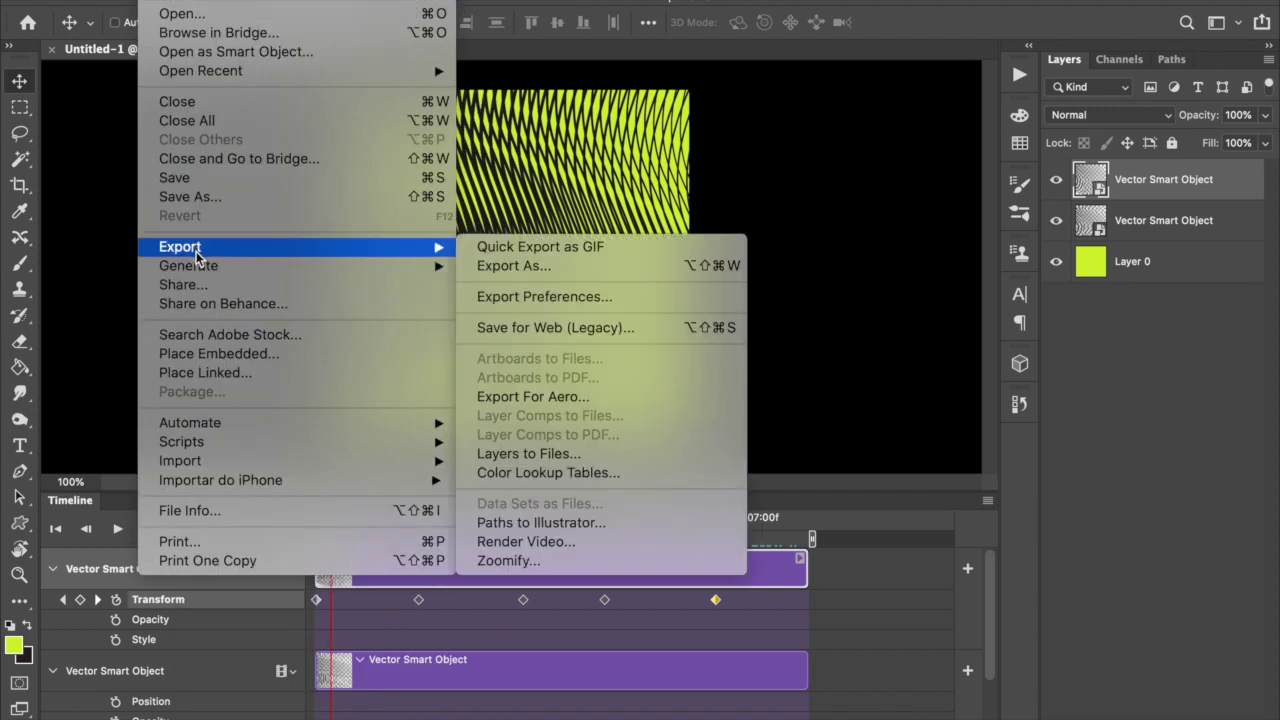
{"action": "left_click", "coordinate": [584, 545]}
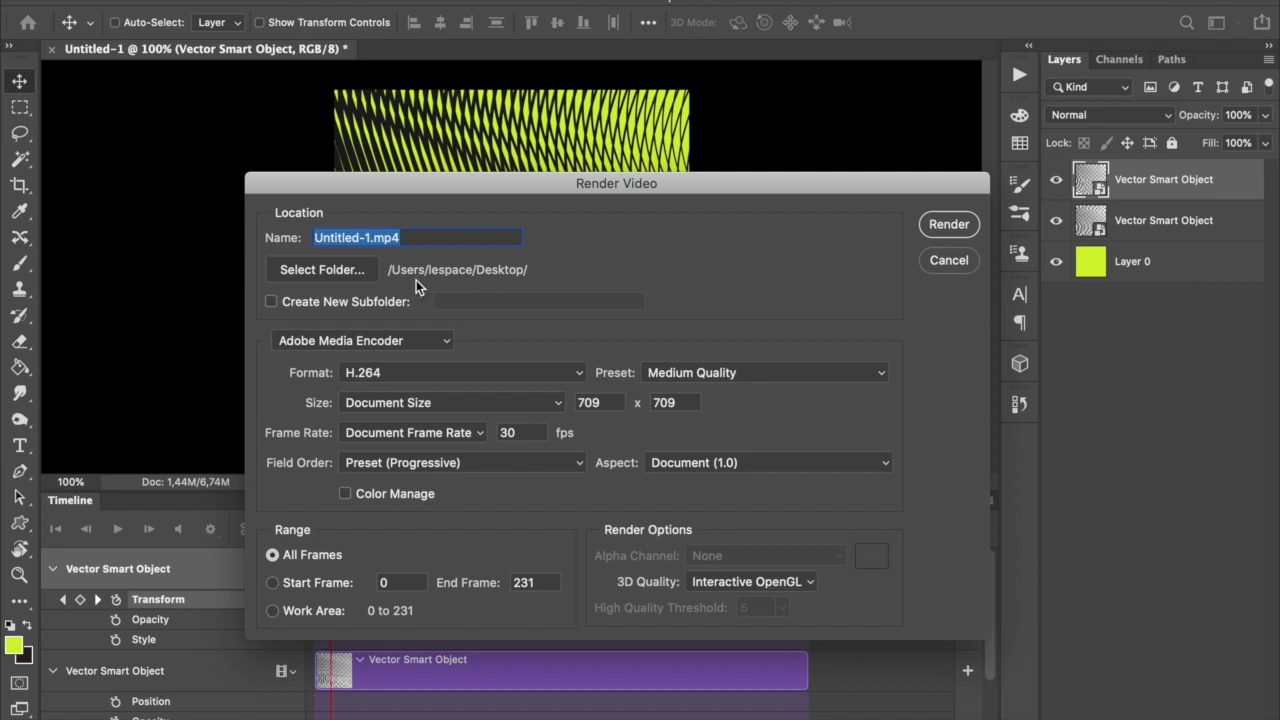
{"action": "left_click", "coordinate": [370, 237]}
{"action": "left_click_drag", "start_coordinate": [366, 237], "coordinate": [247, 231]}
{"action": "type", "text": "leandro moire 1"}
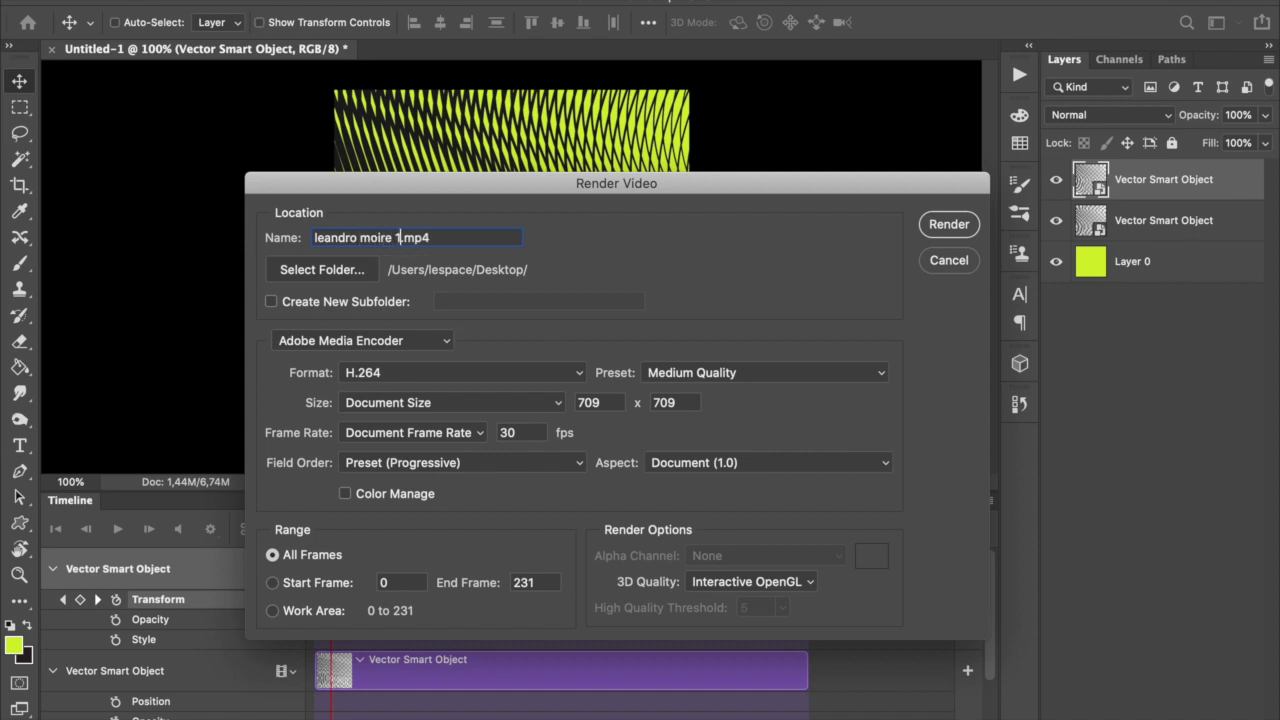
{"action": "type", "text": " 2020"}
Set the H.264 preset to High Quality and render the video.
{"action": "left_click", "coordinate": [860, 369]}
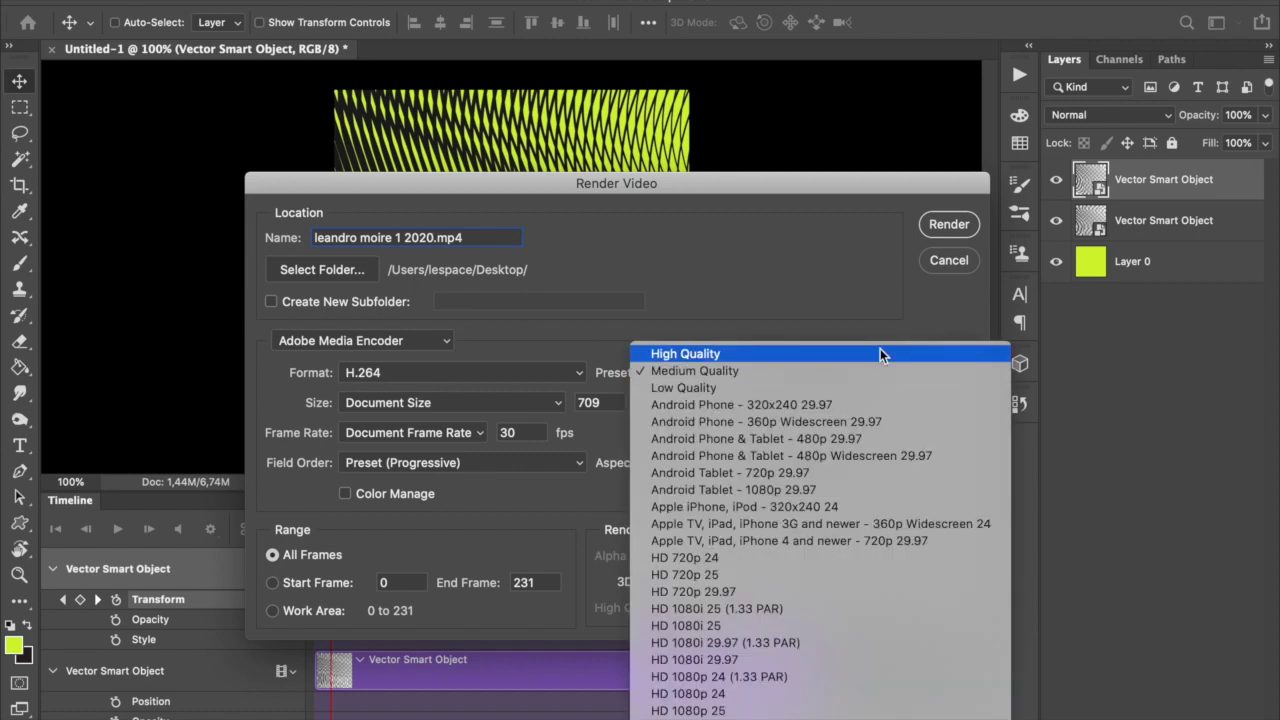
{"action": "left_click", "coordinate": [880, 354]}
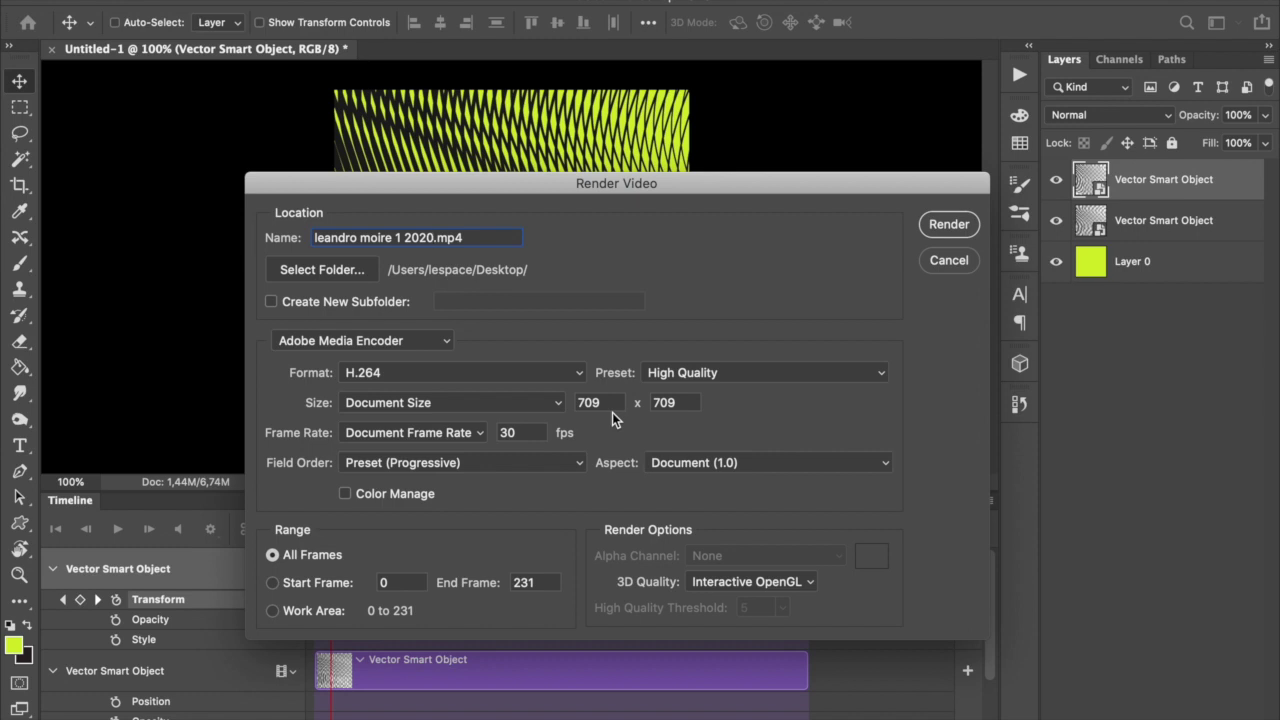
{"action": "left_click", "coordinate": [960, 226]}
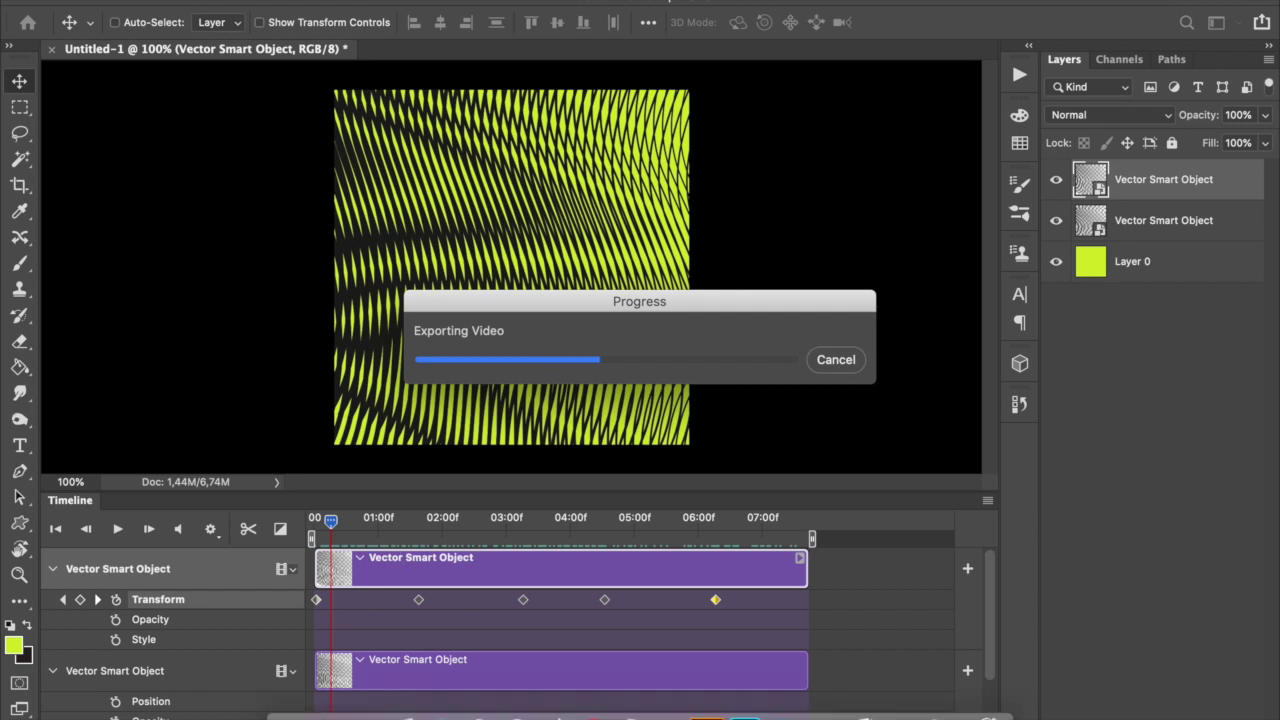
Switch to the desktop folder in Finder and open an enlarged quick preview of the third moiré GIF.
{"action": "left_click", "coordinate": [297, 700]}
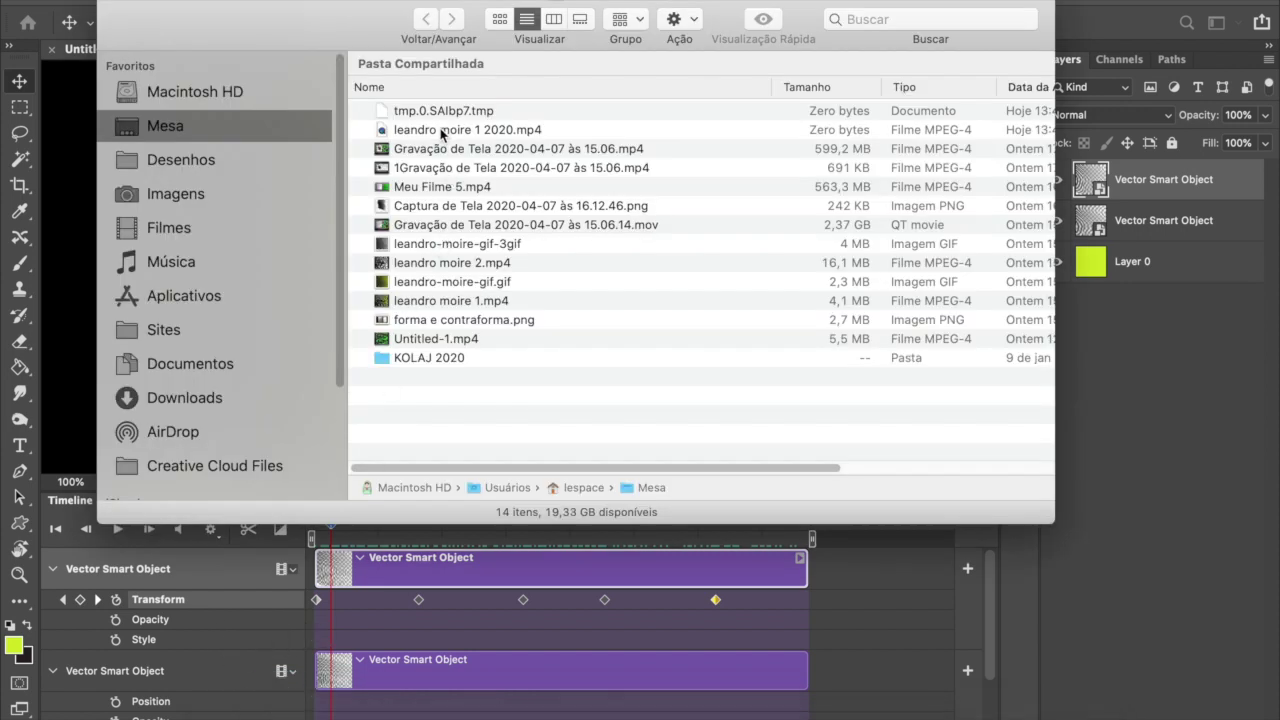
{"action": "left_click", "coordinate": [440, 150]}
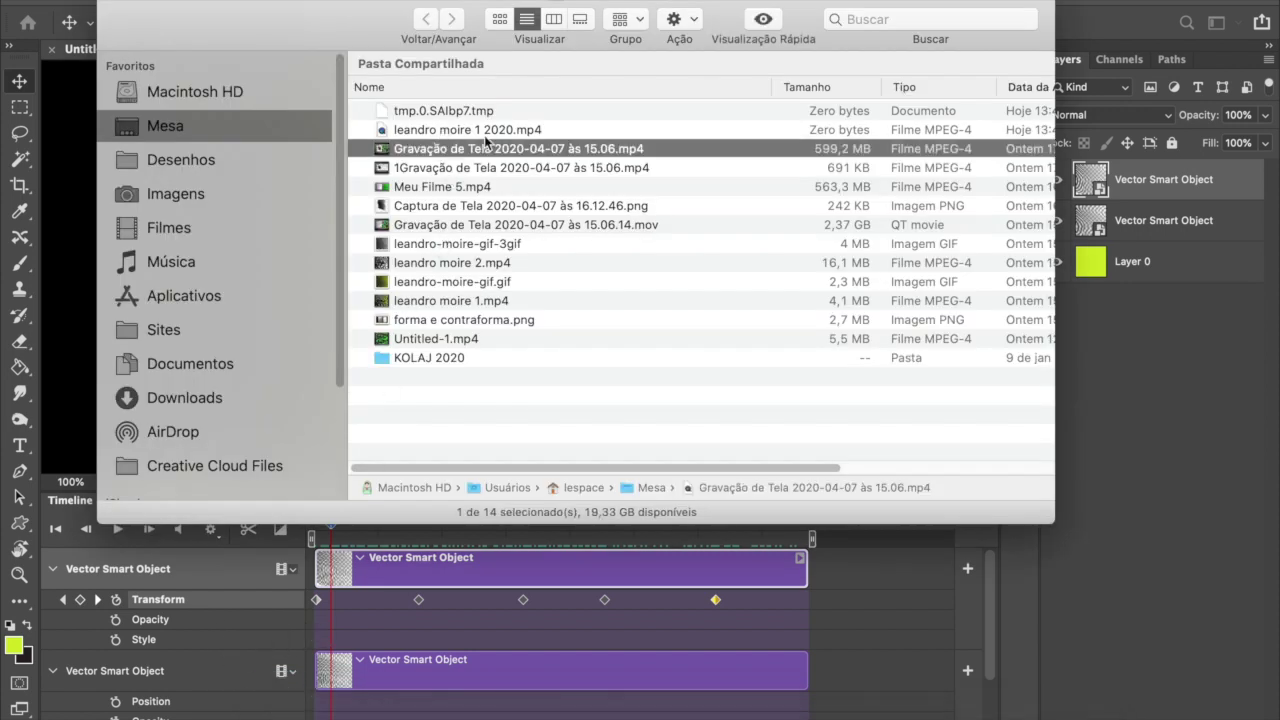
{"action": "left_click", "coordinate": [465, 188]}
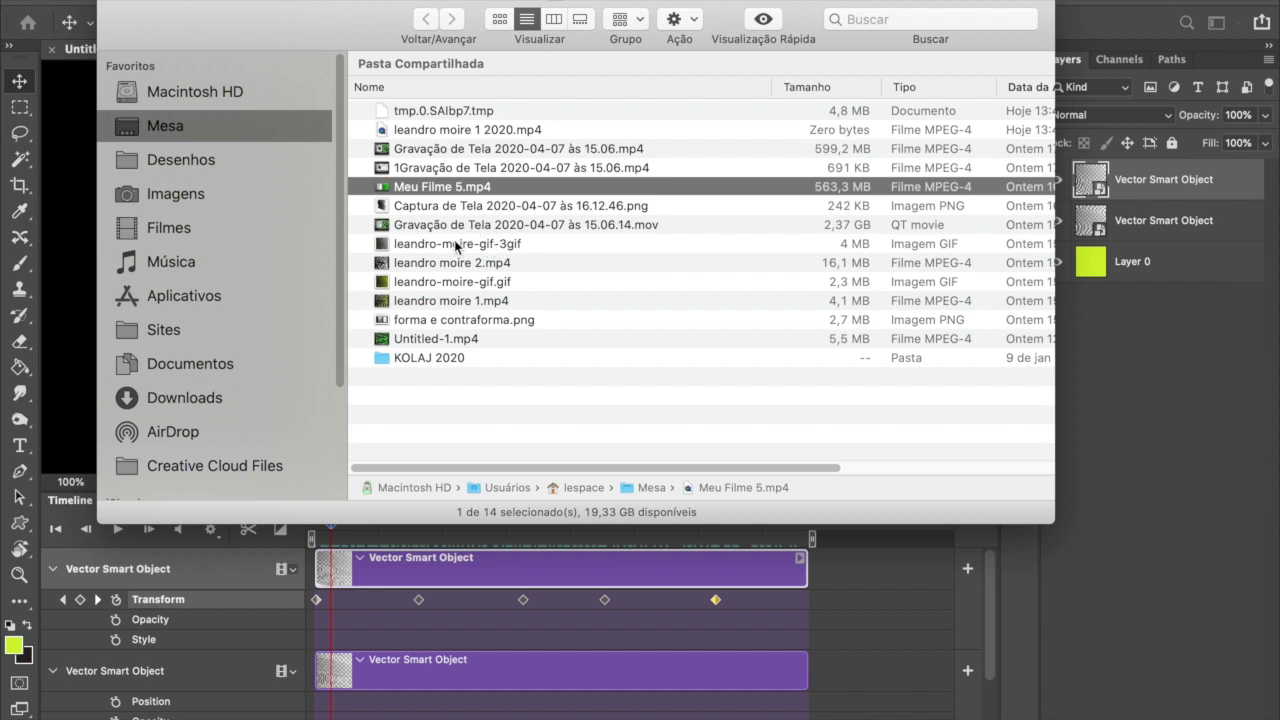
{"action": "left_click", "coordinate": [456, 244]}
{"action": "left_click", "coordinate": [763, 20]}
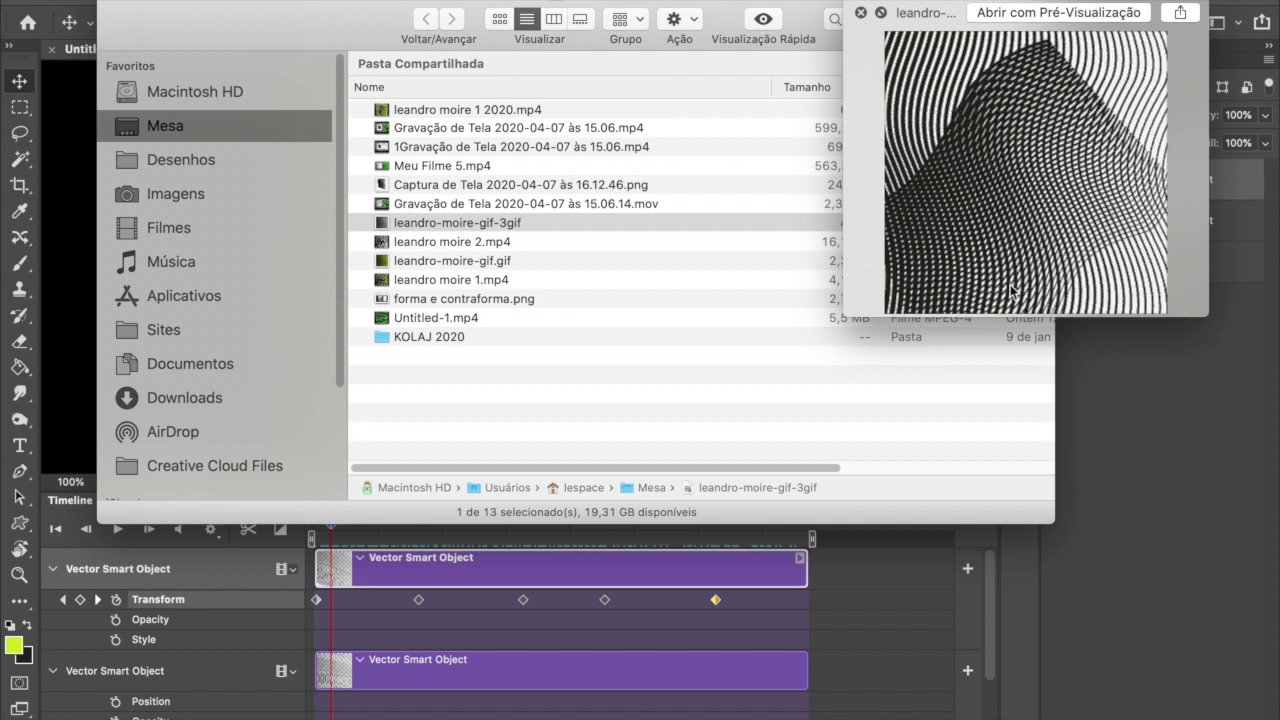
{"action": "left_click_drag", "start_coordinate": [846, 309], "coordinate": [757, 402]}
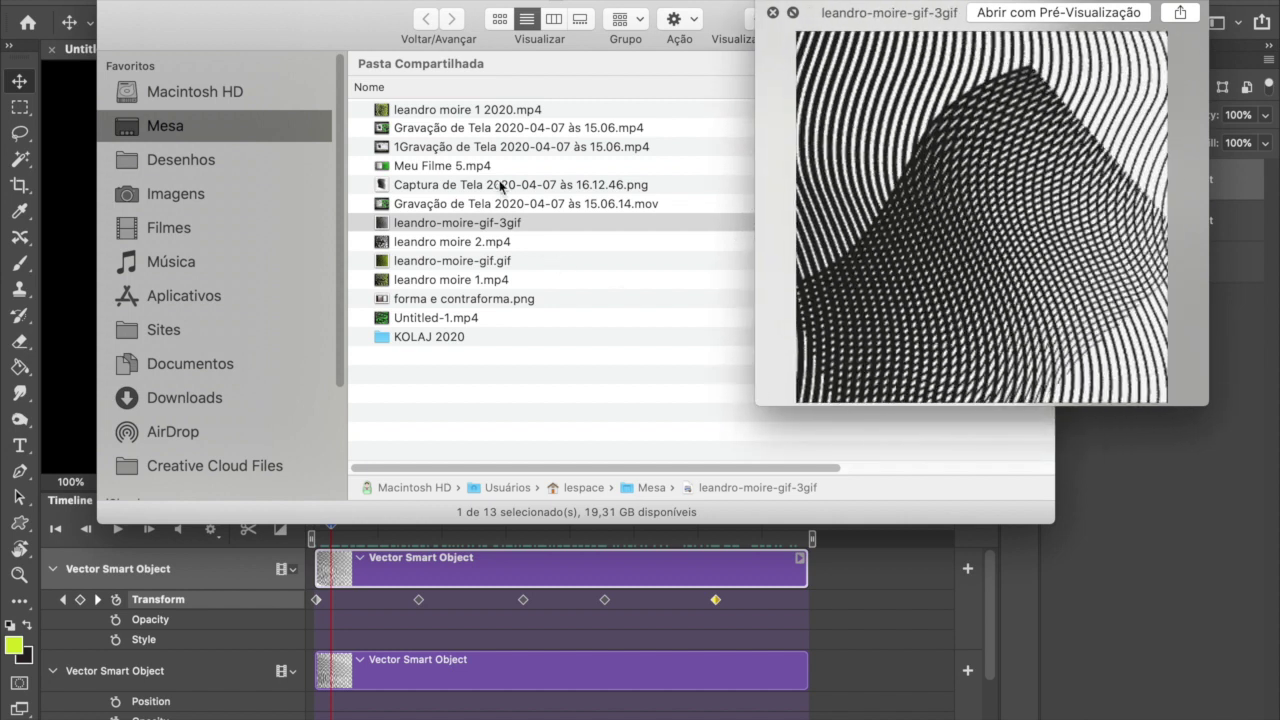
Preview the moire 2 video, the newly rendered moire 1 2020 video and Untitled-1.mp4, and return to Photoshop.
{"action": "left_click", "coordinate": [501, 246]}
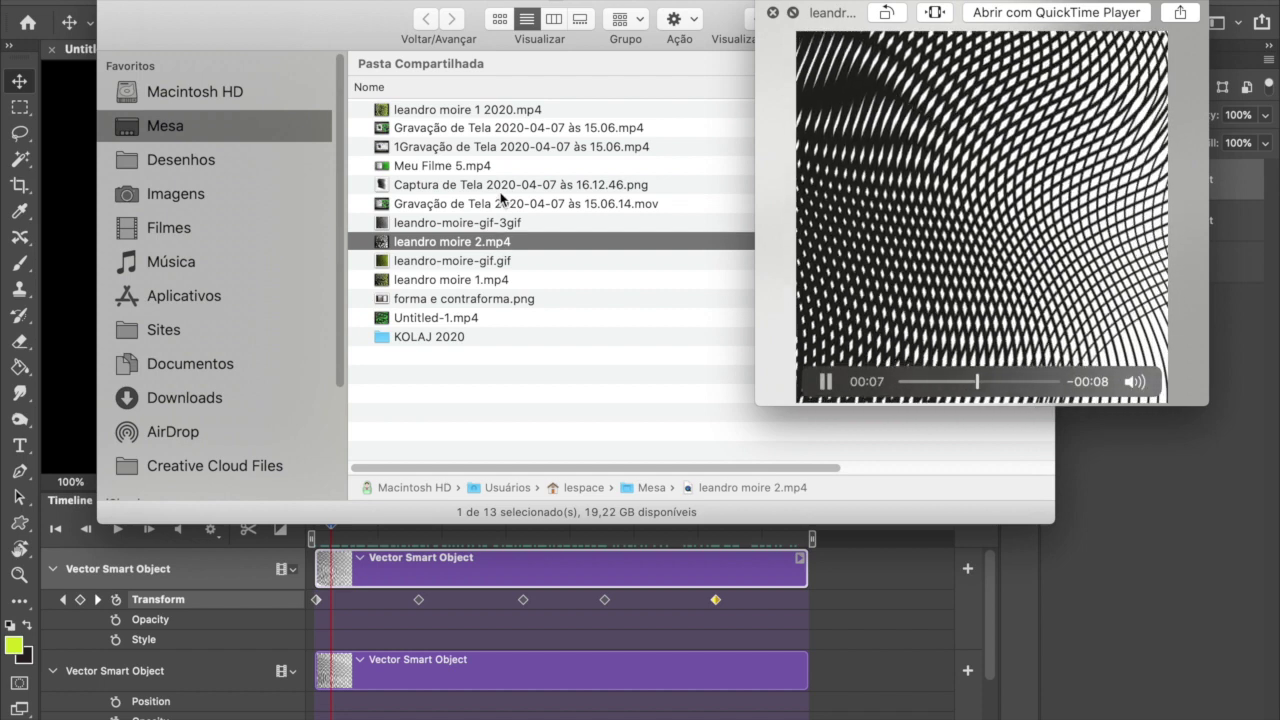
{"action": "left_click", "coordinate": [408, 111]}
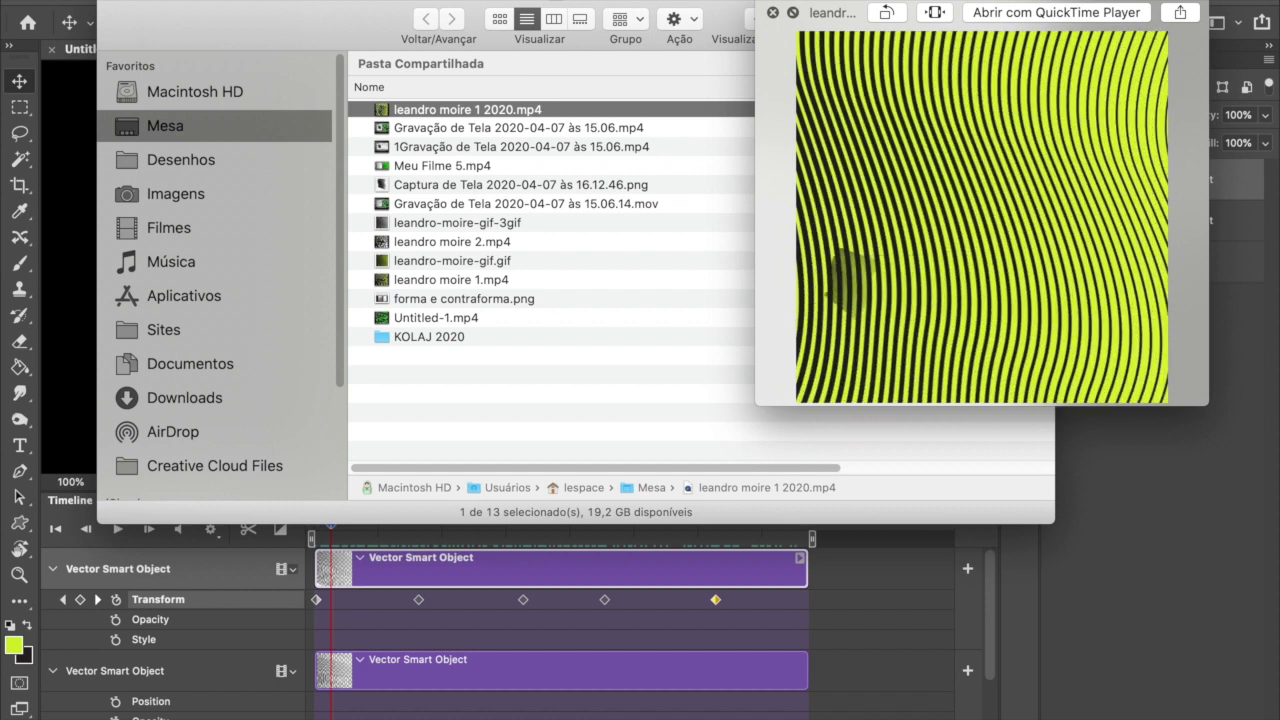
{"action": "left_click", "coordinate": [432, 318]}
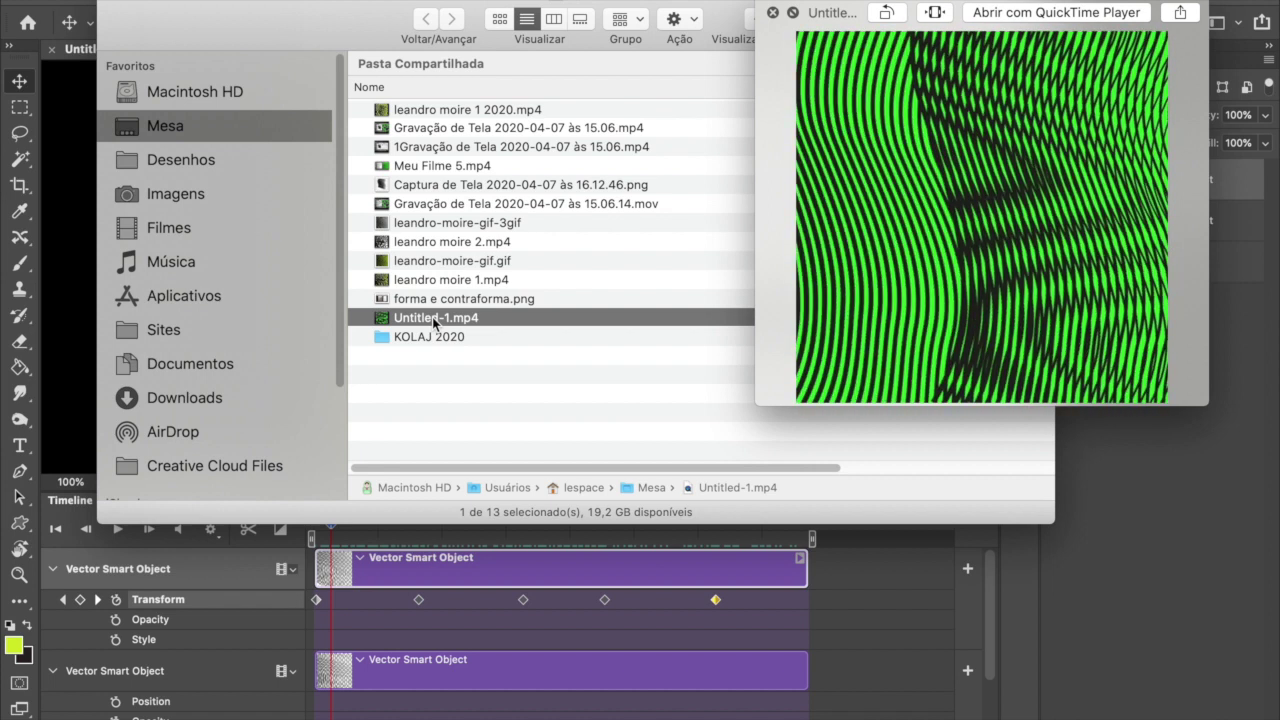
{"action": "key", "text": "space"}
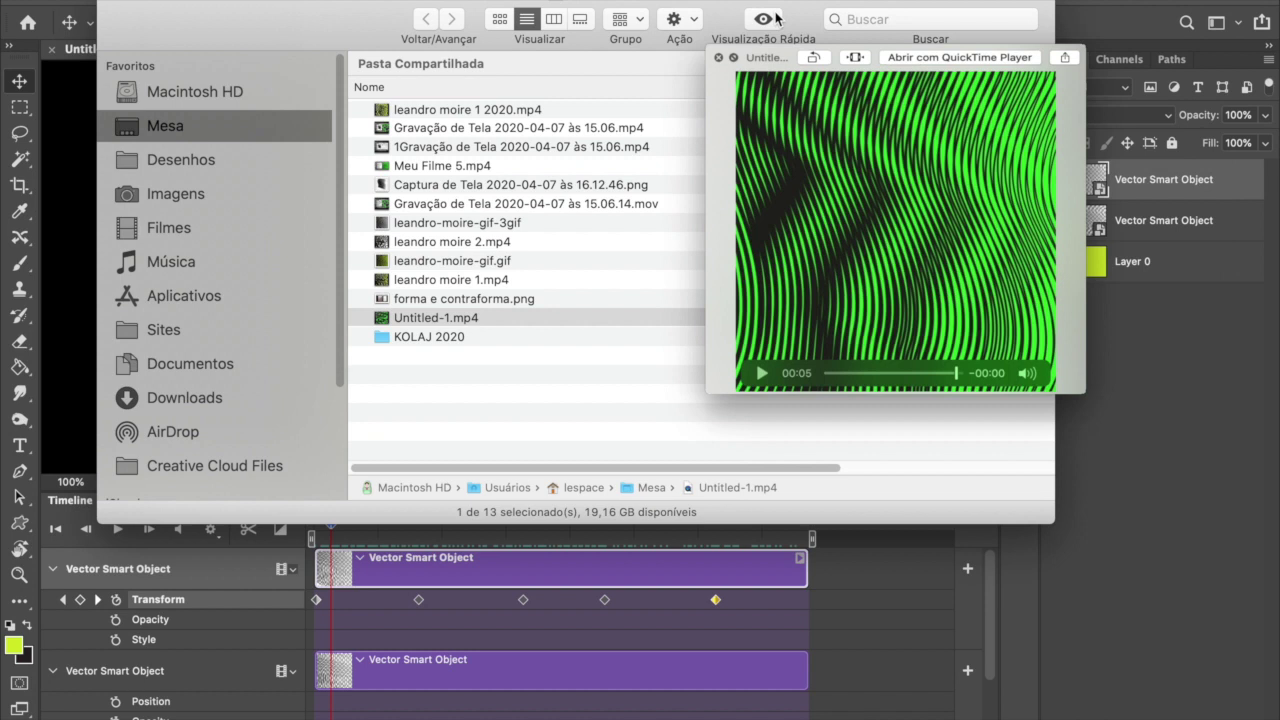
{"action": "left_click", "coordinate": [66, 354]}
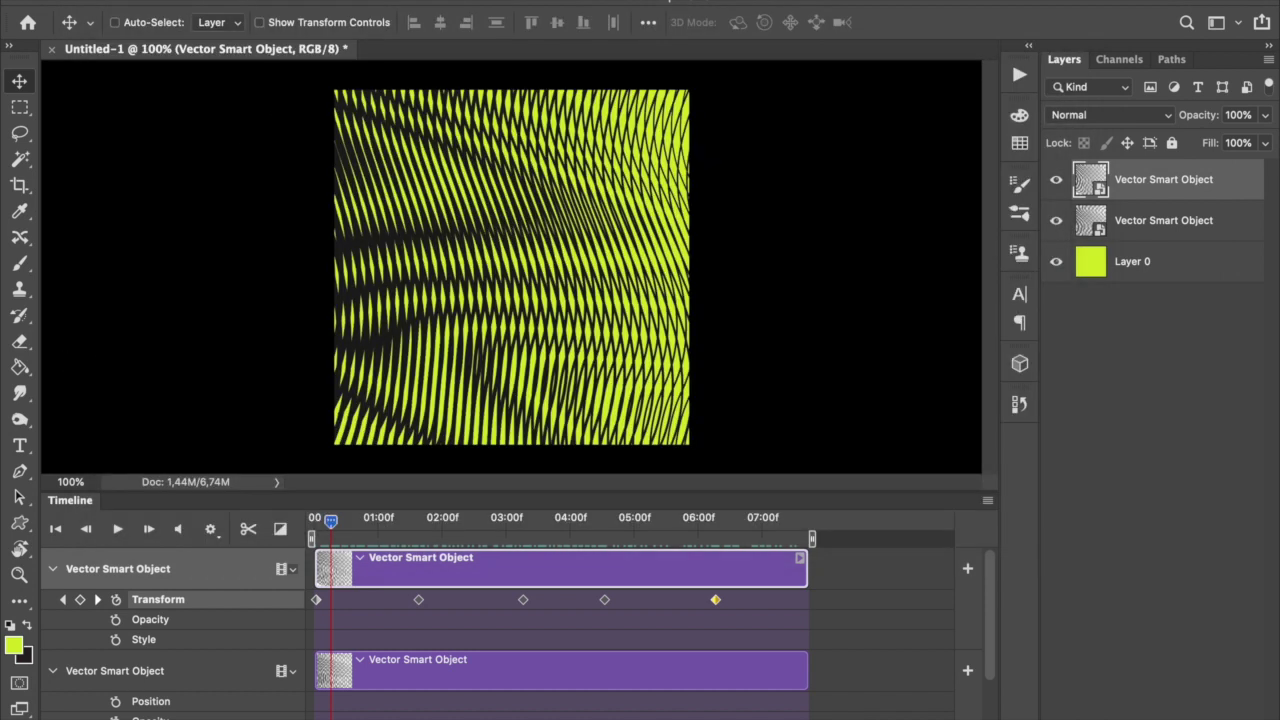
Open the animation in the Save for Web (Legacy) export.
{"action": "left_click", "coordinate": [158, 0]}
{"action": "mouse_move", "coordinate": [217, 256]}
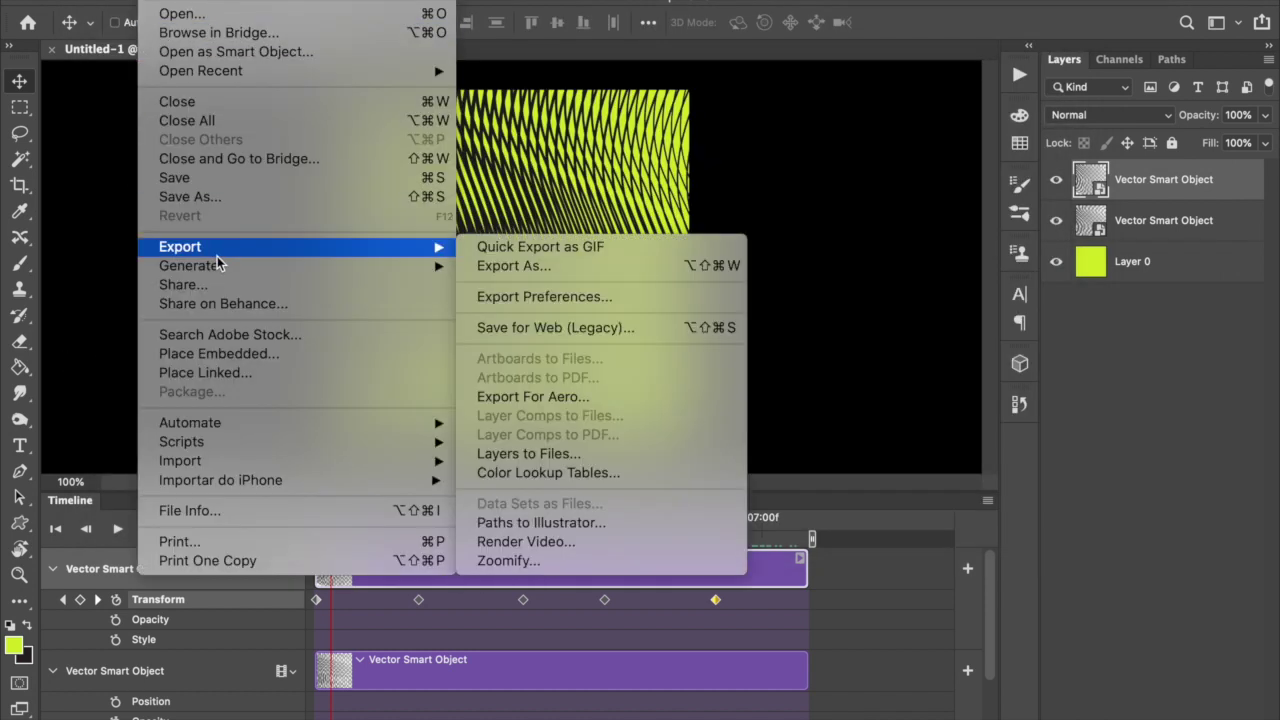
{"action": "left_click", "coordinate": [610, 330]}
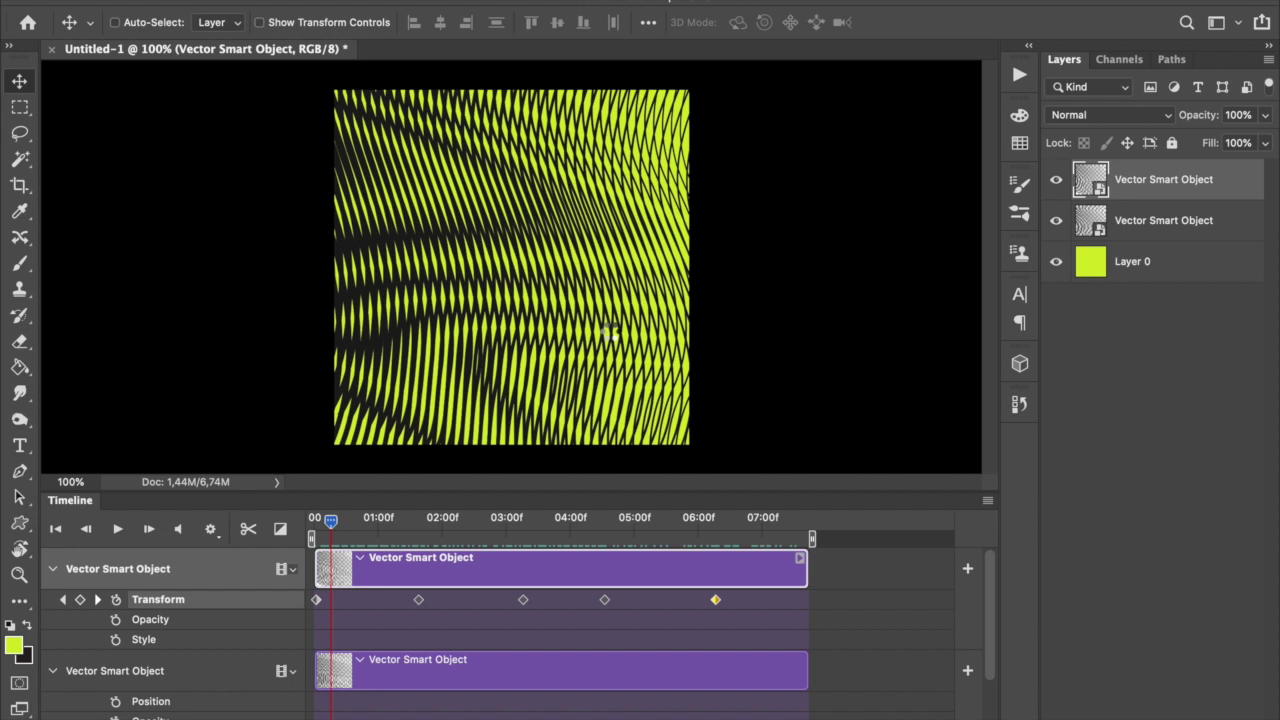
{"action": "key", "text": "super+alt+shift+s"}
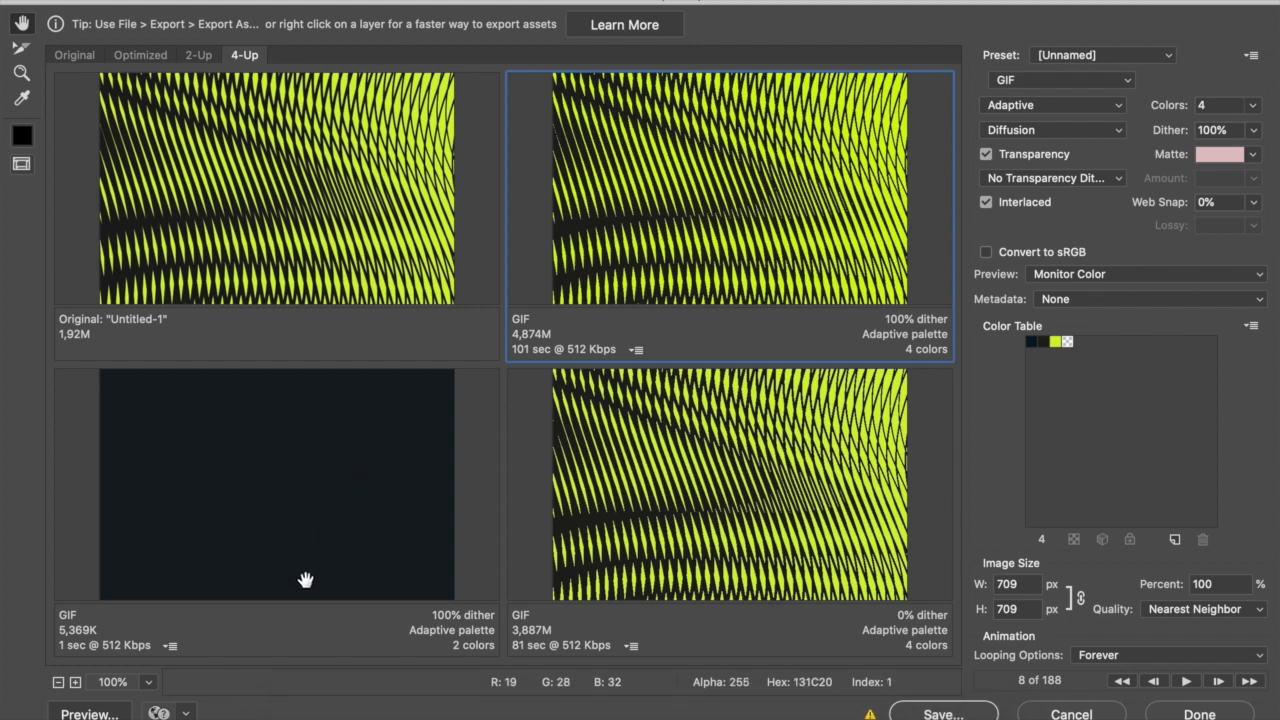
Inspect the optimized GIF preview enlarged to 300% and return it to 100%.
{"action": "left_click", "coordinate": [75, 56]}
{"action": "left_click", "coordinate": [136, 58]}
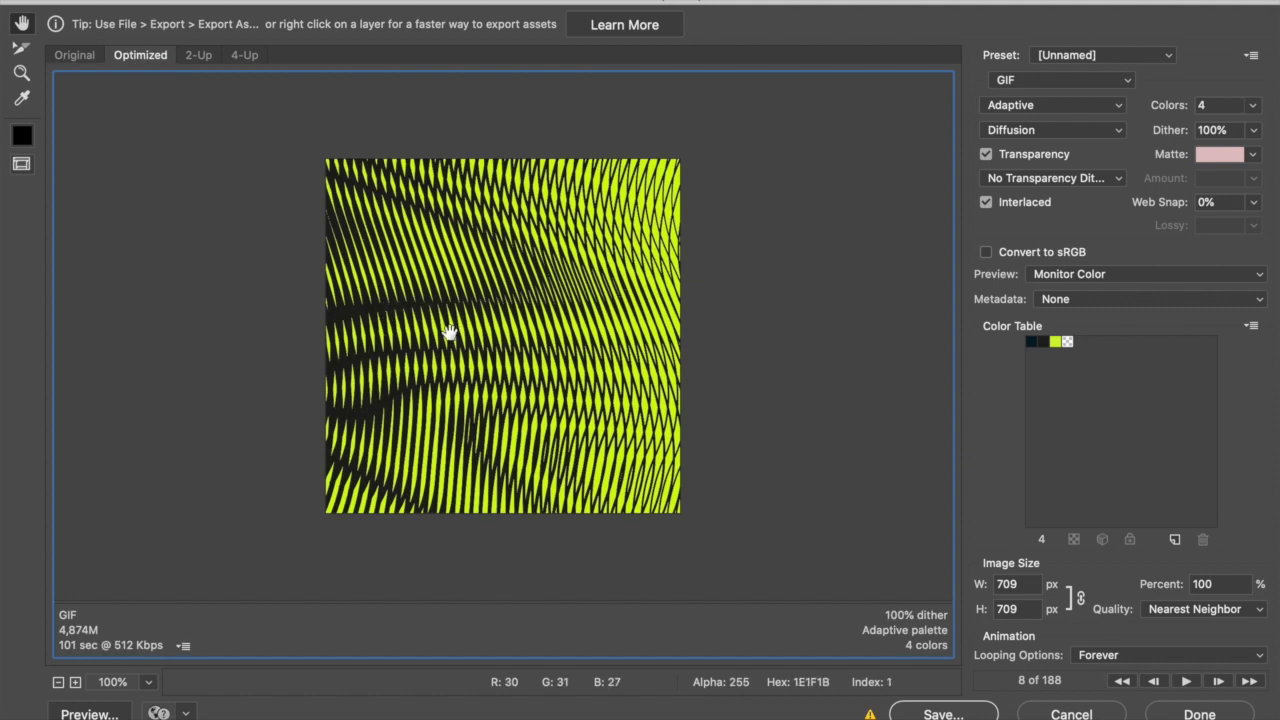
{"action": "left_click", "coordinate": [74, 683]}
{"action": "left_click", "coordinate": [74, 683]}
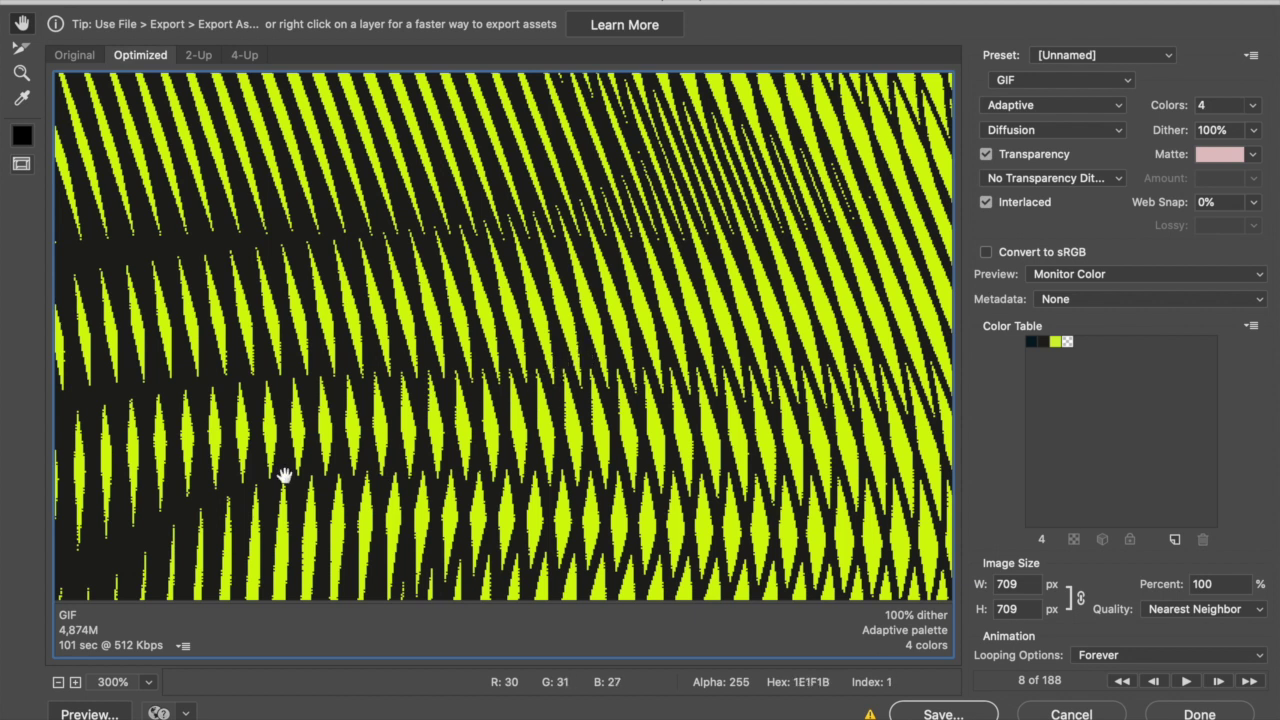
{"action": "left_click", "coordinate": [58, 683]}
{"action": "left_click", "coordinate": [58, 683]}
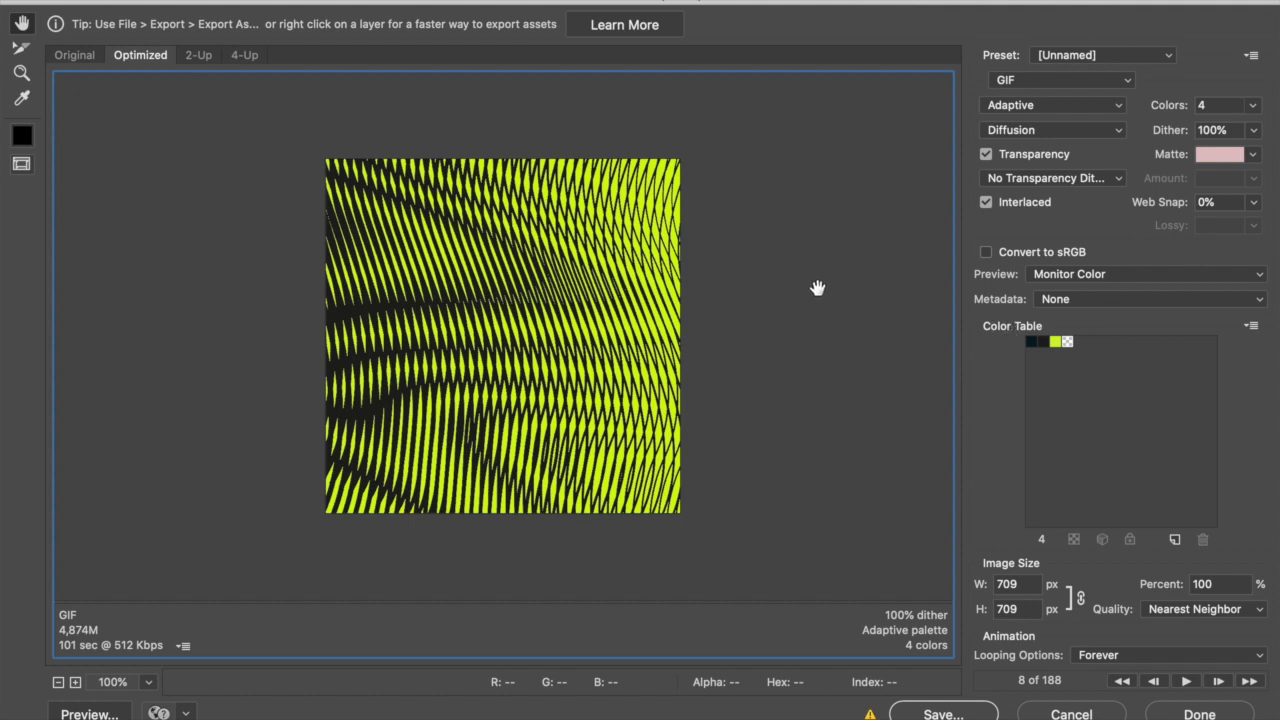
Compare the two-version and four-version previews, choosing the 4-color GIF without dither, and play part of its animation.
{"action": "left_click", "coordinate": [200, 57]}
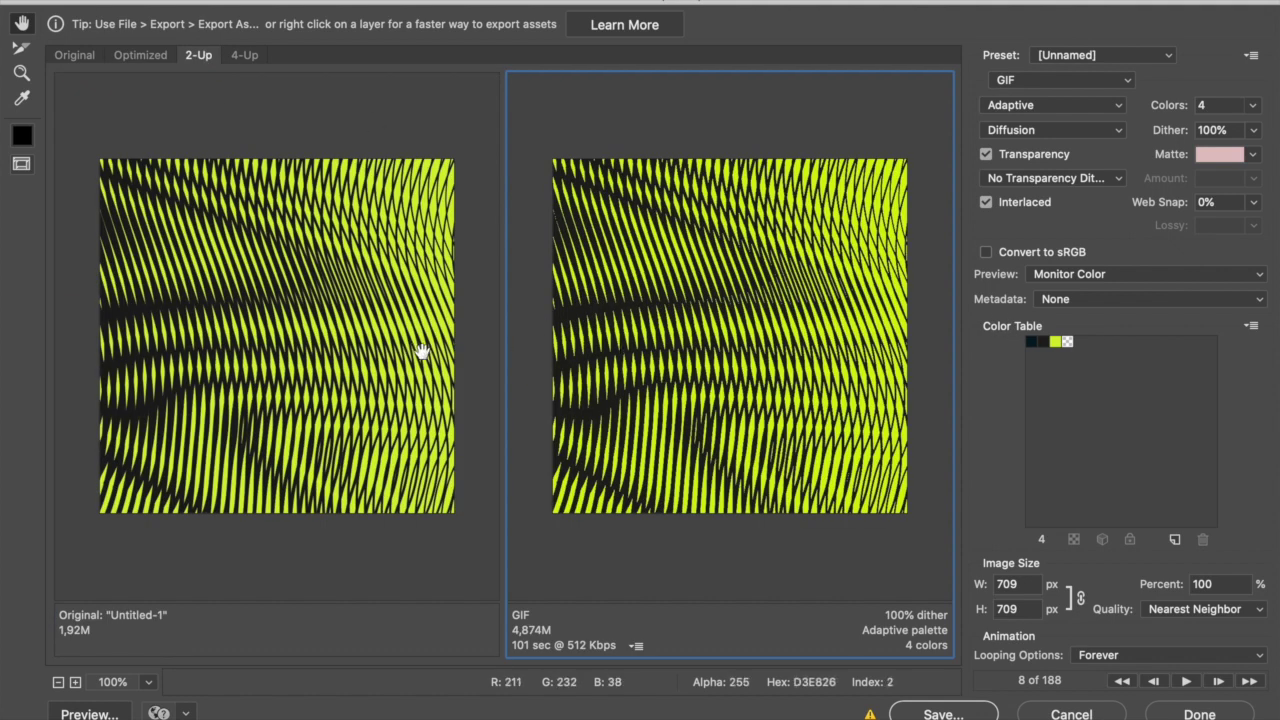
{"action": "left_click", "coordinate": [245, 57]}
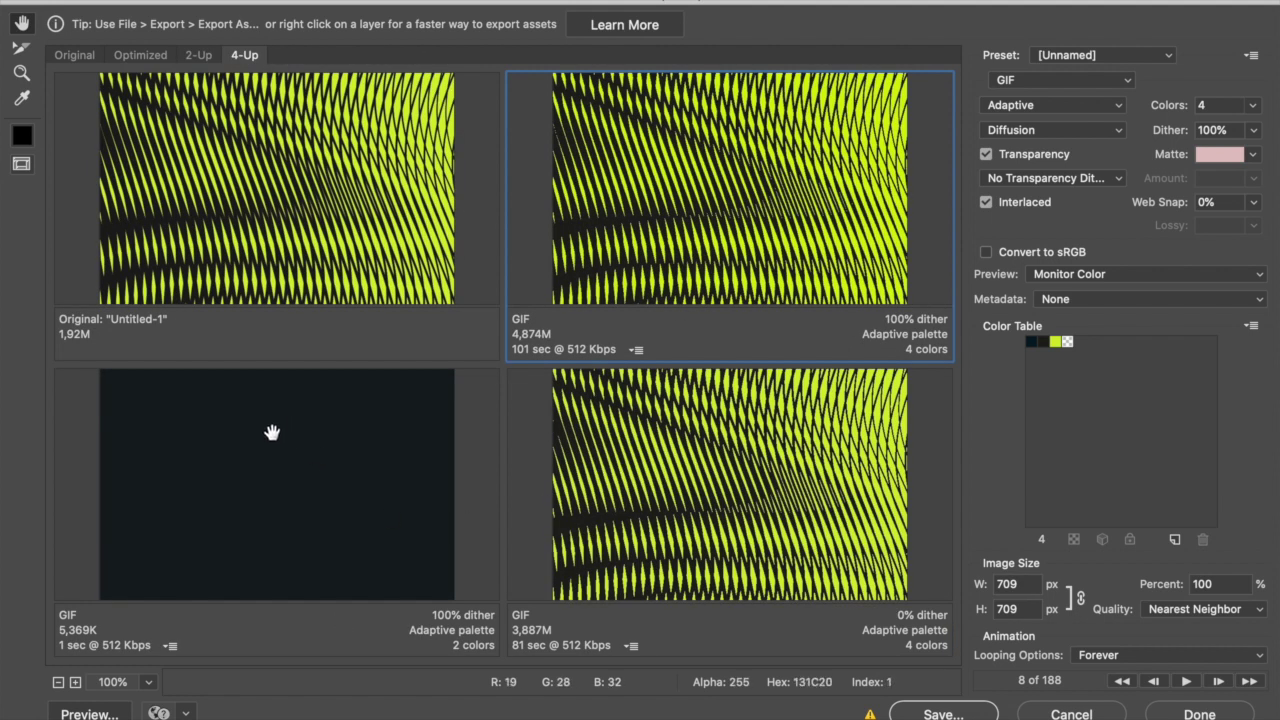
{"action": "left_click", "coordinate": [291, 531]}
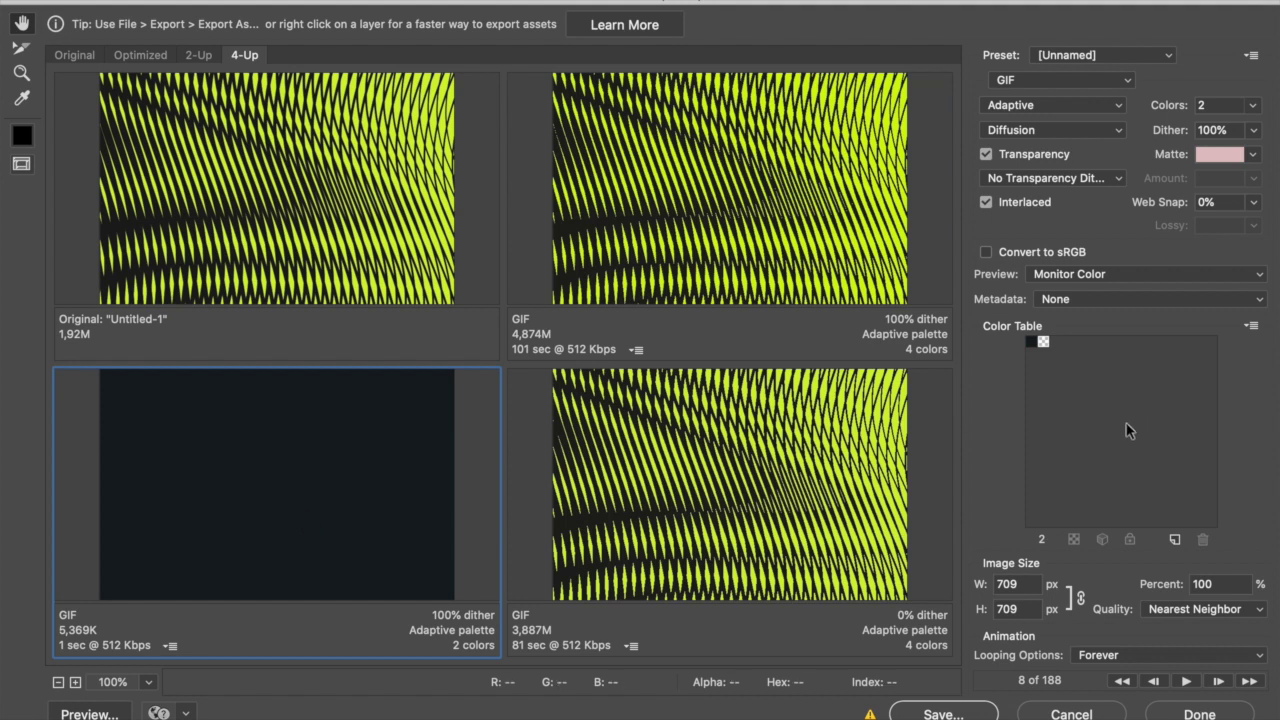
{"action": "left_click", "coordinate": [843, 249]}
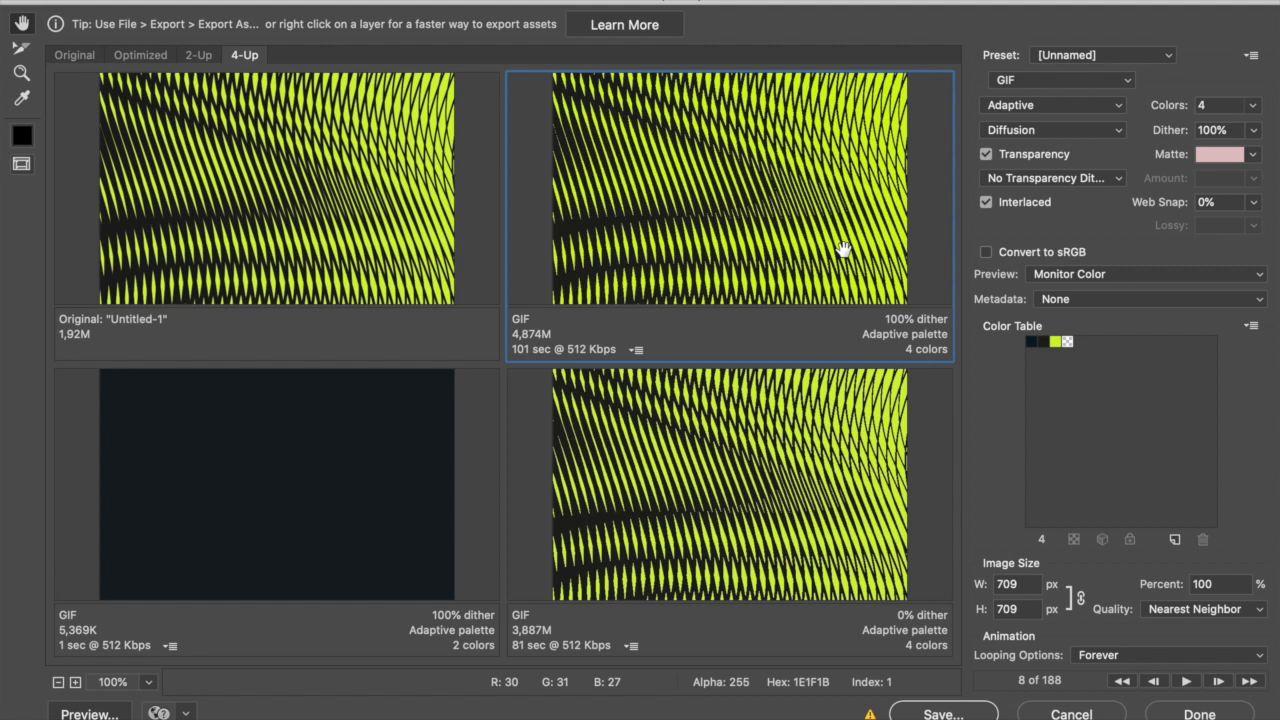
{"action": "left_click", "coordinate": [858, 513]}
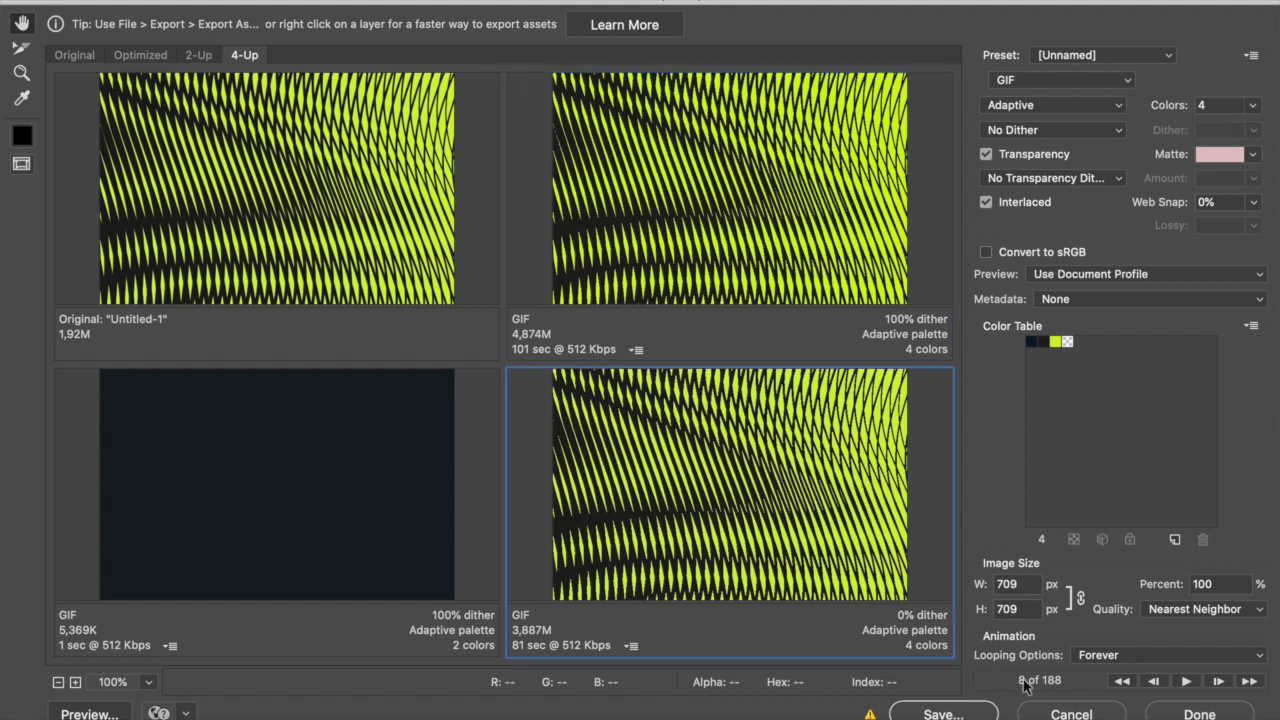
{"action": "left_click", "coordinate": [1186, 681]}
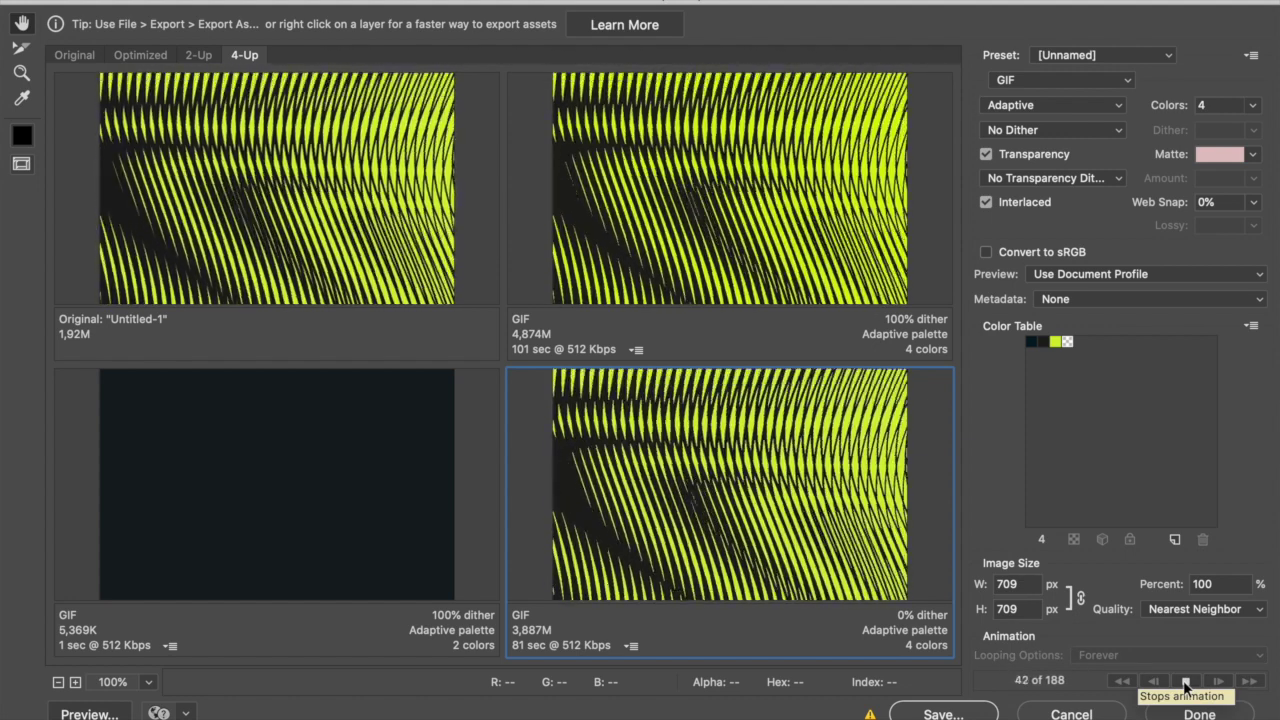
{"action": "left_click", "coordinate": [1186, 681]}
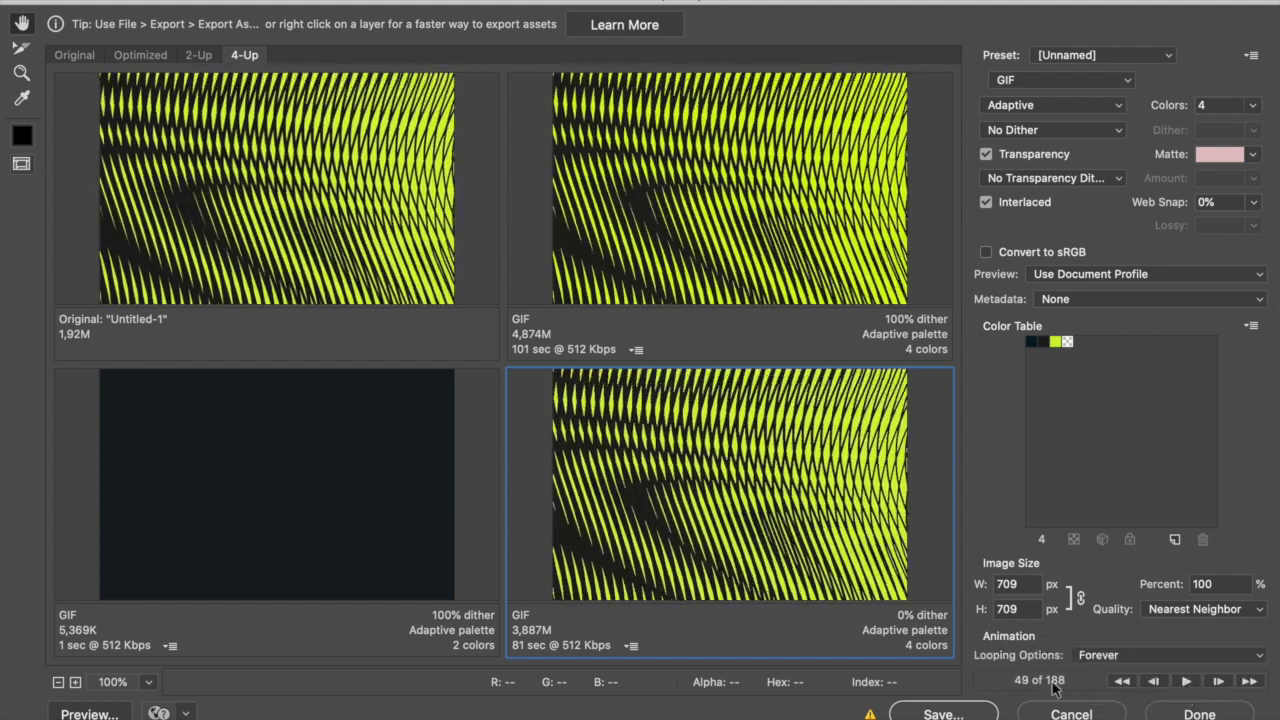
Save the optimized GIF to the desktop folder, named with the author's first name followed by "gif 2020".
{"action": "left_click", "coordinate": [977, 713]}
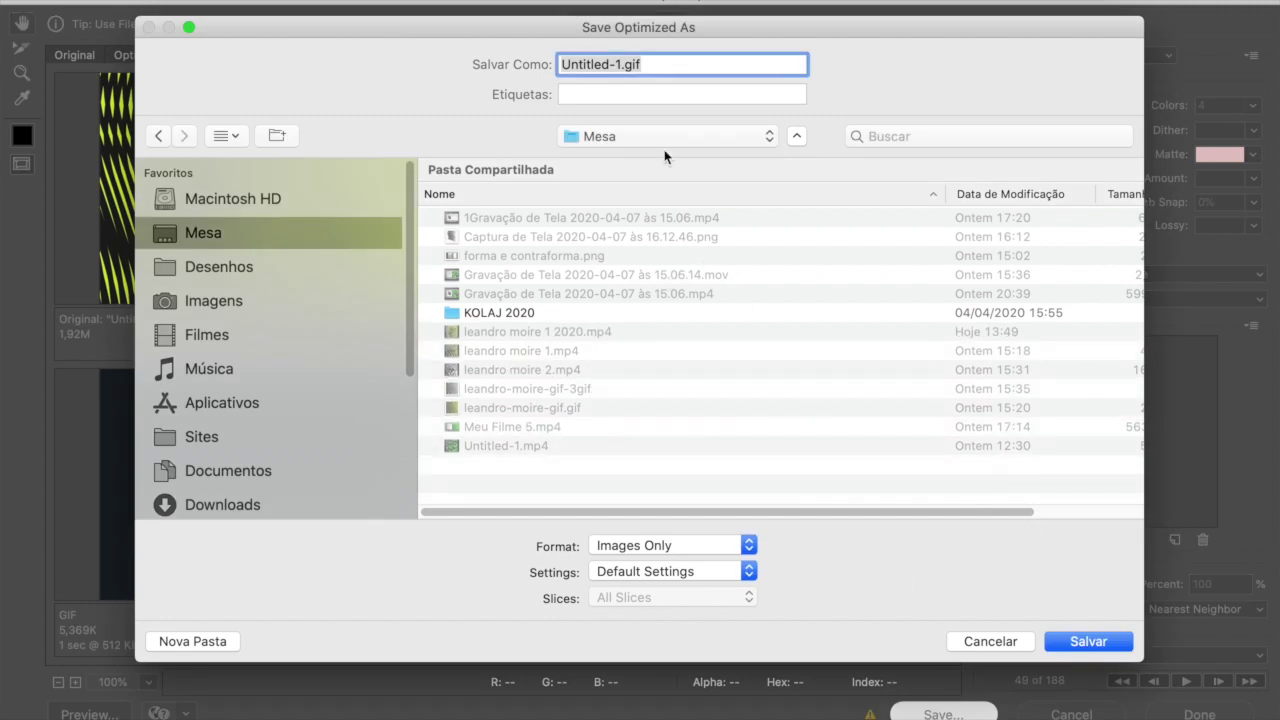
{"action": "left_click", "coordinate": [619, 63]}
{"action": "double_click", "coordinate": [619, 63]}
{"action": "type", "text": "leandro "}
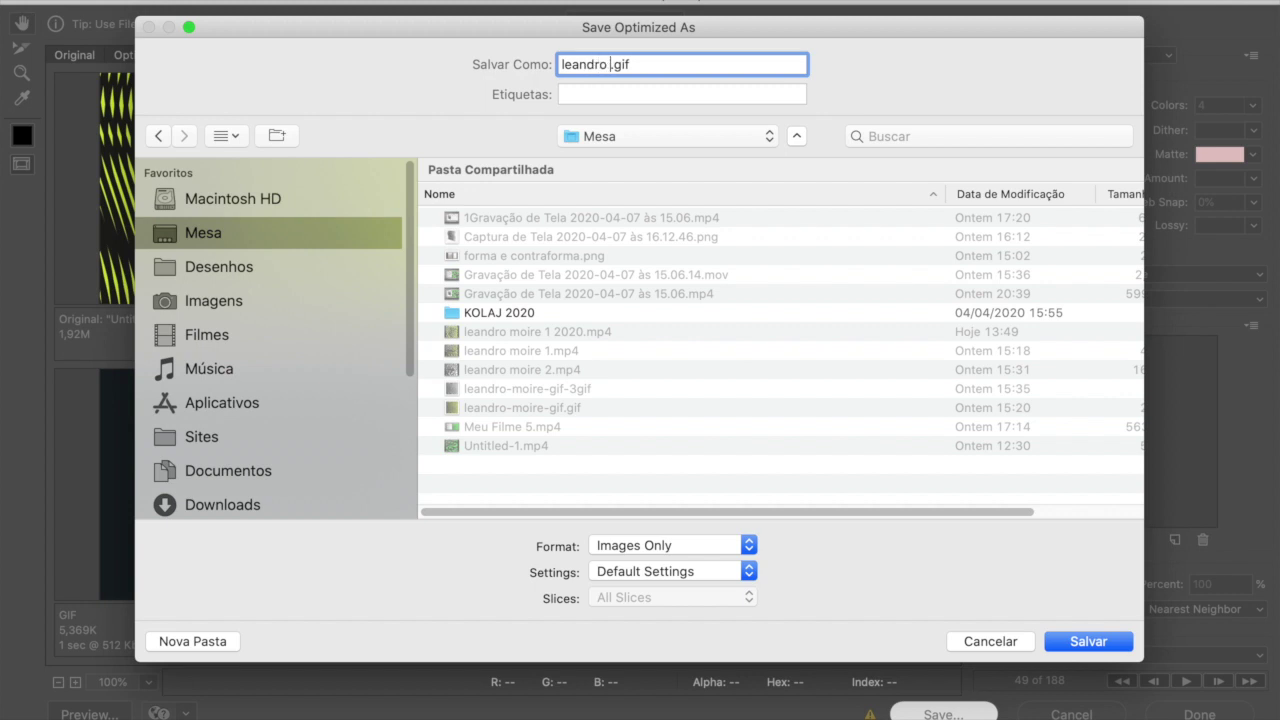
{"action": "type", "text": "gif 2010"}
{"action": "key", "text": "BackSpace"}
{"action": "key", "text": "BackSpace"}
{"action": "type", "text": "20"}
{"action": "left_click", "coordinate": [1094, 645]}
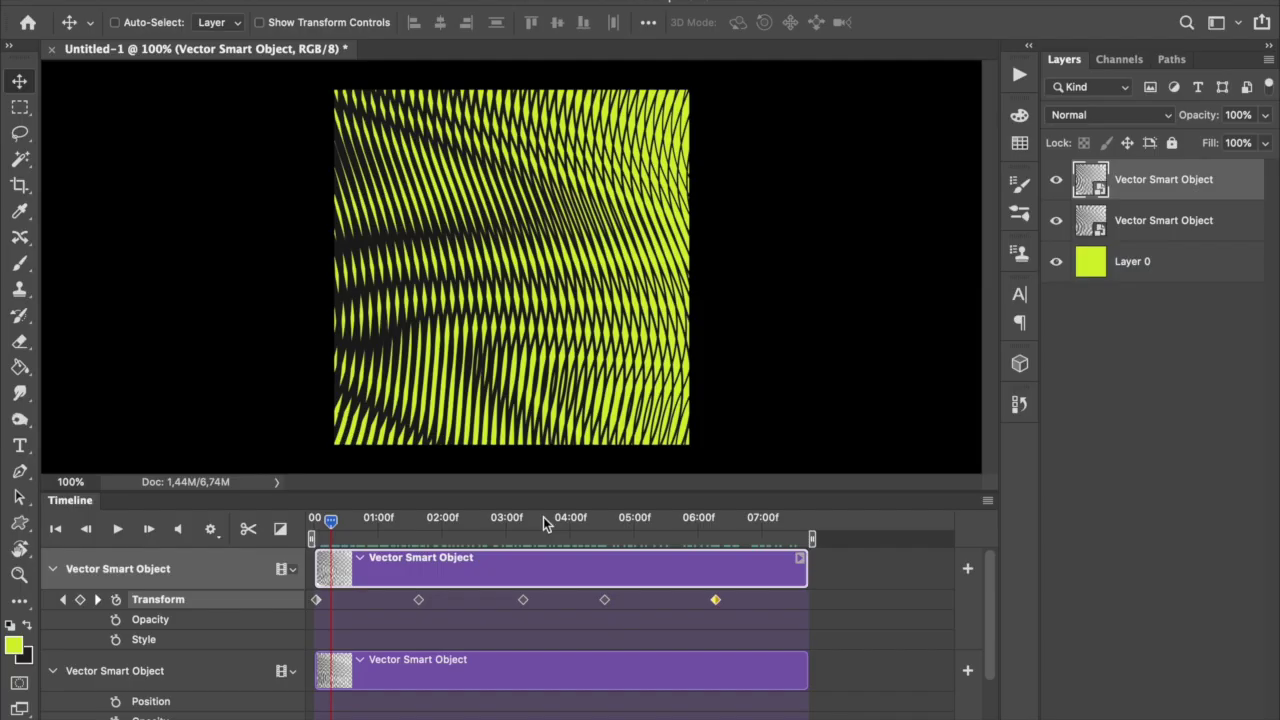
Switch to the desktop folder in Finder and view the newly saved 2020 GIF in a quick preview.
{"action": "mouse_move", "coordinate": [385, 700]}
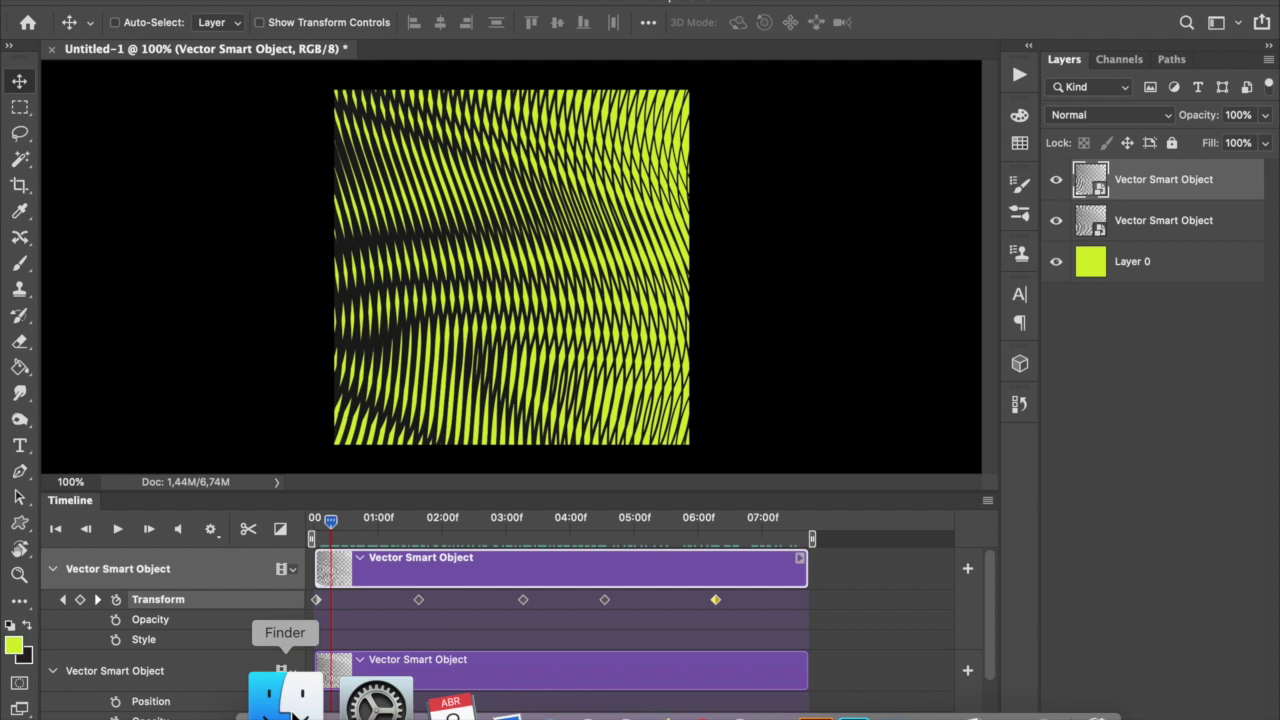
{"action": "left_click", "coordinate": [284, 698]}
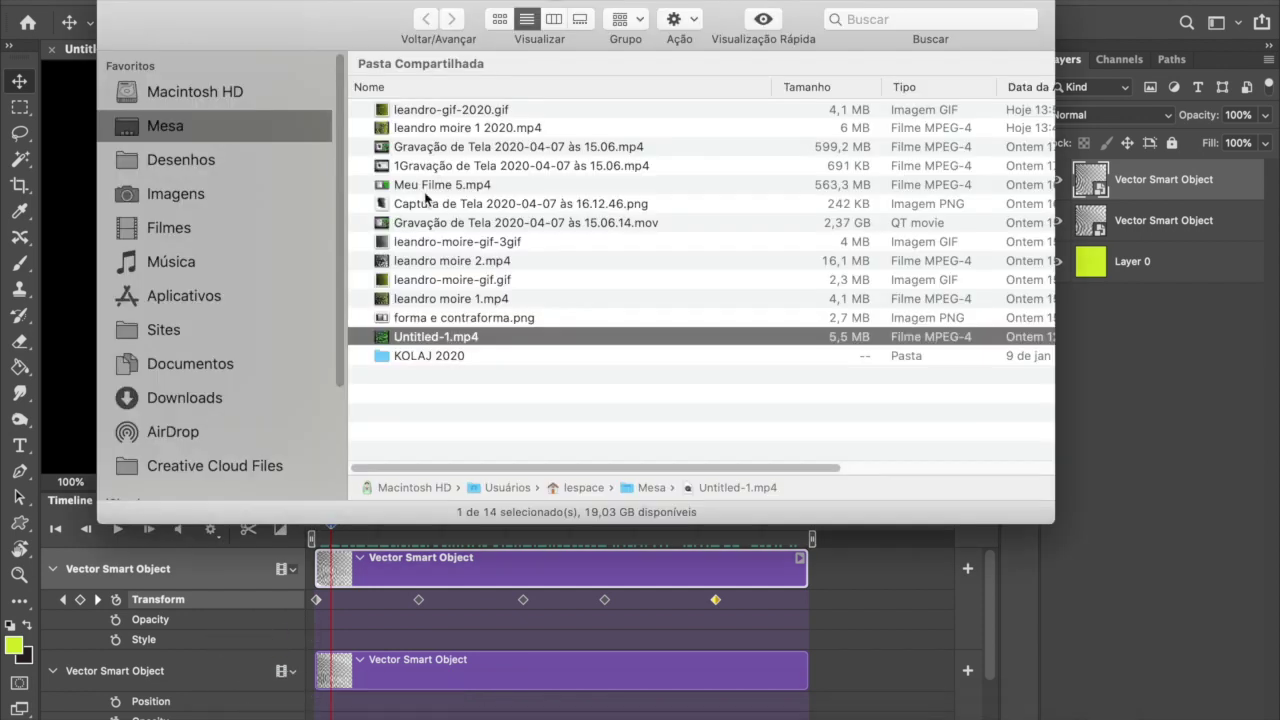
{"action": "left_click", "coordinate": [472, 110]}
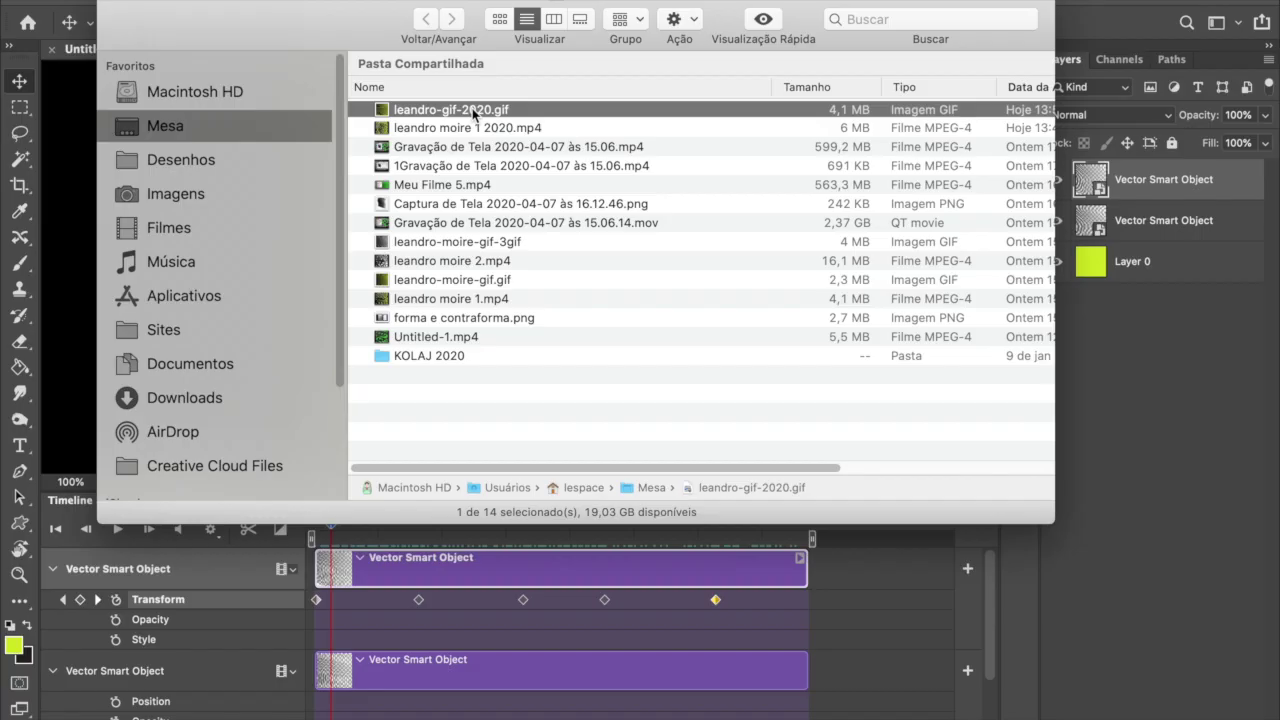
{"action": "left_click", "coordinate": [764, 21]}
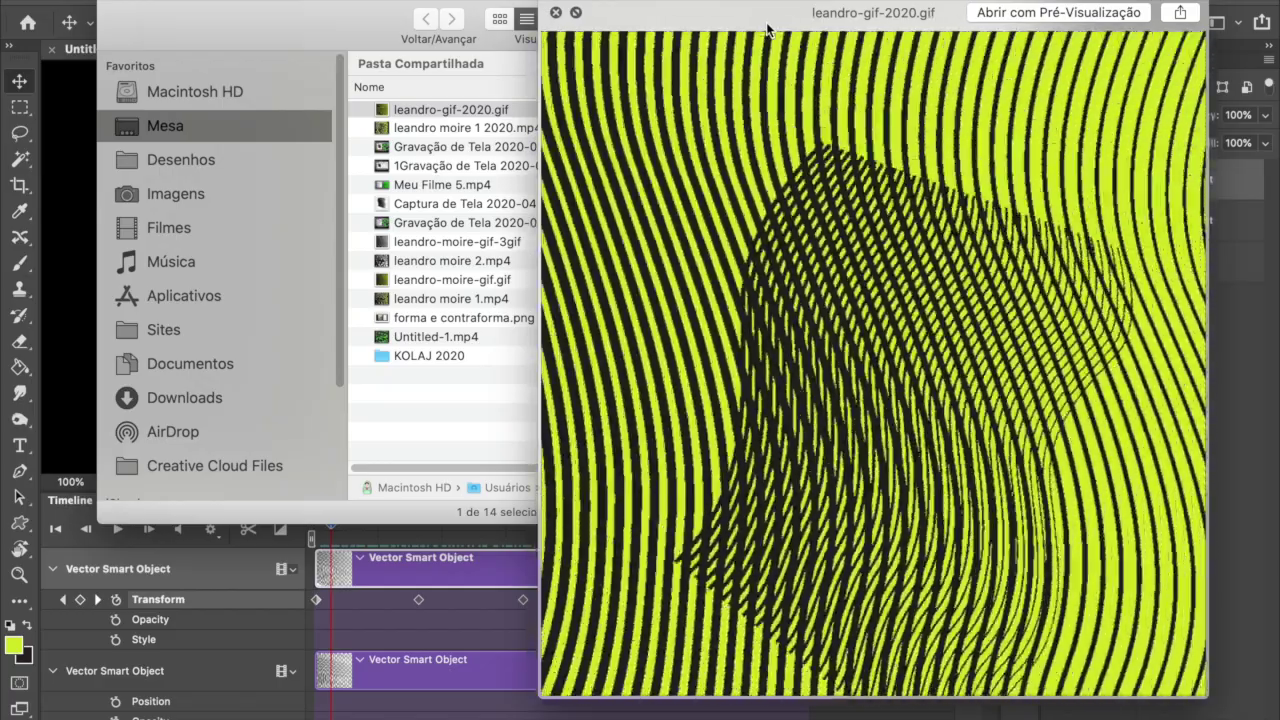
{"action": "left_click", "coordinate": [557, 13]}
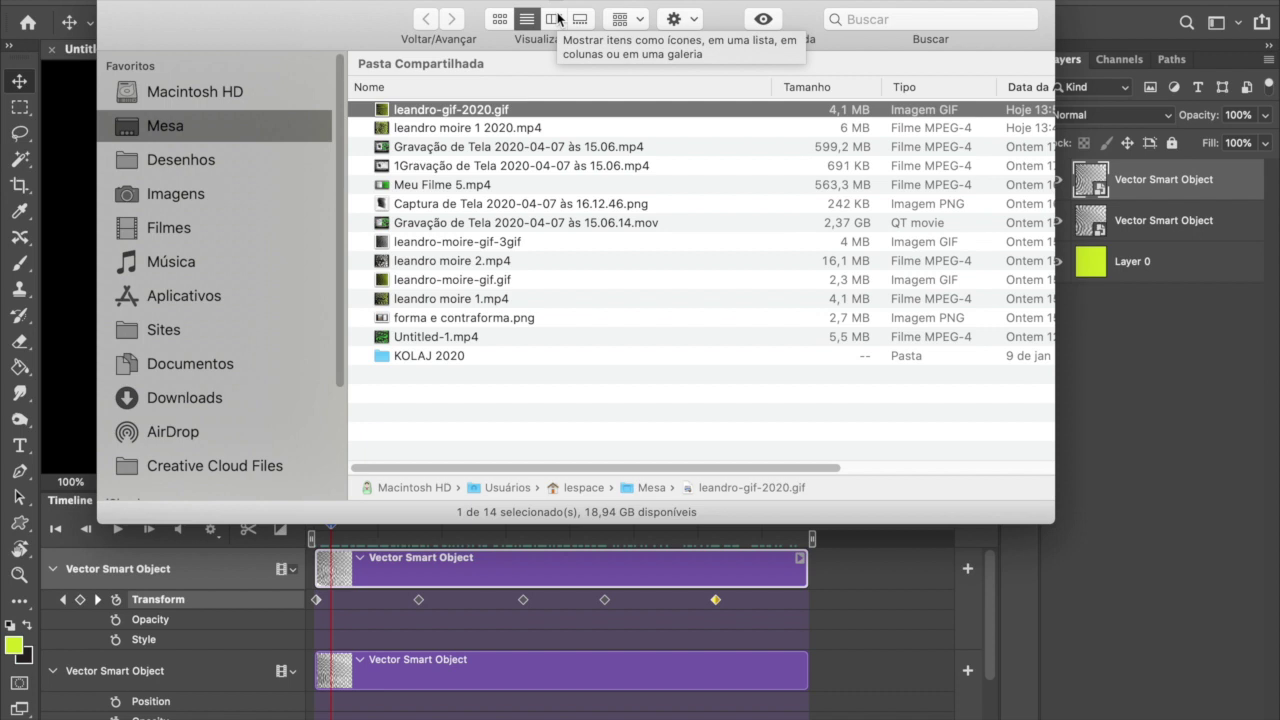
Return to Photoshop and play the moiré animation in the timeline.
{"action": "left_click", "coordinate": [76, 333]}
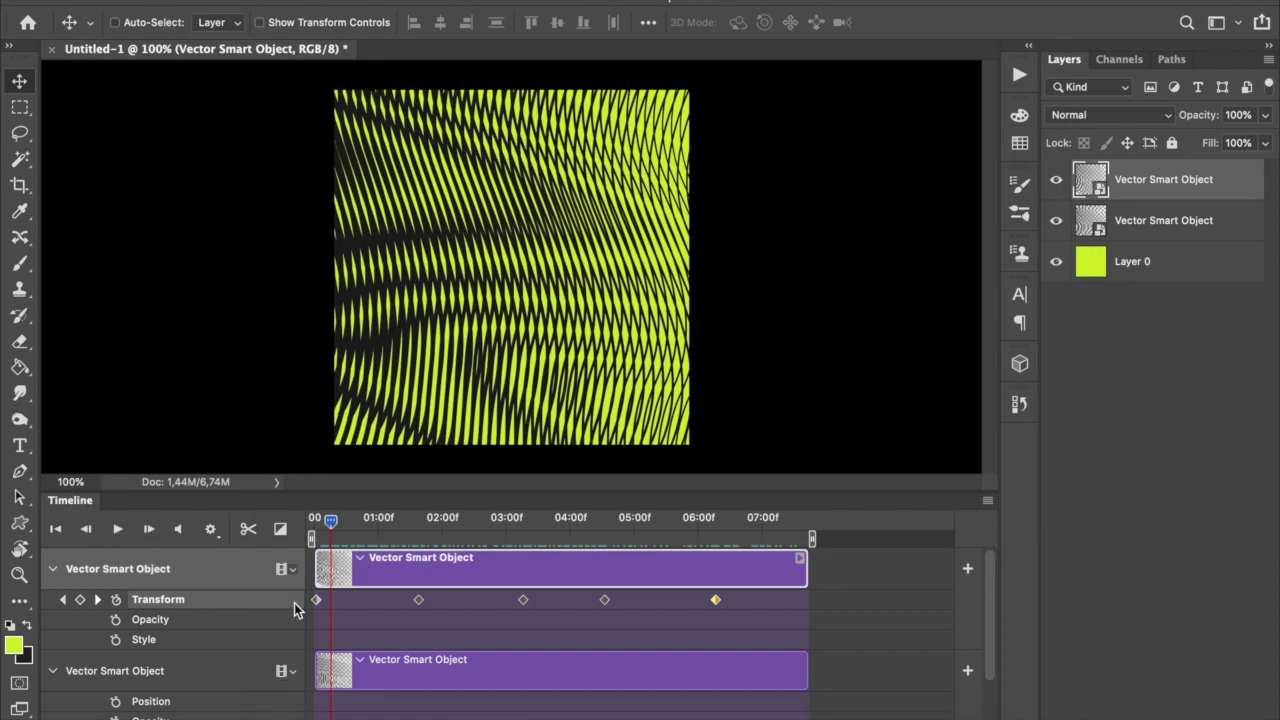
{"action": "left_click", "coordinate": [117, 529]}
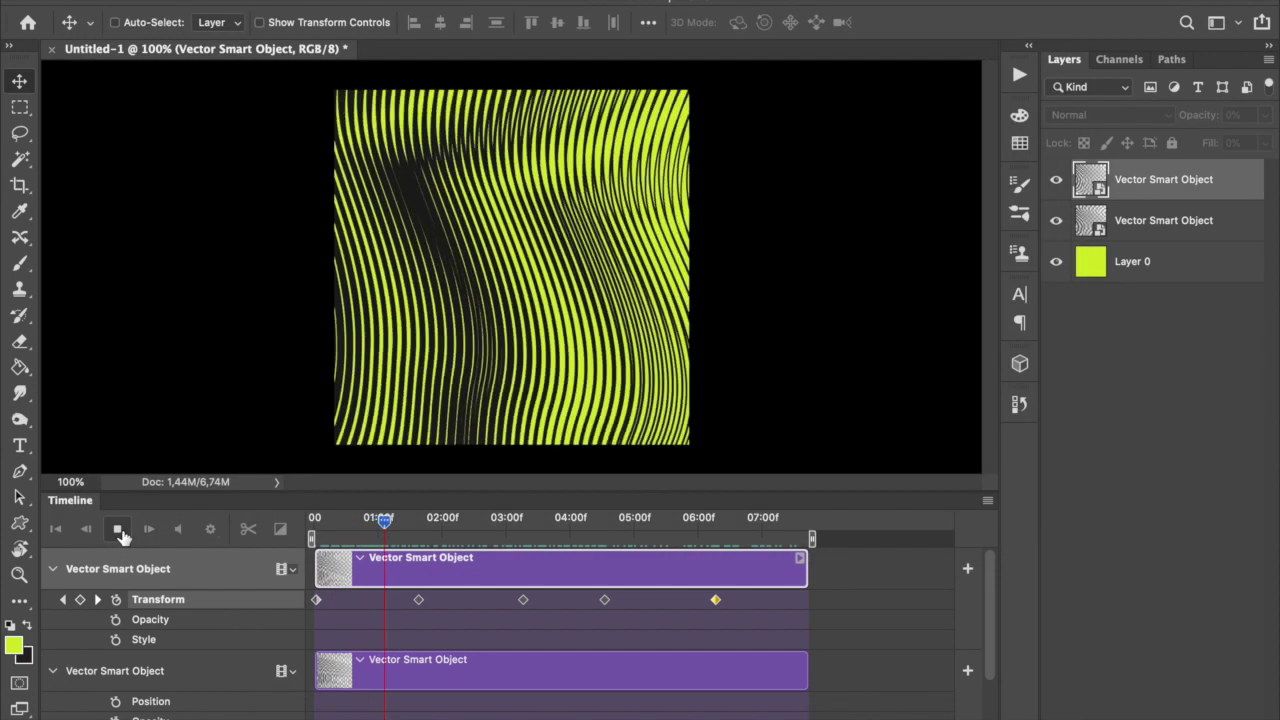